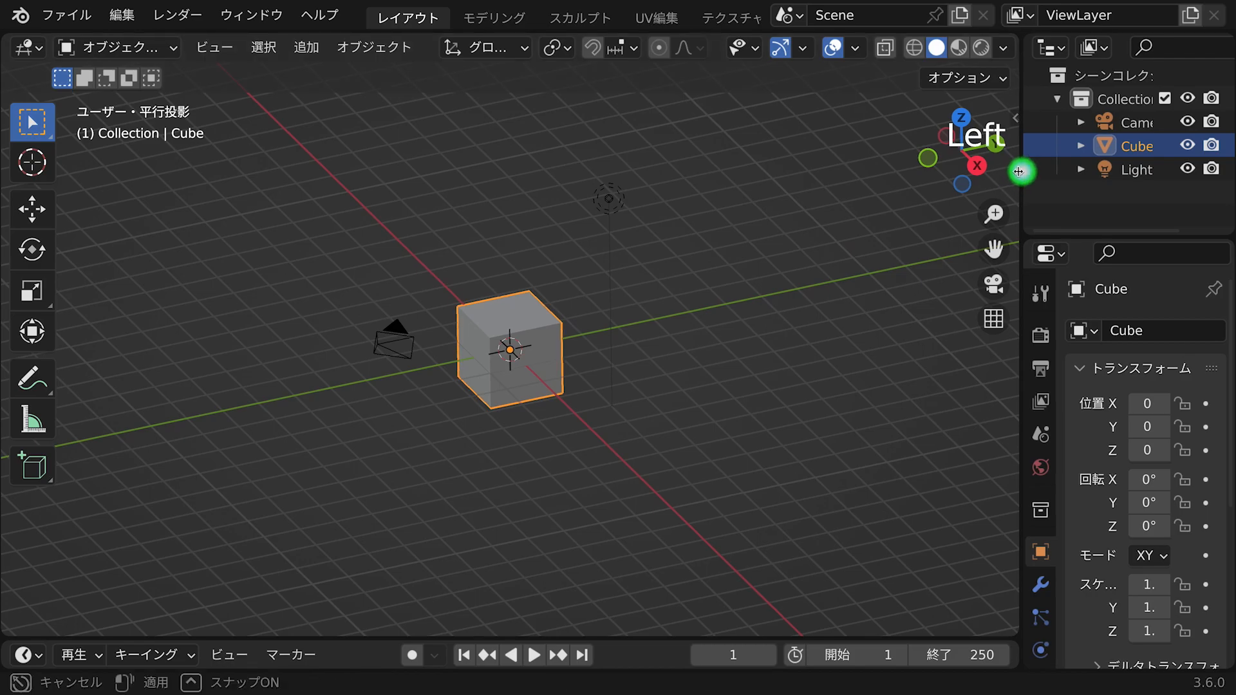
Hide the camera and the light in the viewport.
{"action": "left_click", "coordinate": [1186, 122]}
{"action": "left_click", "coordinate": [1187, 168]}
{"action": "scroll", "coordinate": [536, 342], "scroll_direction": "up", "scroll_amount": 5}
{"action": "middle_click_drag", "start_coordinate": [565, 268], "coordinate": [623, 318]}
Delete the cube's top face and front face in Edit Mode to leave an open shell.
{"action": "key", "text": "Tab"}
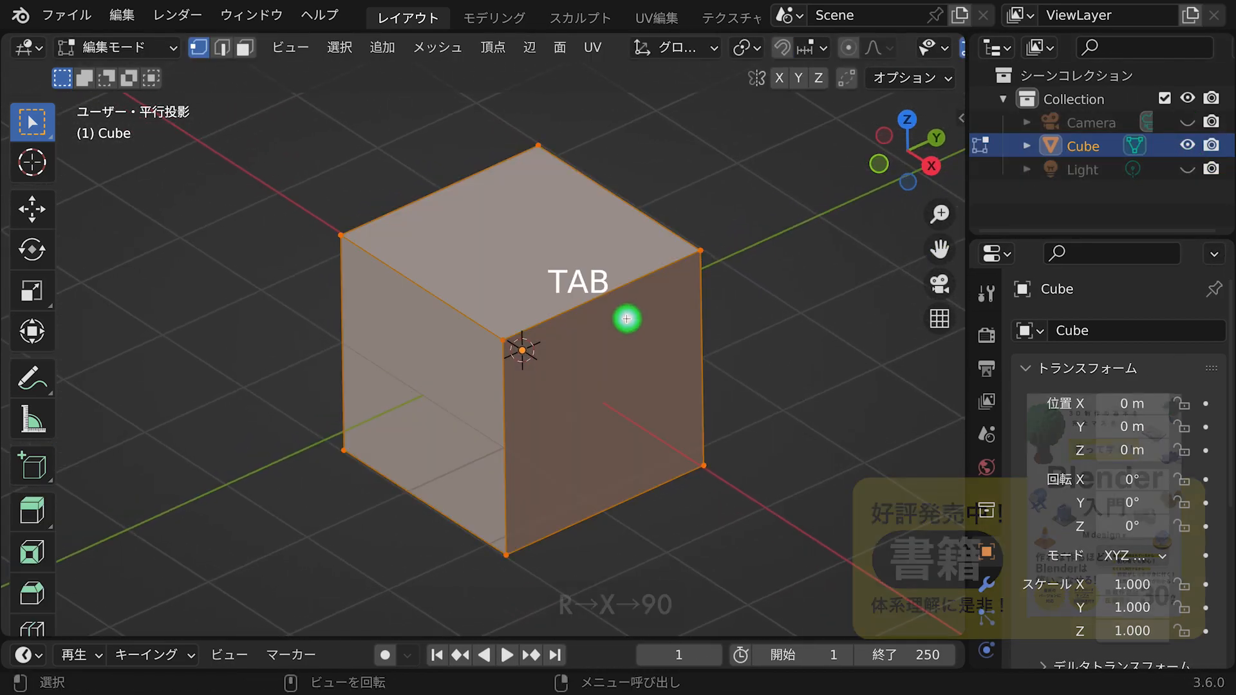
{"action": "left_click", "coordinate": [245, 47]}
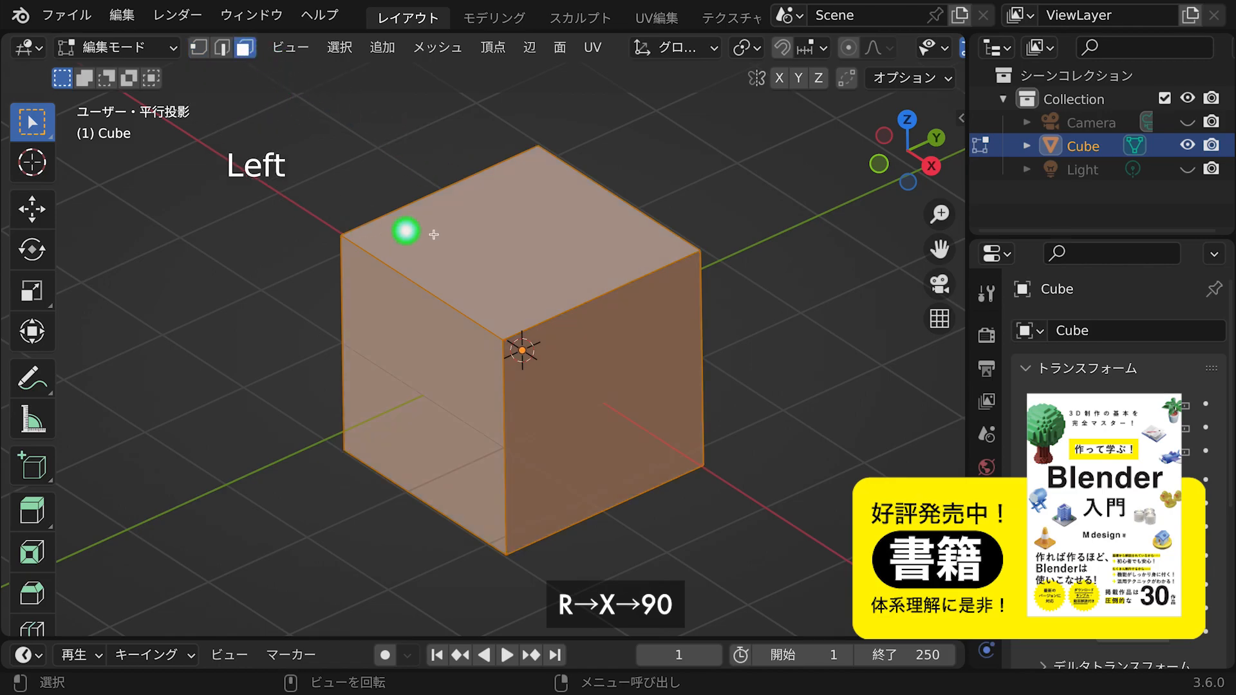
{"action": "left_click", "coordinate": [475, 276]}
{"action": "left_click", "coordinate": [437, 378], "text": "shift"}
{"action": "key", "text": "x"}
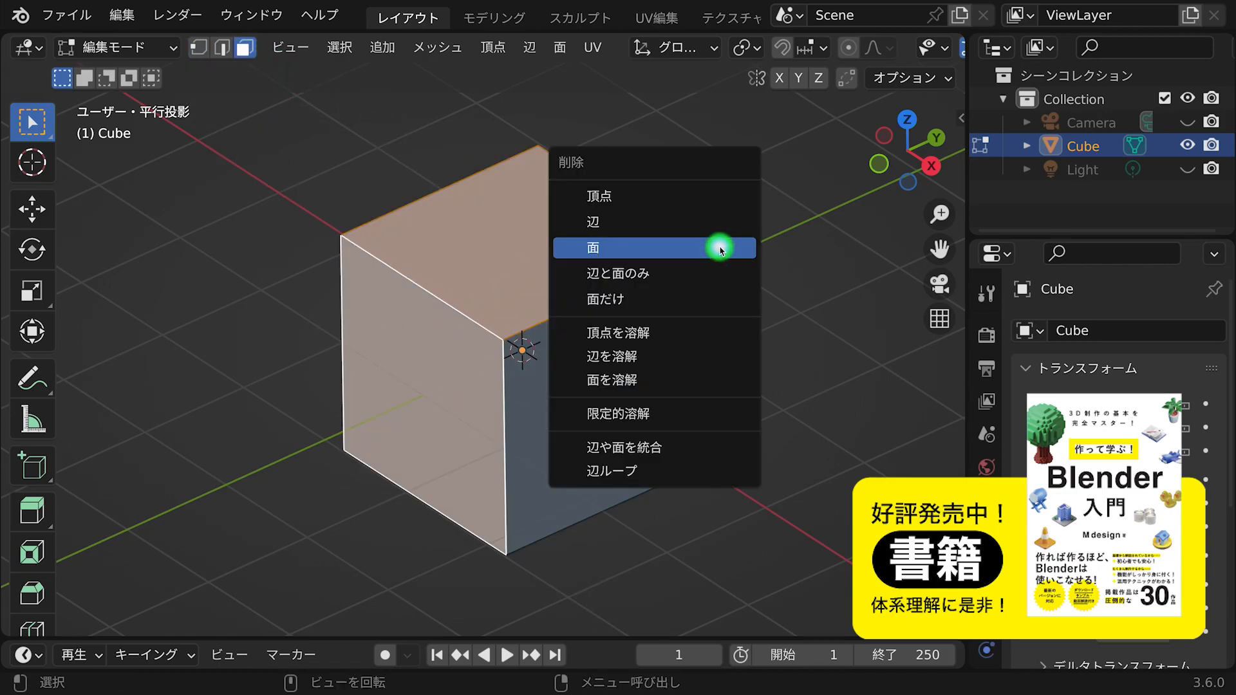
{"action": "left_click", "coordinate": [720, 250]}
{"action": "middle_click_drag", "start_coordinate": [632, 247], "coordinate": [670, 230]}
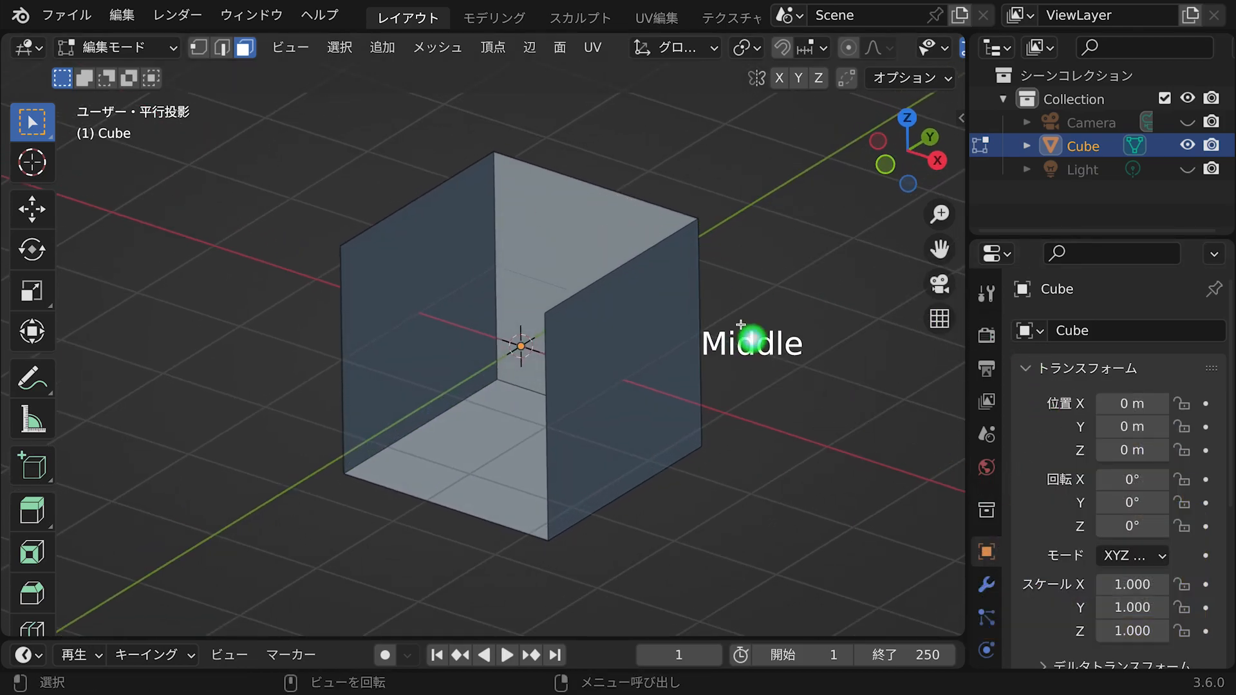
Add a Solidify modifier to the open cube with a thickness of 0.39 m and even thickness enabled.
{"action": "left_click", "coordinate": [982, 584]}
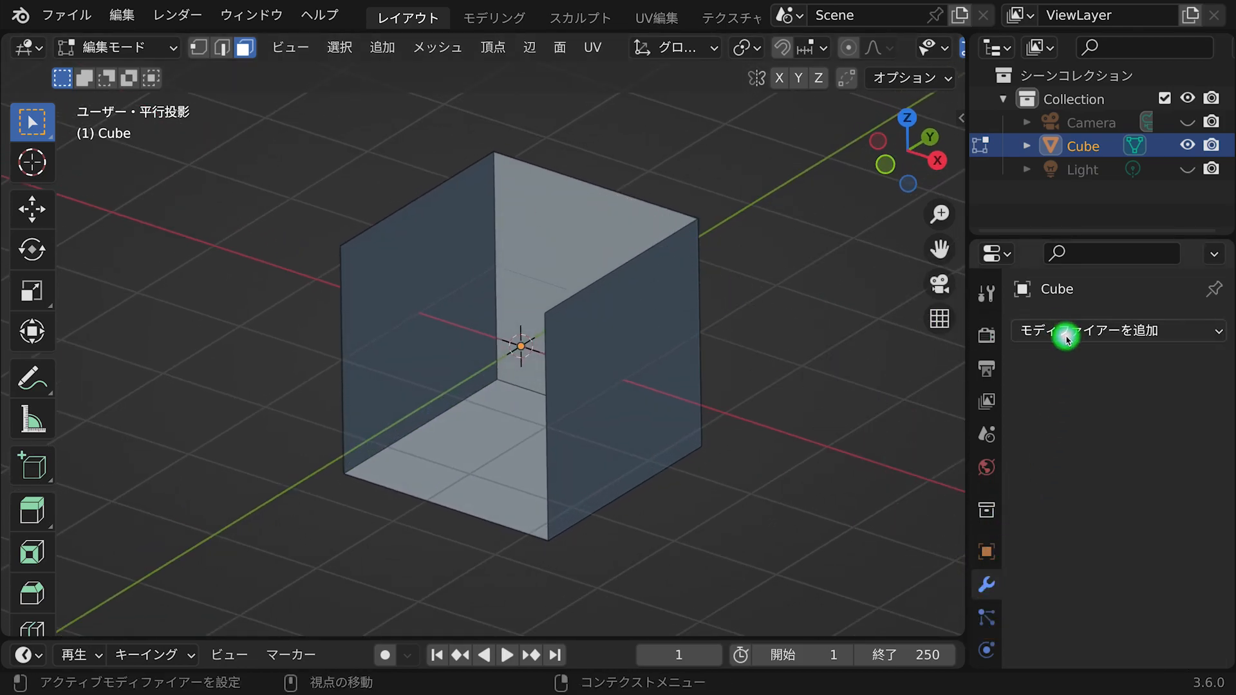
{"action": "left_click", "coordinate": [1071, 338]}
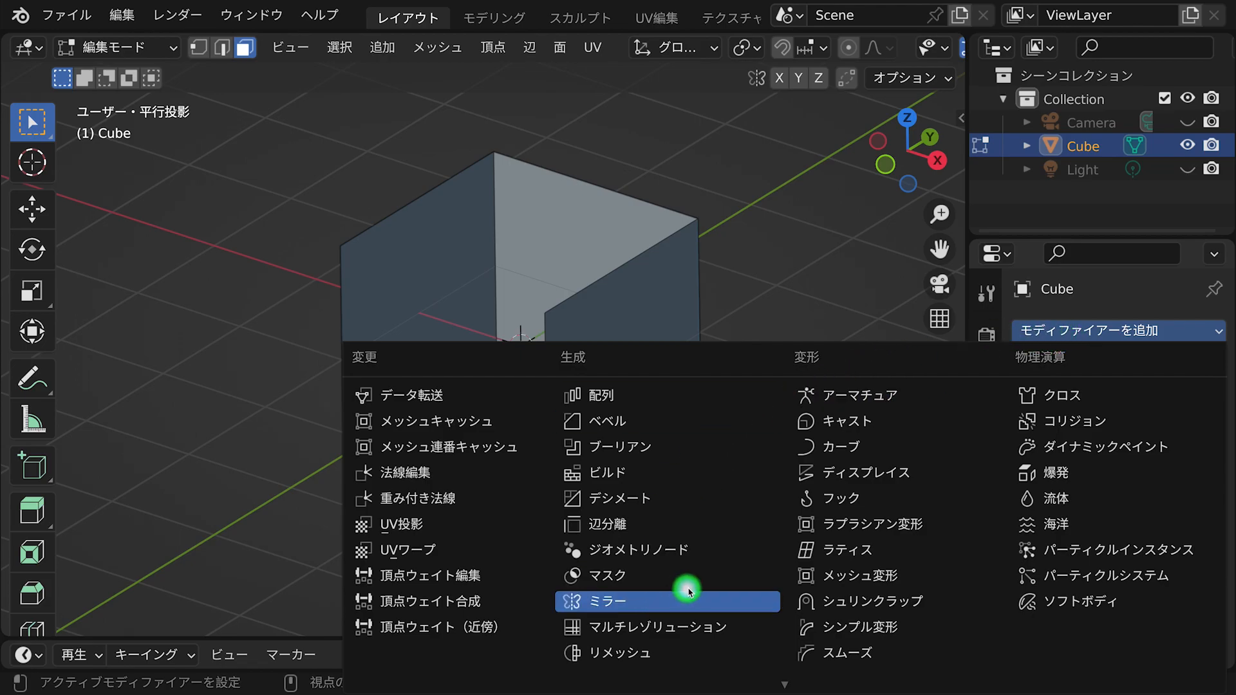
{"action": "scroll", "coordinate": [689, 663], "scroll_direction": "down", "scroll_amount": 3}
{"action": "scroll", "coordinate": [697, 682], "scroll_direction": "down", "scroll_amount": 1}
{"action": "left_click", "coordinate": [698, 637]}
{"action": "left_click_drag", "start_coordinate": [1141, 435], "coordinate": [1163, 435]}
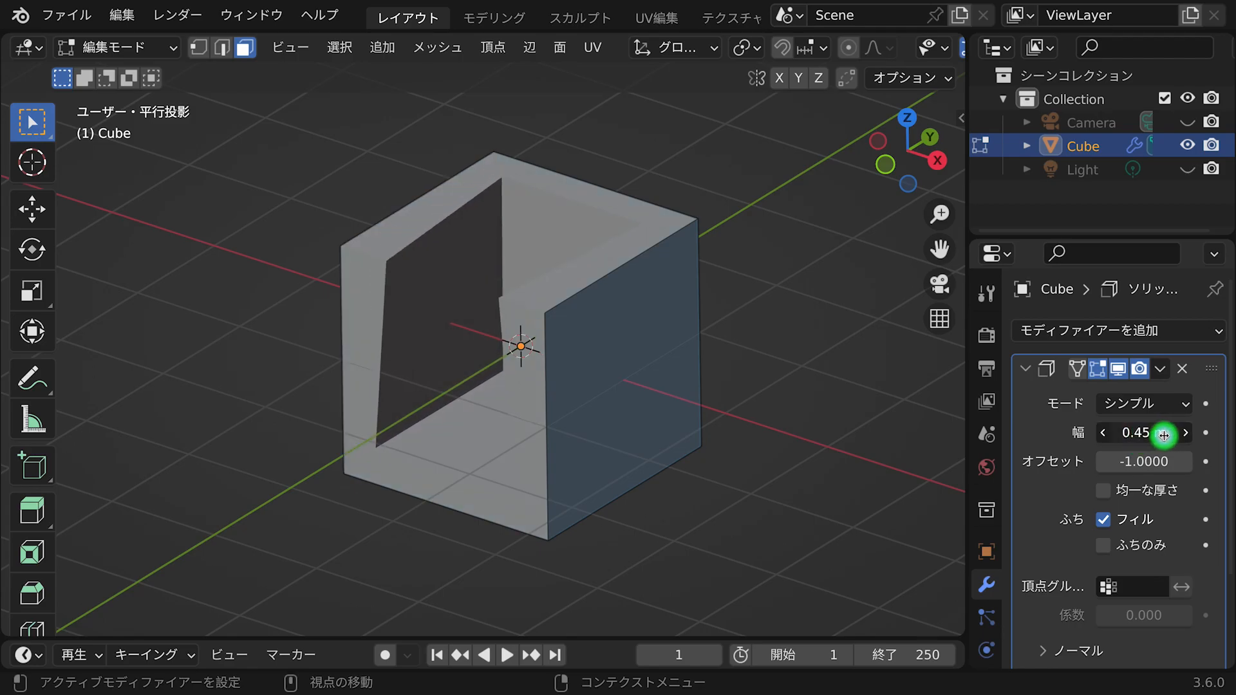
{"action": "left_click", "coordinate": [1105, 494]}
{"action": "middle_click_drag", "start_coordinate": [657, 341], "coordinate": [787, 368]}
{"action": "middle_click_drag", "start_coordinate": [610, 289], "coordinate": [577, 312]}
Return to Object Mode and apply the Solidify modifier.
{"action": "key", "text": "Tab"}
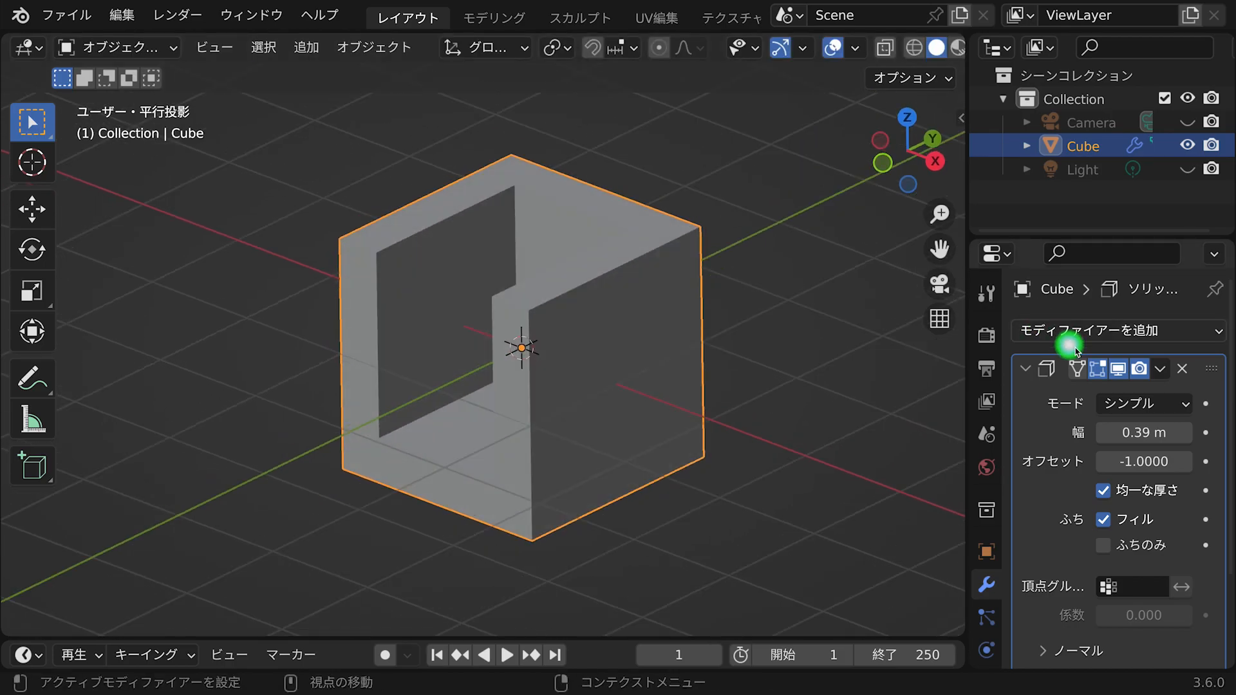
{"action": "left_click", "coordinate": [1029, 368]}
{"action": "left_click", "coordinate": [1158, 368]}
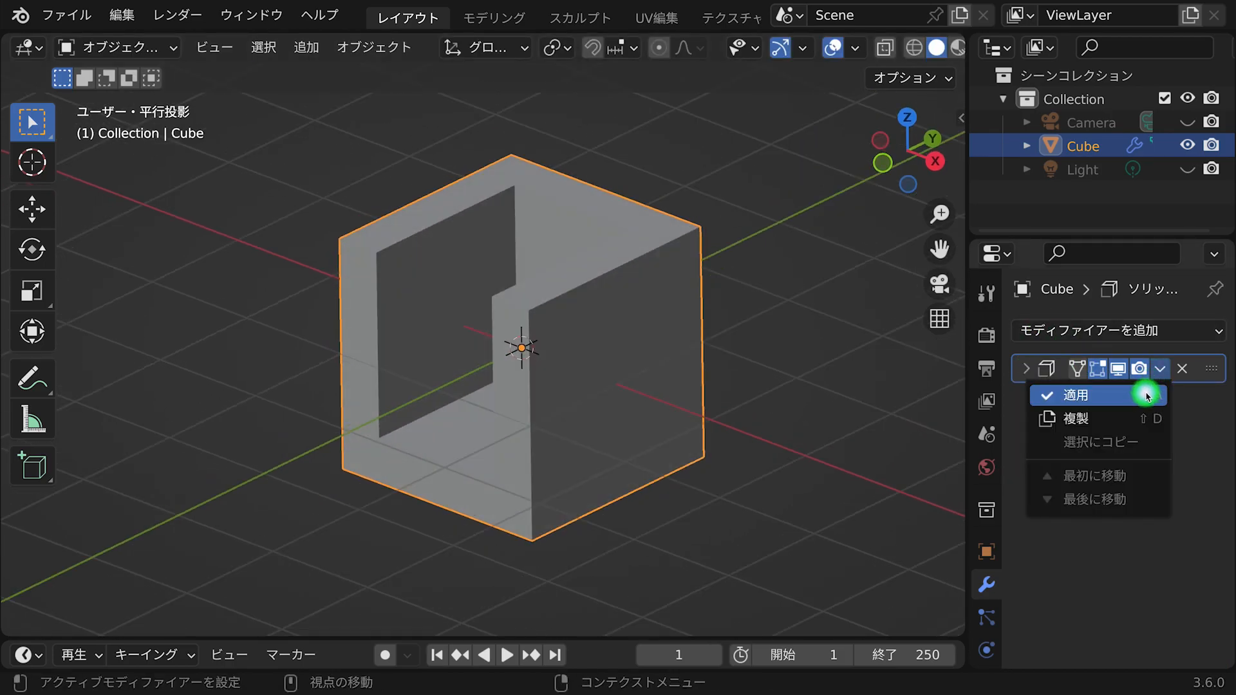
{"action": "left_click", "coordinate": [1148, 395]}
Lower the upper front vertices of both side walls along Z so the armrests slope down toward the front.
{"action": "key", "text": "Tab"}
{"action": "middle_click_drag", "start_coordinate": [654, 334], "coordinate": [634, 345]}
{"action": "key", "text": "g"}
{"action": "key", "text": "z"}
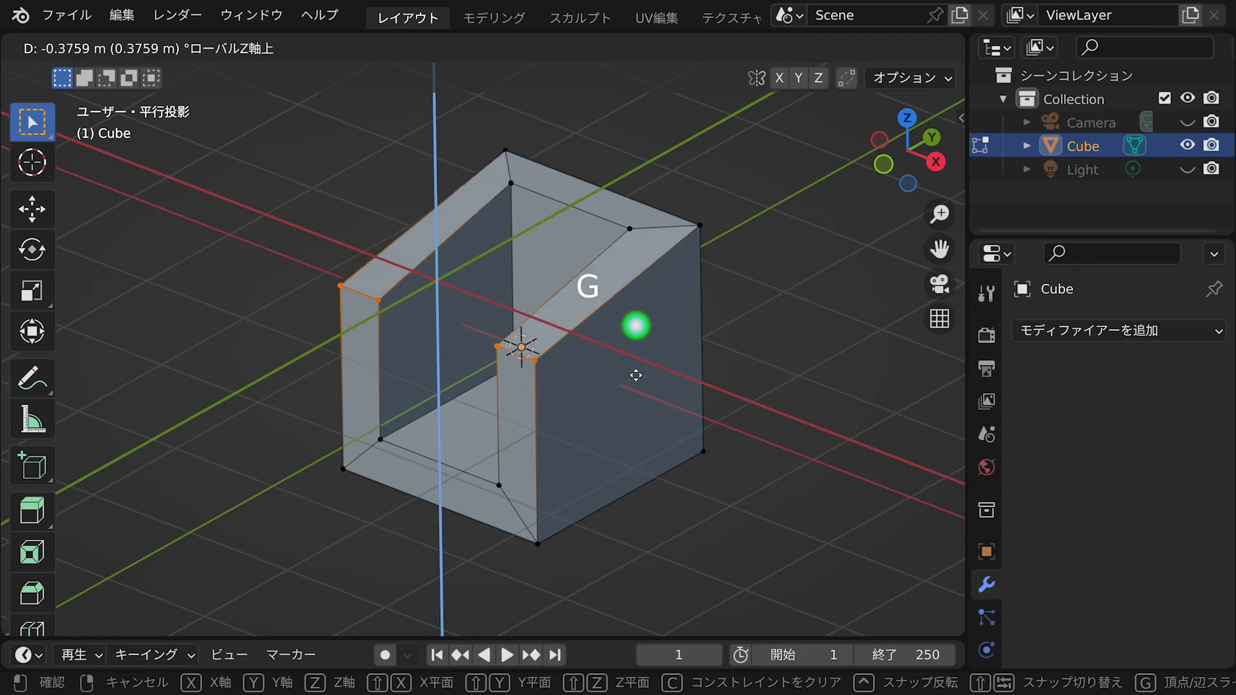
{"action": "left_click", "coordinate": [631, 395]}
{"action": "middle_click_drag", "start_coordinate": [631, 394], "coordinate": [606, 330]}
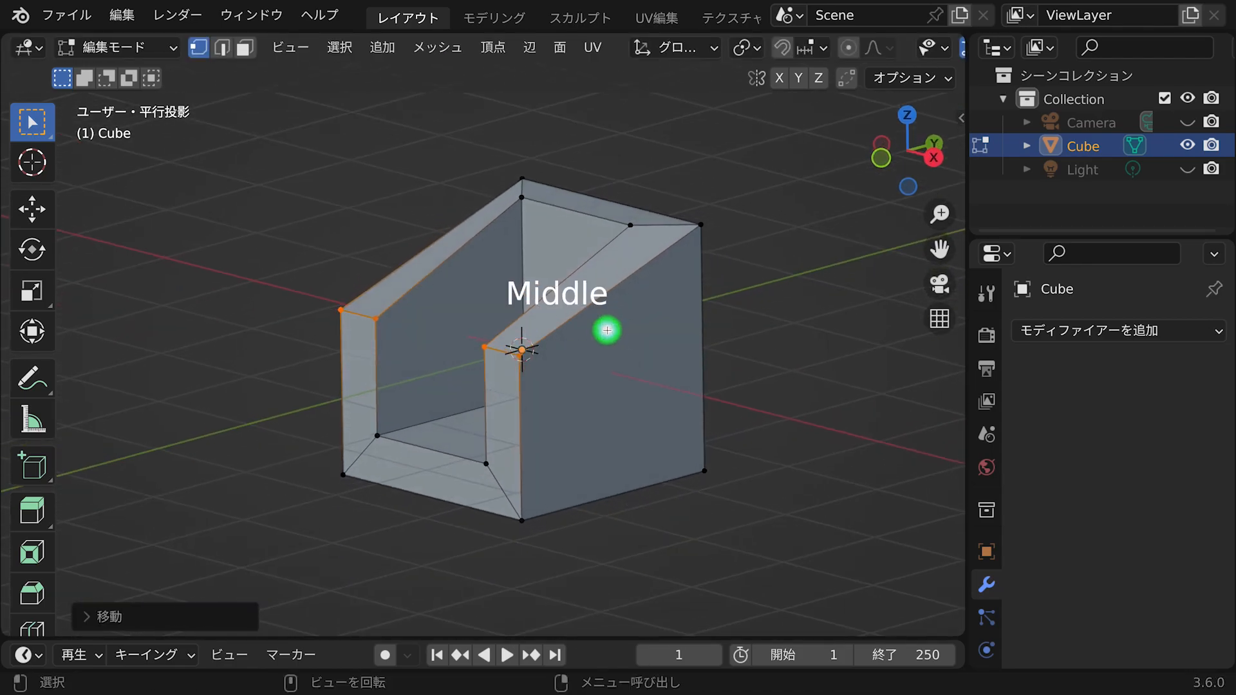
{"action": "key", "text": "Tab"}
{"action": "key", "text": "Tab"}
{"action": "key", "text": "Tab"}
{"action": "key", "text": "Tab"}
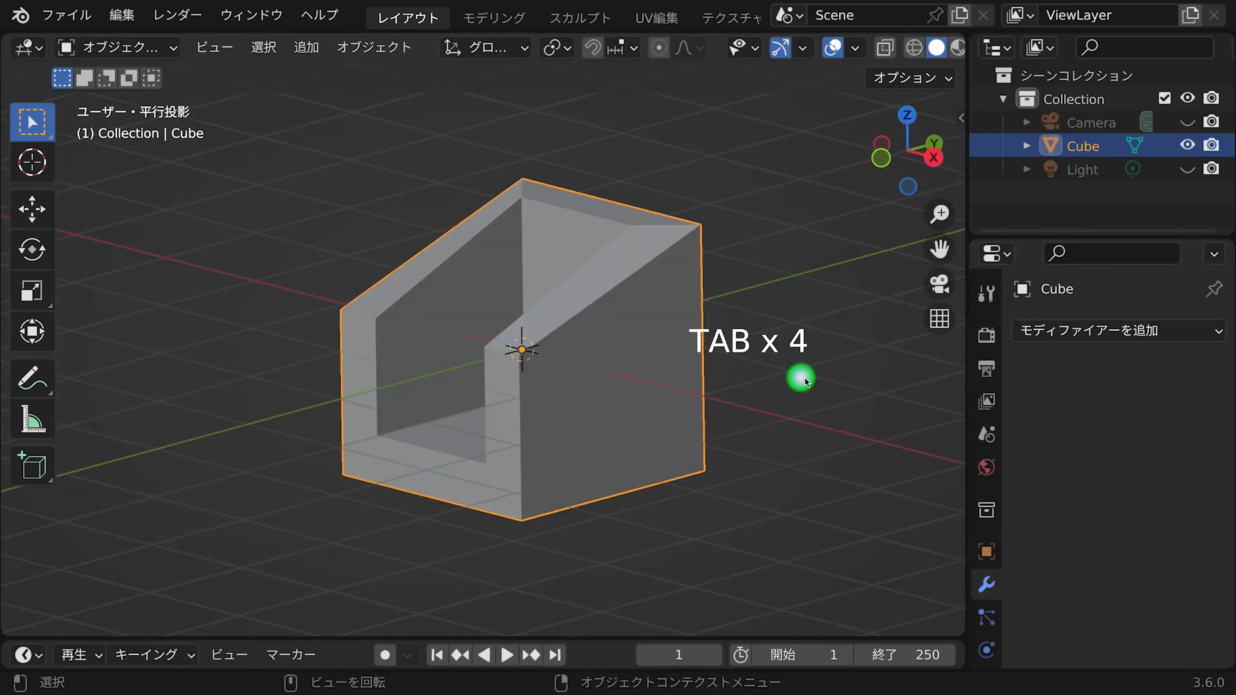
Add a Subdivision Surface modifier with viewport and render levels of 3, and shade the chair smooth.
{"action": "left_click", "coordinate": [1068, 332]}
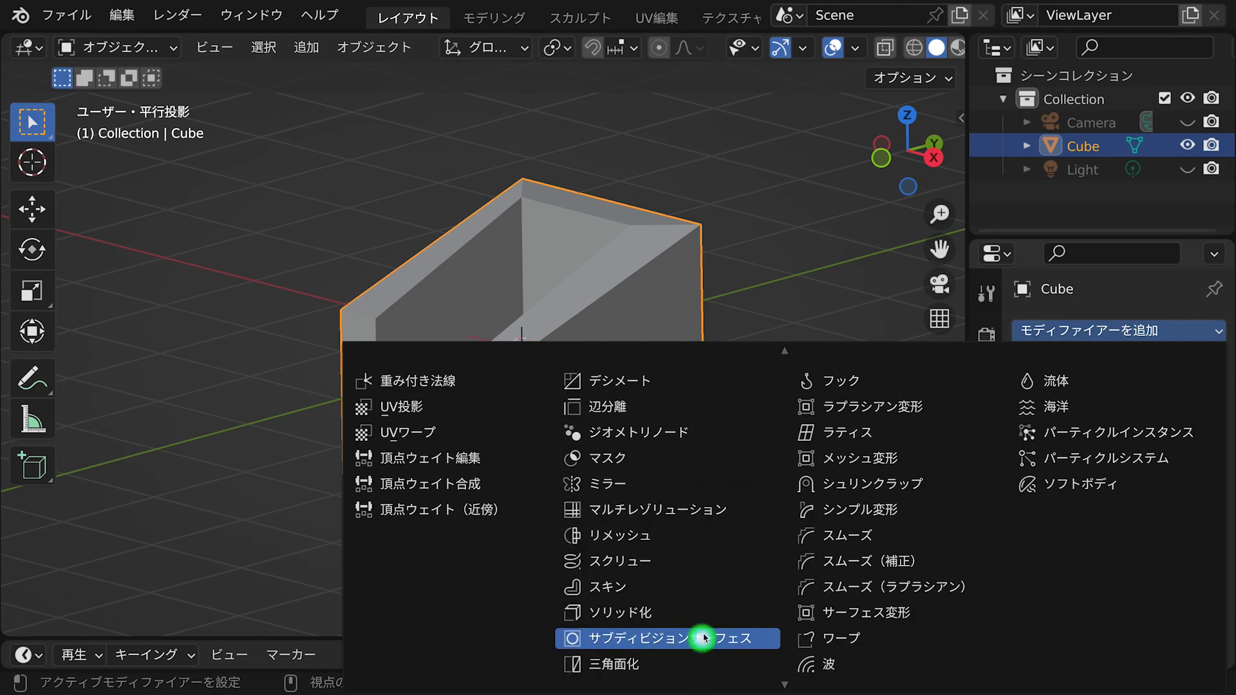
{"action": "left_click", "coordinate": [703, 641]}
{"action": "middle_click_drag", "start_coordinate": [720, 414], "coordinate": [716, 331]}
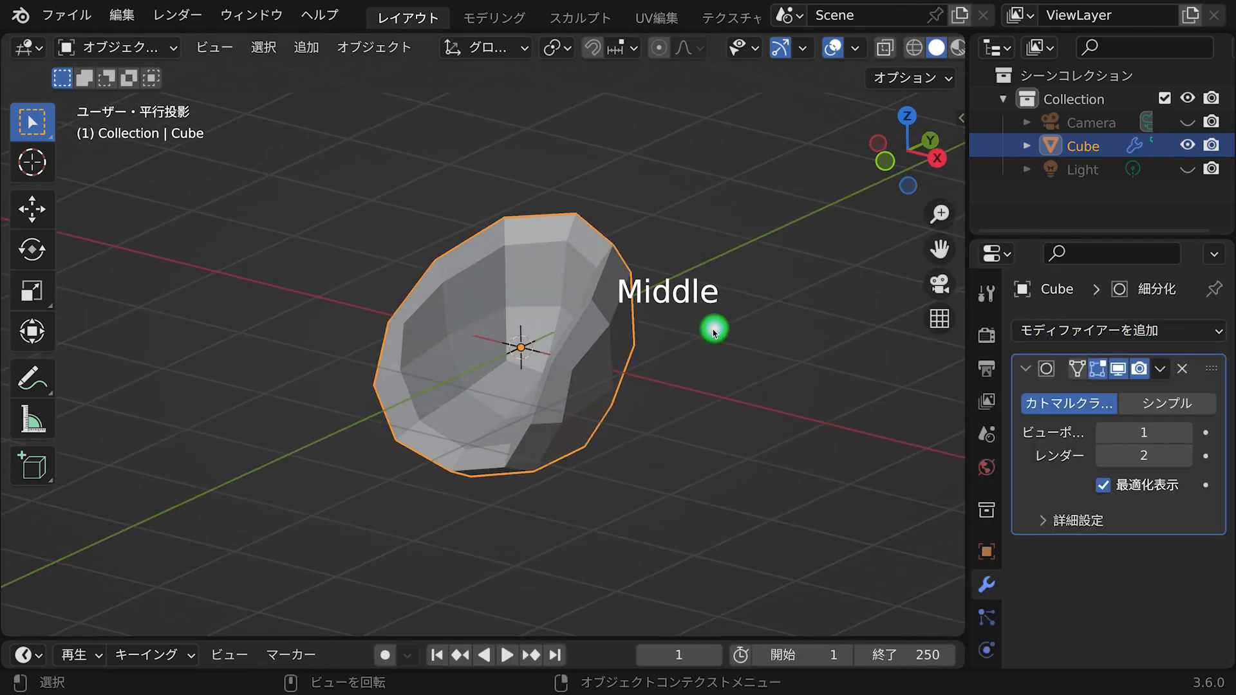
{"action": "left_click", "coordinate": [1181, 430]}
{"action": "left_click", "coordinate": [1181, 429]}
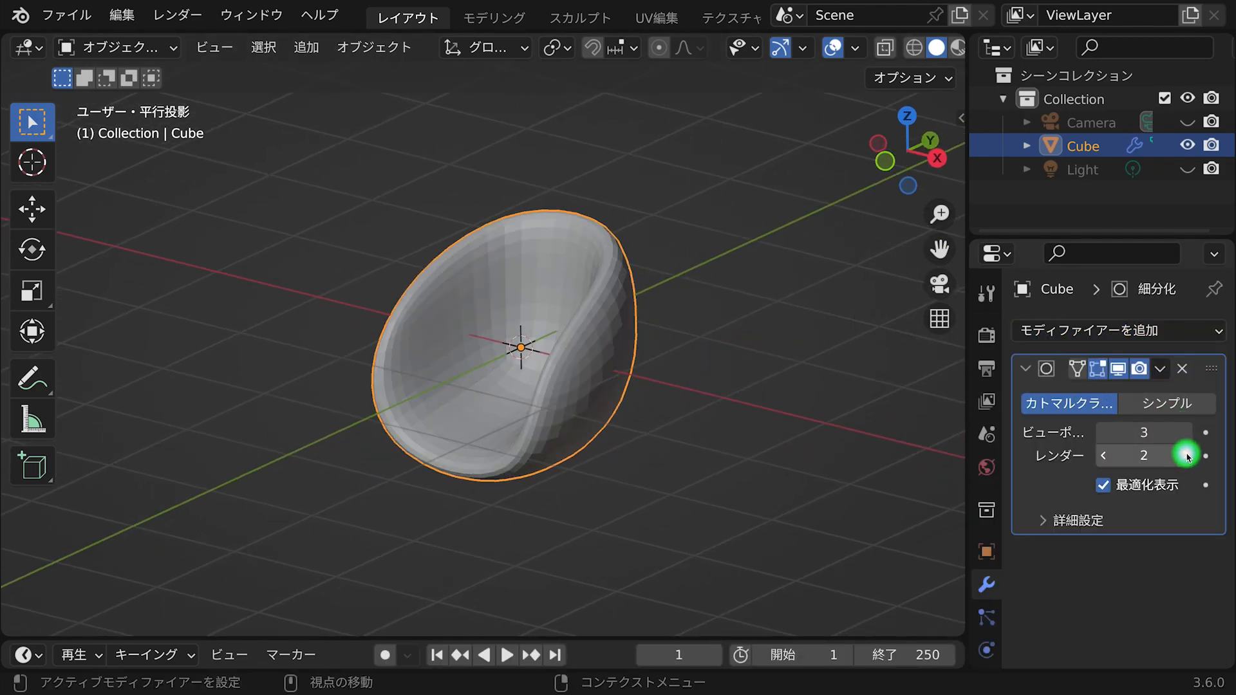
{"action": "right_click", "coordinate": [761, 281]}
{"action": "left_click", "coordinate": [721, 251]}
{"action": "middle_click_drag", "start_coordinate": [684, 298], "coordinate": [503, 394]}
Add a centred loop cut across the side walls and the base, midway between the chair's front and back.
{"action": "key", "text": "Tab"}
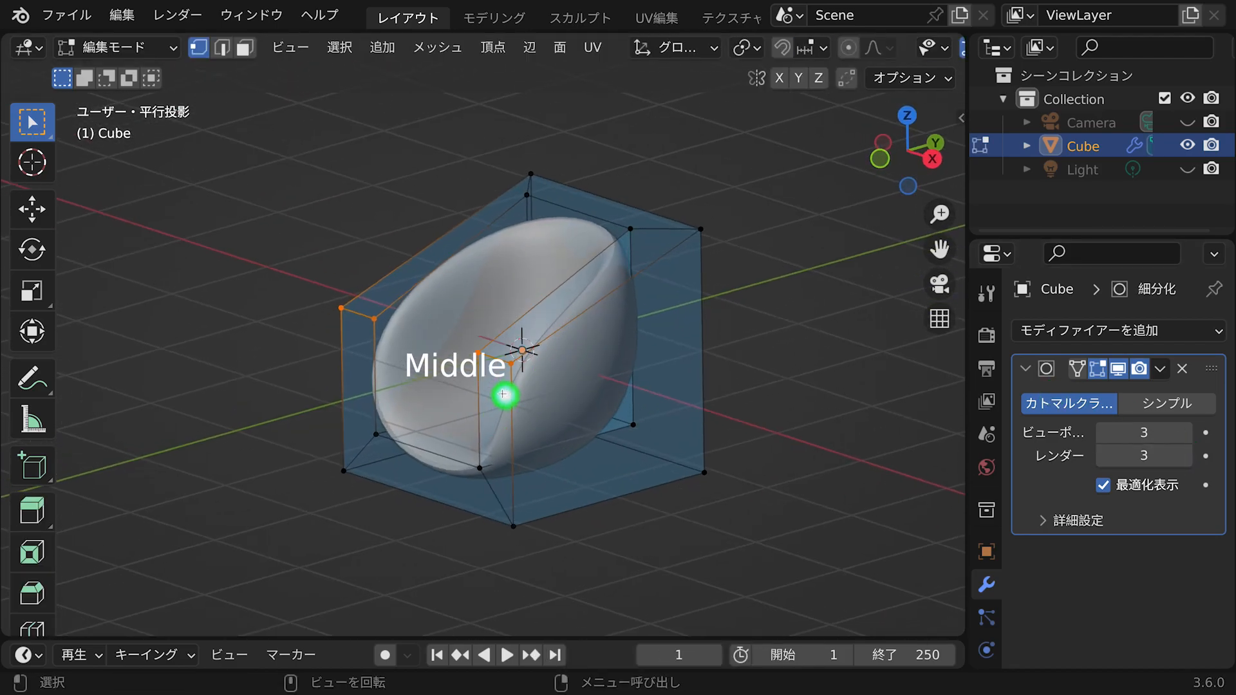
{"action": "key", "text": "ctrl+r"}
{"action": "left_click", "coordinate": [628, 459]}
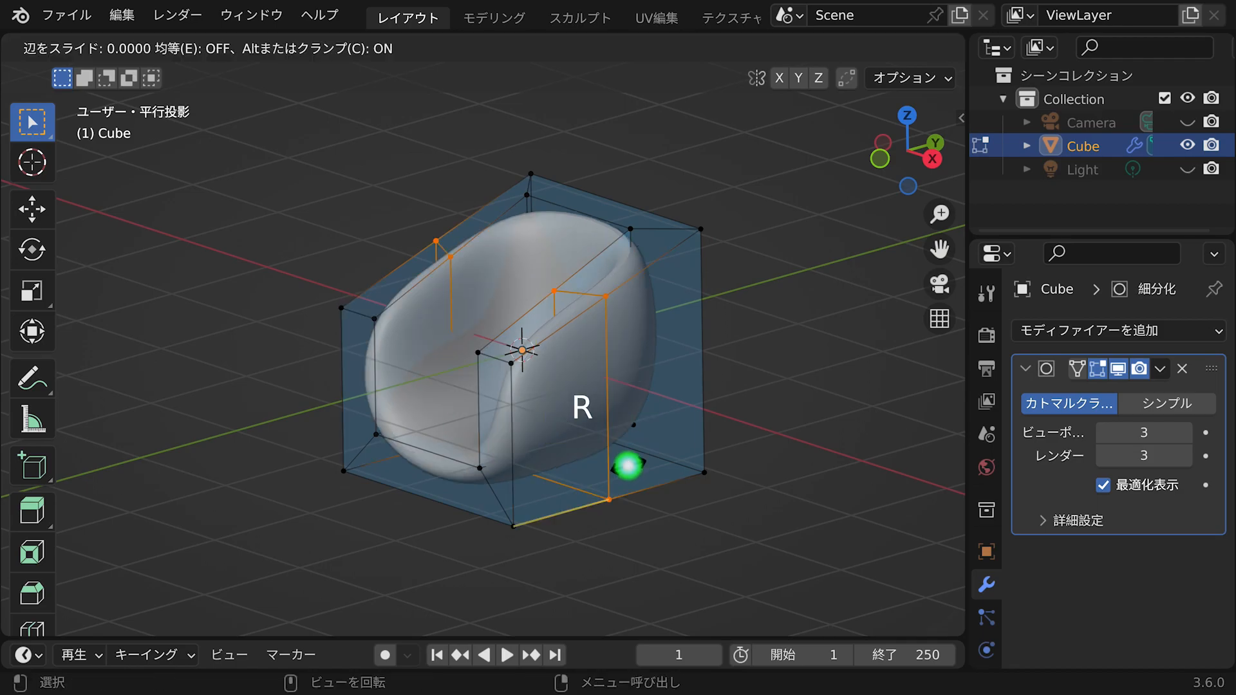
{"action": "left_click", "coordinate": [628, 458]}
{"action": "middle_click_drag", "start_coordinate": [628, 458], "coordinate": [629, 408]}
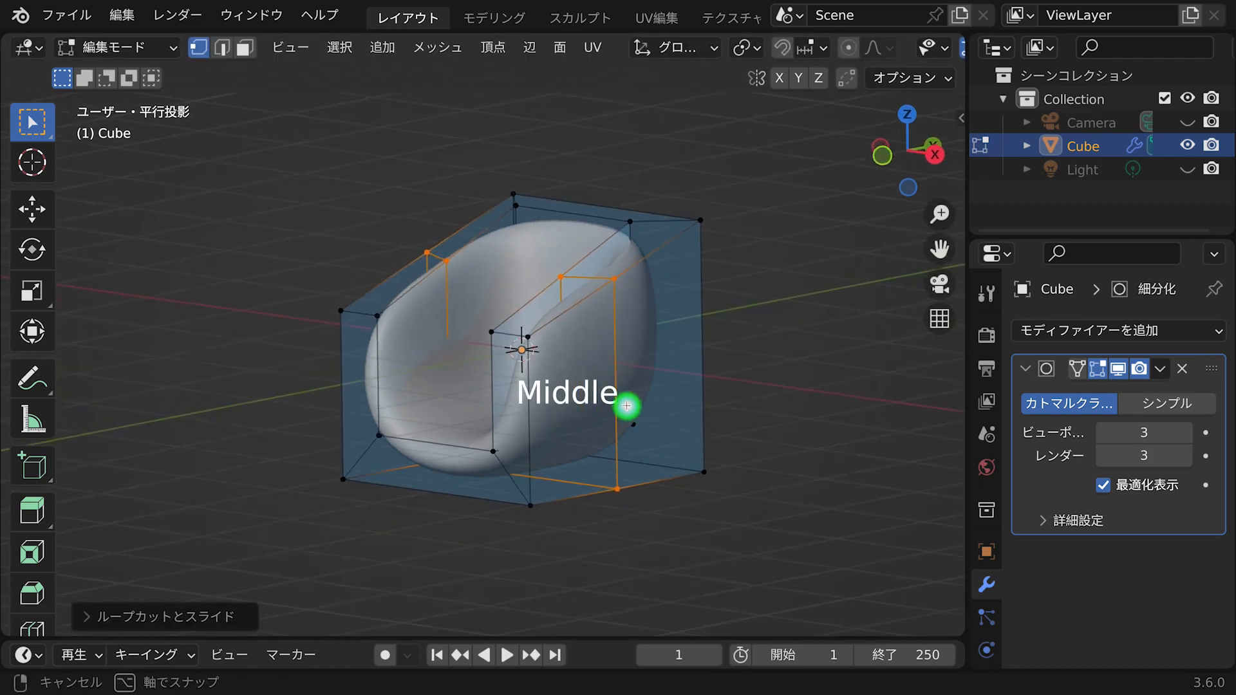
Add a centred horizontal loop cut around the chair at mid-height.
{"action": "key", "text": "ctrl+r"}
{"action": "left_click", "coordinate": [668, 383]}
{"action": "right_click", "coordinate": [667, 391]}
{"action": "key", "text": "Tab"}
{"action": "middle_click_drag", "start_coordinate": [656, 358], "coordinate": [694, 216]}
Add a centred loop cut dividing the chair's width, and move the backrest's top centre vertices backward.
{"action": "key", "text": "Tab"}
{"action": "key", "text": "ctrl+r"}
{"action": "left_click", "coordinate": [441, 455]}
{"action": "right_click", "coordinate": [442, 455]}
{"action": "key", "text": "g"}
{"action": "left_click", "coordinate": [713, 314]}
{"action": "key", "text": "Tab"}
{"action": "key", "text": "alt+z"}
{"action": "key", "text": "alt+z"}
{"action": "key", "text": "alt+z"}
{"action": "left_click", "coordinate": [706, 238]}
{"action": "left_click", "coordinate": [652, 323]}
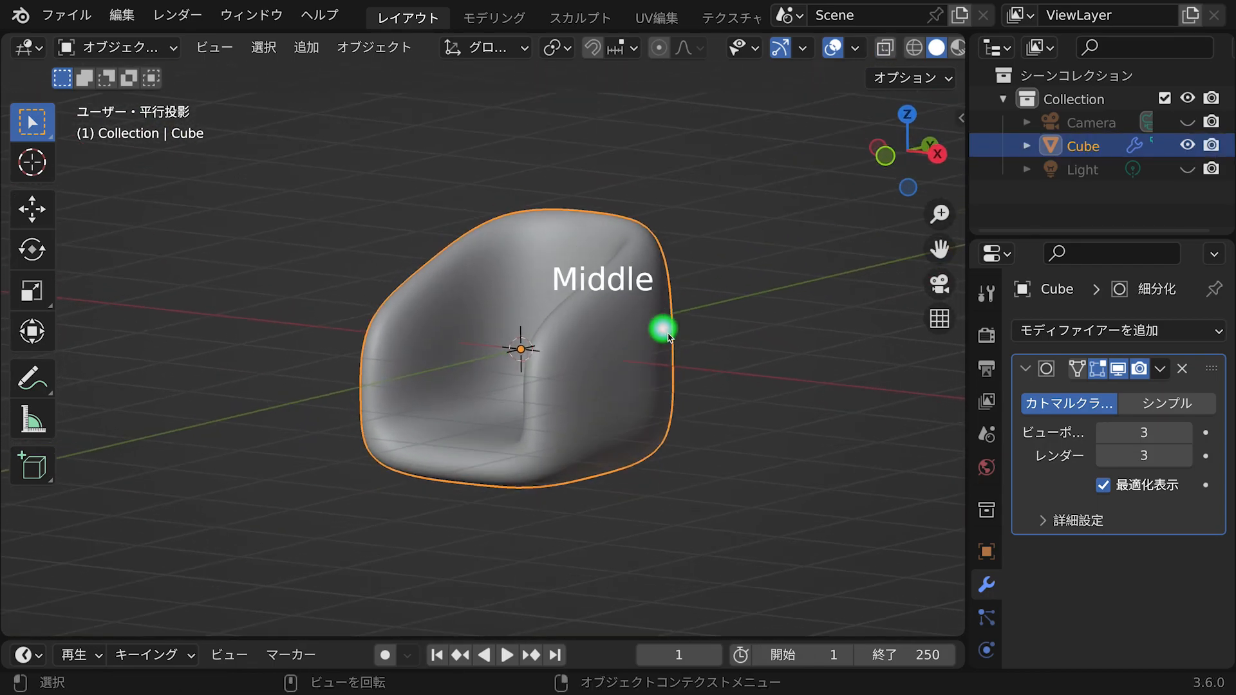
Scale the entire chair mesh along Z to about 0.87 and return to Object Mode.
{"action": "key", "text": "Tab"}
{"action": "key", "text": "a"}
{"action": "key", "text": "s"}
{"action": "key", "text": "z"}
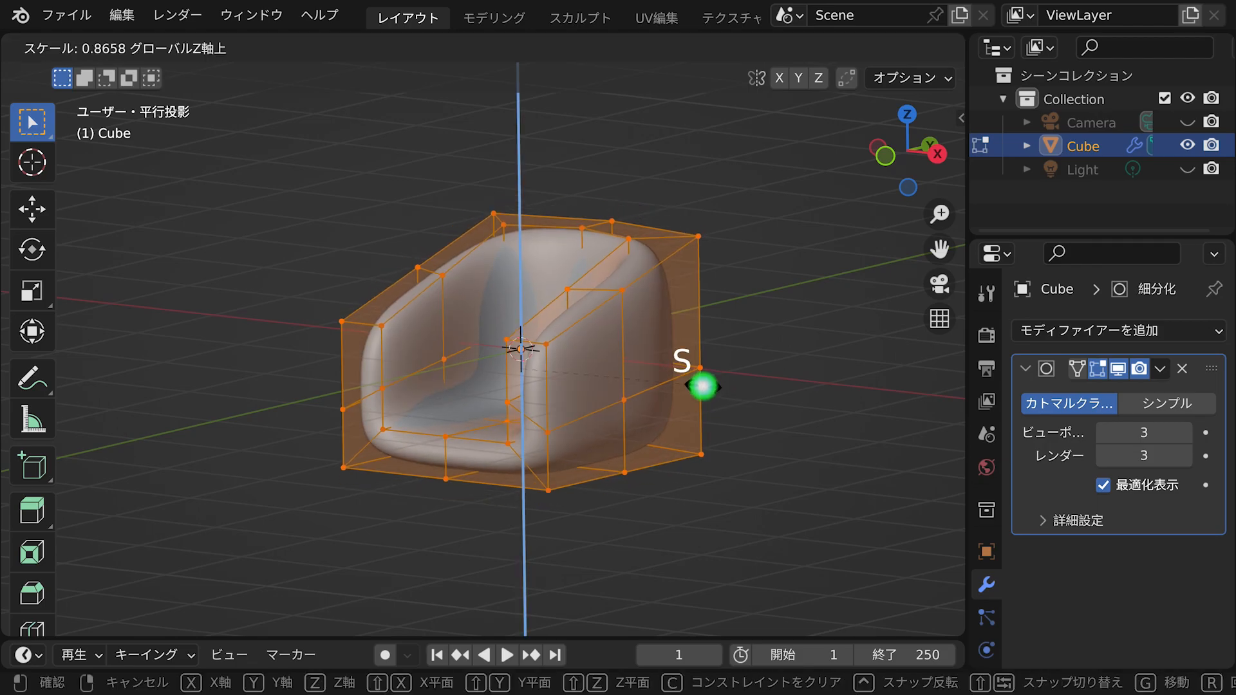
{"action": "left_click", "coordinate": [701, 386]}
{"action": "key", "text": "Tab"}
{"action": "left_click", "coordinate": [731, 378]}
{"action": "middle_click_drag", "start_coordinate": [698, 358], "coordinate": [655, 302]}
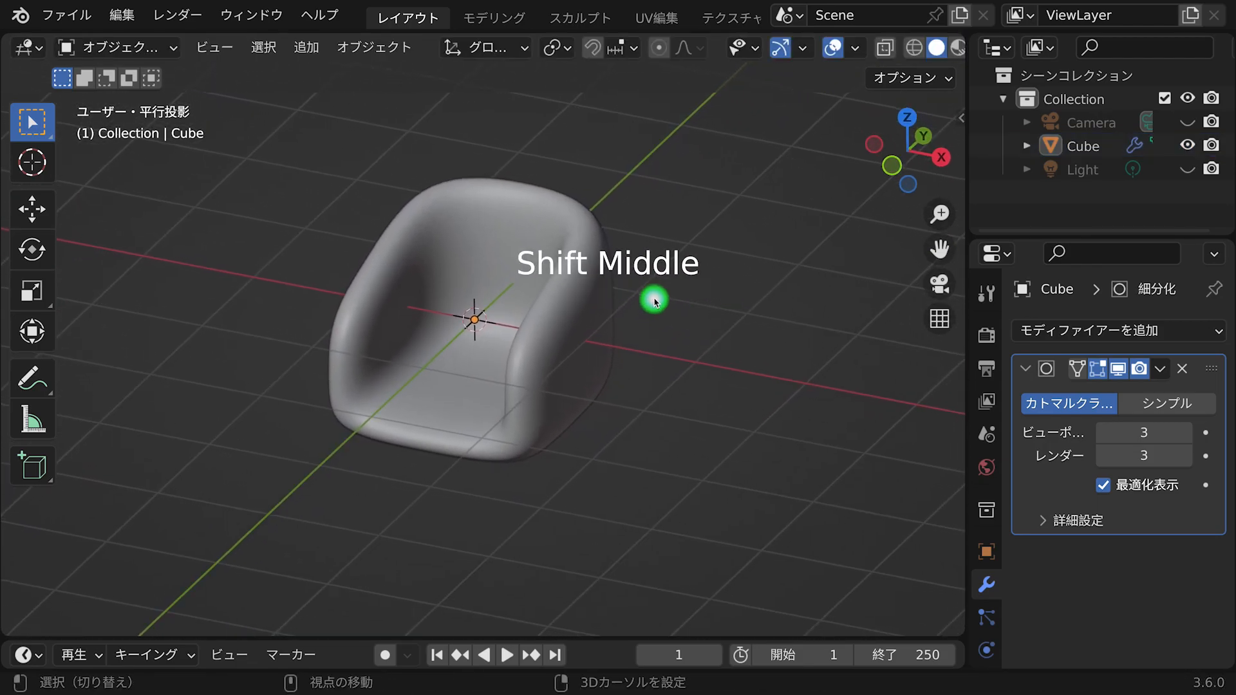
Add a cylinder mesh and scale it down uniformly to leg thickness.
{"action": "key", "text": "shift+a"}
{"action": "mouse_move", "coordinate": [667, 217]}
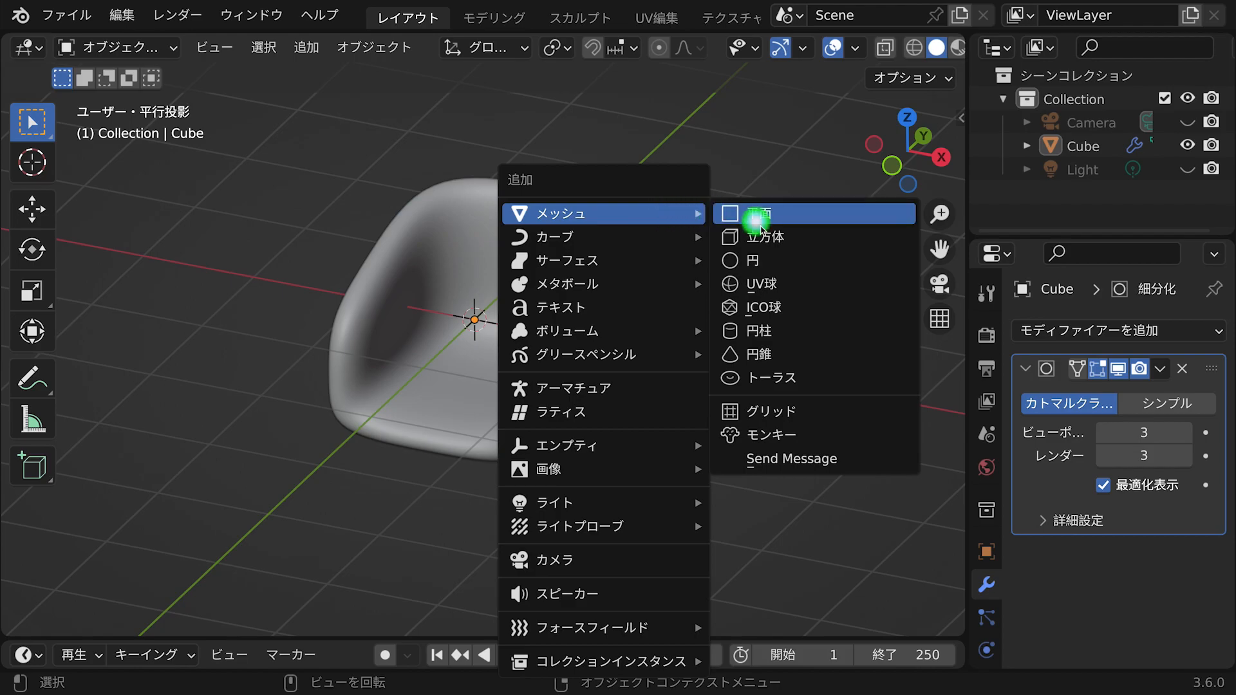
{"action": "left_click", "coordinate": [765, 330]}
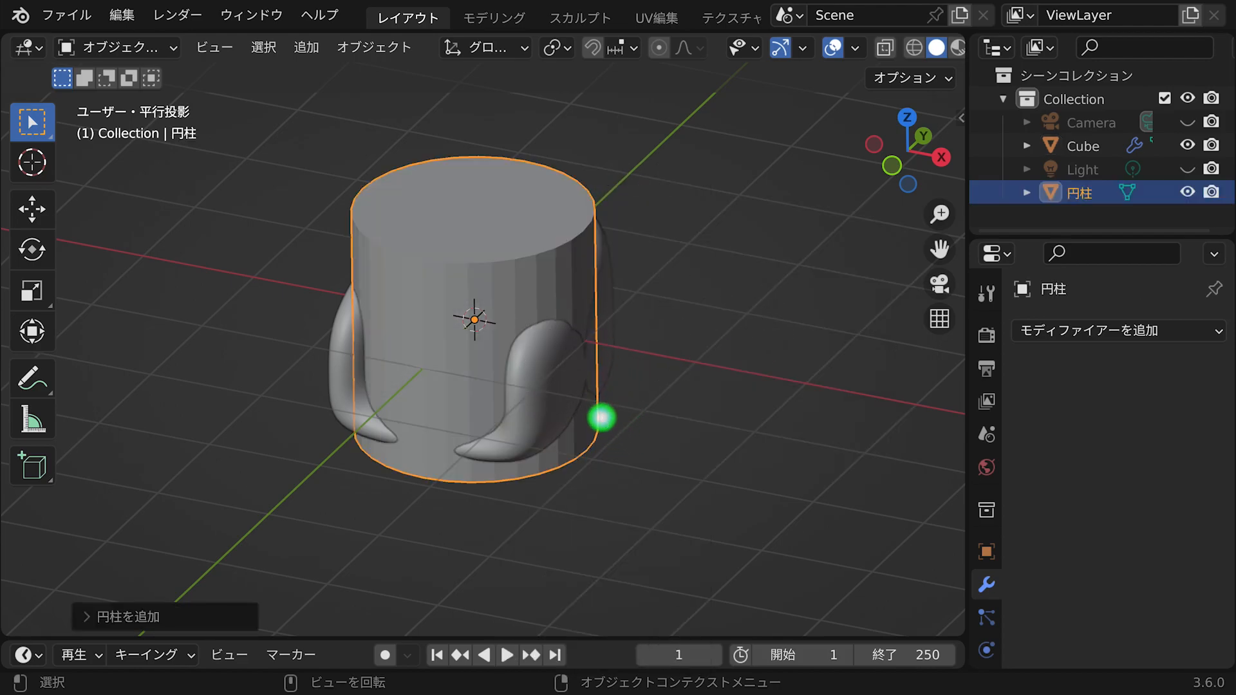
{"action": "key", "text": "s"}
{"action": "left_click", "coordinate": [497, 331]}
Place the small cylinder just below one side of the seat in front view.
{"action": "left_click", "coordinate": [891, 166]}
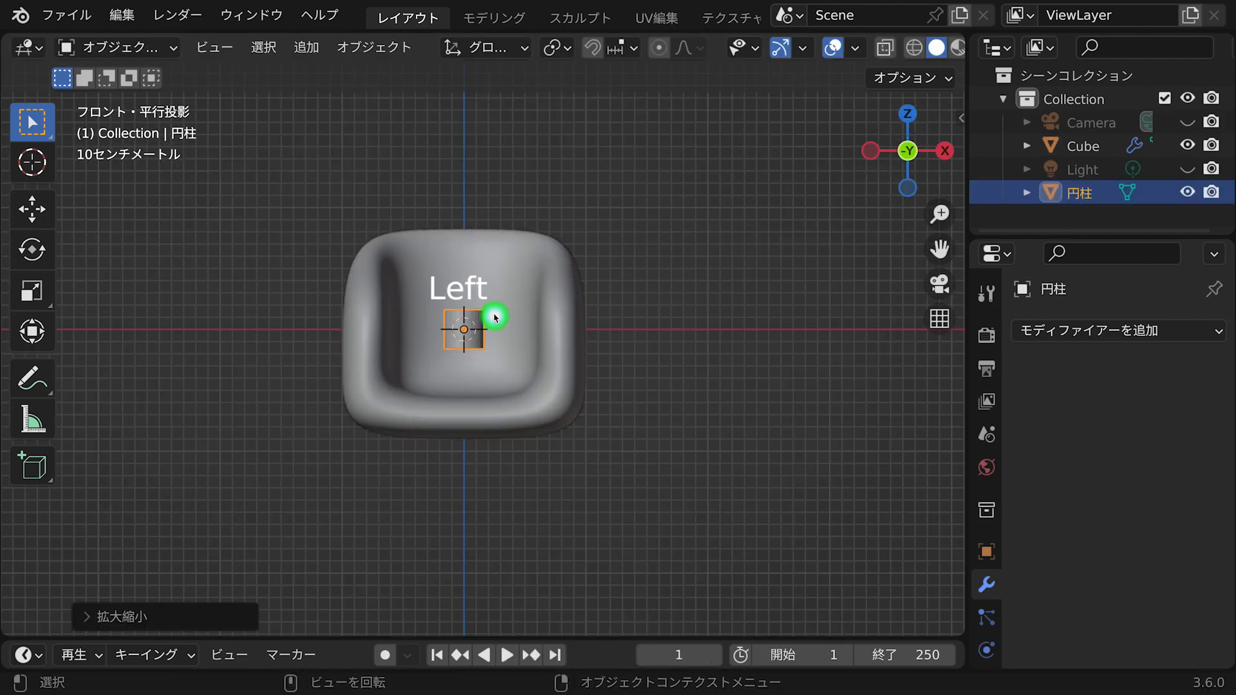
{"action": "key", "text": "g"}
{"action": "left_click", "coordinate": [558, 419]}
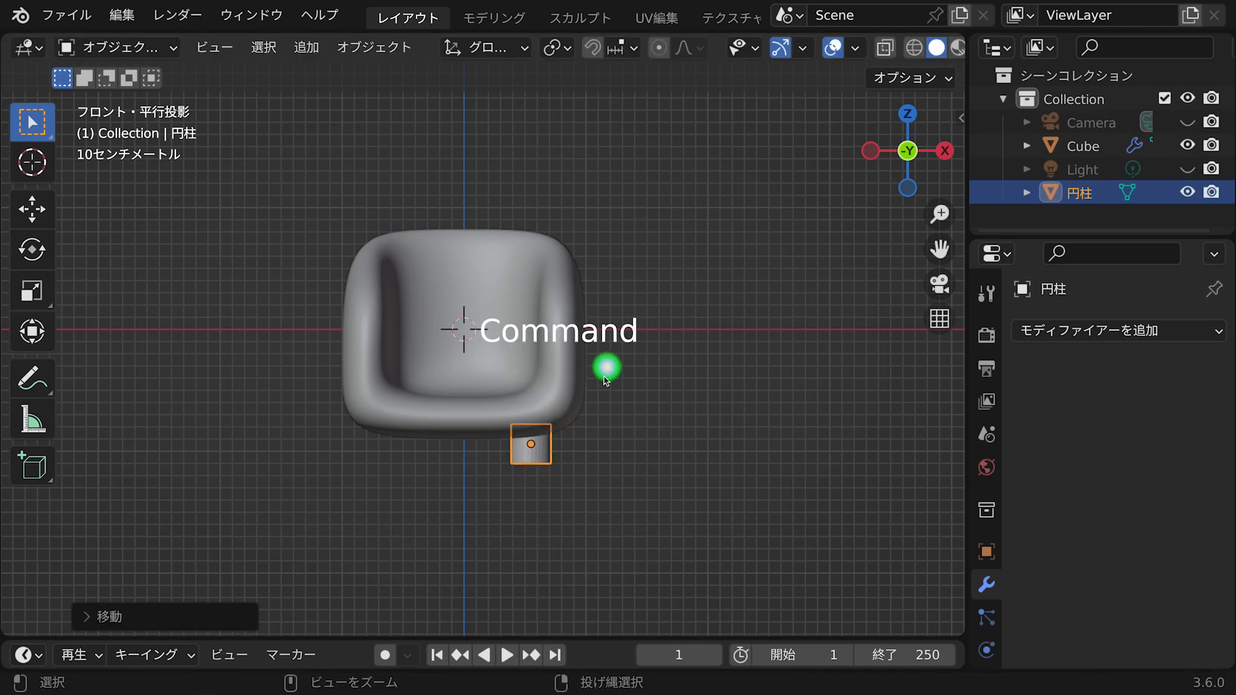
{"action": "middle_click_drag", "start_coordinate": [605, 379], "coordinate": [561, 334], "text": "shift"}
Move the cylinder's bottom vertices down and outward, and scale them to about 0.65 to form a tapered leg.
{"action": "key", "text": "Tab"}
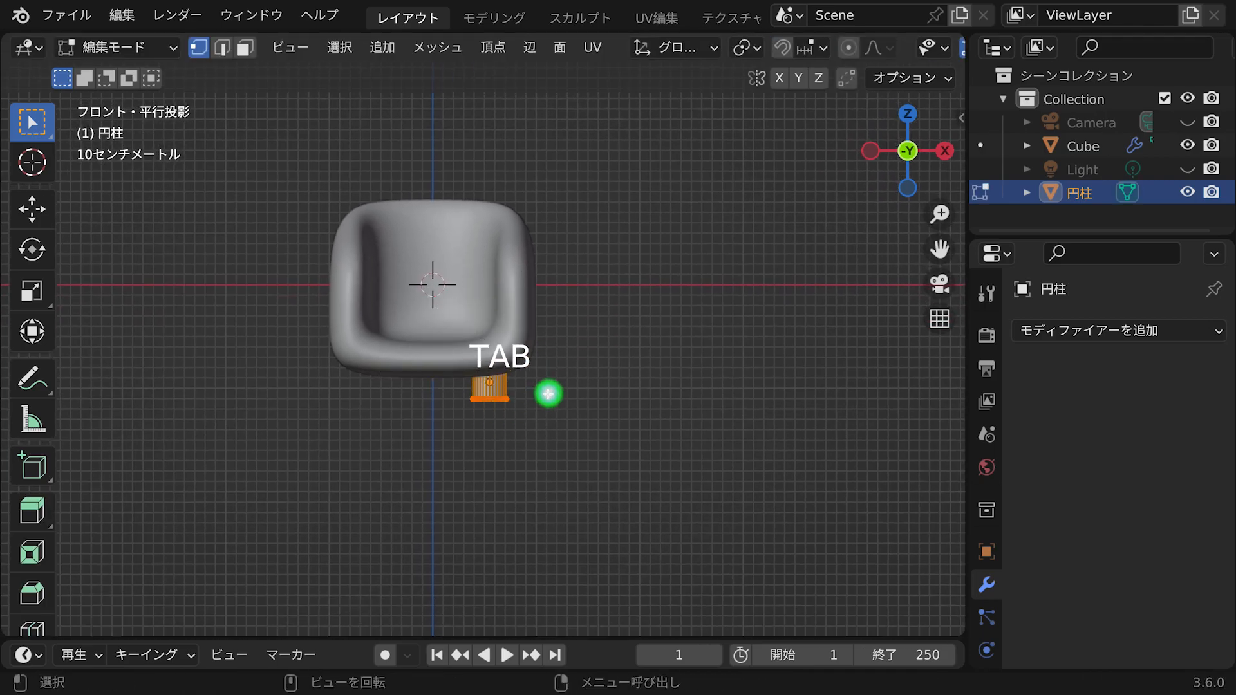
{"action": "key", "text": "alt+z"}
{"action": "scroll", "coordinate": [489, 432], "scroll_direction": "up", "scroll_amount": 2}
{"action": "left_click_drag", "start_coordinate": [433, 414], "coordinate": [595, 479]}
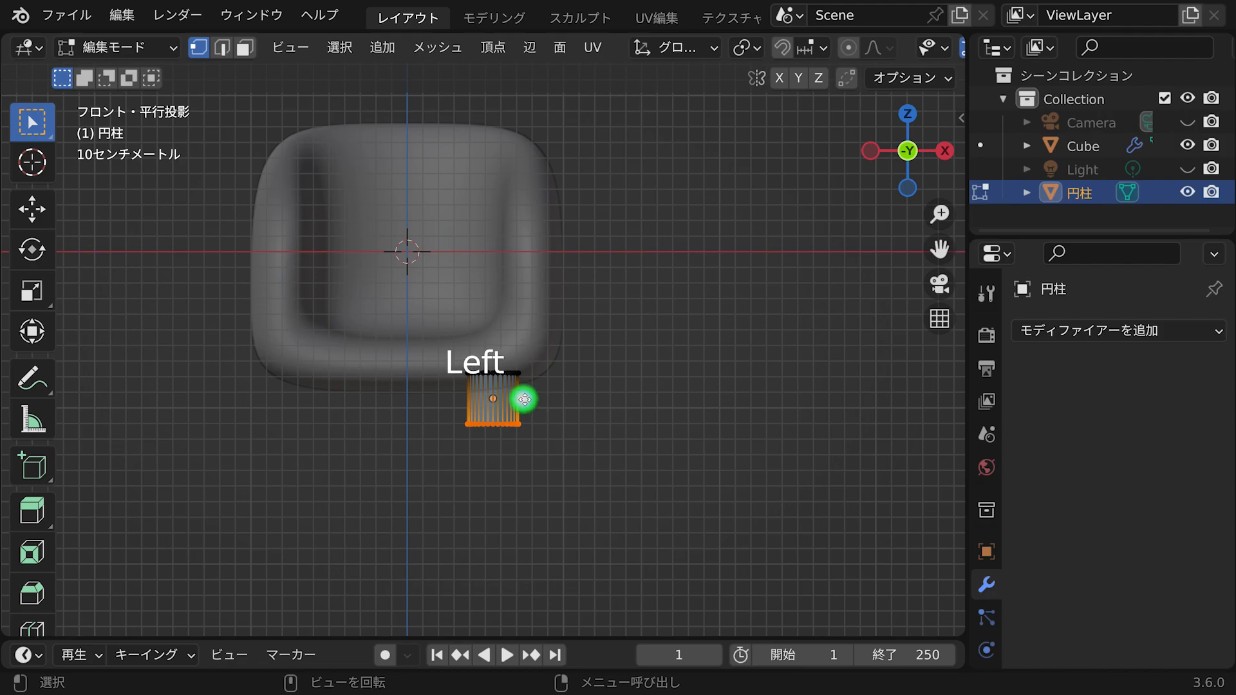
{"action": "key", "text": "g"}
{"action": "left_click", "coordinate": [567, 457]}
{"action": "key", "text": "s"}
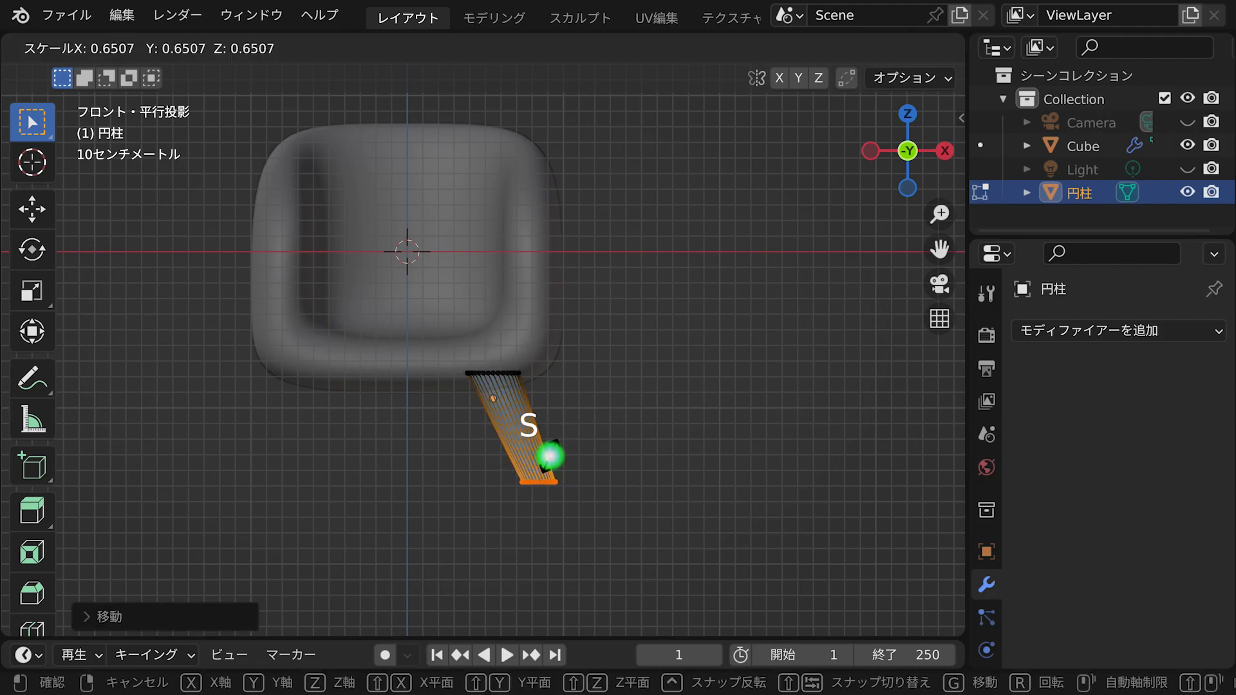
{"action": "left_click", "coordinate": [549, 456]}
Move the leg under the seat's front corner in Object Mode.
{"action": "middle_click_drag", "start_coordinate": [519, 405], "coordinate": [345, 447]}
{"action": "mouse_move", "coordinate": [560, 392]}
{"action": "middle_mouse_down"}
{"action": "mouse_move", "coordinate": [516, 394]}
{"action": "mouse_move", "coordinate": [566, 398]}
{"action": "middle_mouse_up"}
{"action": "key", "text": "Tab"}
{"action": "key", "text": "g"}
{"action": "left_click", "coordinate": [491, 399]}
{"action": "middle_click_drag", "start_coordinate": [491, 400], "coordinate": [896, 347]}
Shift the leg's lower end along Y to splay it, and shade the leg smooth.
{"action": "key", "text": "Tab"}
{"action": "key", "text": "g"}
{"action": "key", "text": "y"}
{"action": "left_click", "coordinate": [479, 432]}
{"action": "left_click", "coordinate": [560, 405]}
{"action": "key", "text": "Tab"}
{"action": "right_click_drag", "start_coordinate": [755, 324], "coordinate": [744, 277]}
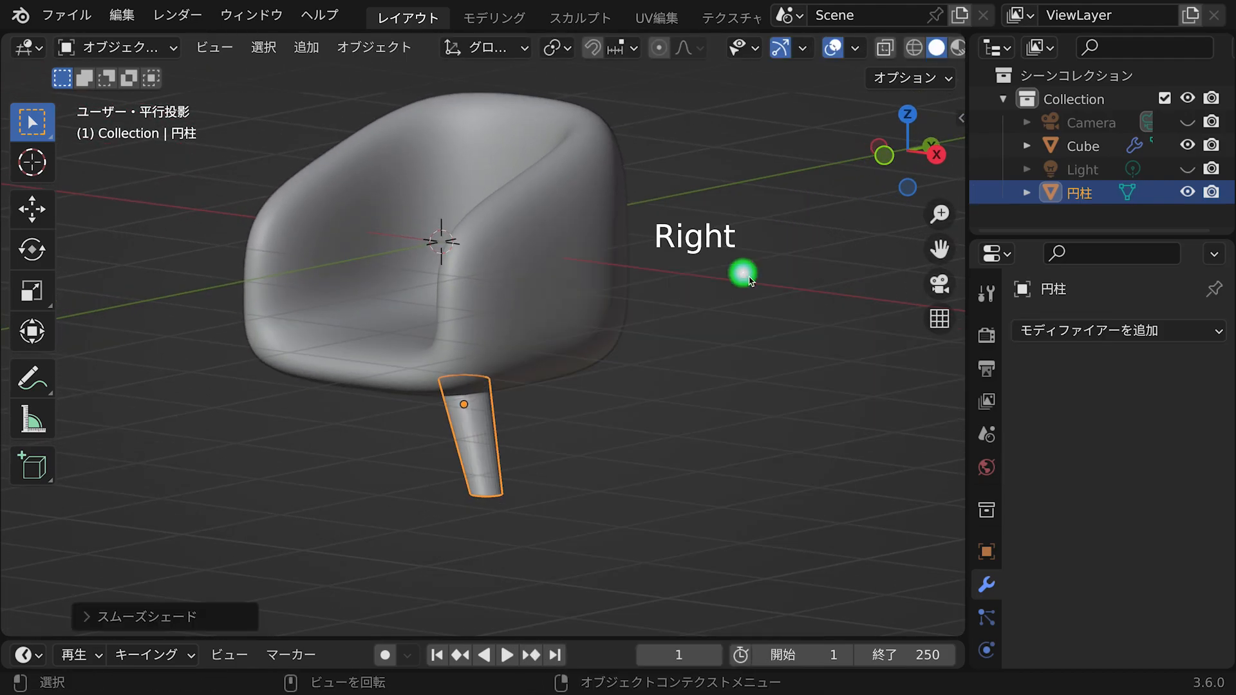
Add a Bevel modifier to the leg with an amount of 0.14 m and increase its segments.
{"action": "left_click", "coordinate": [1040, 332]}
{"action": "left_click", "coordinate": [657, 421]}
{"action": "middle_click_drag", "start_coordinate": [657, 419], "coordinate": [610, 375]}
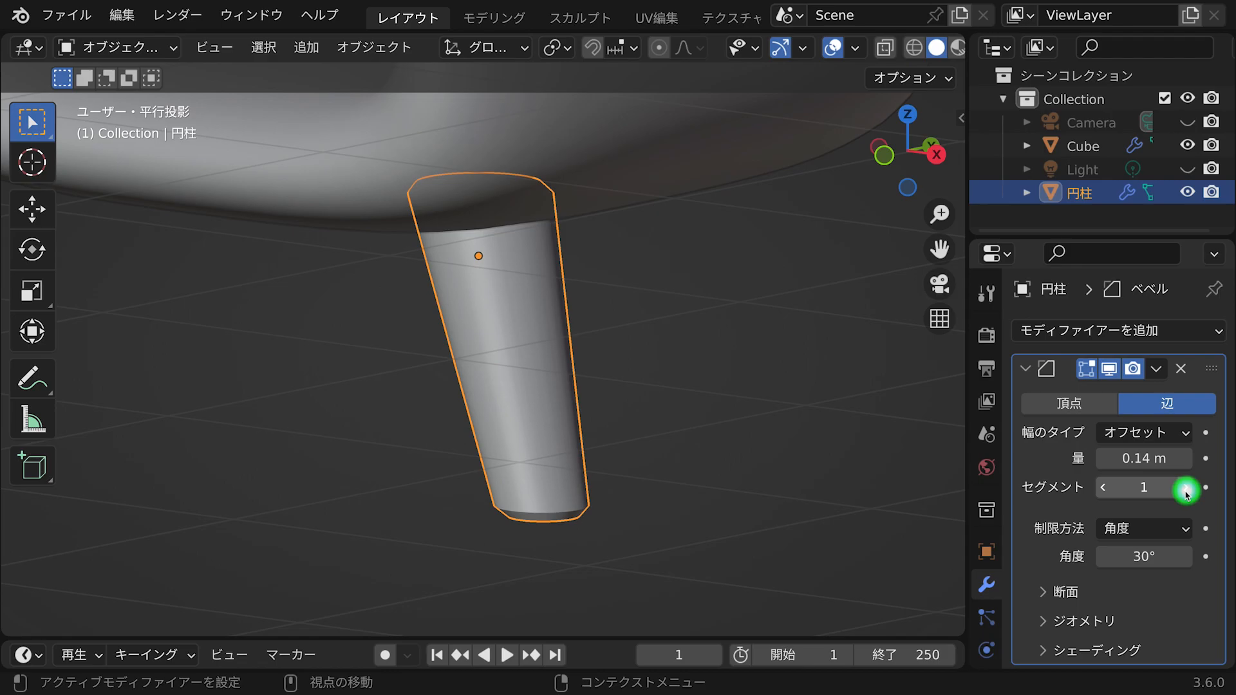
{"action": "middle_click_drag", "start_coordinate": [630, 318], "coordinate": [566, 394]}
{"action": "left_click", "coordinate": [1033, 364]}
Add a Mirror modifier to the leg on the X and Y axes, using the seat object Cube as mirror object.
{"action": "left_click", "coordinate": [1073, 333]}
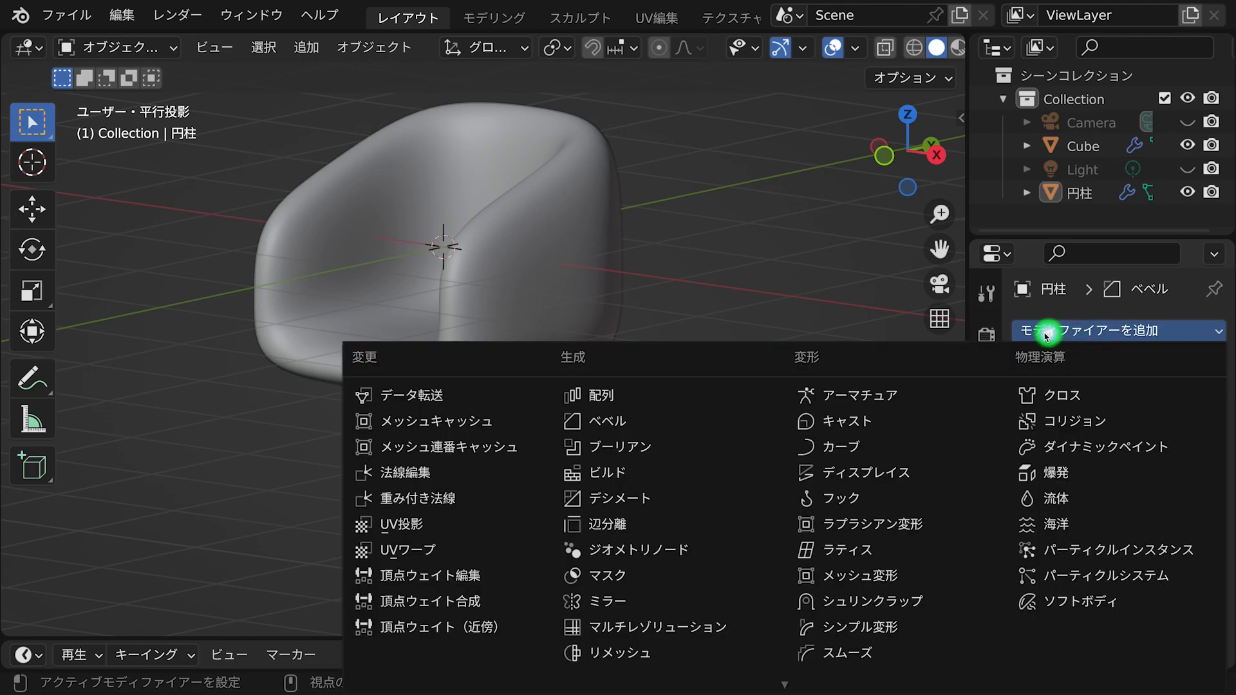
{"action": "left_click", "coordinate": [645, 600]}
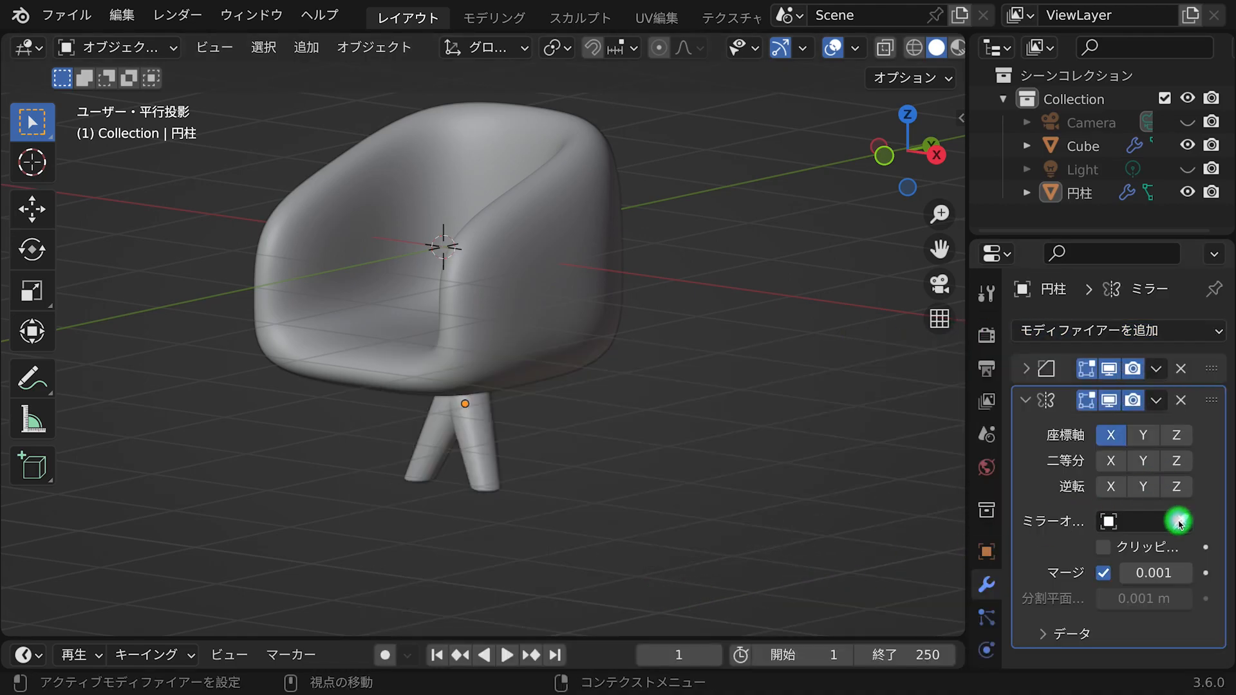
{"action": "left_click", "coordinate": [535, 276]}
{"action": "middle_click_drag", "start_coordinate": [510, 281], "coordinate": [518, 294]}
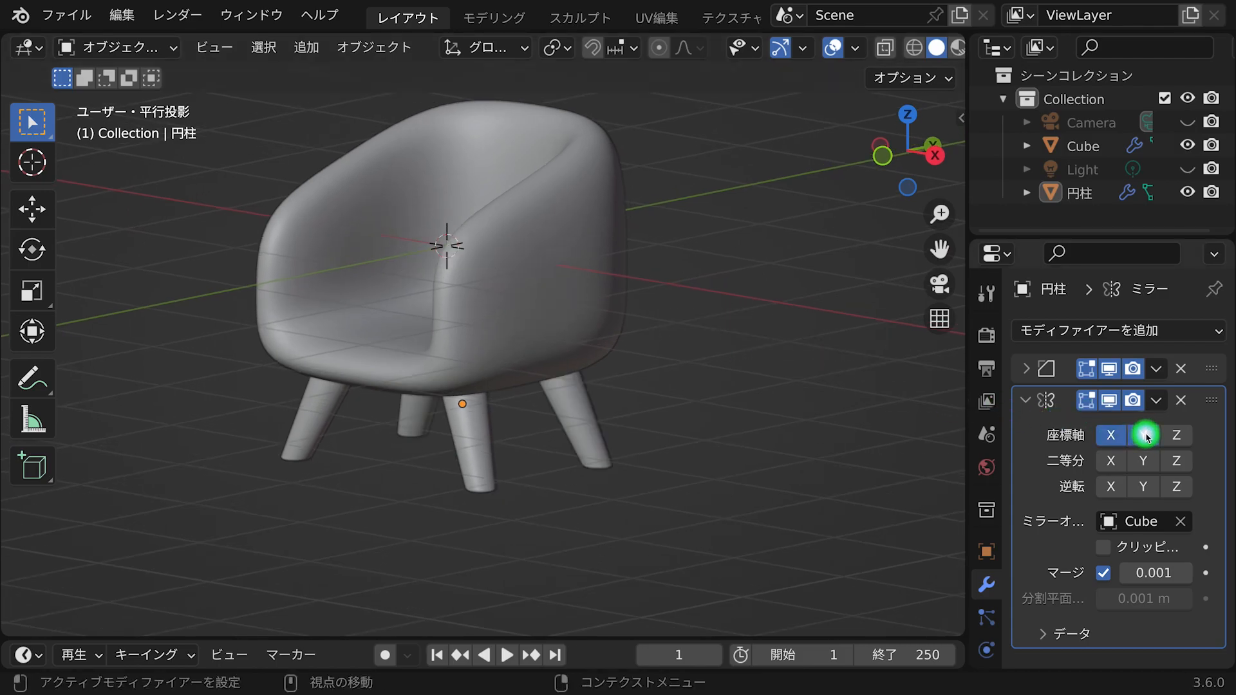
{"action": "middle_click_drag", "start_coordinate": [650, 309], "coordinate": [579, 347]}
Move the leg's bottom vertices freehand to adjust the splay of all four legs, and return to Object Mode.
{"action": "left_click", "coordinate": [549, 454]}
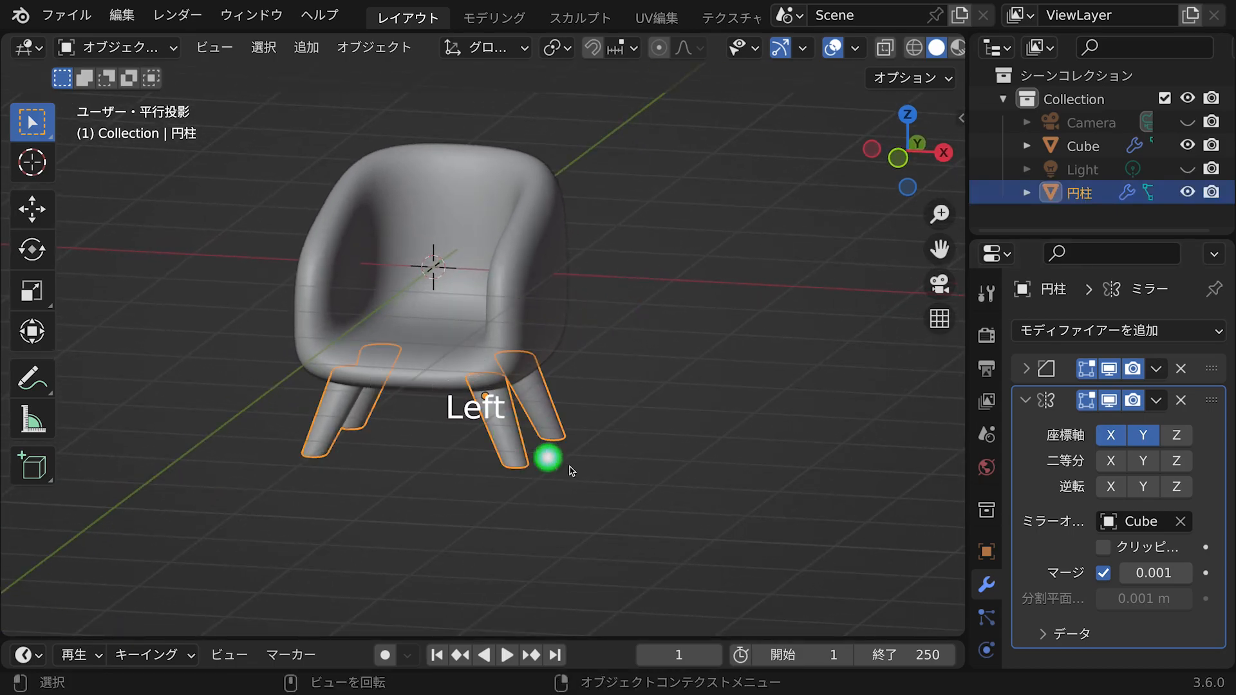
{"action": "key", "text": "Tab"}
{"action": "middle_click_drag", "start_coordinate": [581, 435], "coordinate": [588, 436]}
{"action": "key", "text": "alt+z"}
{"action": "left_click_drag", "start_coordinate": [488, 436], "coordinate": [607, 507]}
{"action": "key", "text": "g"}
{"action": "middle_click_drag", "start_coordinate": [593, 466], "coordinate": [714, 372]}
{"action": "left_click", "coordinate": [588, 465]}
{"action": "key", "text": "Tab"}
{"action": "key", "text": "alt+z"}
{"action": "left_click", "coordinate": [579, 415]}
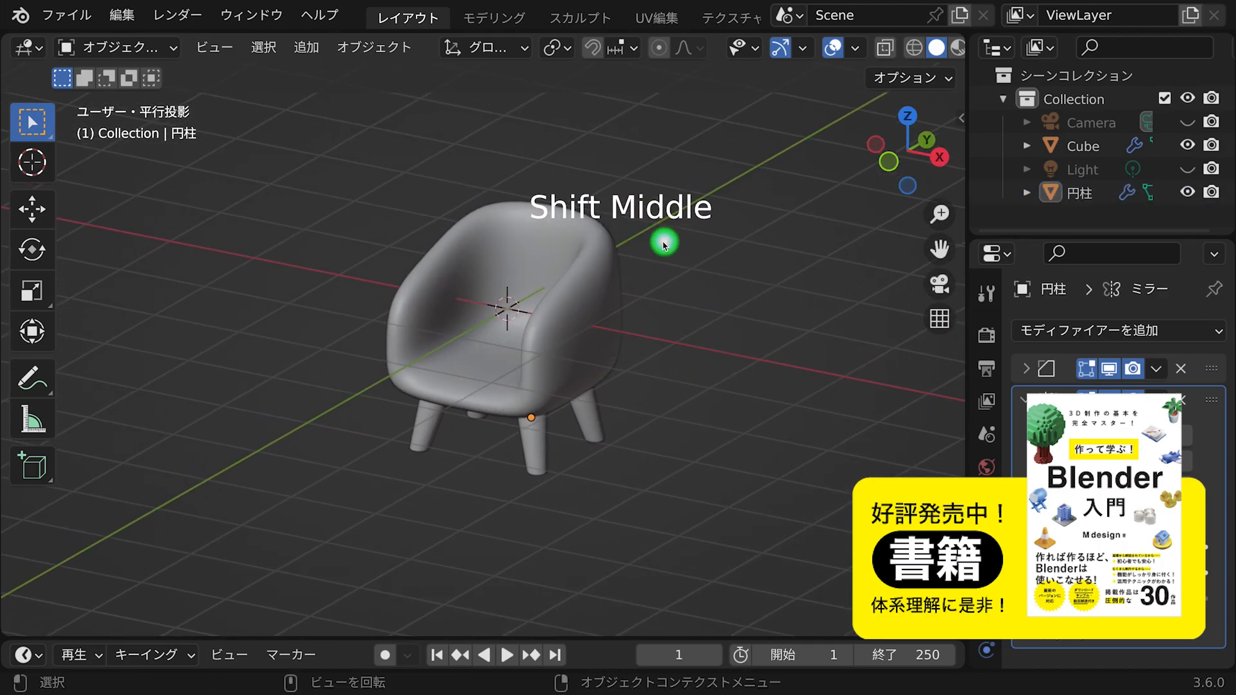
Add a cylinder mesh and flatten its geometry along Z into a thin disc for a stool seat.
{"action": "key", "text": "shift+a"}
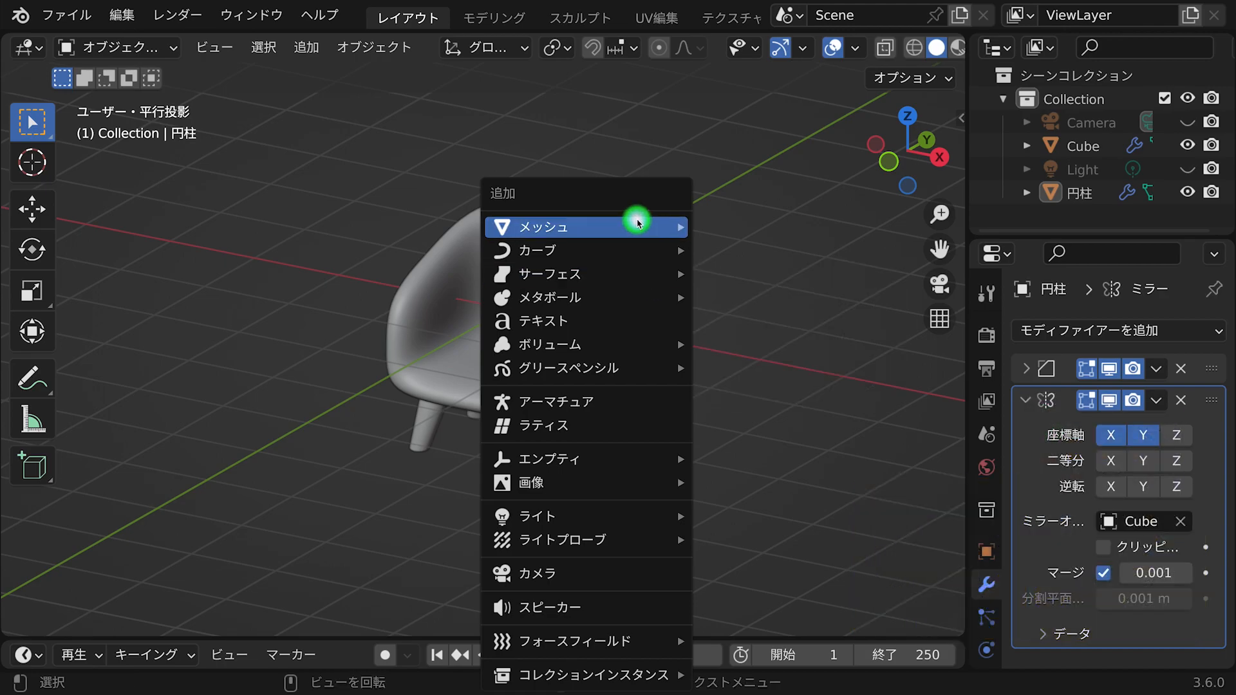
{"action": "mouse_move", "coordinate": [637, 224]}
{"action": "left_click", "coordinate": [756, 345]}
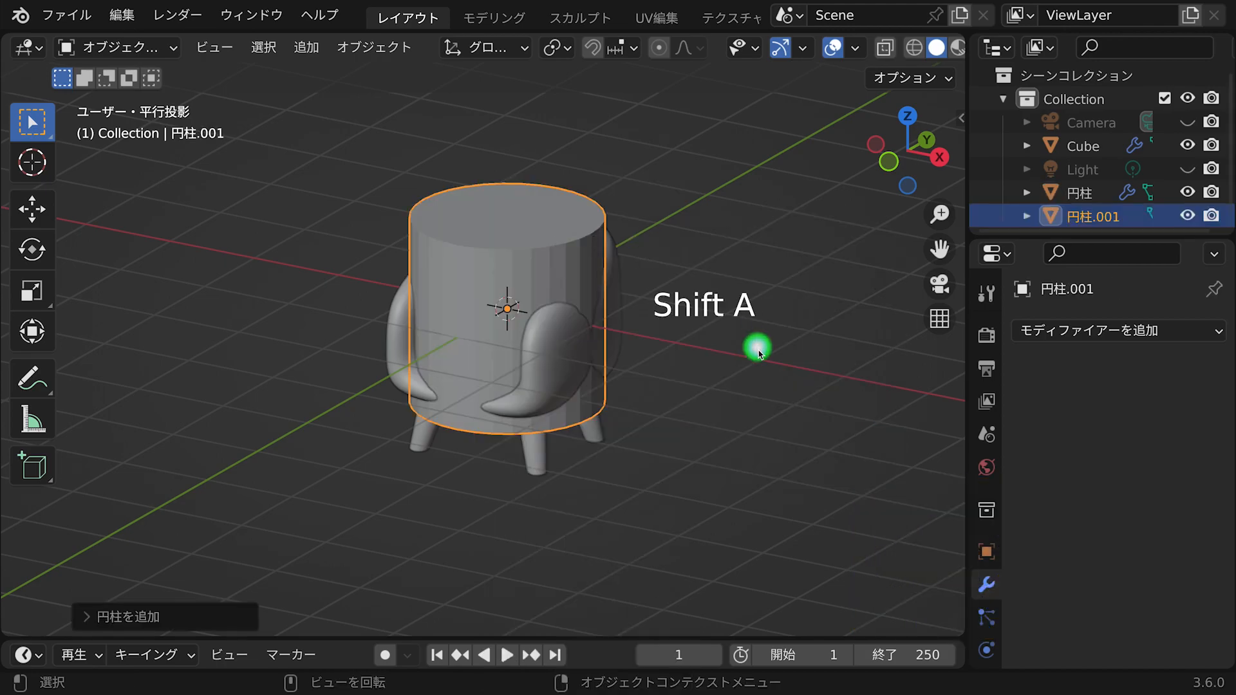
{"action": "key", "text": "Tab"}
{"action": "key", "text": "s"}
{"action": "key", "text": "z"}
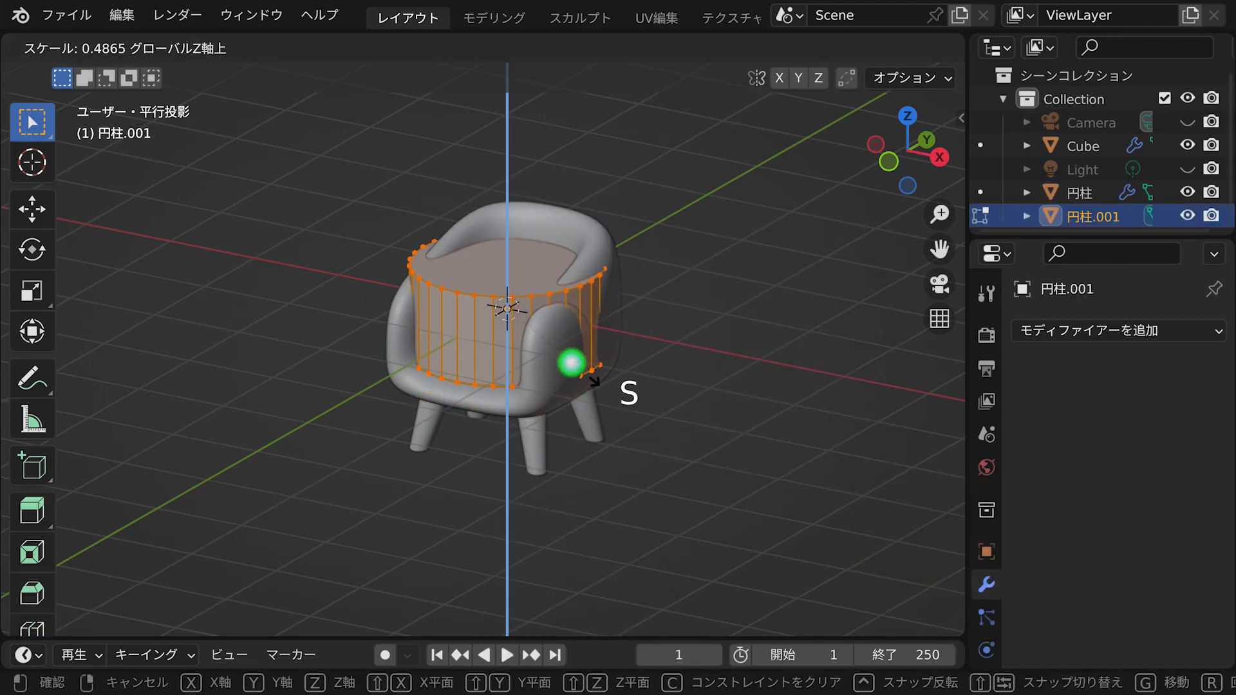
{"action": "left_click", "coordinate": [546, 329]}
{"action": "key", "text": "Tab"}
Move the disc along X out of the armchair, scale it down, and place it freehand beside the chair's front.
{"action": "key", "text": "g"}
{"action": "key", "text": "x"}
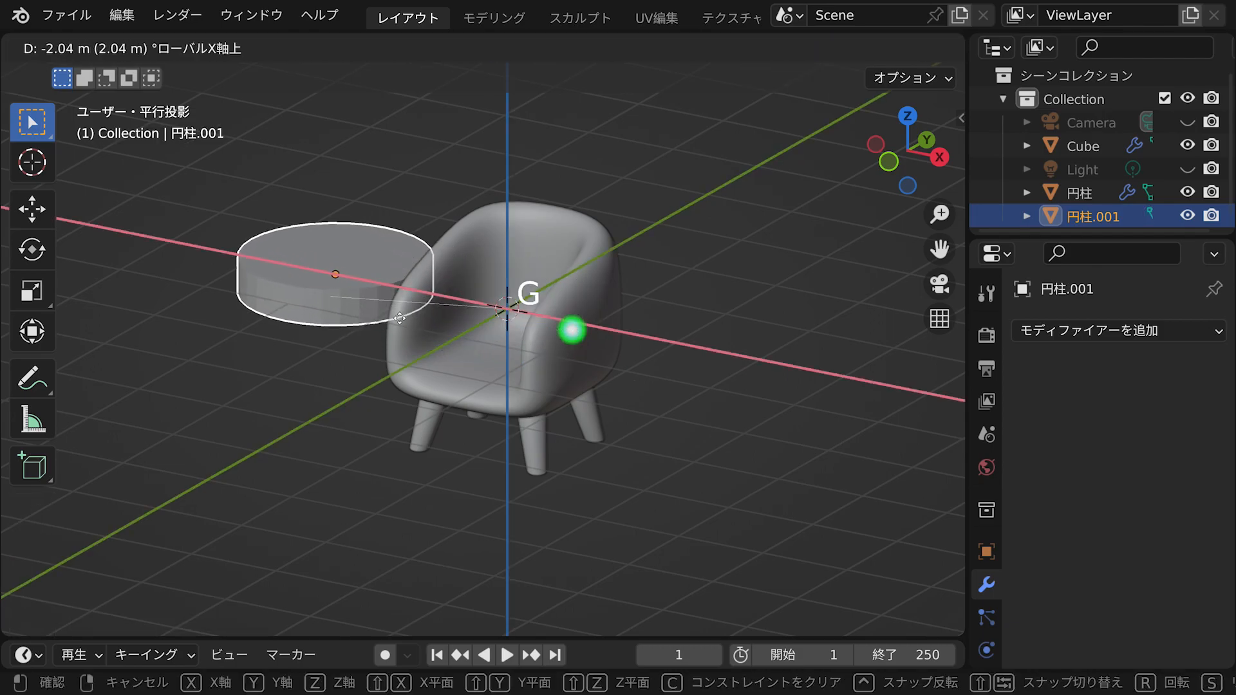
{"action": "left_click", "coordinate": [465, 294]}
{"action": "key", "text": "g"}
{"action": "left_click", "coordinate": [464, 293]}
{"action": "middle_click_drag", "start_coordinate": [464, 293], "coordinate": [486, 313]}
{"action": "key", "text": "s"}
{"action": "left_click", "coordinate": [433, 334]}
{"action": "key", "text": "g"}
{"action": "left_click", "coordinate": [439, 375]}
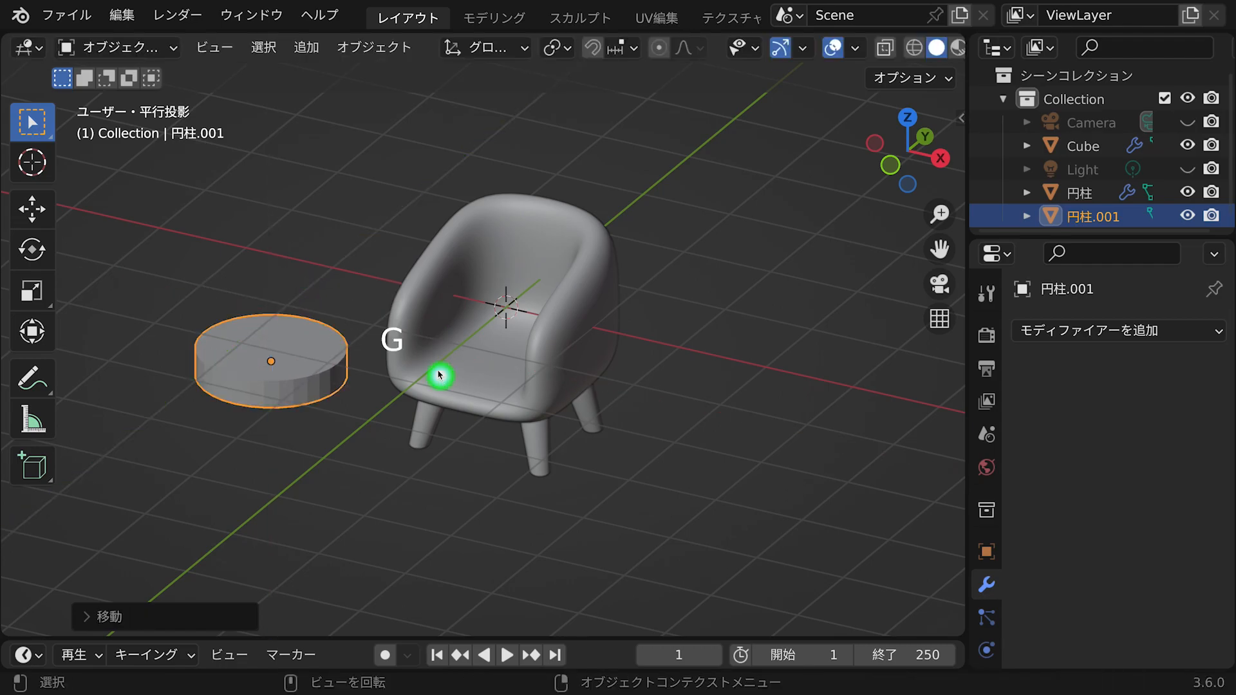
{"action": "left_click", "coordinate": [906, 117]}
{"action": "key", "text": "g"}
{"action": "left_click", "coordinate": [509, 374]}
{"action": "middle_click_drag", "start_coordinate": [509, 373], "coordinate": [577, 294]}
Add a Bevel modifier with 5 segments to the disc and shade it smooth.
{"action": "left_click", "coordinate": [1049, 332]}
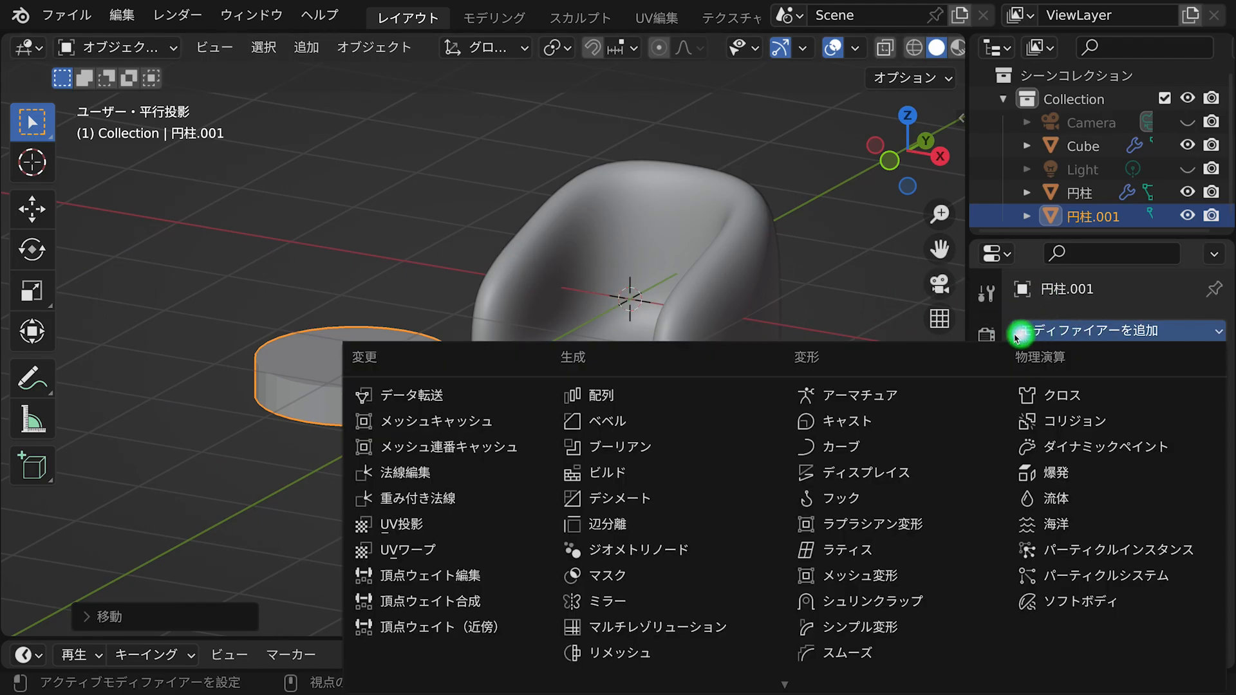
{"action": "left_click", "coordinate": [686, 420]}
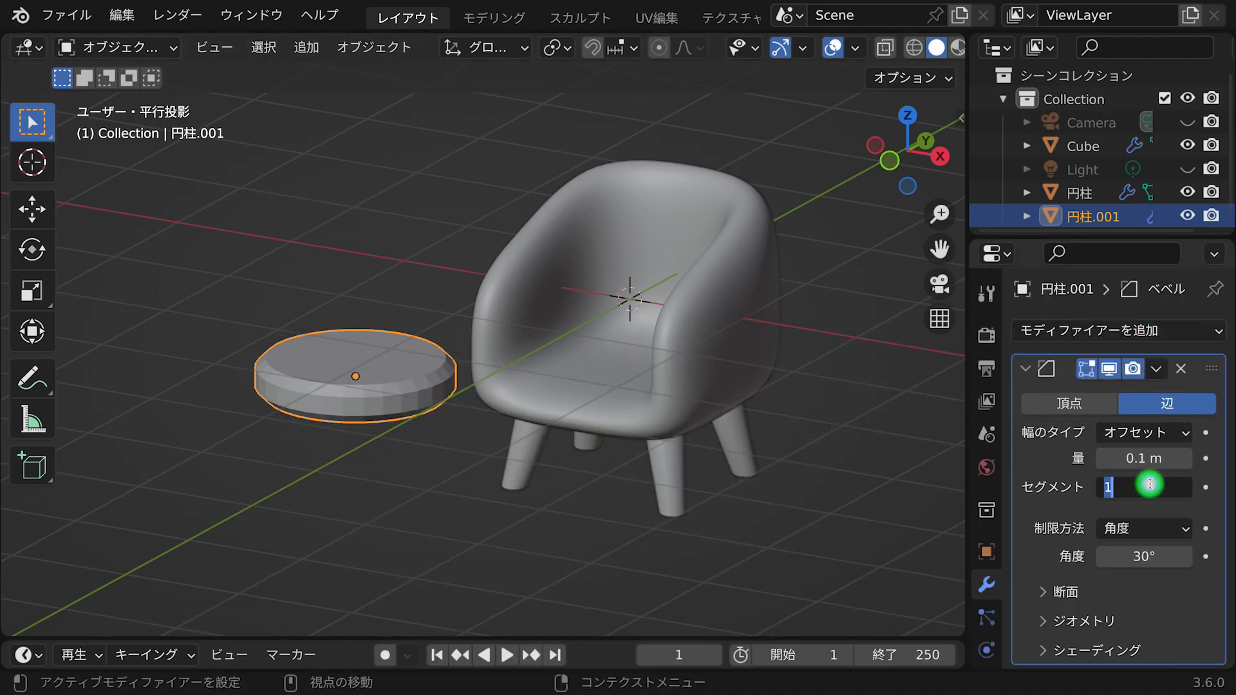
{"action": "right_click_drag", "start_coordinate": [484, 295], "coordinate": [482, 275]}
{"action": "middle_click_drag", "start_coordinate": [433, 372], "coordinate": [457, 322]}
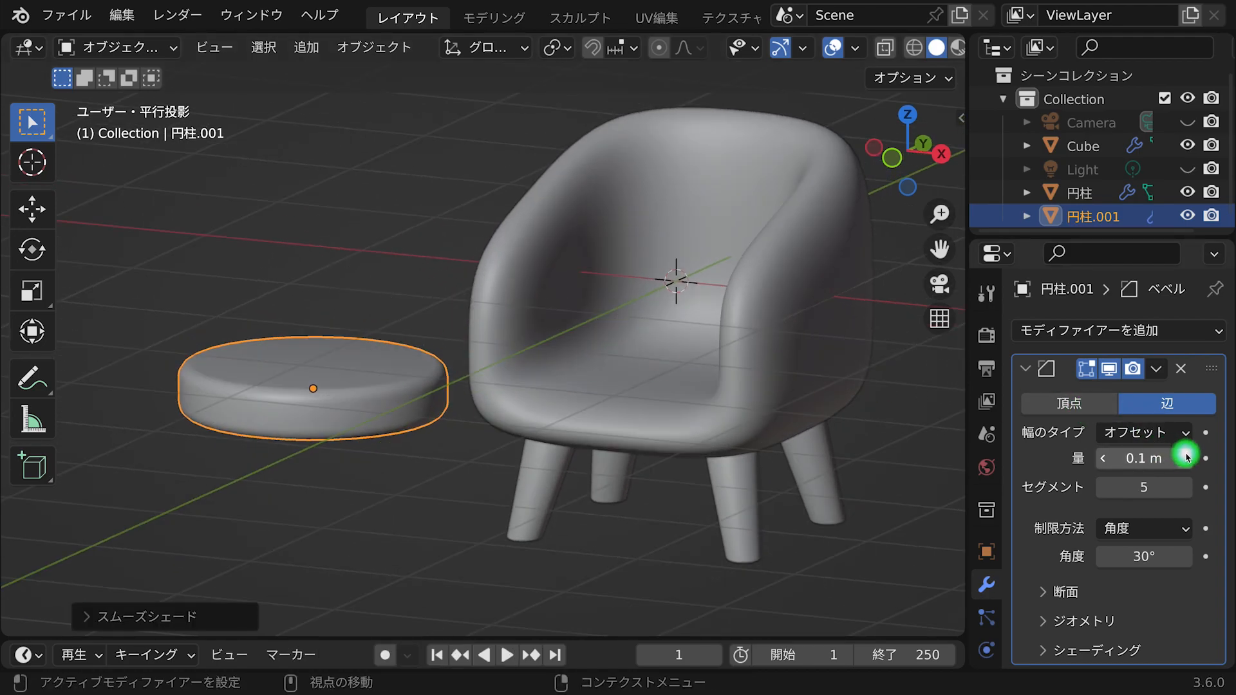
Try a bevel amount of 0.2 m on the stool seat and inspect its rounded edge.
{"action": "left_click", "coordinate": [1154, 461]}
{"action": "type", "text": "0"}
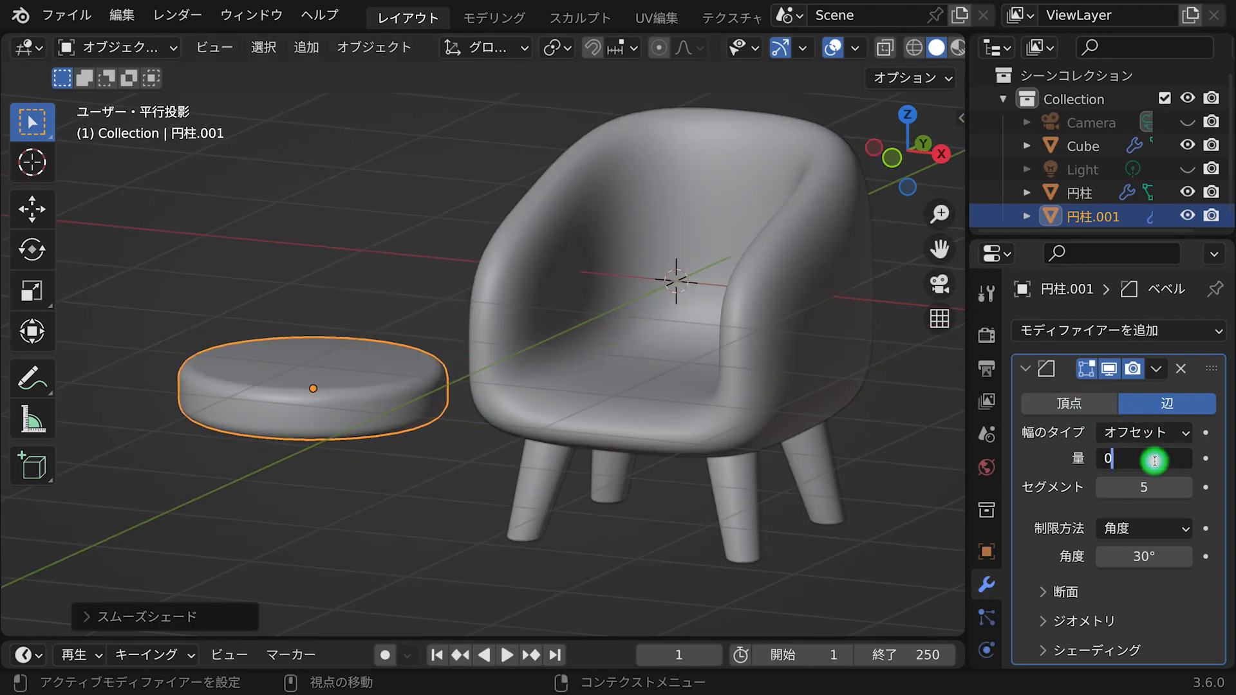
{"action": "type", "text": ".2"}
{"action": "key", "text": "Return"}
{"action": "middle_click_drag", "start_coordinate": [653, 386], "coordinate": [669, 360]}
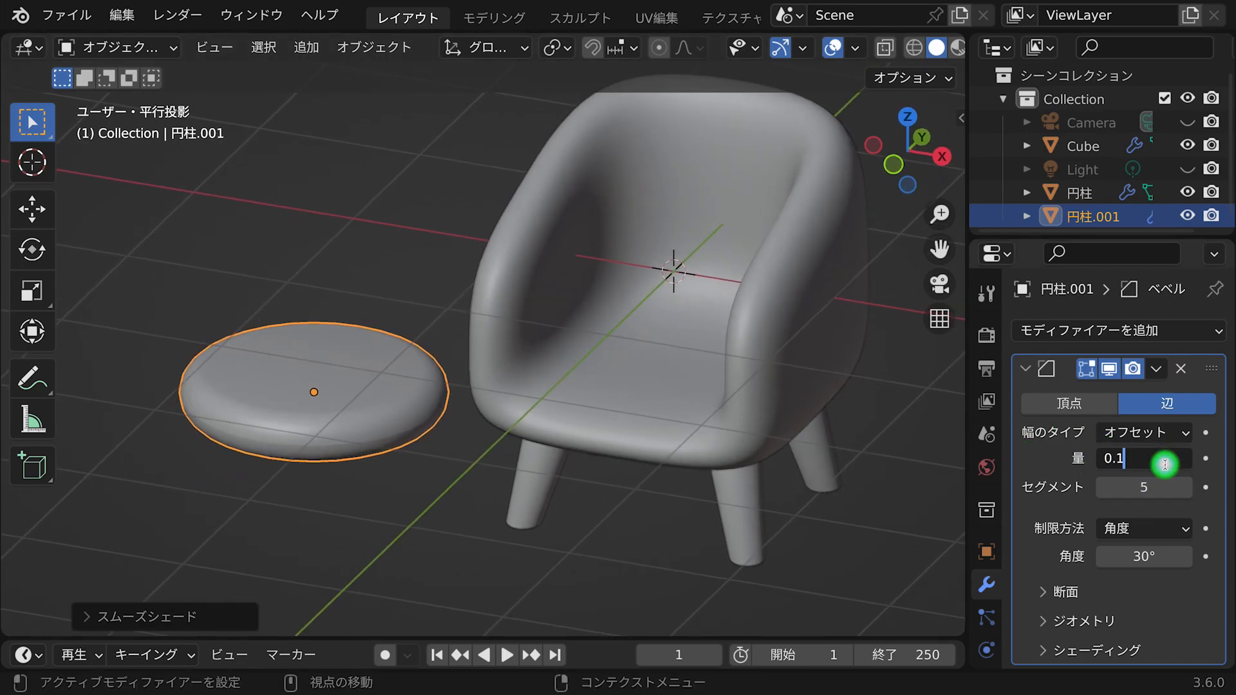
Set the stool seat's bevel amount to 0.15 m and deselect the seat.
{"action": "type", "text": "5"}
{"action": "key", "text": "Return"}
{"action": "left_click", "coordinate": [408, 246]}
{"action": "middle_click_drag", "start_coordinate": [409, 246], "coordinate": [582, 340], "text": "ctrl"}
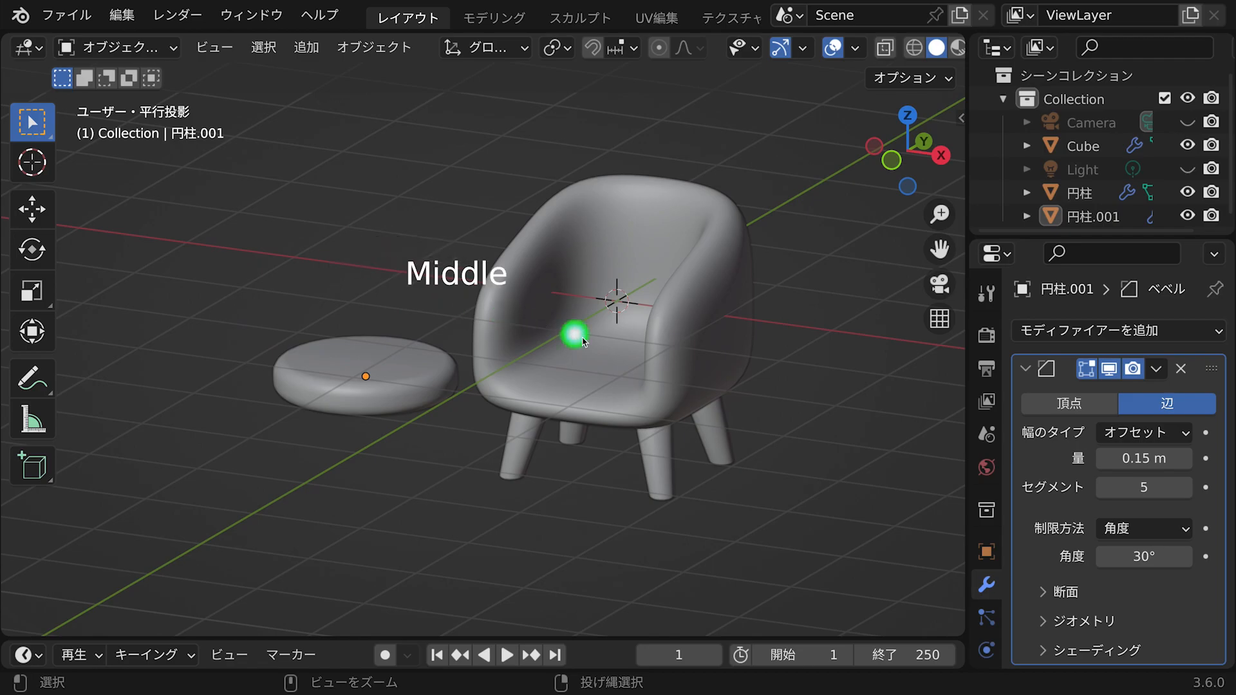
Duplicate the armchair's leg object and move the copy along X to the stool seat.
{"action": "left_click", "coordinate": [701, 452]}
{"action": "key", "text": "shift+d"}
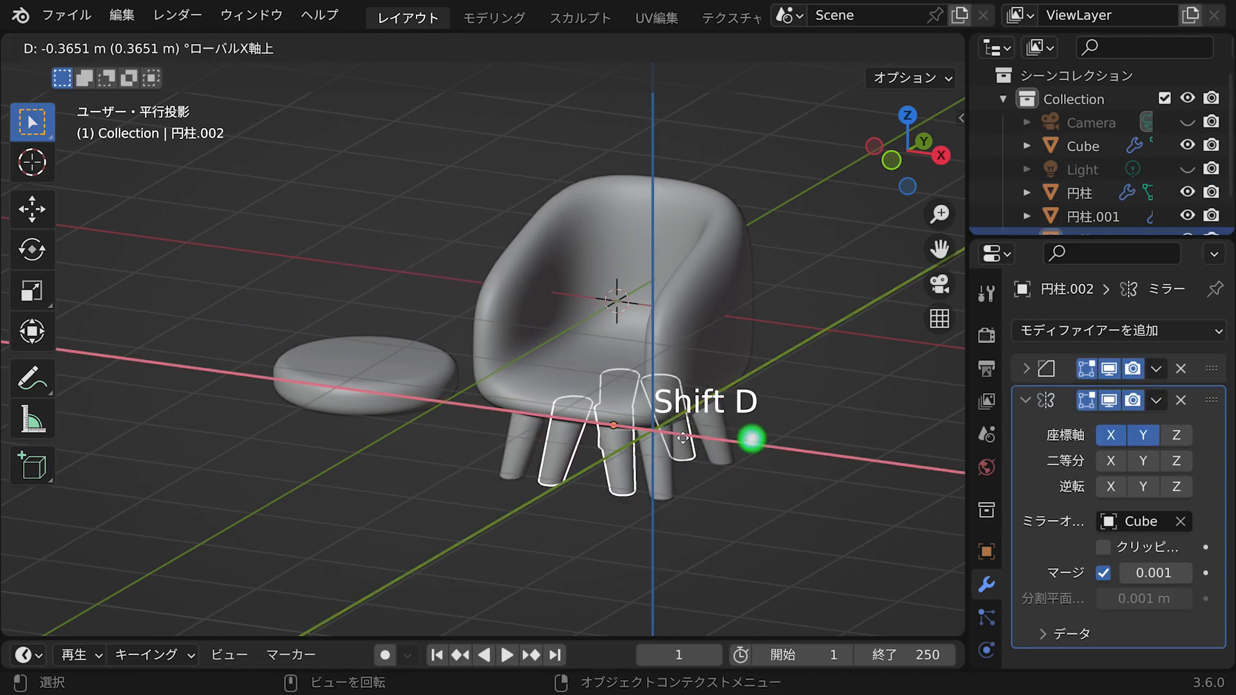
{"action": "left_click", "coordinate": [491, 416]}
{"action": "middle_click_drag", "start_coordinate": [491, 417], "coordinate": [559, 386]}
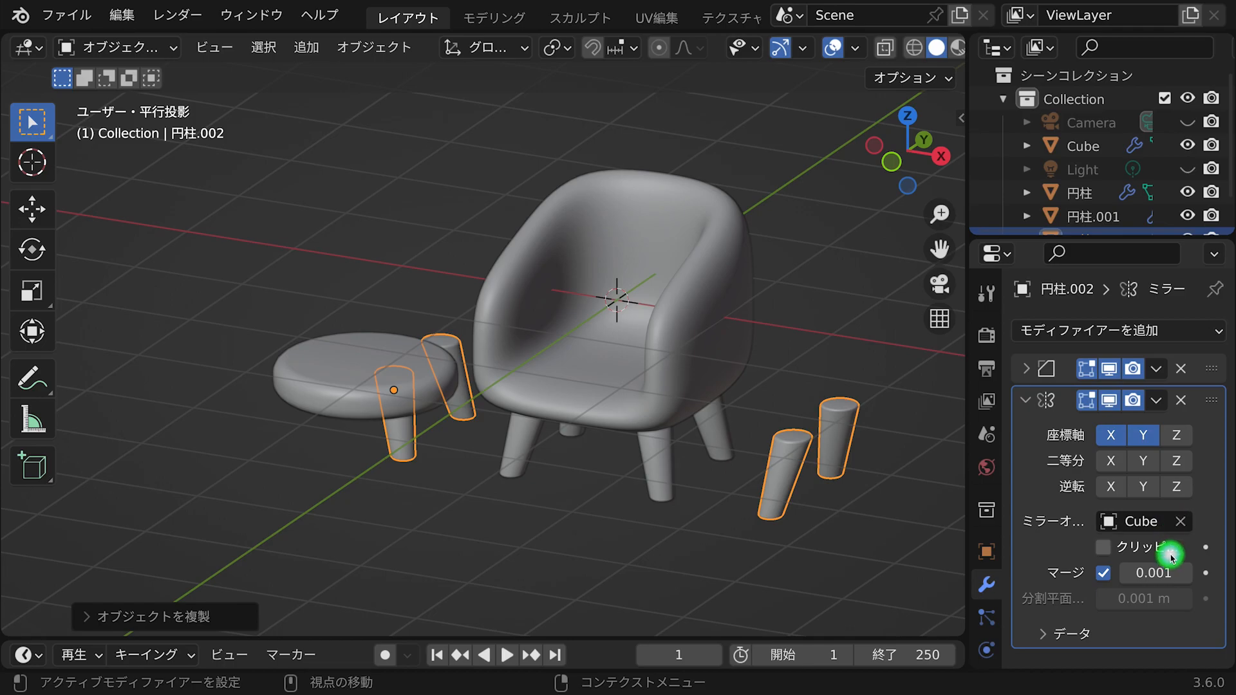
Replace the duplicated leg's mirror object Cube with the stool seat cylinder.
{"action": "left_click", "coordinate": [1180, 521]}
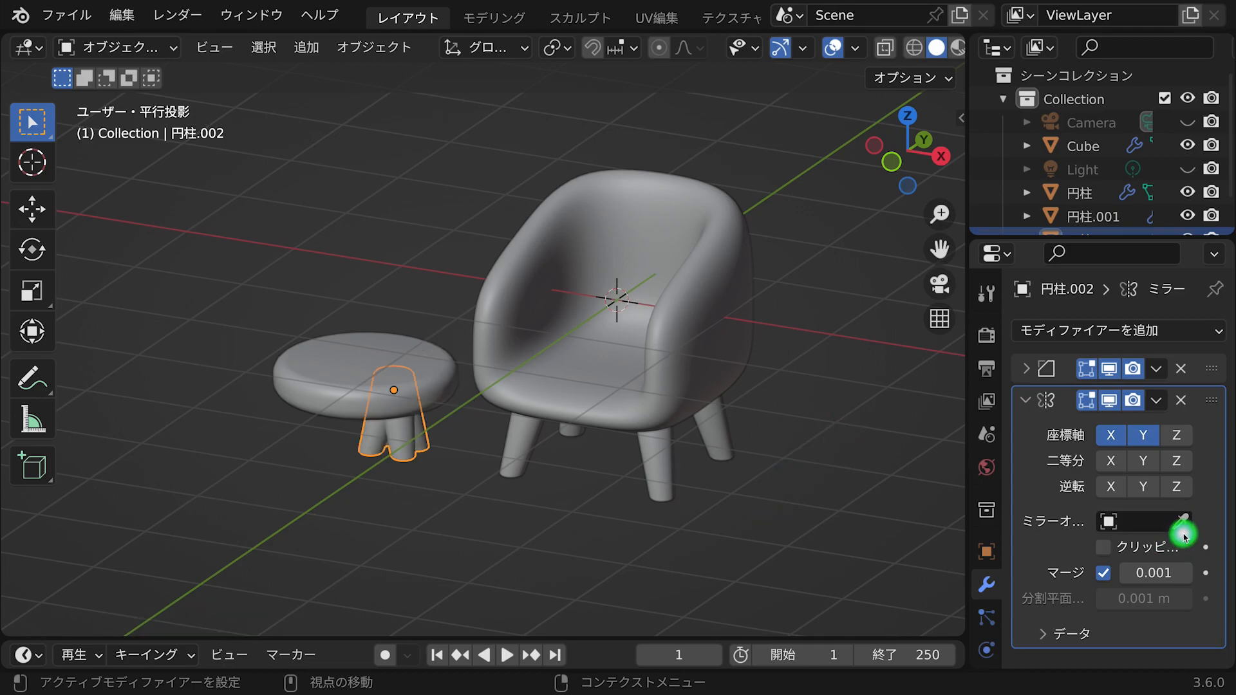
{"action": "left_click", "coordinate": [347, 354]}
{"action": "middle_click_drag", "start_coordinate": [342, 345], "coordinate": [388, 426]}
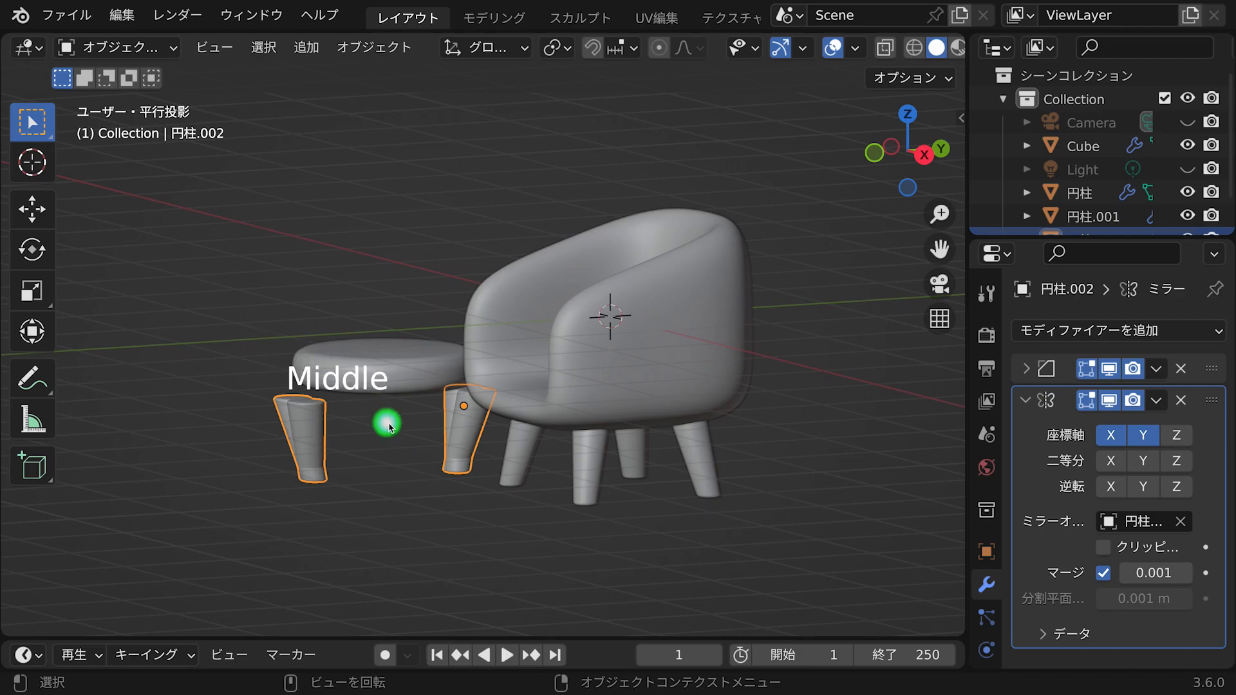
Move the duplicated leg object under the stool seat so the four mirrored legs stand apart, and deselect it.
{"action": "key", "text": "Tab"}
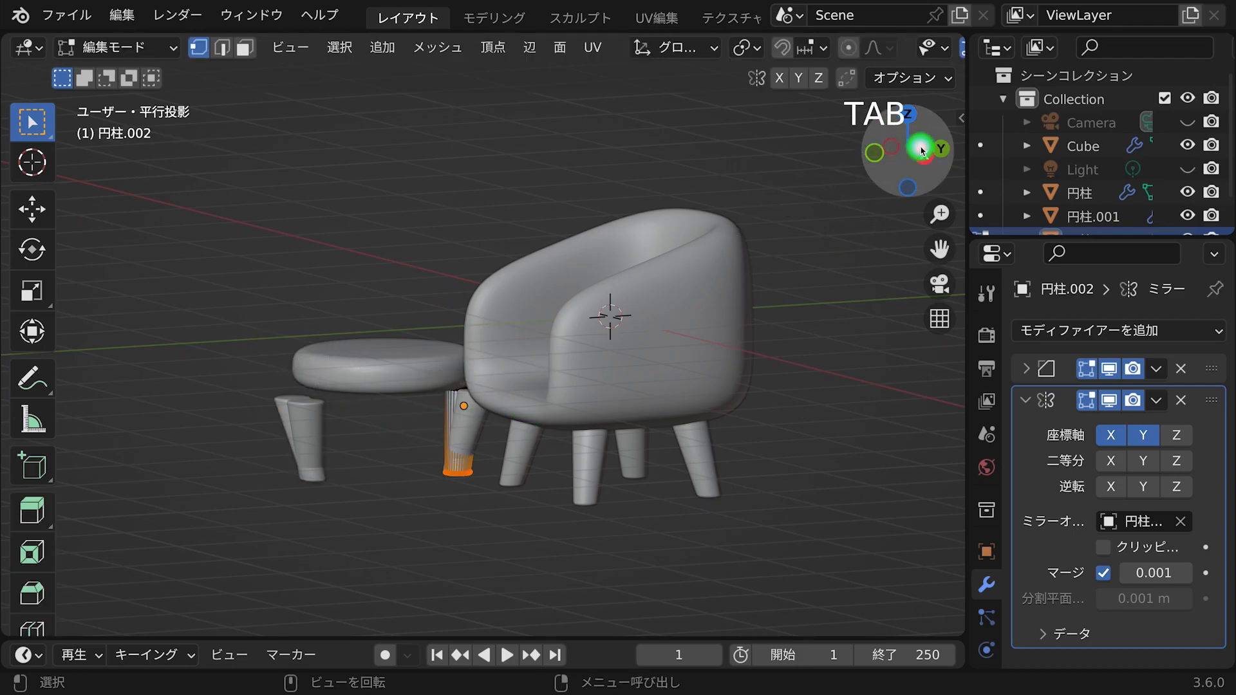
{"action": "left_click", "coordinate": [907, 114]}
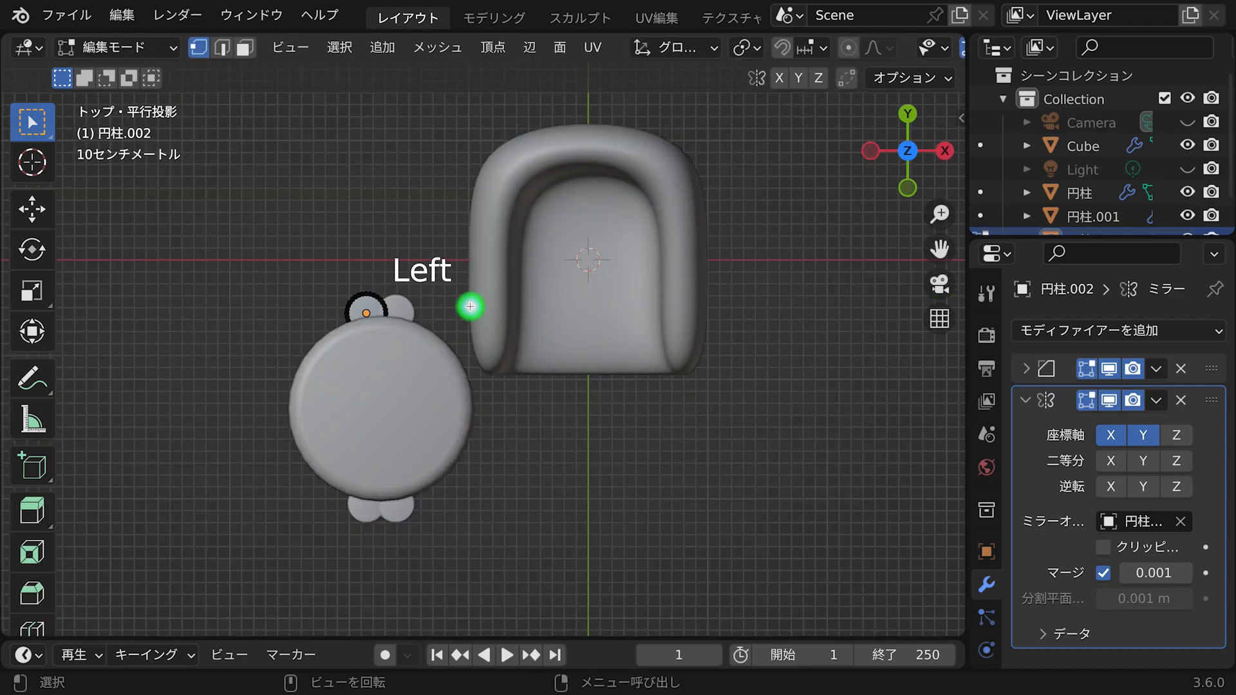
{"action": "key", "text": "Tab"}
{"action": "key", "text": "g"}
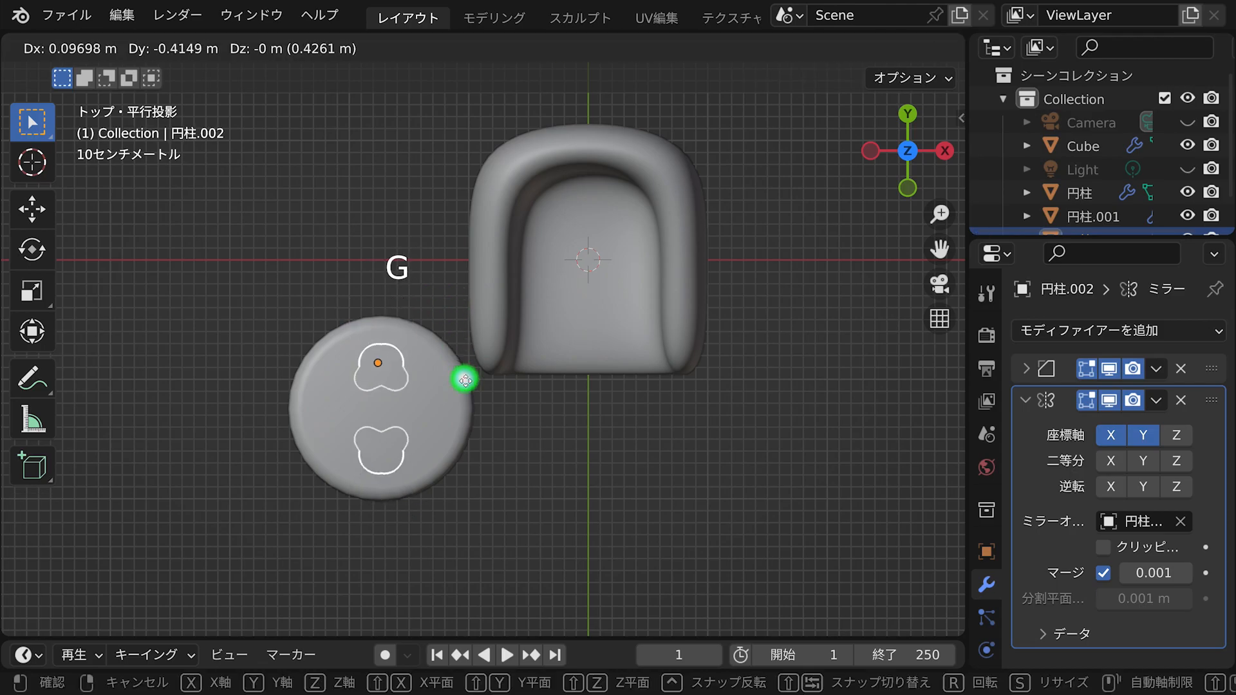
{"action": "left_click", "coordinate": [500, 445]}
{"action": "middle_click_drag", "start_coordinate": [500, 444], "coordinate": [446, 377]}
{"action": "left_click", "coordinate": [434, 373]}
{"action": "key", "text": "g"}
{"action": "left_click", "coordinate": [431, 370]}
{"action": "left_click", "coordinate": [444, 335]}
{"action": "middle_click_drag", "start_coordinate": [444, 330], "coordinate": [483, 322]}
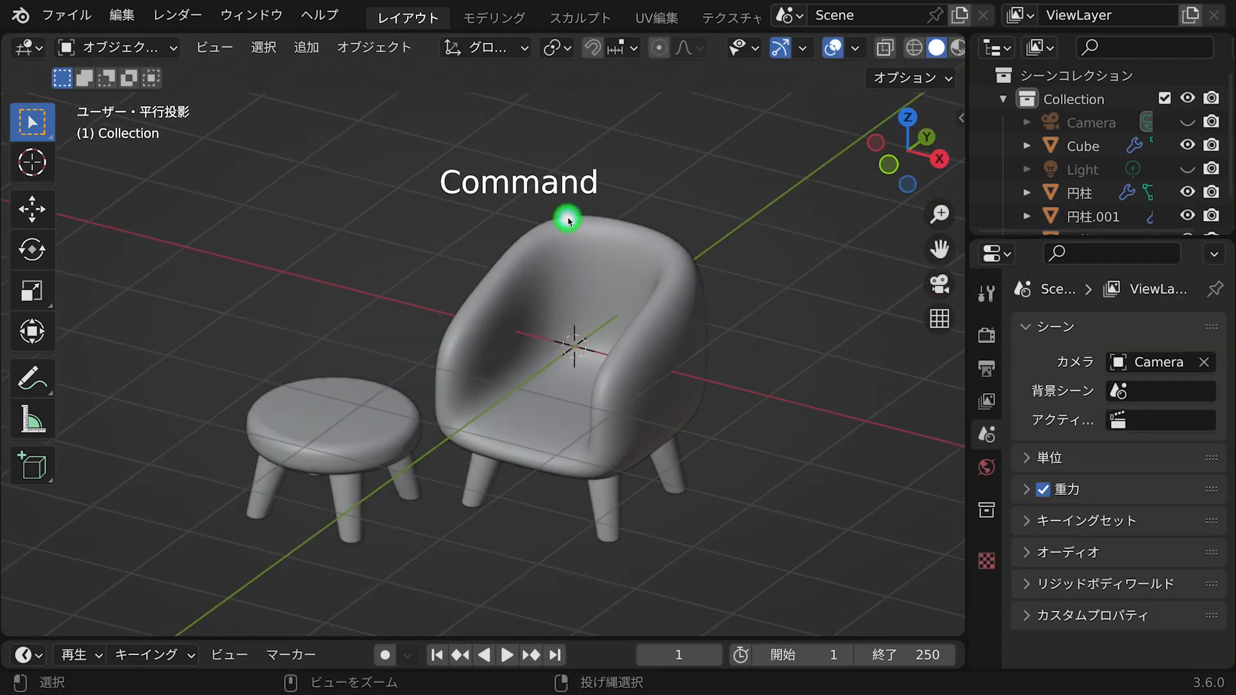
Add another cylinder mesh and scale its geometry to under half its size for a plant pot.
{"action": "key", "text": "shift+a"}
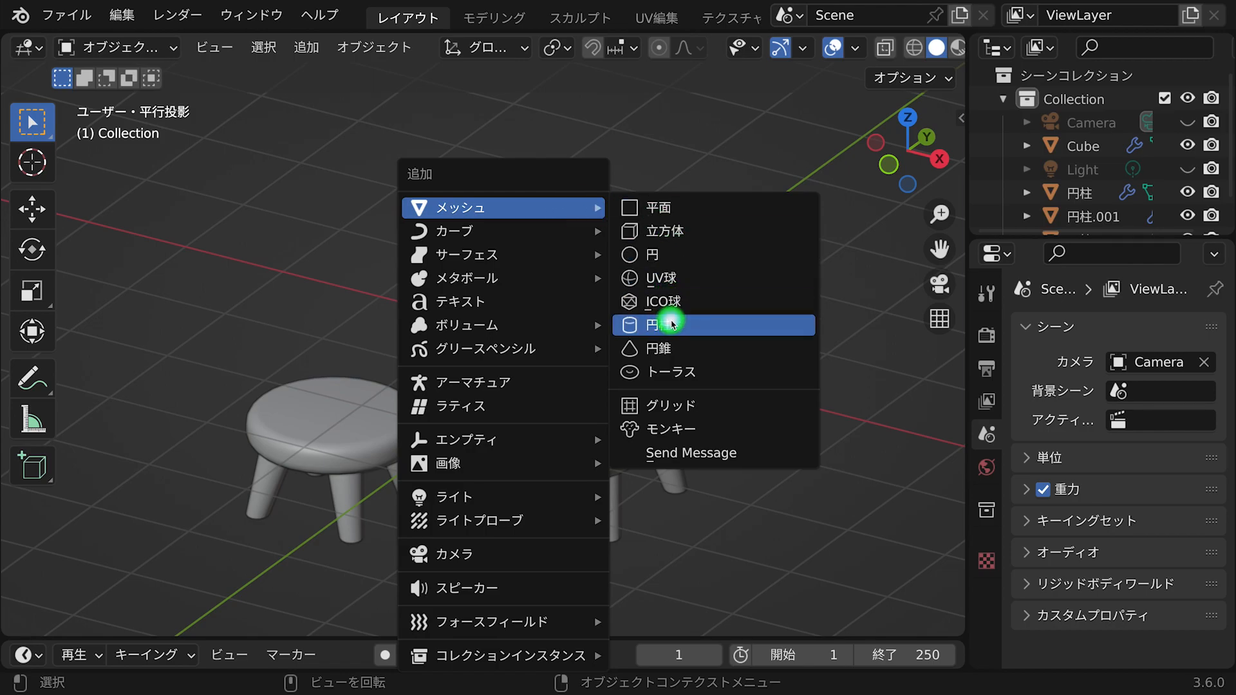
{"action": "left_click", "coordinate": [672, 324]}
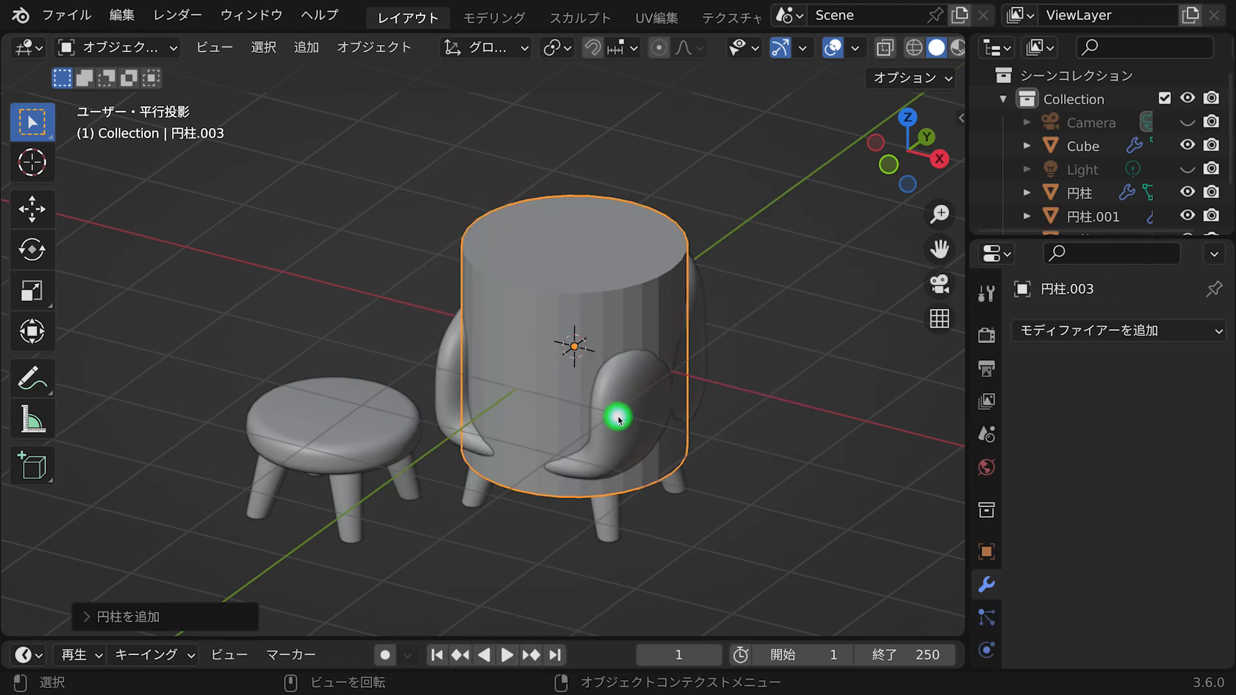
{"action": "key", "text": "Tab"}
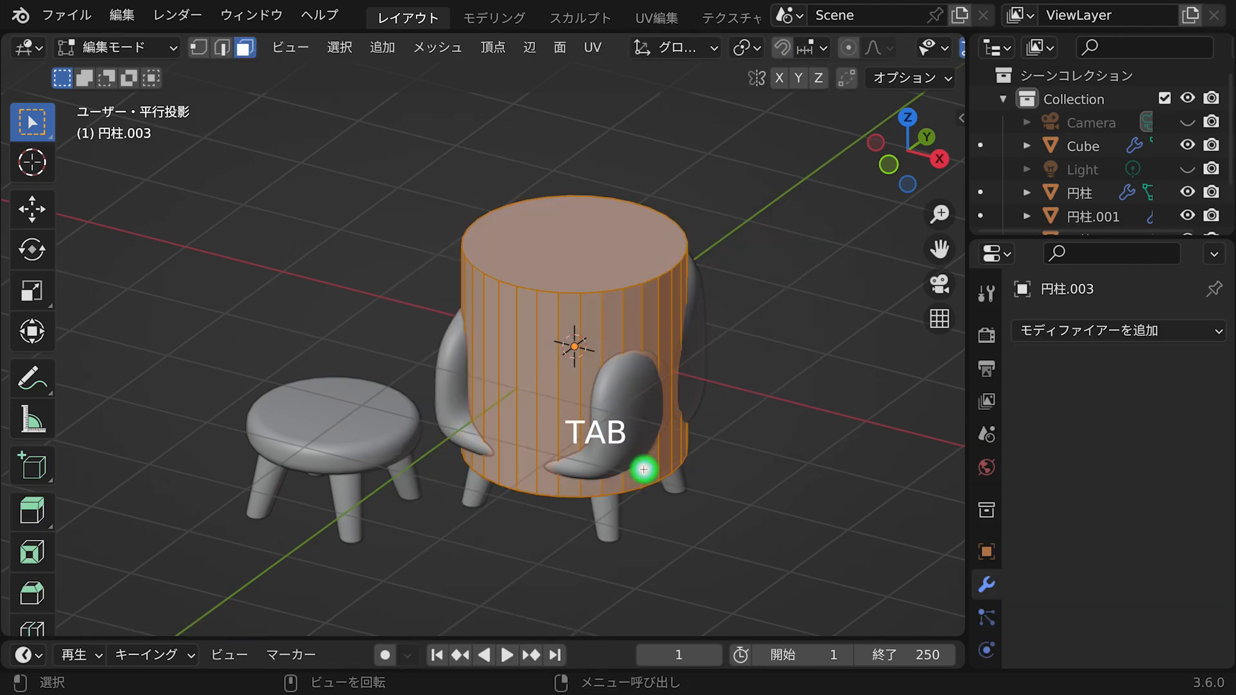
{"action": "key", "text": "s"}
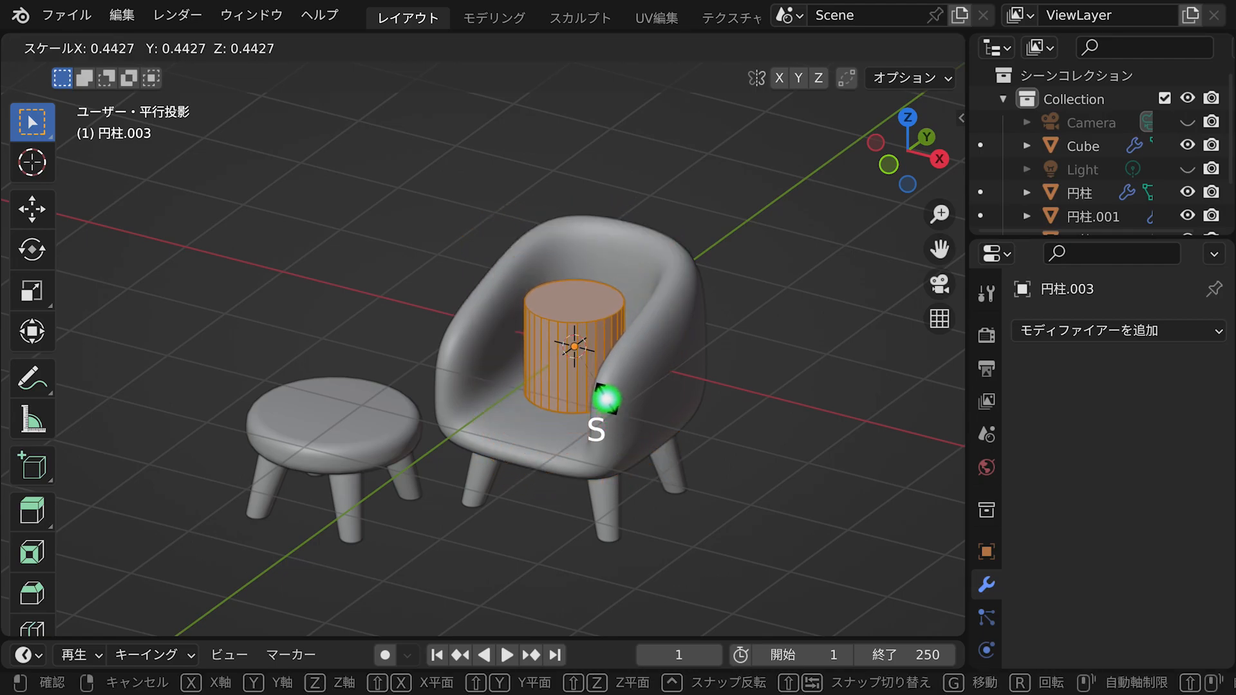
{"action": "left_click", "coordinate": [619, 375]}
With X-ray on, scale the cylinder's bottom vertices inward and raise them along Z to form a short, tapered pot.
{"action": "middle_click_drag", "start_coordinate": [619, 381], "coordinate": [615, 348]}
{"action": "key", "text": "alt+z"}
{"action": "key", "text": "1"}
{"action": "left_click_drag", "start_coordinate": [654, 468], "coordinate": [650, 465]}
{"action": "key", "text": "s"}
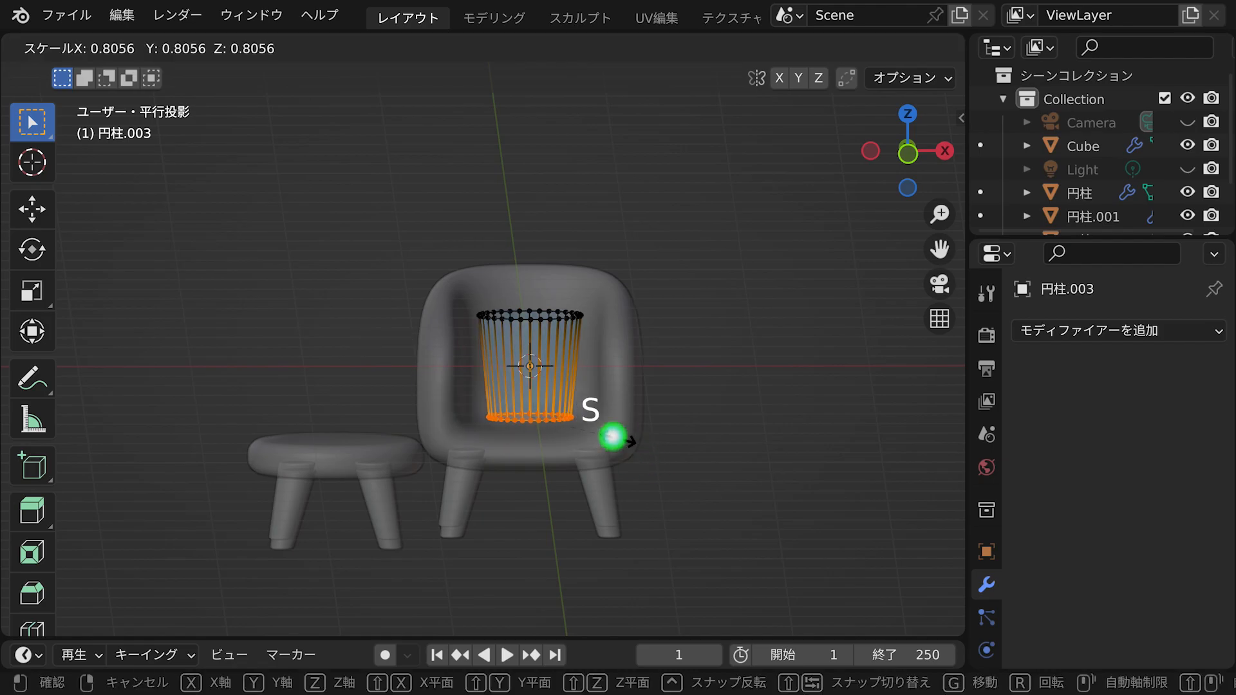
{"action": "left_click", "coordinate": [608, 430]}
{"action": "key", "text": "g"}
{"action": "key", "text": "z"}
{"action": "mouse_move", "coordinate": [618, 366]}
{"action": "middle_mouse_down"}
{"action": "mouse_move", "coordinate": [620, 331]}
{"action": "mouse_move", "coordinate": [612, 364]}
{"action": "middle_mouse_up"}
Add a horizontal loop cut around the pot and slide it toward the upper edge.
{"action": "left_click_drag", "start_coordinate": [621, 363], "coordinate": [624, 348]}
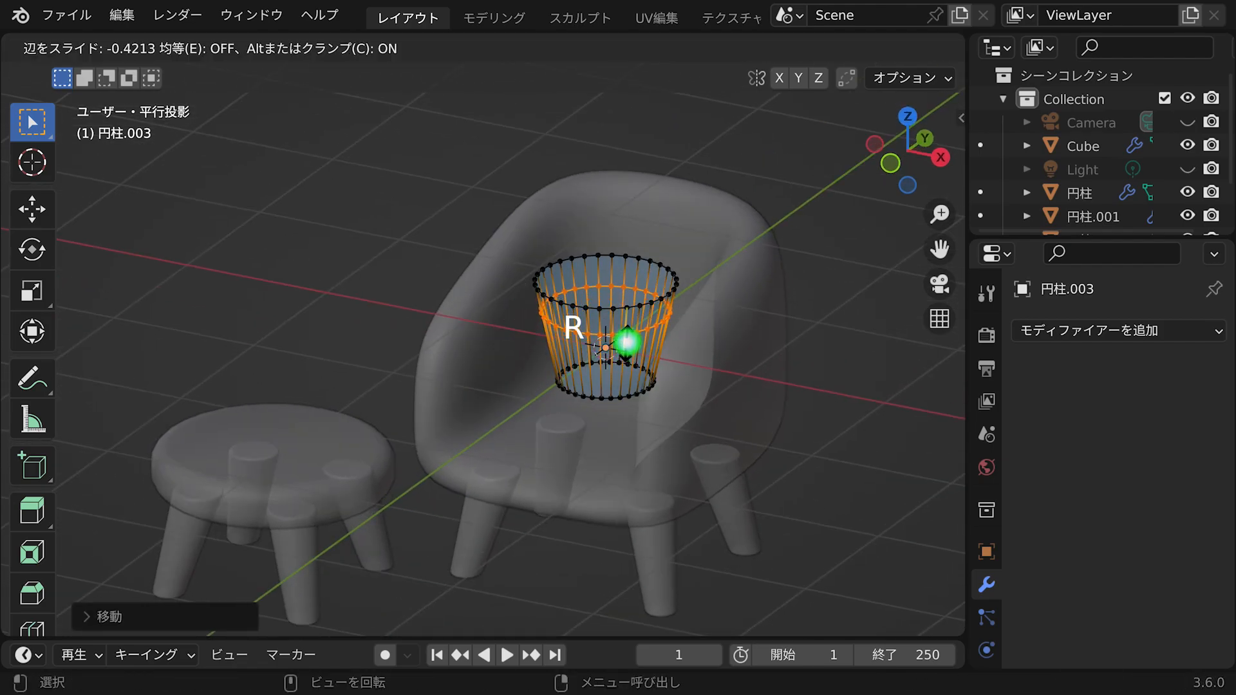
{"action": "left_click", "coordinate": [624, 344]}
{"action": "middle_click_drag", "start_coordinate": [635, 334], "coordinate": [656, 313], "text": "ctrl"}
{"action": "key", "text": "Tab"}
{"action": "key", "text": "Tab"}
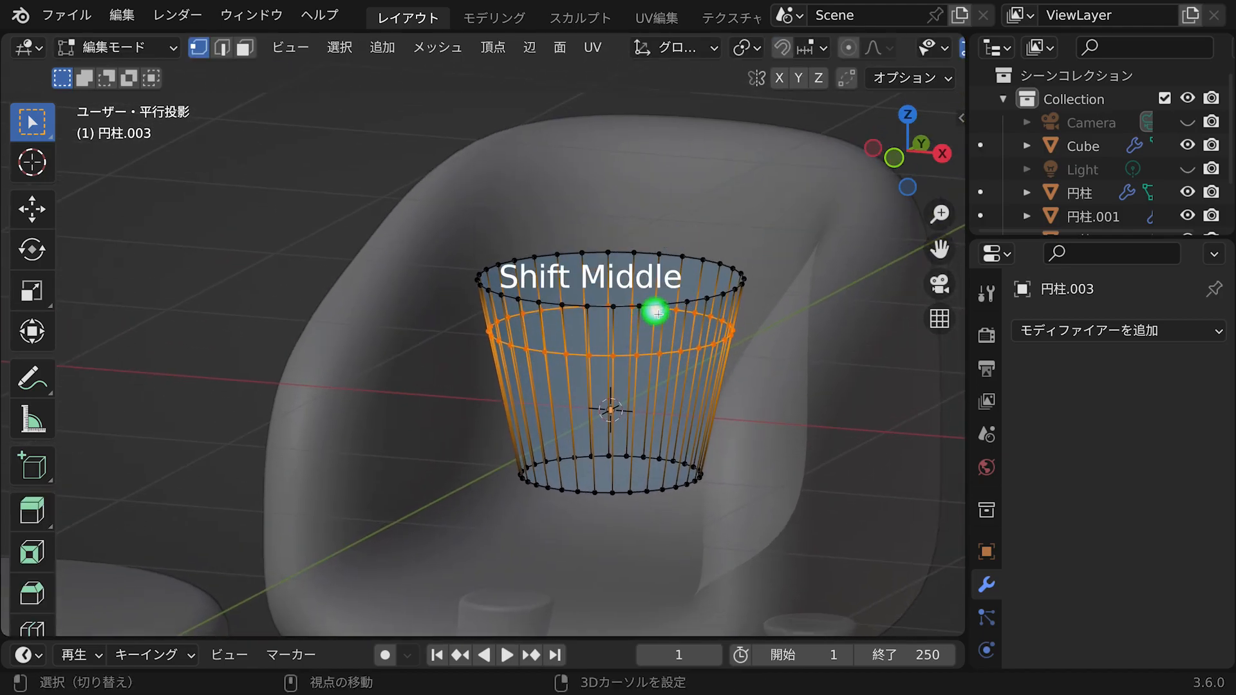
Select the band of faces above the loop cut and extrude it outward along its normals to form the rim.
{"action": "left_click", "coordinate": [245, 48]}
{"action": "left_click", "coordinate": [656, 330]}
{"action": "middle_click_drag", "start_coordinate": [617, 345], "coordinate": [655, 354]}
{"action": "key", "text": "alt+e"}
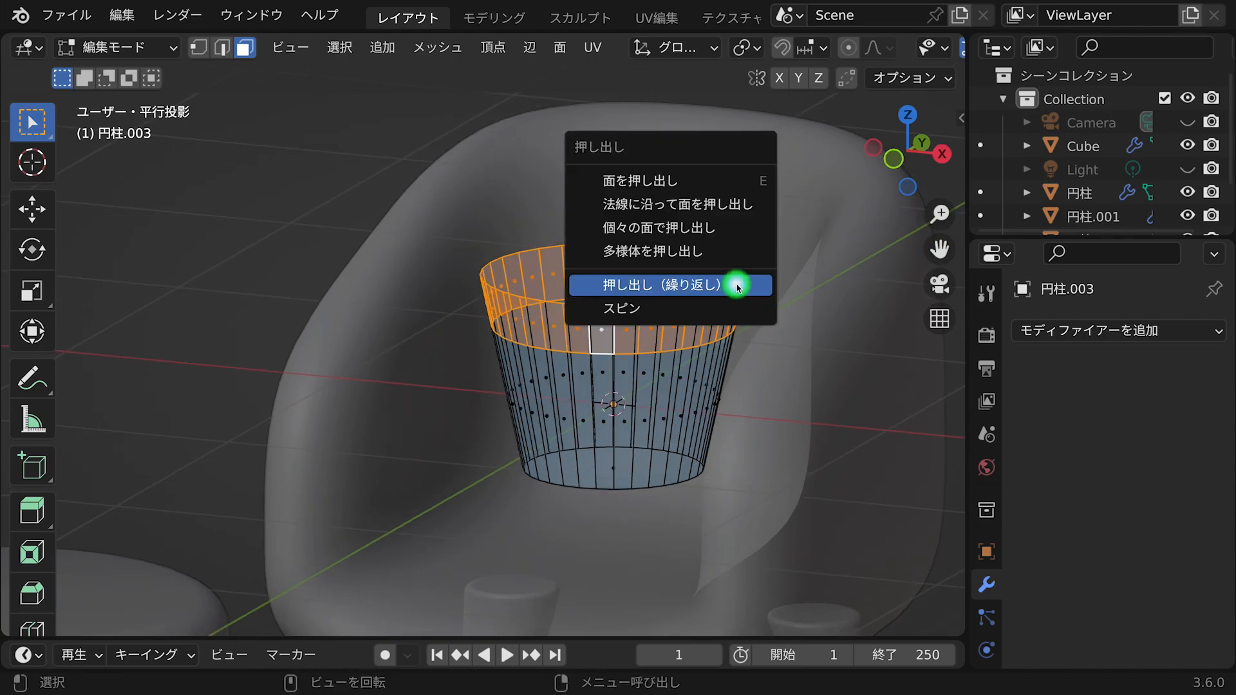
{"action": "left_click", "coordinate": [739, 204]}
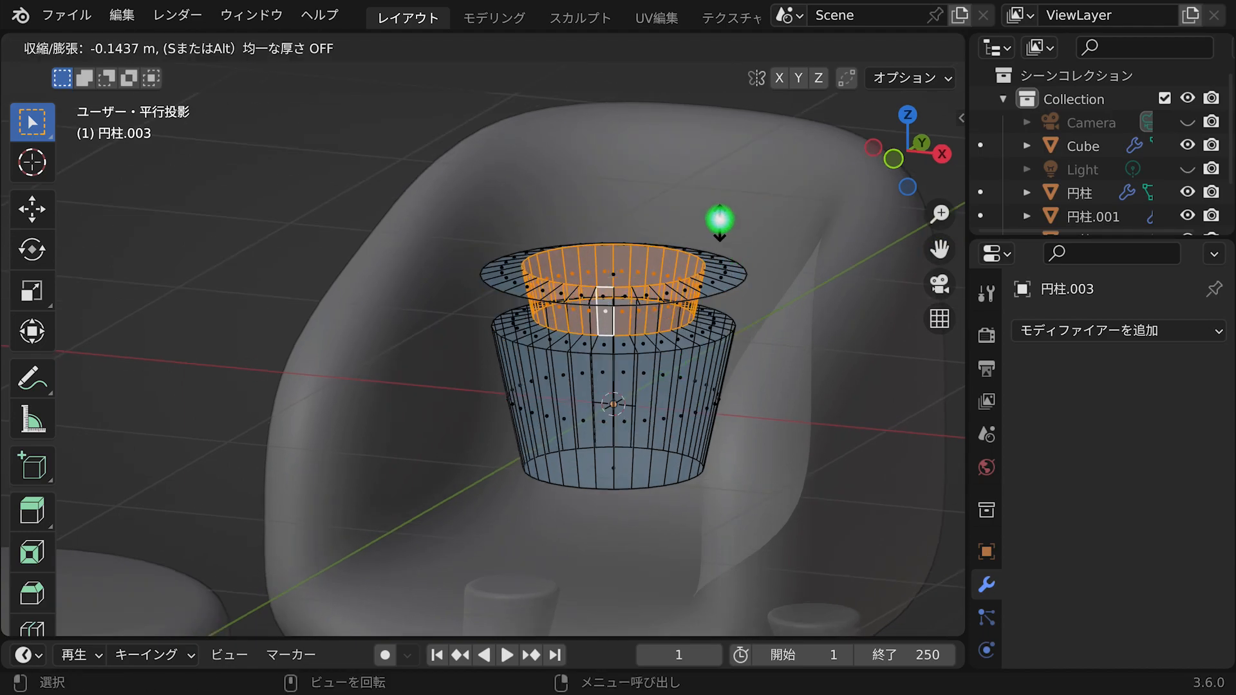
{"action": "left_click", "coordinate": [721, 192]}
{"action": "key", "text": "Tab"}
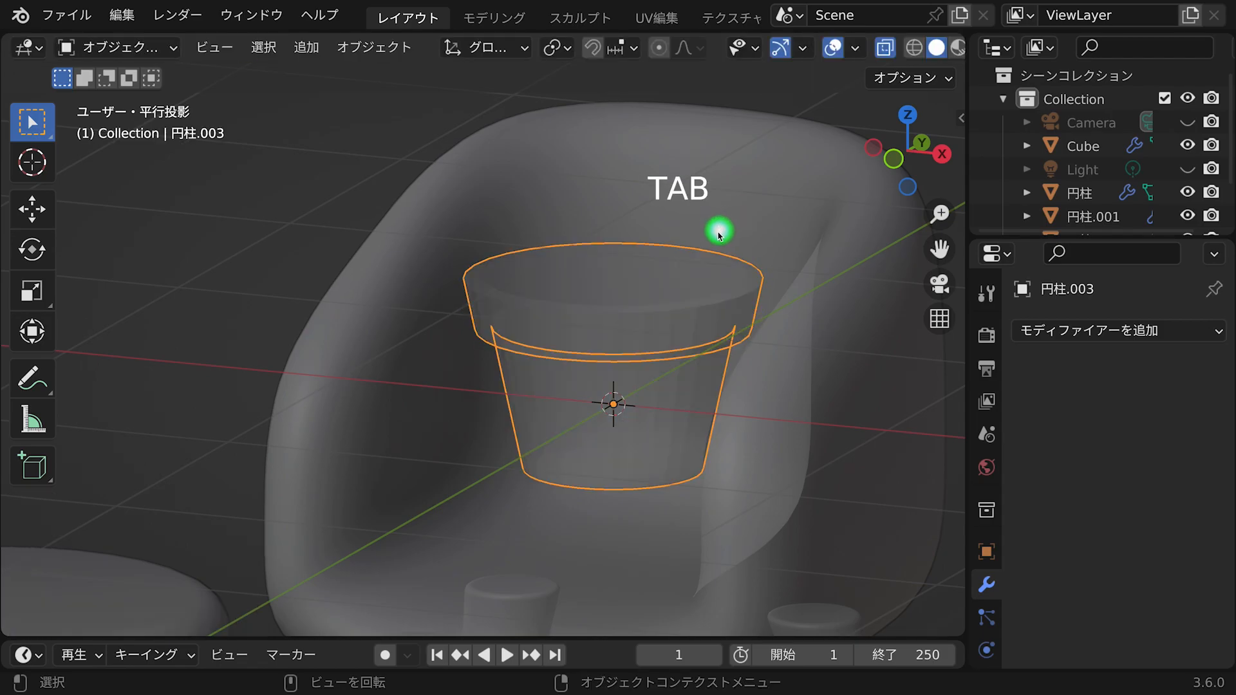
Turn X-ray off, extrude the pot's top face downward, and scale and reposition it to hollow out the pot.
{"action": "middle_click_drag", "start_coordinate": [717, 231], "coordinate": [708, 235]}
{"action": "key", "text": "Tab"}
{"action": "key", "text": "3"}
{"action": "left_click", "coordinate": [676, 236]}
{"action": "key", "text": "alt+z"}
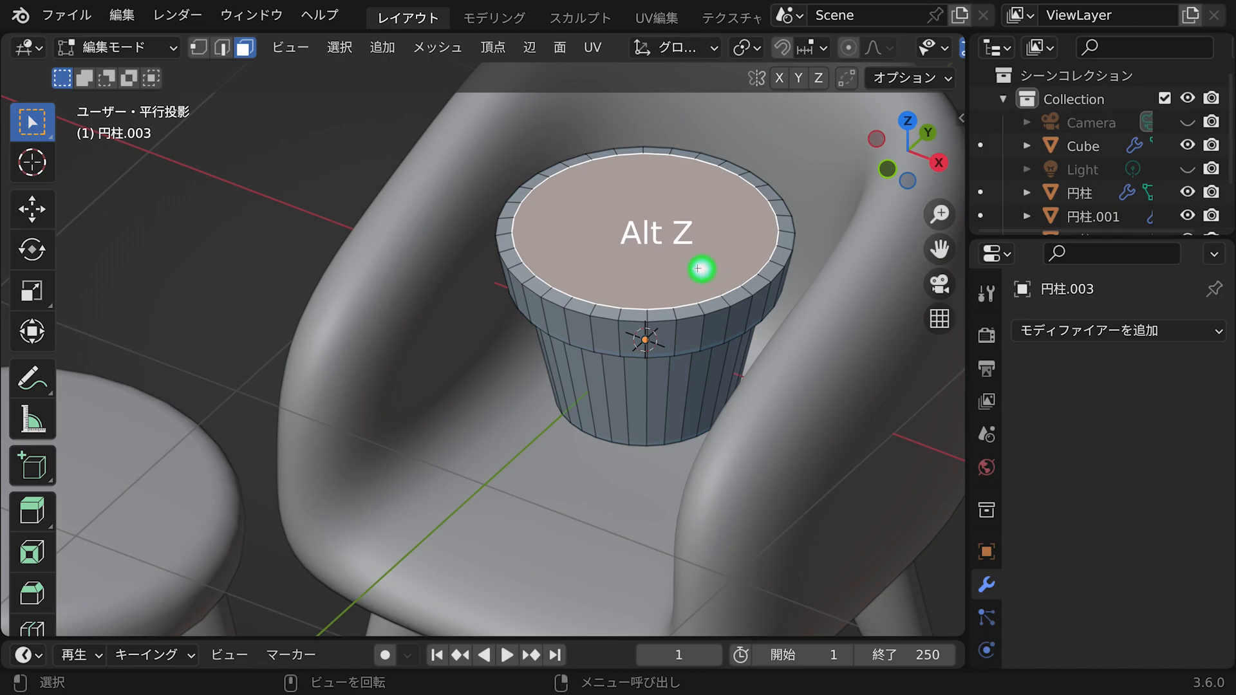
{"action": "key", "text": "e"}
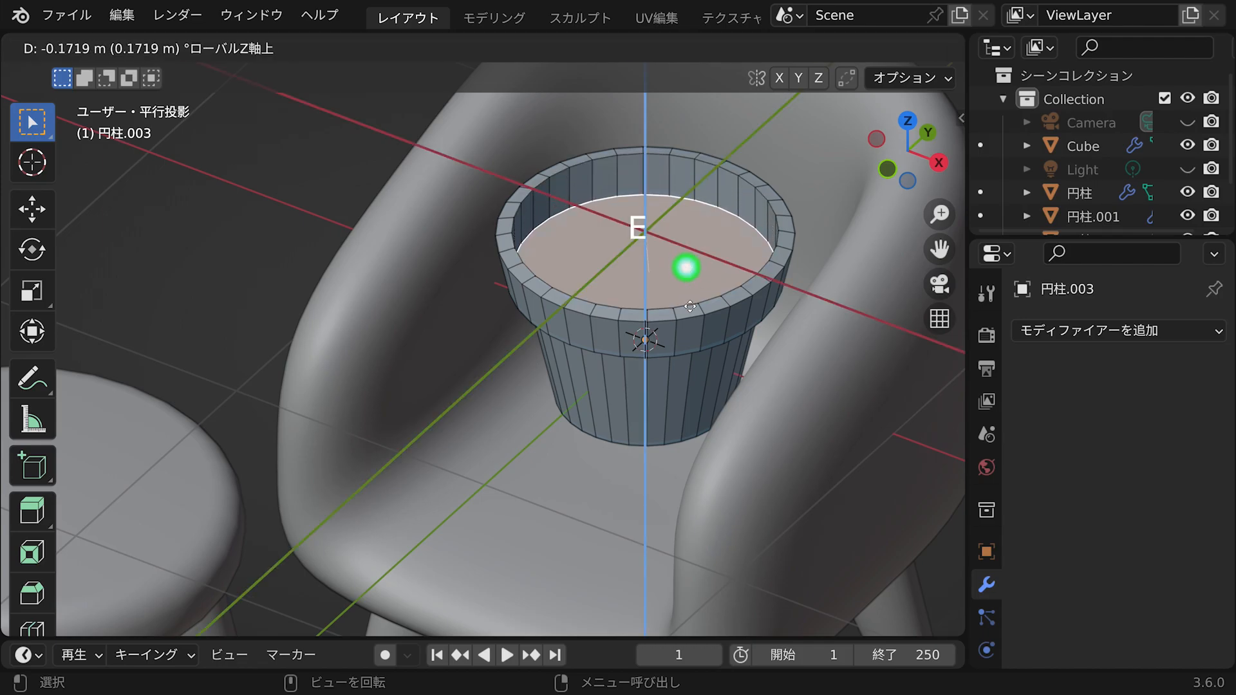
{"action": "left_click", "coordinate": [684, 266]}
{"action": "key", "text": "s"}
{"action": "left_click", "coordinate": [685, 299]}
{"action": "key", "text": "g"}
{"action": "middle_click_drag", "start_coordinate": [687, 303], "coordinate": [687, 314]}
{"action": "left_click", "coordinate": [687, 314]}
{"action": "key", "text": "Tab"}
{"action": "middle_click_drag", "start_coordinate": [690, 305], "coordinate": [836, 350]}
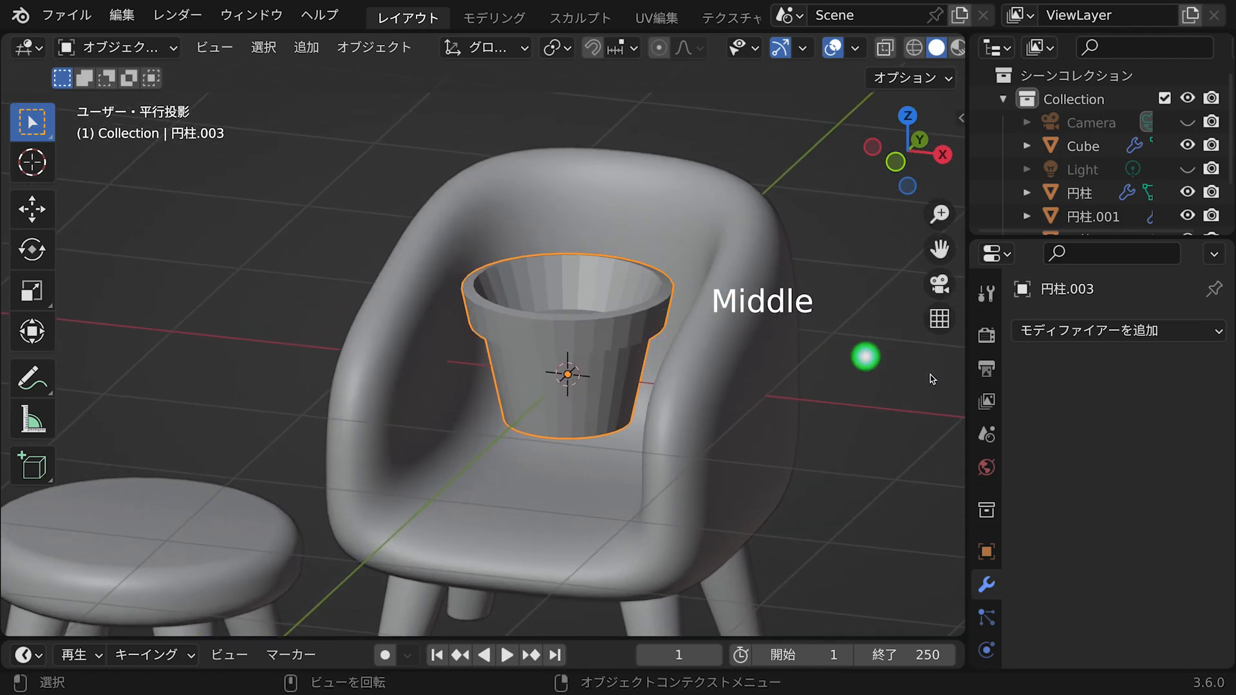
Add a Bevel modifier with 5 segments to the pot and shade it smooth.
{"action": "left_click", "coordinate": [1066, 336]}
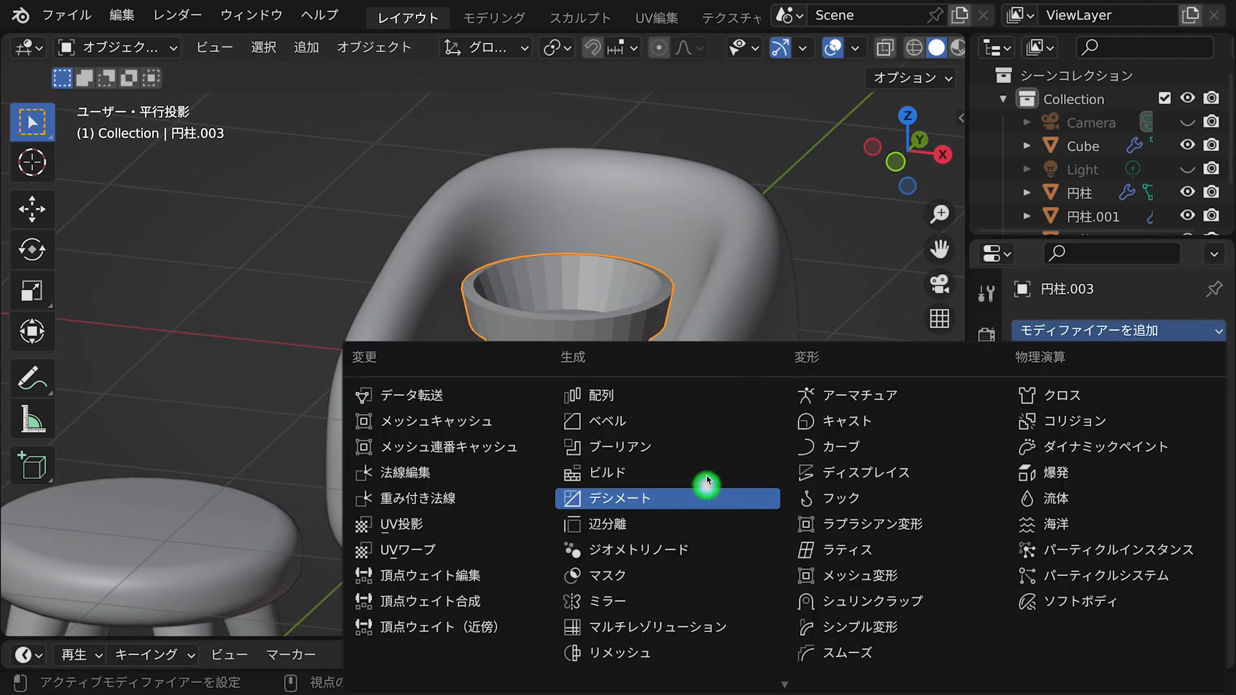
{"action": "left_click", "coordinate": [709, 426]}
{"action": "middle_click_drag", "start_coordinate": [710, 439], "coordinate": [969, 412], "text": "ctrl"}
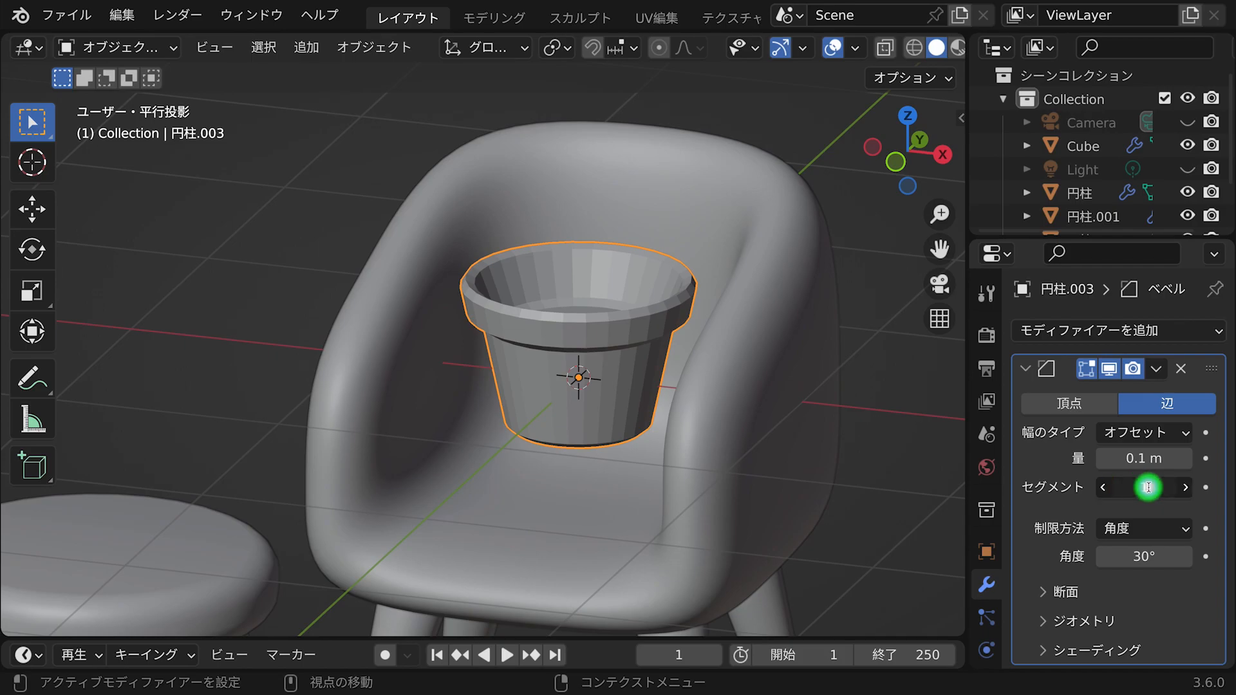
{"action": "right_click_drag", "start_coordinate": [769, 251], "coordinate": [766, 245]}
{"action": "middle_click_drag", "start_coordinate": [650, 320], "coordinate": [827, 226], "text": "ctrl"}
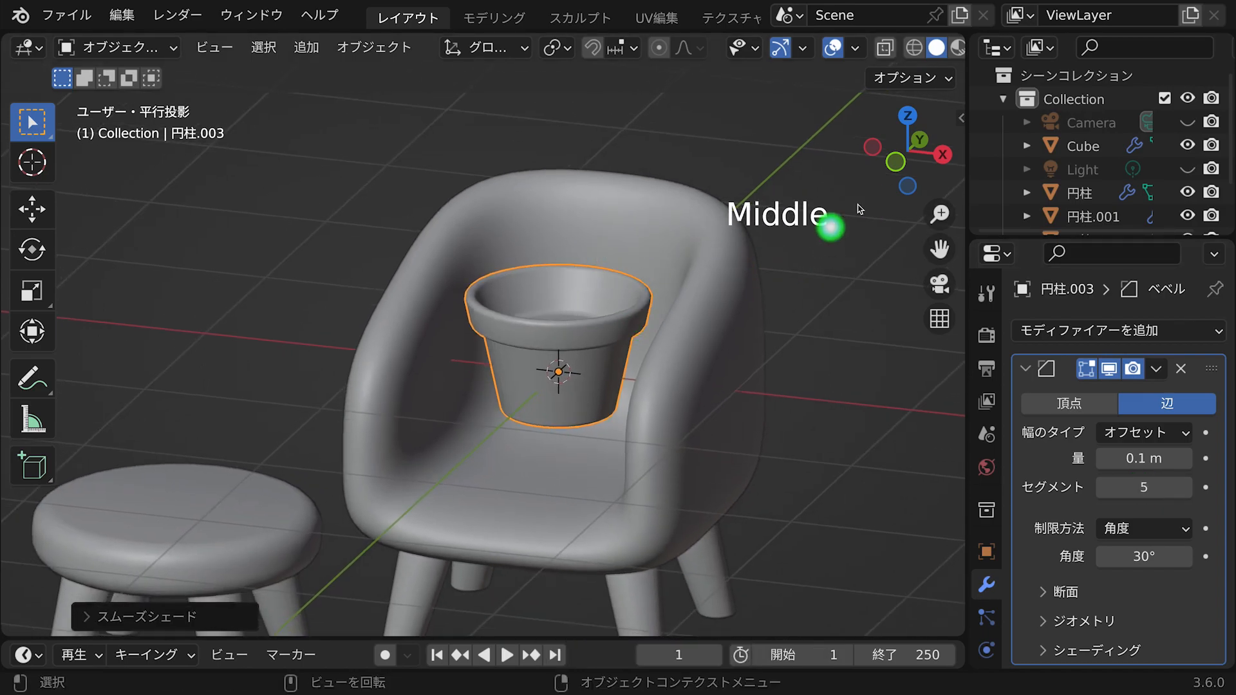
Scale the plant pot down and move it onto the seat of the round stool.
{"action": "left_click", "coordinate": [895, 162]}
{"action": "key", "text": "s"}
{"action": "left_click", "coordinate": [511, 379]}
{"action": "key", "text": "g"}
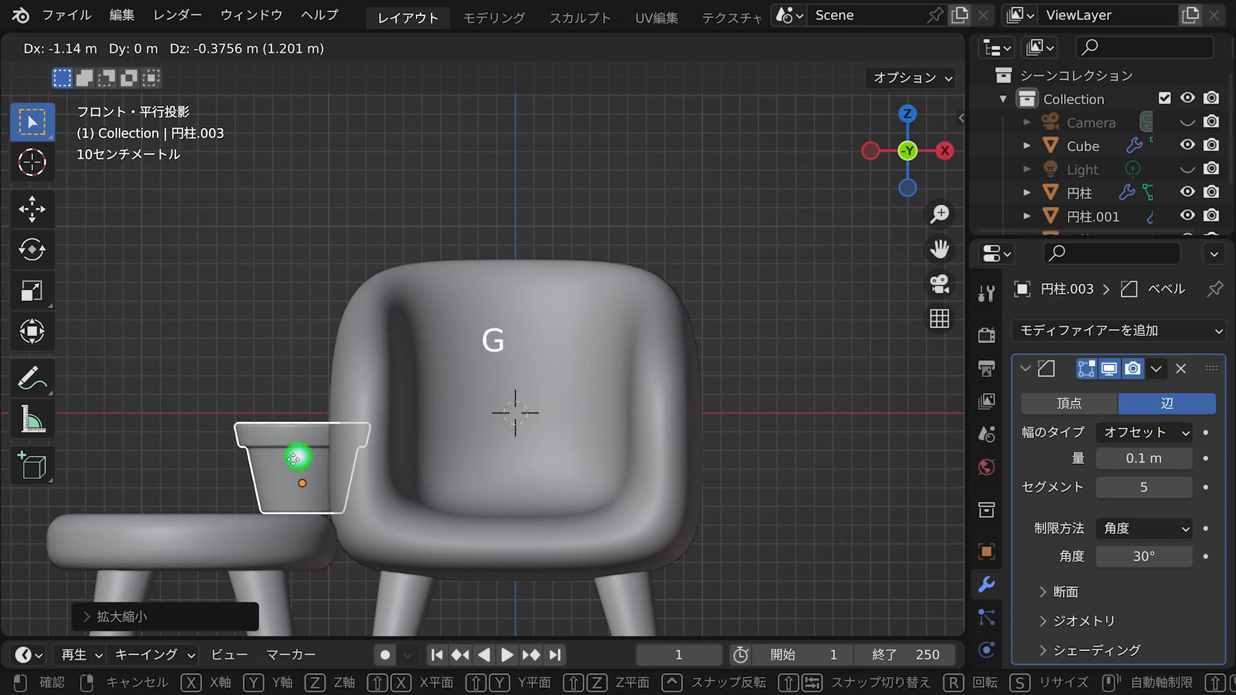
{"action": "left_click", "coordinate": [276, 447]}
{"action": "middle_click_drag", "start_coordinate": [389, 384], "coordinate": [524, 254]}
{"action": "key", "text": "g"}
{"action": "left_click", "coordinate": [383, 373]}
Add a cube mesh for the leaf and scale it down to a small block.
{"action": "key", "text": "shift+a"}
{"action": "mouse_move", "coordinate": [520, 260]}
{"action": "mouse_move", "coordinate": [519, 230]}
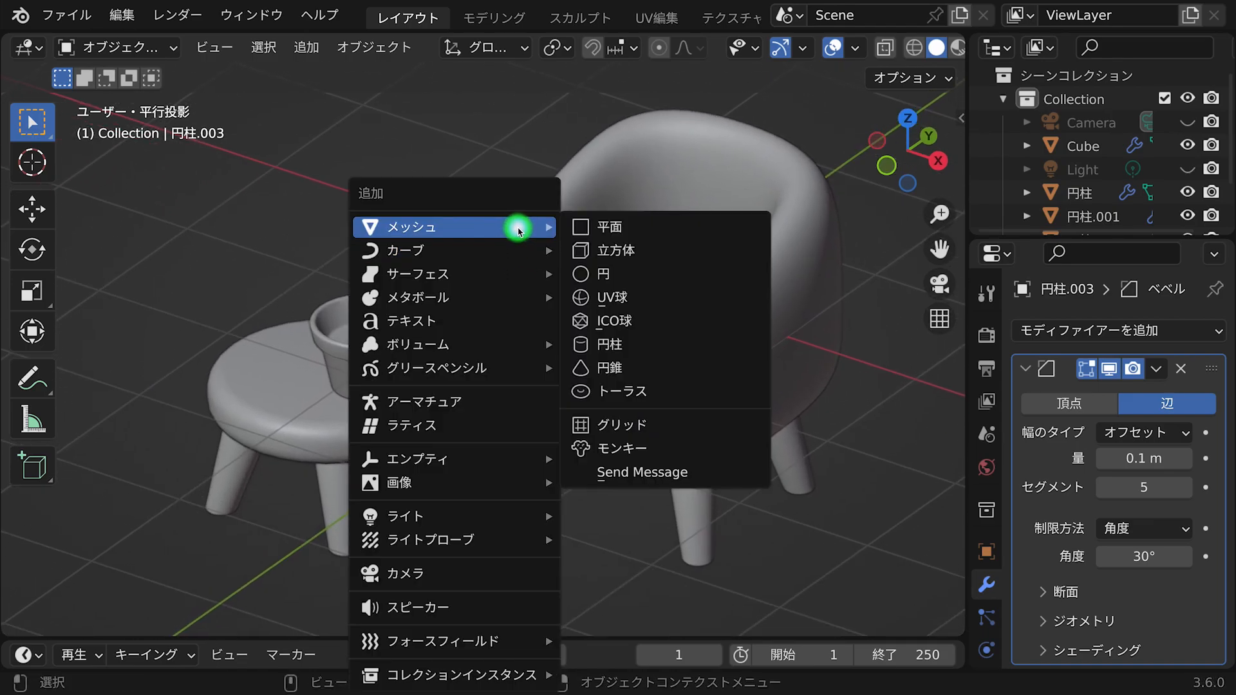
{"action": "left_click", "coordinate": [650, 250]}
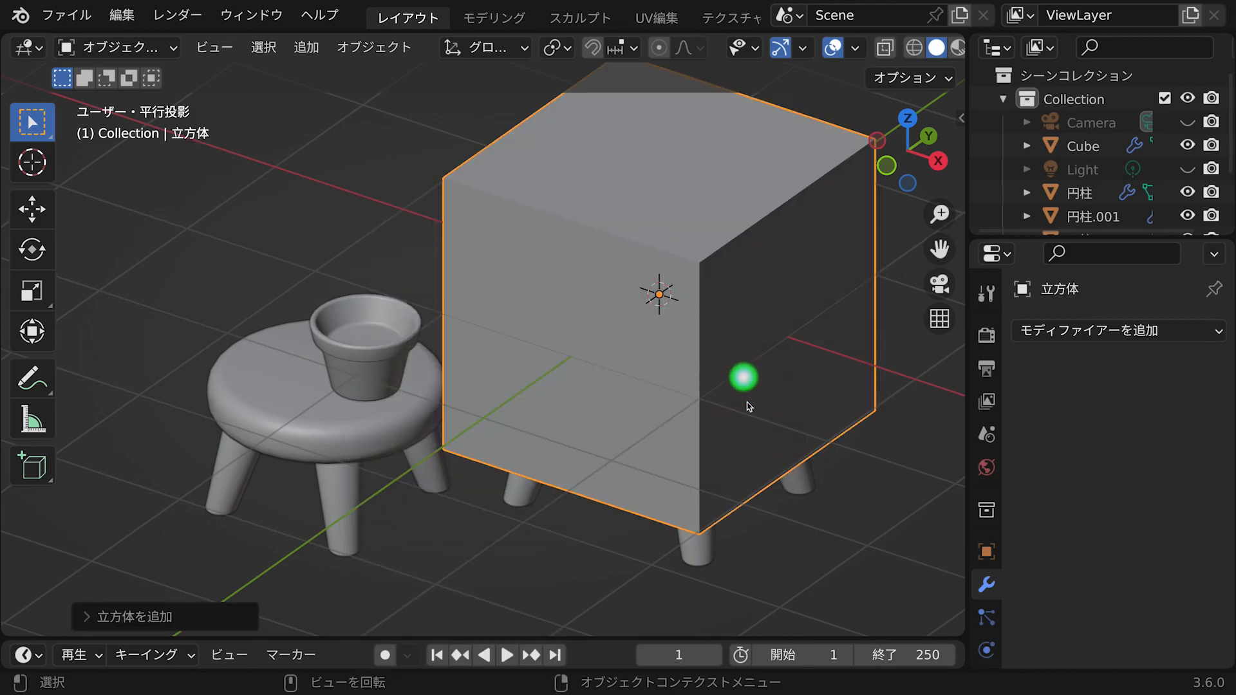
{"action": "key", "text": "s"}
{"action": "left_click", "coordinate": [698, 348]}
Move the small cube so it sits just above the plant pot's opening.
{"action": "left_click", "coordinate": [886, 166]}
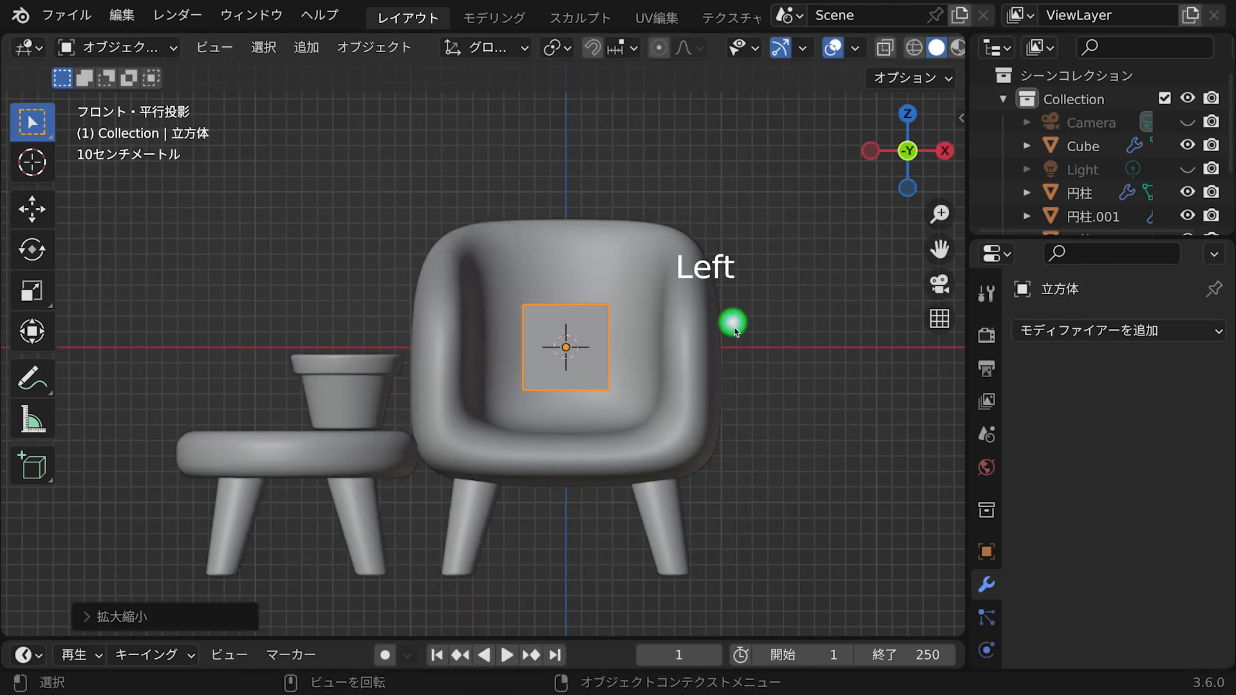
{"action": "key", "text": "g"}
{"action": "left_click", "coordinate": [494, 295]}
{"action": "middle_click_drag", "start_coordinate": [493, 295], "coordinate": [325, 361]}
{"action": "key", "text": "g"}
{"action": "middle_click_drag", "start_coordinate": [566, 290], "coordinate": [458, 270]}
{"action": "left_click", "coordinate": [409, 342]}
{"action": "scroll", "coordinate": [393, 343], "scroll_direction": "up", "scroll_amount": 4}
{"action": "middle_click_drag", "start_coordinate": [419, 277], "coordinate": [451, 293]}
{"action": "middle_click_drag", "start_coordinate": [481, 322], "coordinate": [579, 322], "text": "shift"}
In Edit Mode with X-ray on, flatten the whole cube along the Z axis into a slab.
{"action": "key", "text": "Tab"}
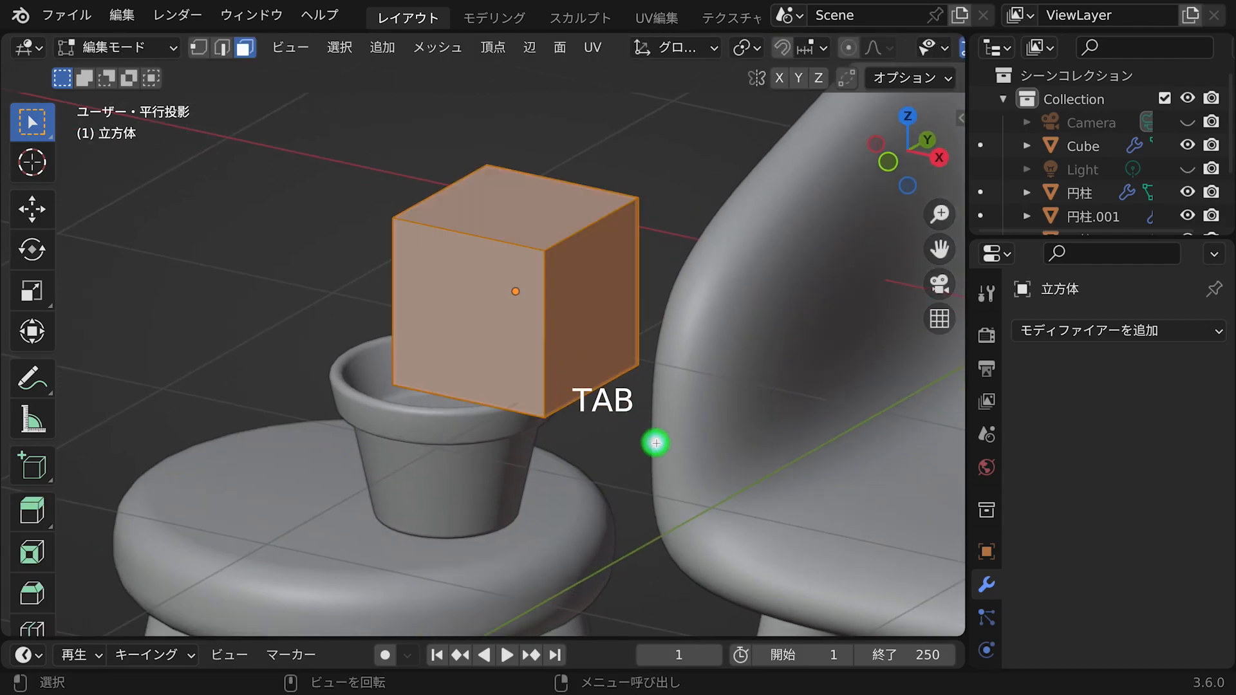
{"action": "key", "text": "alt+z"}
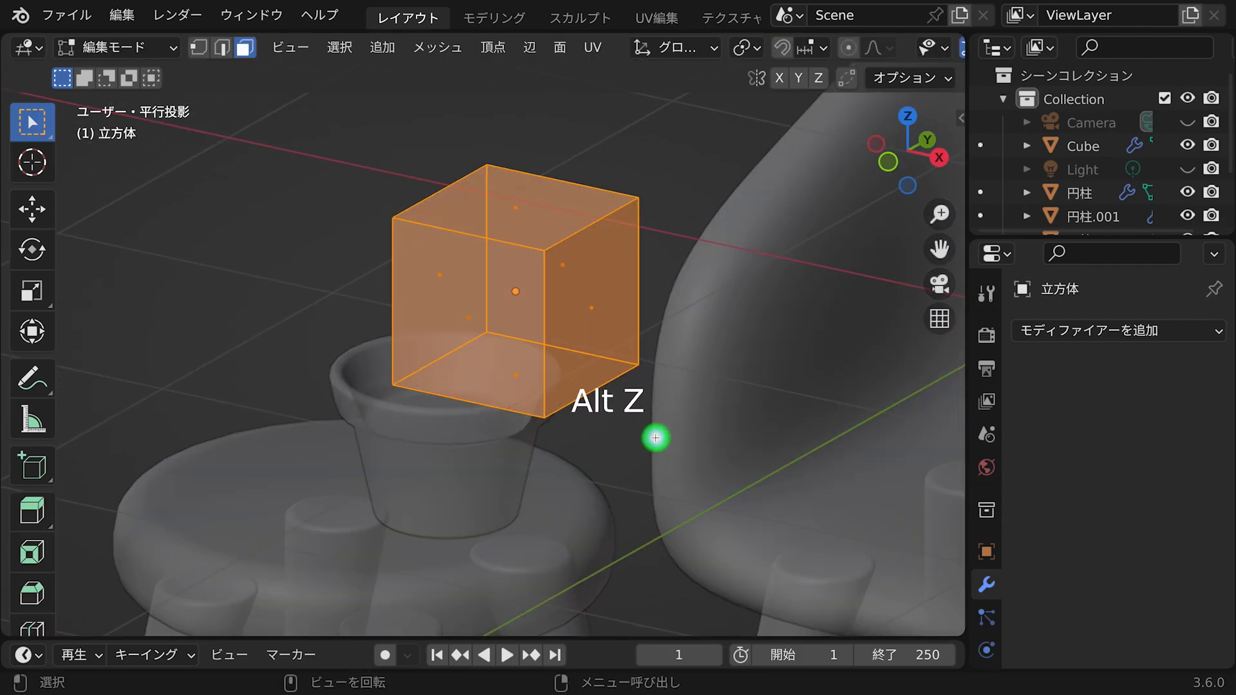
{"action": "key", "text": "s"}
{"action": "key", "text": "z"}
{"action": "left_click", "coordinate": [555, 327]}
Add two centered loop cuts at right angles through the slab, dividing its top into quarters.
{"action": "middle_click_drag", "start_coordinate": [555, 327], "coordinate": [521, 347]}
{"action": "key", "text": "ctrl+r"}
{"action": "left_click", "coordinate": [484, 334]}
{"action": "right_click", "coordinate": [484, 334]}
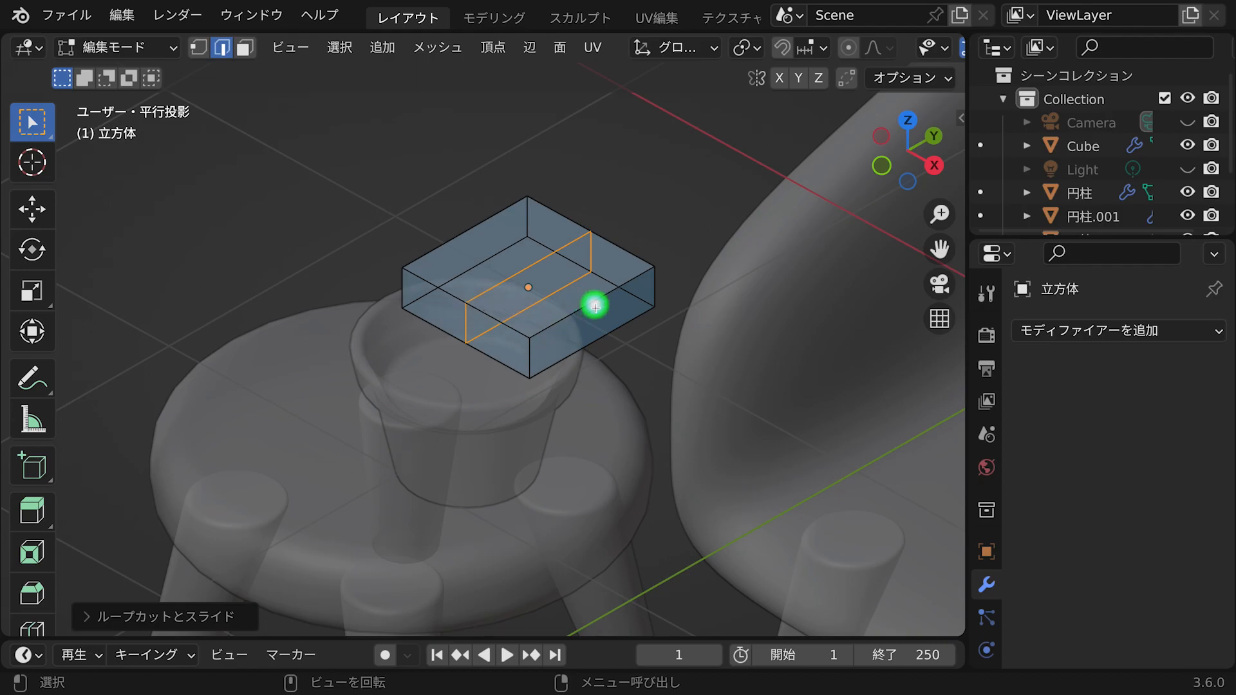
{"action": "key", "text": "ctrl+r"}
{"action": "left_click", "coordinate": [593, 327]}
{"action": "right_click", "coordinate": [611, 313]}
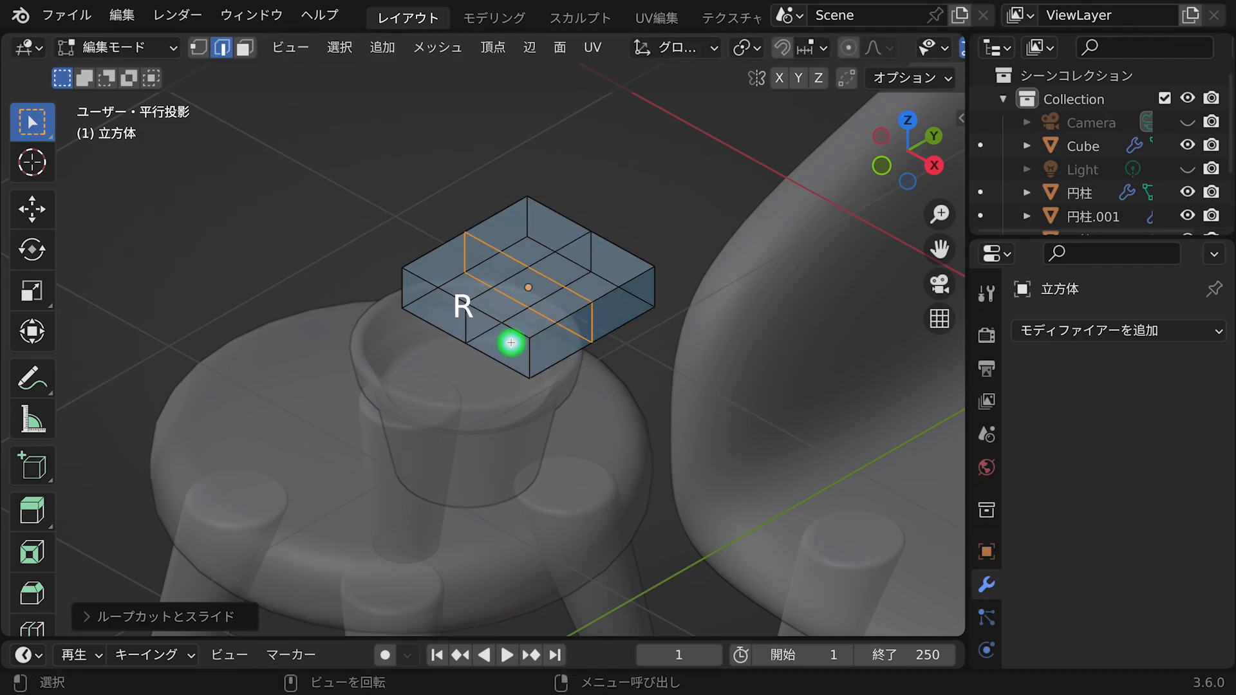
Select the vertices at both Y ends of the slab and scale them inward to taper the ends.
{"action": "middle_click_drag", "start_coordinate": [494, 320], "coordinate": [453, 207]}
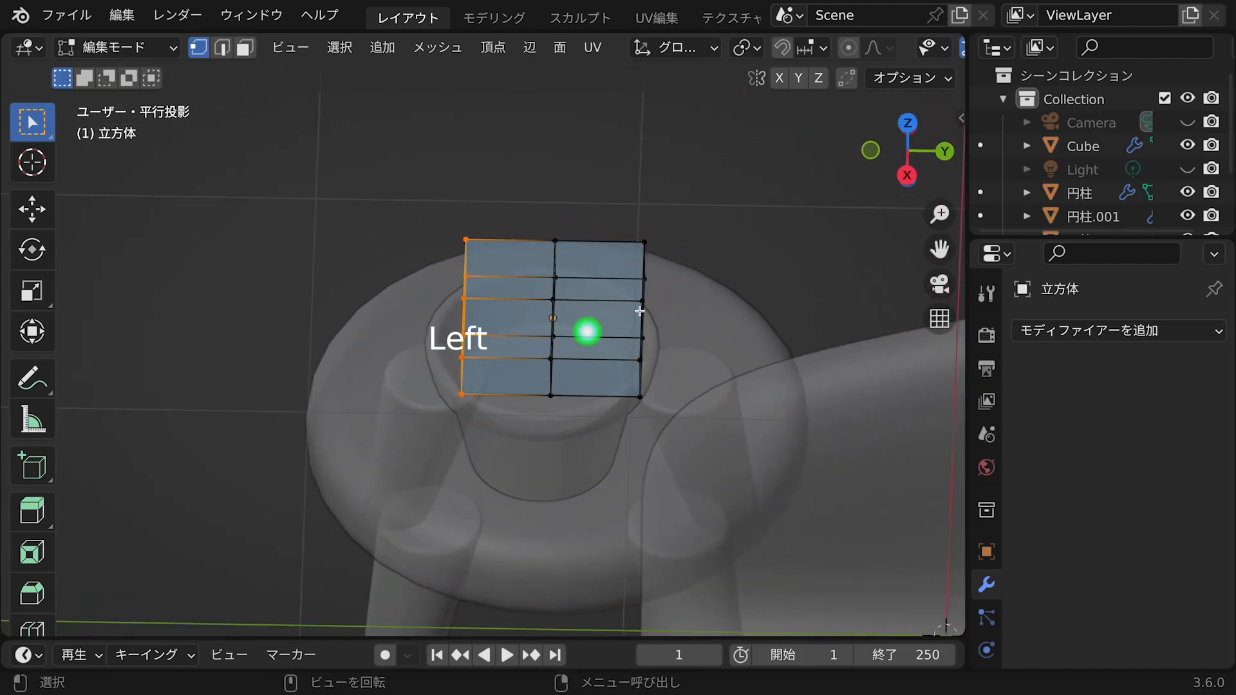
{"action": "middle_click_drag", "start_coordinate": [630, 269], "coordinate": [695, 350]}
{"action": "key", "text": "s"}
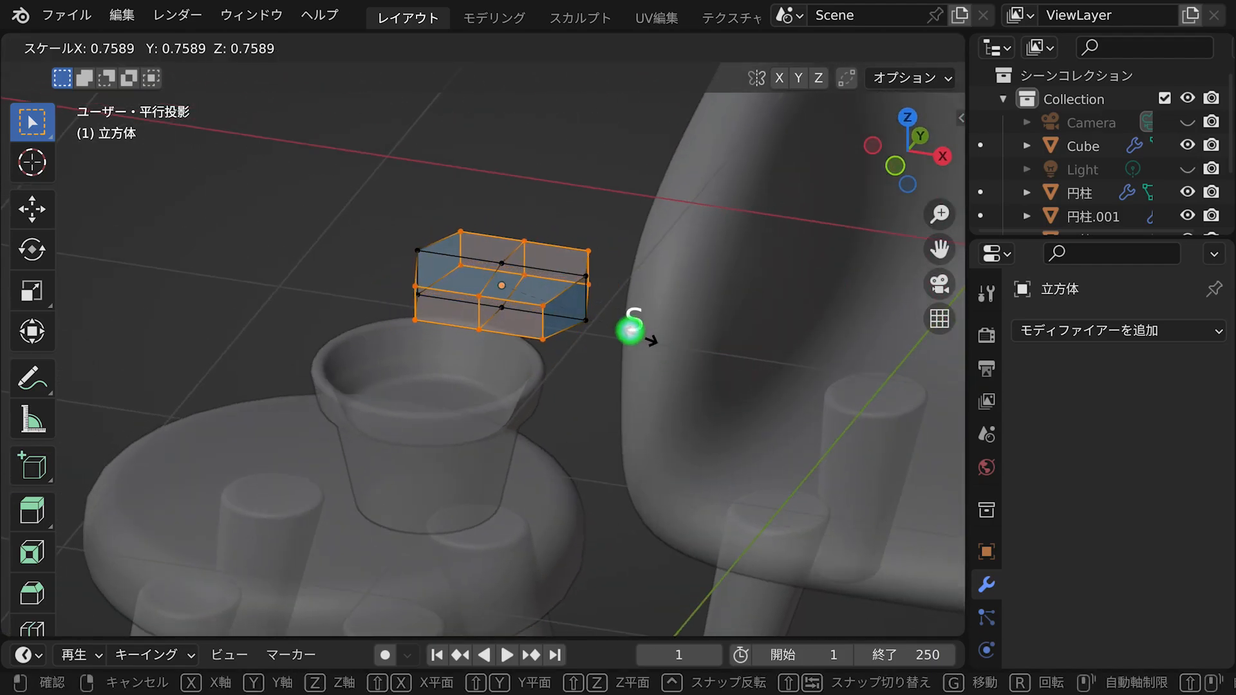
{"action": "left_click", "coordinate": [611, 325]}
Scale the selected end vertices apart along the Y axis to lengthen the leaf.
{"action": "middle_click_drag", "start_coordinate": [611, 325], "coordinate": [474, 365]}
{"action": "mouse_move", "coordinate": [592, 322]}
{"action": "middle_mouse_down"}
{"action": "mouse_move", "coordinate": [579, 311]}
{"action": "mouse_move", "coordinate": [587, 337]}
{"action": "middle_mouse_up"}
{"action": "key", "text": "s"}
{"action": "key", "text": "y"}
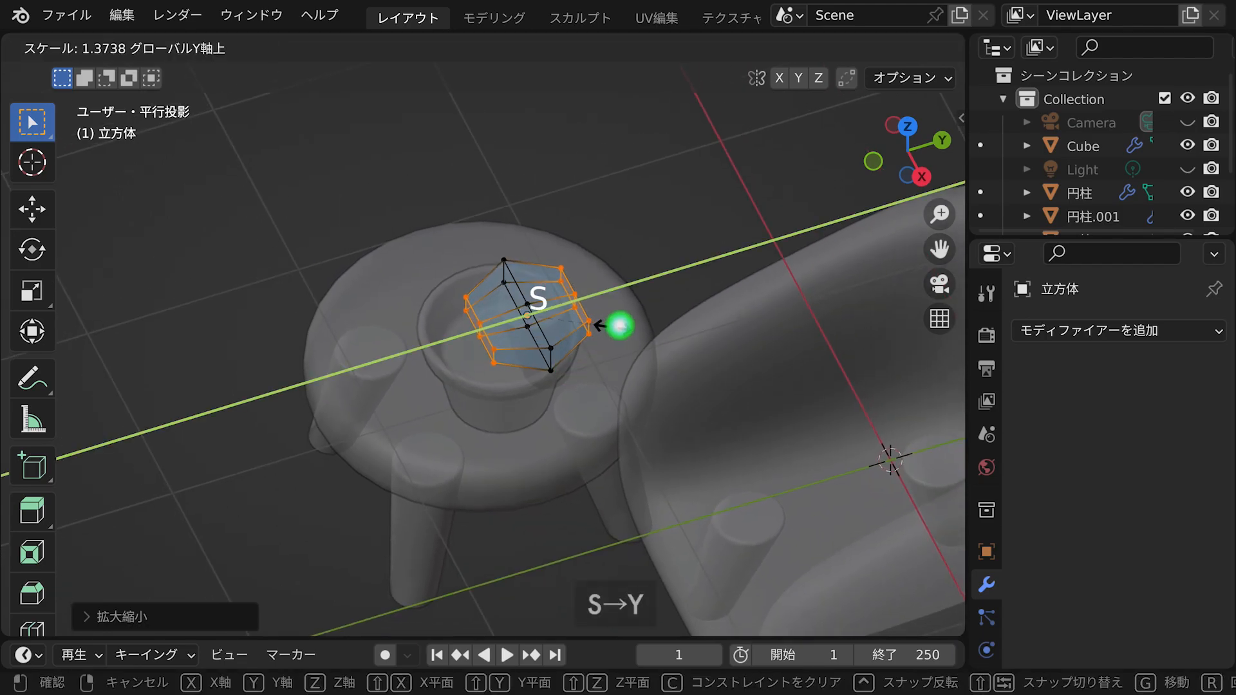
{"action": "left_click", "coordinate": [675, 310]}
Lower the leaf's lengthwise center edge loop along Z and bevel it into a narrow strip.
{"action": "middle_click_drag", "start_coordinate": [620, 323], "coordinate": [706, 247]}
{"action": "mouse_move", "coordinate": [571, 301]}
{"action": "middle_mouse_down", "text": "ctrl"}
{"action": "mouse_move", "coordinate": [553, 284]}
{"action": "mouse_move", "coordinate": [580, 296]}
{"action": "middle_mouse_up", "text": "ctrl"}
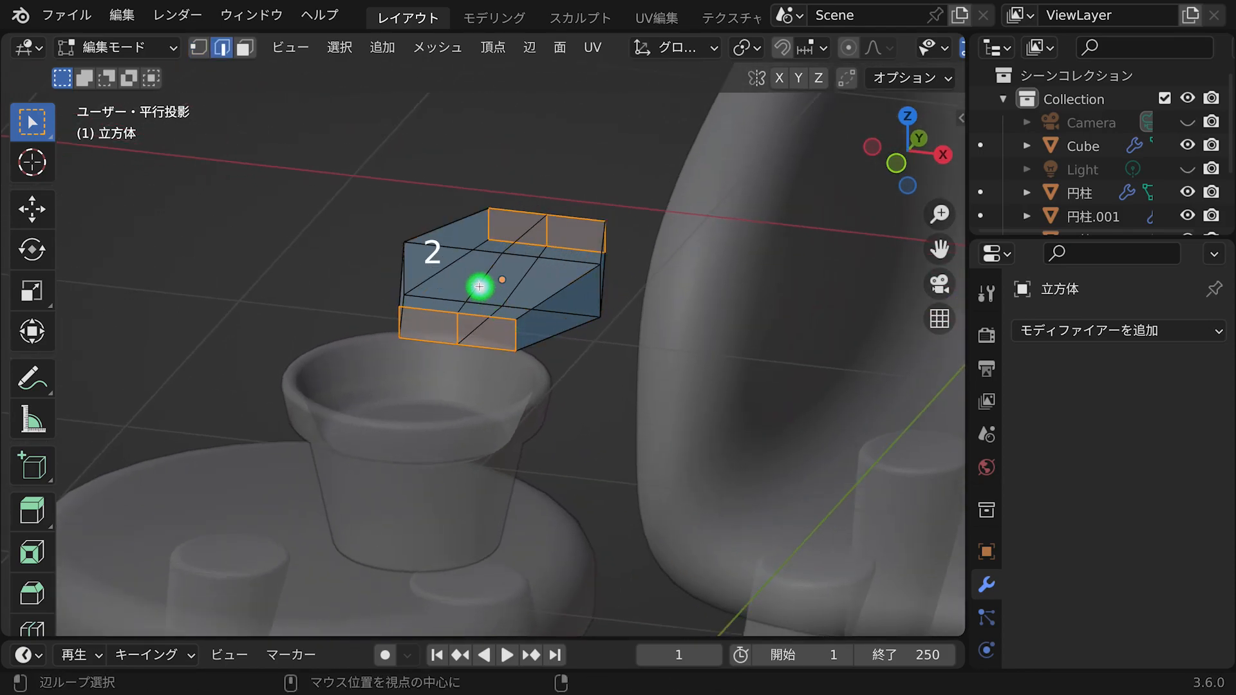
{"action": "key", "text": "g"}
{"action": "key", "text": "z"}
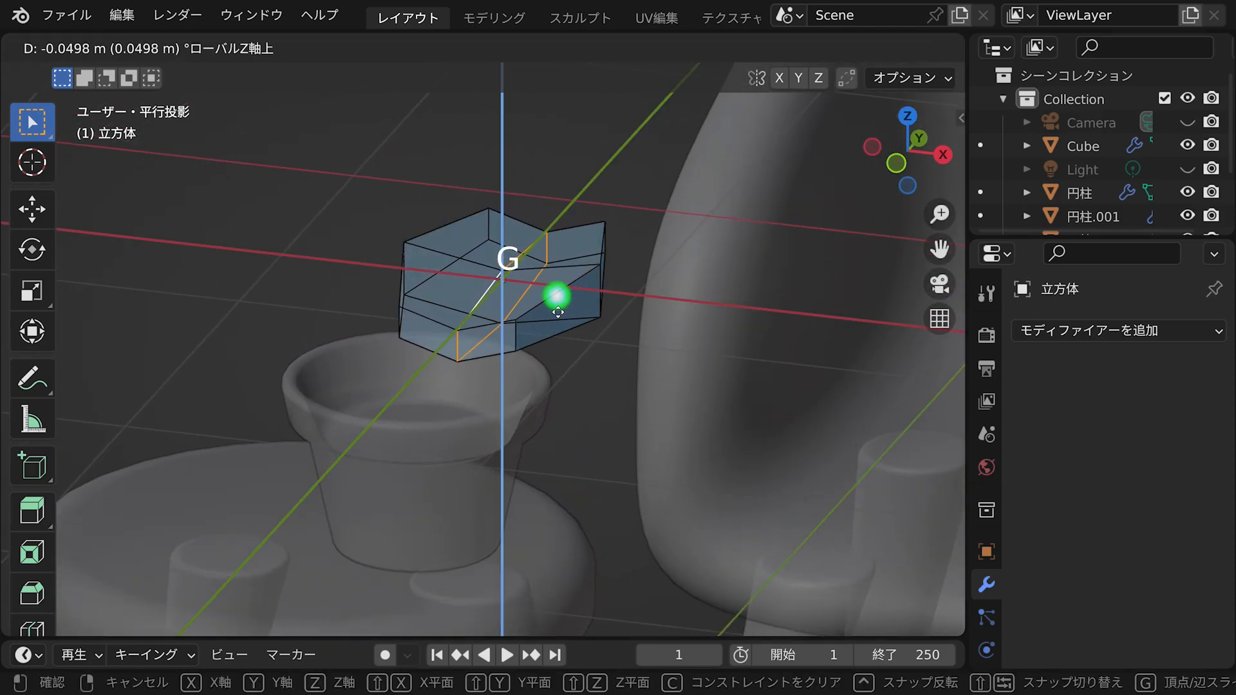
{"action": "left_click", "coordinate": [557, 312]}
{"action": "middle_click_drag", "start_coordinate": [556, 308], "coordinate": [508, 328]}
{"action": "key", "text": "ctrl+b"}
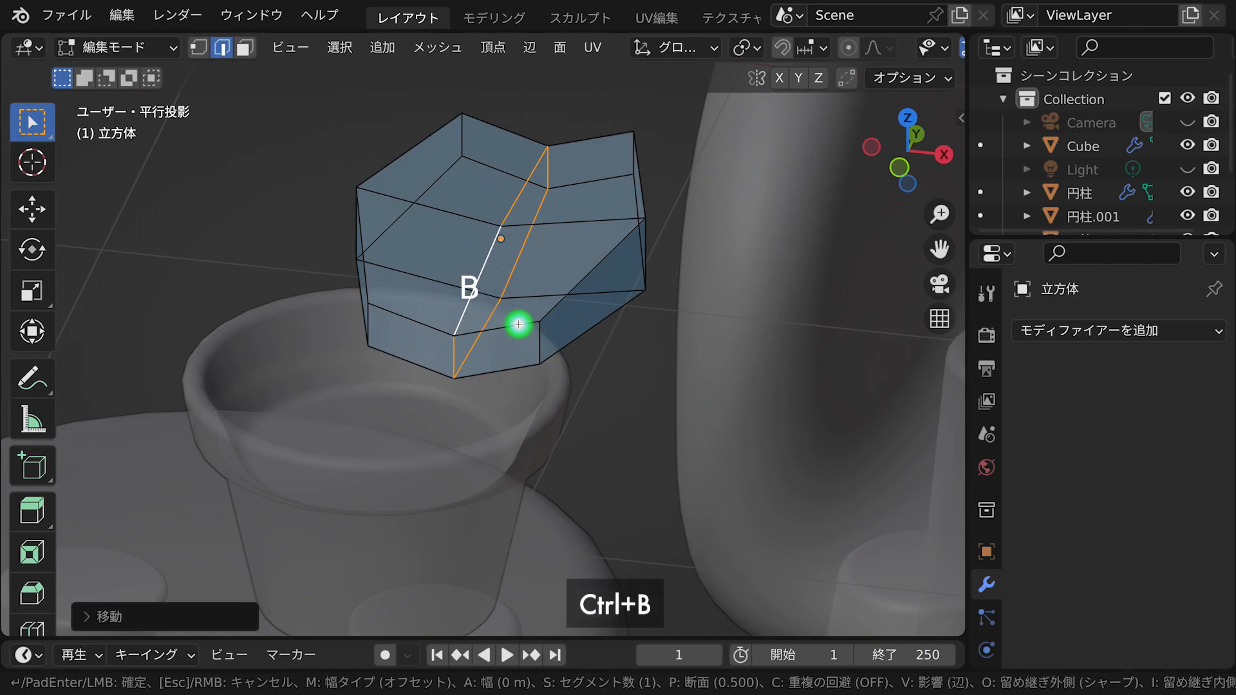
Select the center vertices at both leaf ends and scale them outward along Y to form pointed tips.
{"action": "key", "text": "1"}
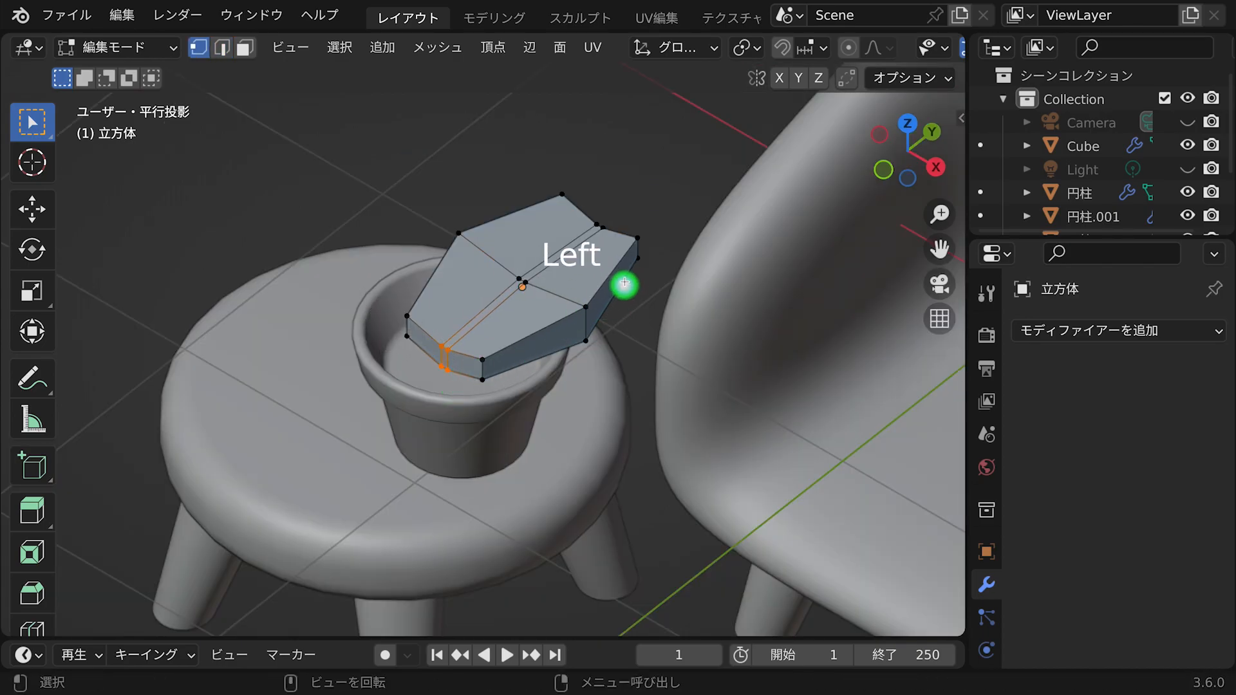
{"action": "key", "text": "alt+z"}
{"action": "left_click", "coordinate": [596, 224], "text": "shift"}
{"action": "left_click", "coordinate": [603, 230], "text": "shift"}
{"action": "key", "text": "alt+z"}
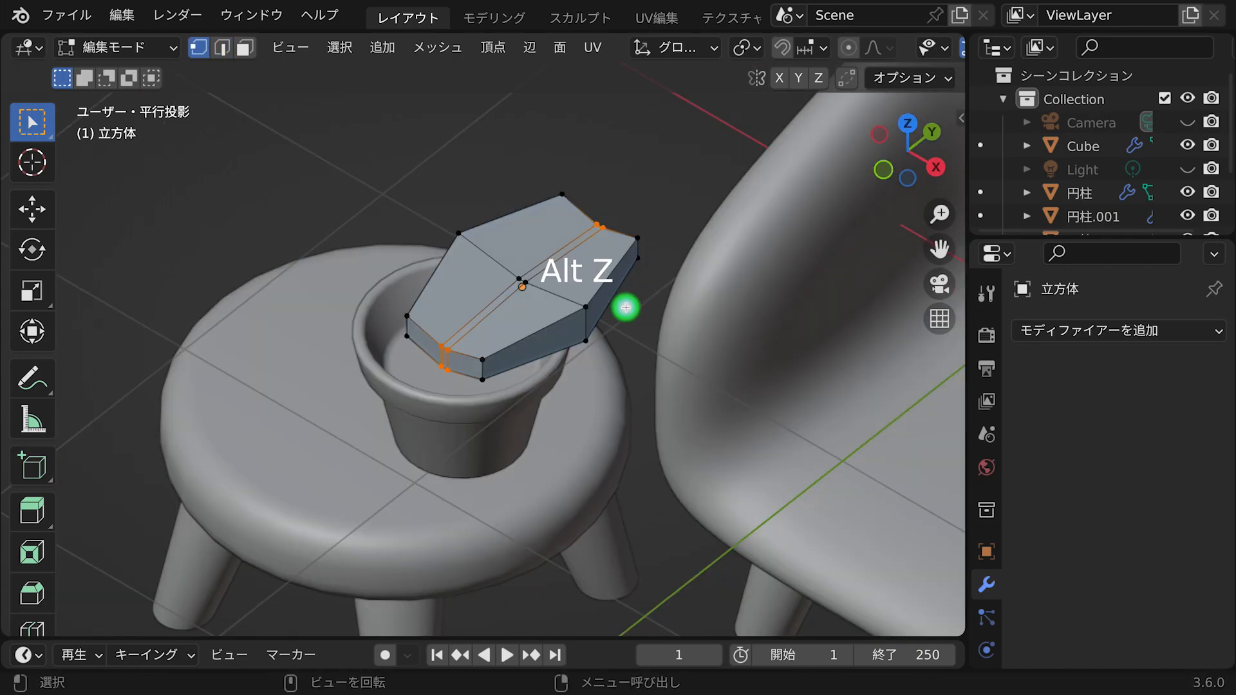
{"action": "key", "text": "s"}
{"action": "key", "text": "y"}
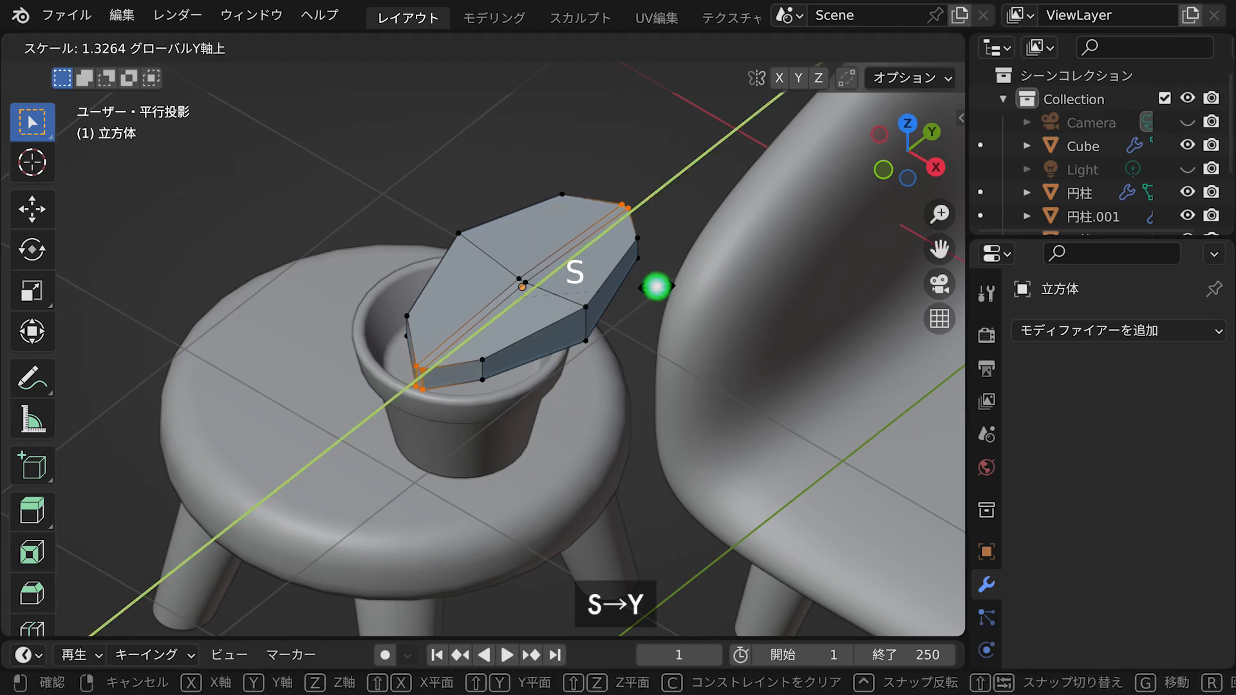
{"action": "left_click", "coordinate": [658, 285]}
Return to Object Mode and add a Subdivision Surface modifier to the leaf.
{"action": "key", "text": "Tab"}
{"action": "middle_click_drag", "start_coordinate": [646, 284], "coordinate": [707, 240]}
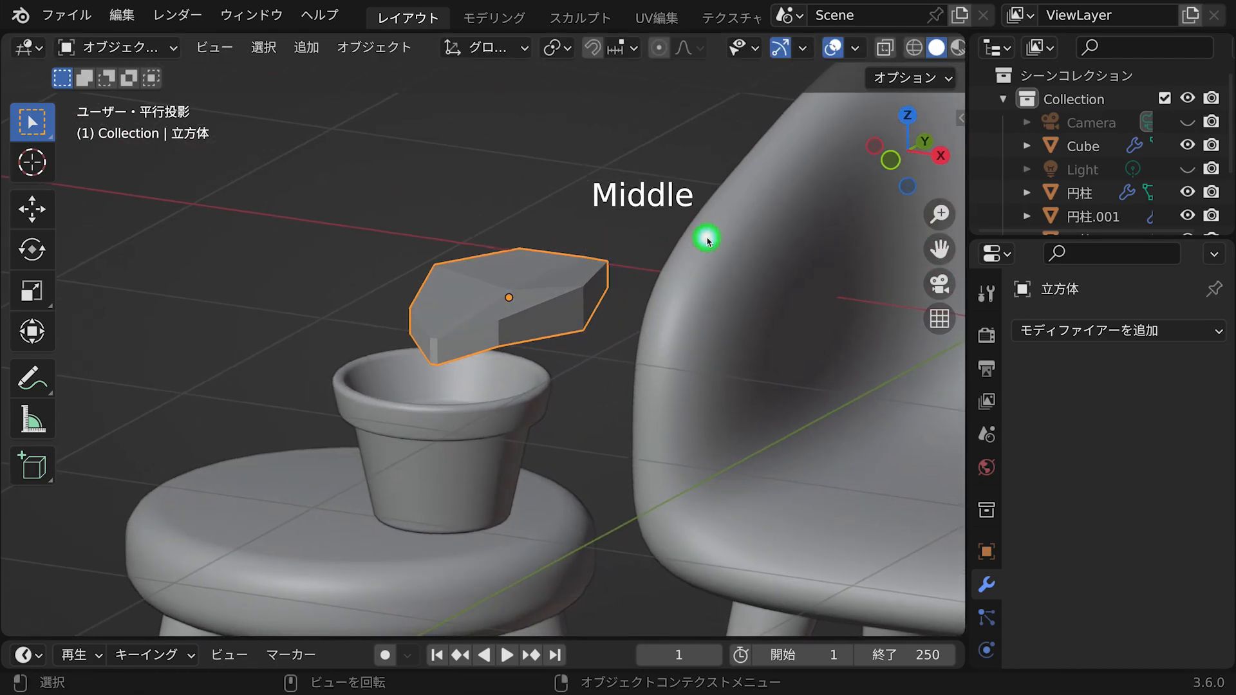
{"action": "left_click", "coordinate": [1076, 334]}
{"action": "scroll", "coordinate": [679, 611], "scroll_direction": "down", "scroll_amount": 4}
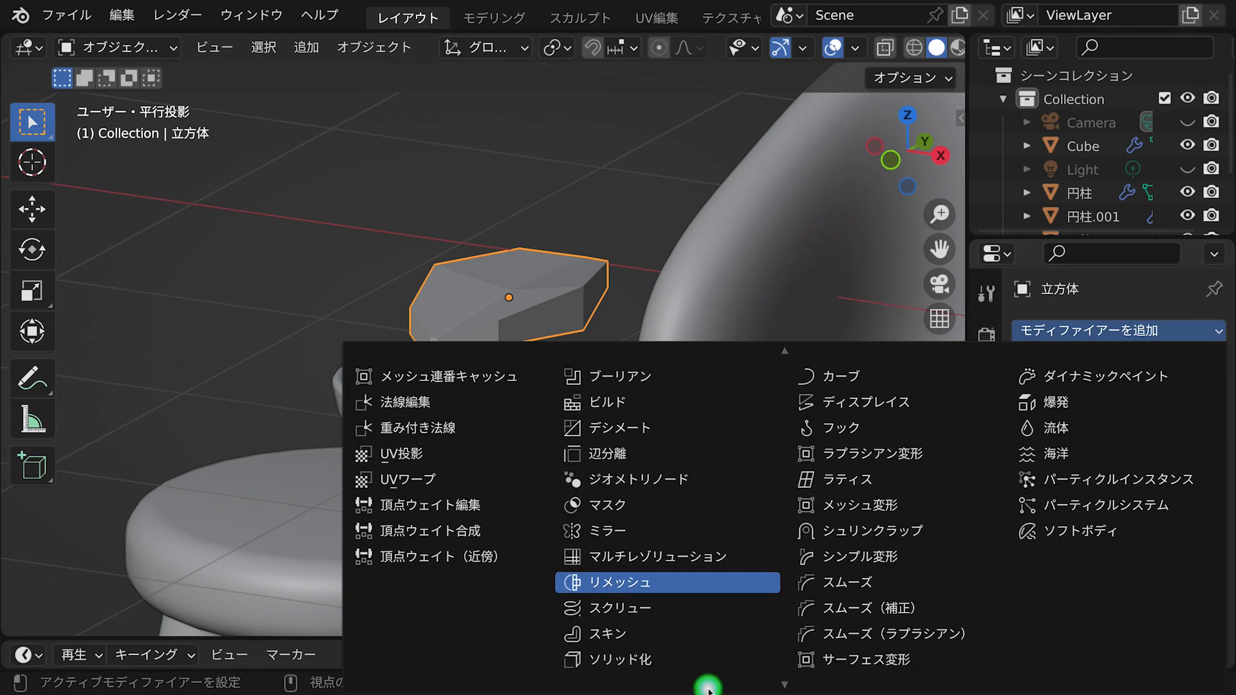
{"action": "left_click", "coordinate": [683, 657]}
{"action": "middle_click_drag", "start_coordinate": [734, 598], "coordinate": [626, 270]}
Lower the leaf's central strip of vertices along Z to deepen the V-shaped fold.
{"action": "key", "text": "Tab"}
{"action": "middle_click_drag", "start_coordinate": [558, 334], "coordinate": [568, 281], "text": "ctrl"}
{"action": "key", "text": "g"}
{"action": "key", "text": "z"}
{"action": "left_click", "coordinate": [572, 295]}
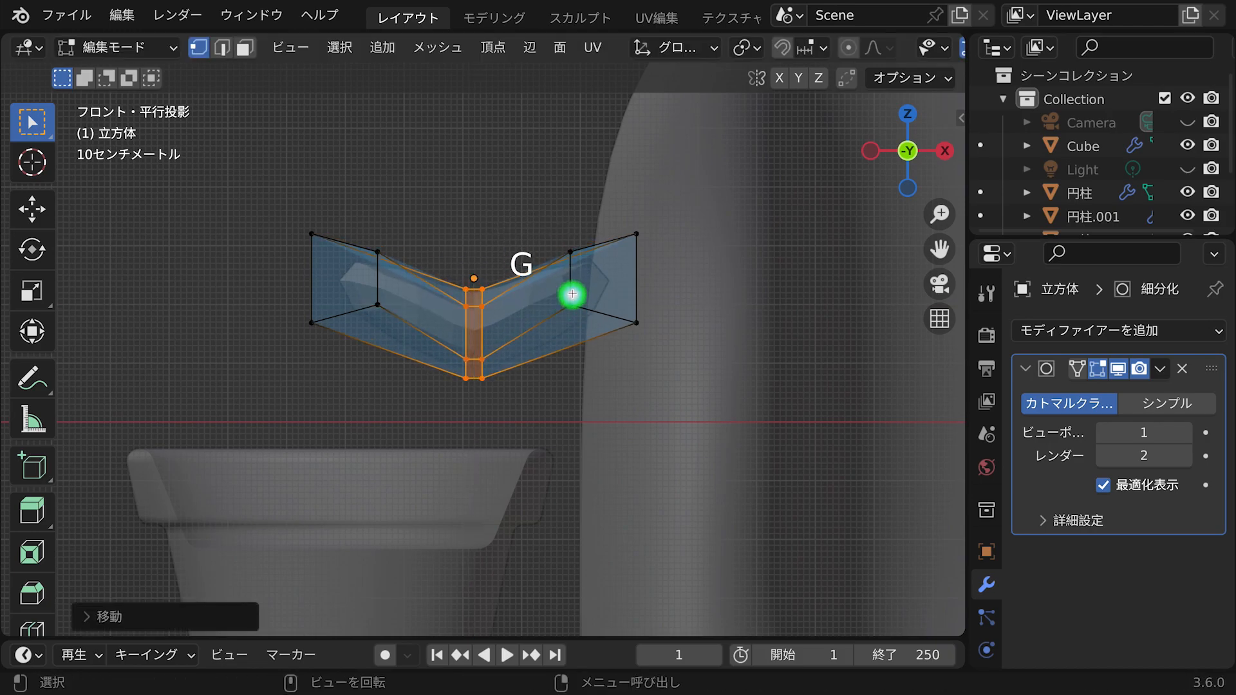
Select the outermost vertices on both sides of the leaf and lower them along Z.
{"action": "left_click_drag", "start_coordinate": [285, 213], "coordinate": [336, 358]}
{"action": "left_click_drag", "start_coordinate": [620, 193], "coordinate": [674, 387], "text": "shift"}
{"action": "key", "text": "g"}
{"action": "key", "text": "z"}
{"action": "left_click", "coordinate": [662, 315]}
{"action": "middle_click_drag", "start_coordinate": [607, 312], "coordinate": [810, 248]}
{"action": "key", "text": "Tab"}
From the right-side view, raise the leaf's middle crosswise row of vertices along Z to arch it.
{"action": "left_click", "coordinate": [922, 153]}
{"action": "key", "text": "alt+z"}
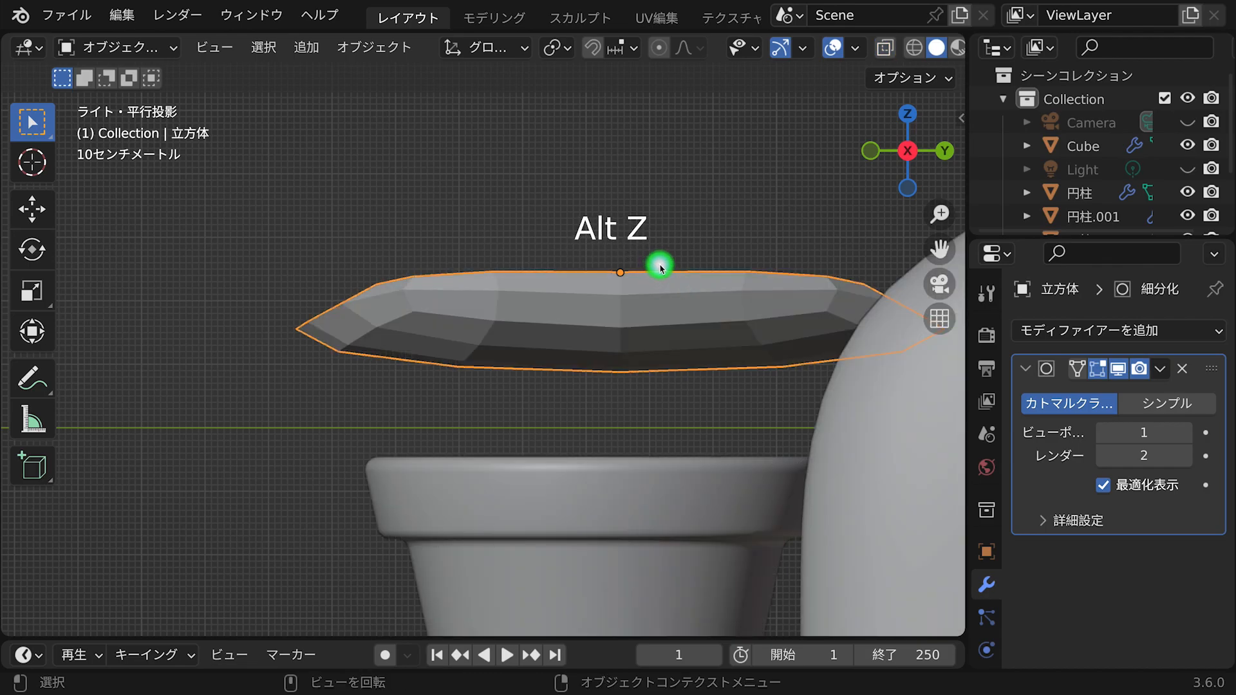
{"action": "key", "text": "Tab"}
{"action": "key", "text": "g"}
{"action": "key", "text": "z"}
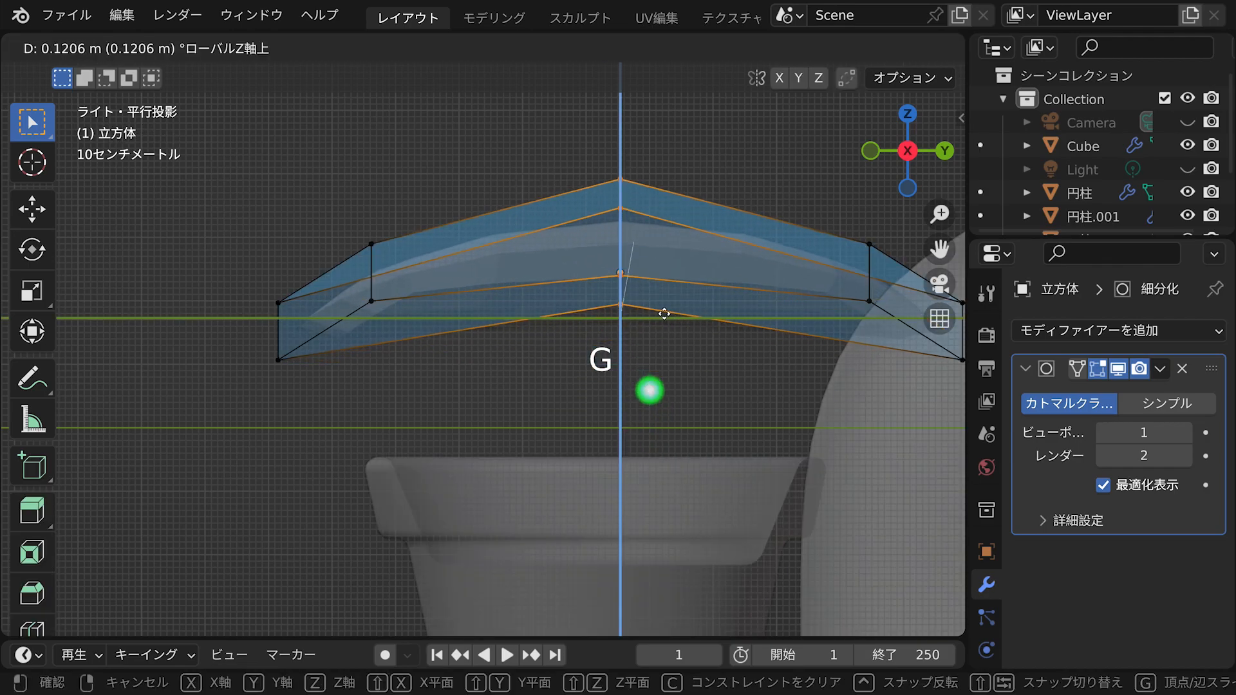
{"action": "left_click", "coordinate": [663, 309]}
{"action": "key", "text": "Tab"}
Set the leaf's subdivision levels to 4 for both viewport and render, and apply smooth shading.
{"action": "middle_click_drag", "start_coordinate": [662, 303], "coordinate": [721, 343]}
{"action": "left_click", "coordinate": [1175, 433]}
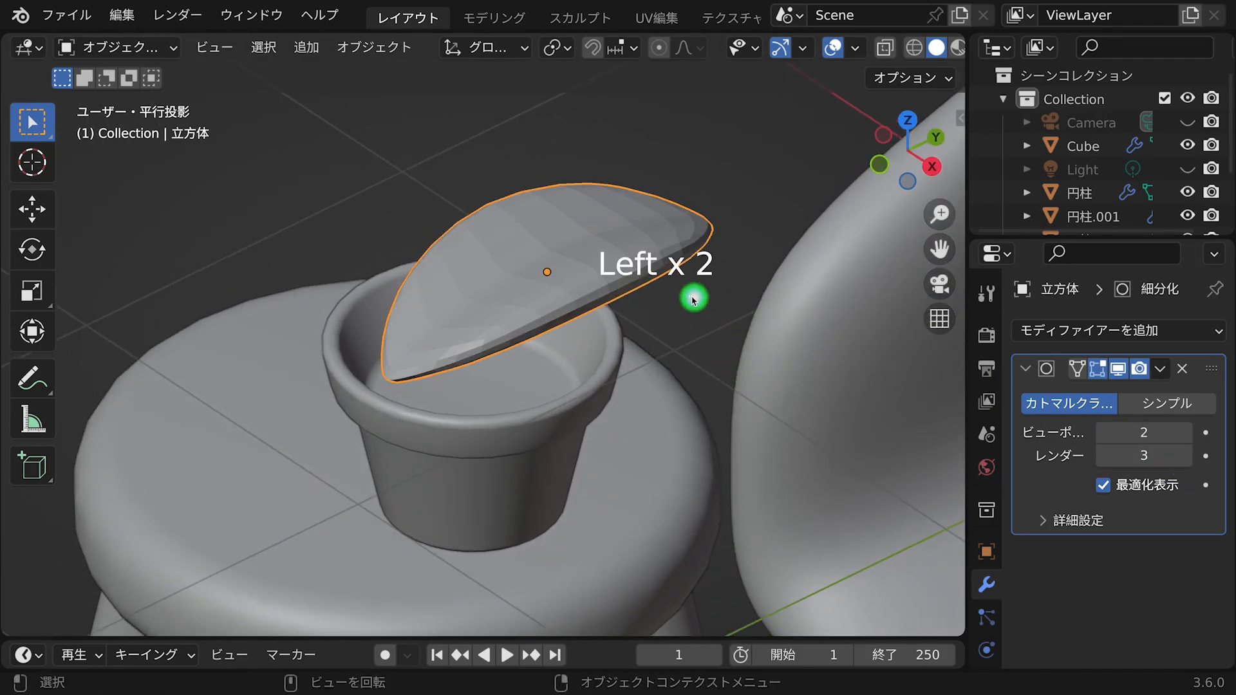
{"action": "middle_click_drag", "start_coordinate": [693, 300], "coordinate": [1027, 407]}
{"action": "middle_click_drag", "start_coordinate": [587, 268], "coordinate": [917, 360]}
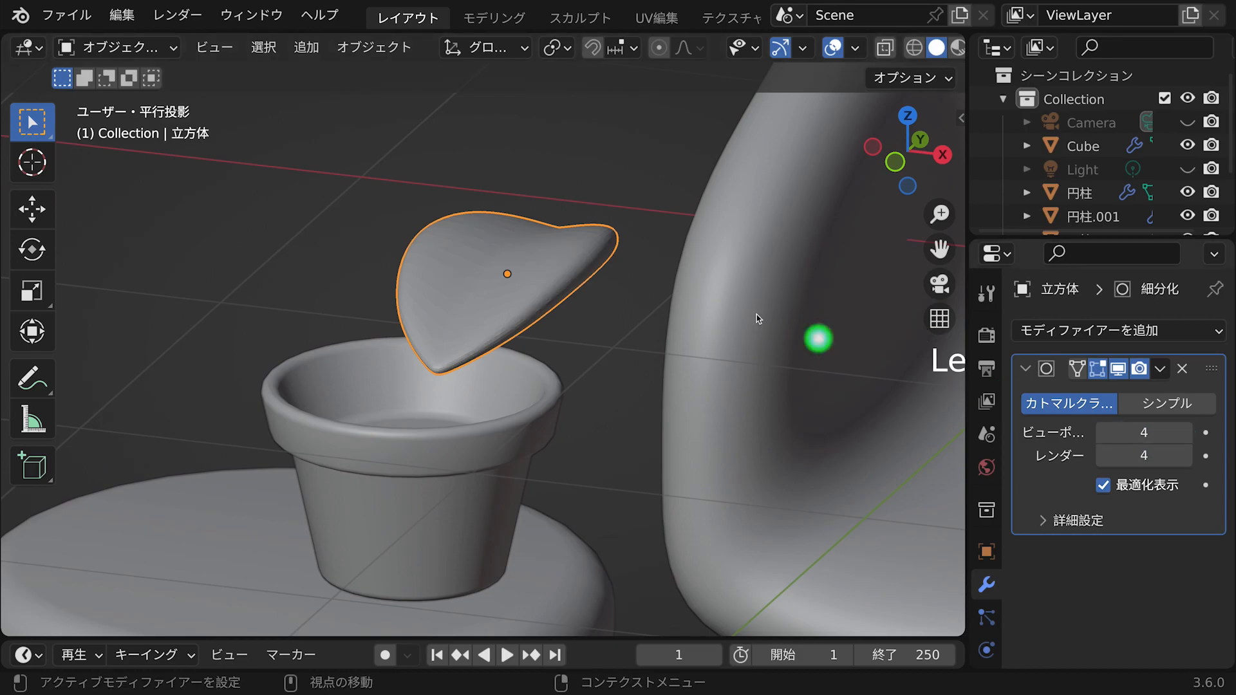
{"action": "right_click", "coordinate": [672, 213]}
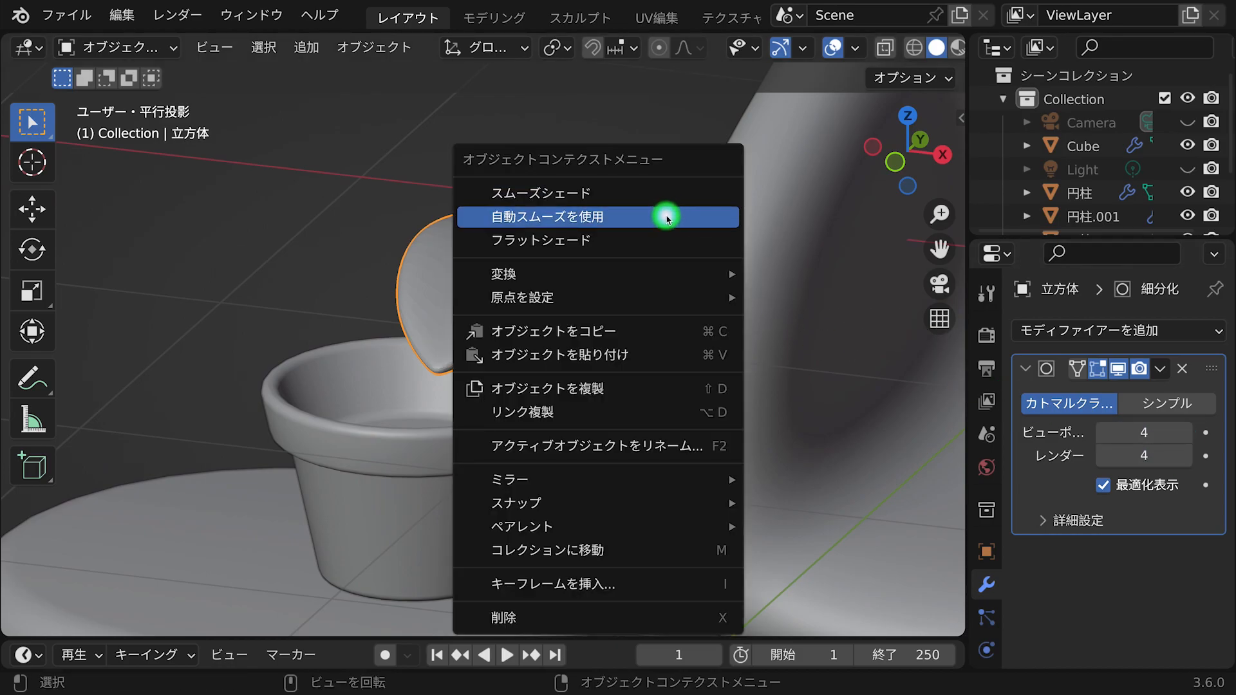
Select the lengthwise edge loops of the leaf's central strip, set their mean crease to 1.00, and return to Object Mode.
{"action": "key", "text": "Tab"}
{"action": "middle_click_drag", "start_coordinate": [533, 279], "coordinate": [523, 291]}
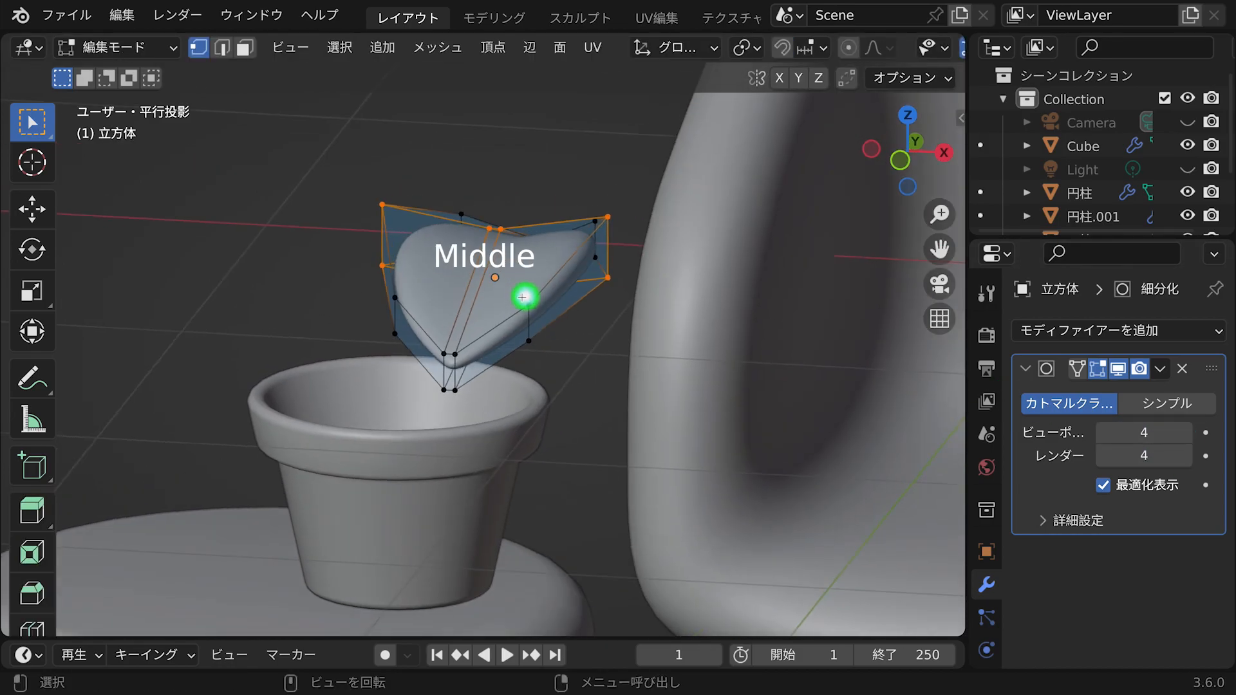
{"action": "key", "text": "2"}
{"action": "left_click", "coordinate": [464, 300], "text": "alt+shift"}
{"action": "middle_click_drag", "start_coordinate": [642, 272], "coordinate": [616, 298]}
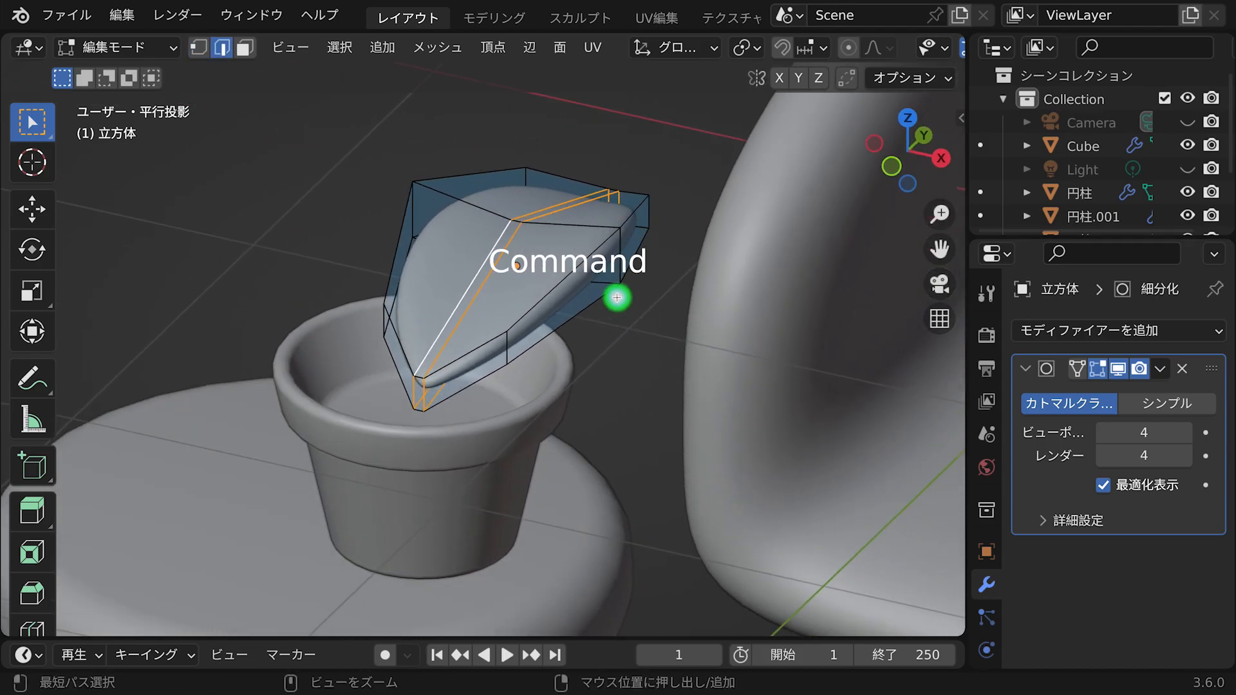
{"action": "key", "text": "n"}
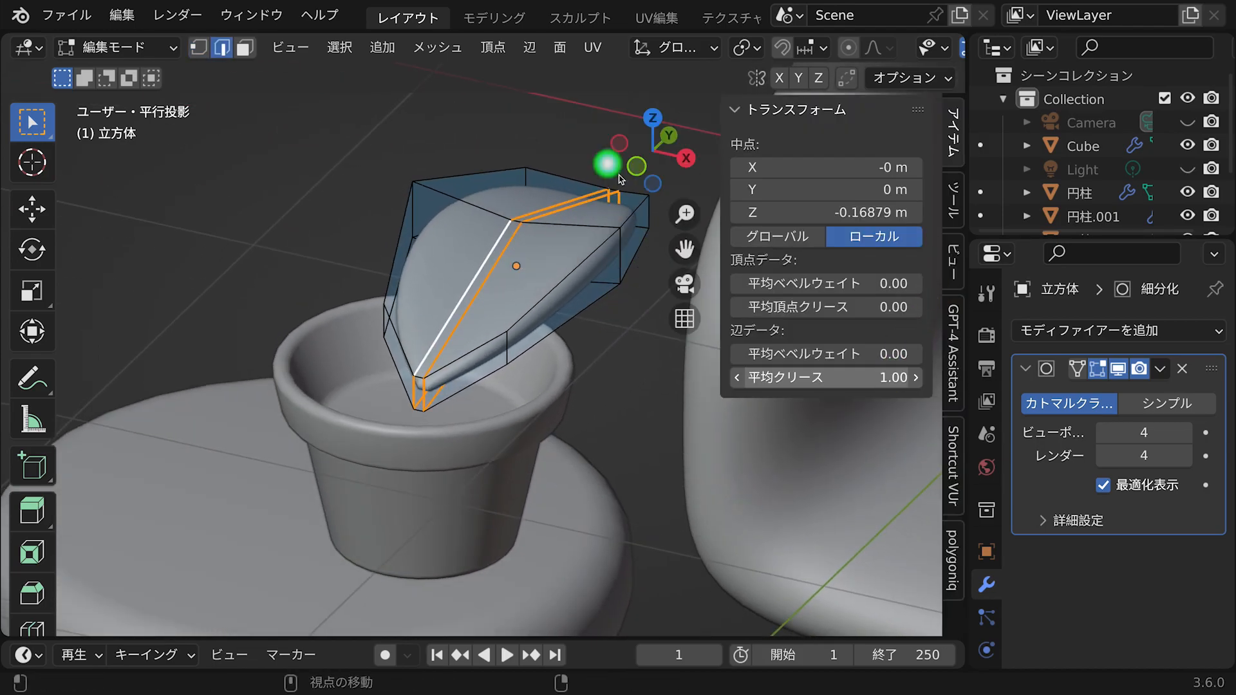
{"action": "key", "text": "Tab"}
{"action": "middle_click_drag", "start_coordinate": [657, 210], "coordinate": [638, 233]}
{"action": "key", "text": "Tab"}
{"action": "key", "text": "Tab"}
{"action": "key", "text": "alt+z"}
{"action": "key", "text": "alt+z"}
{"action": "key", "text": "n"}
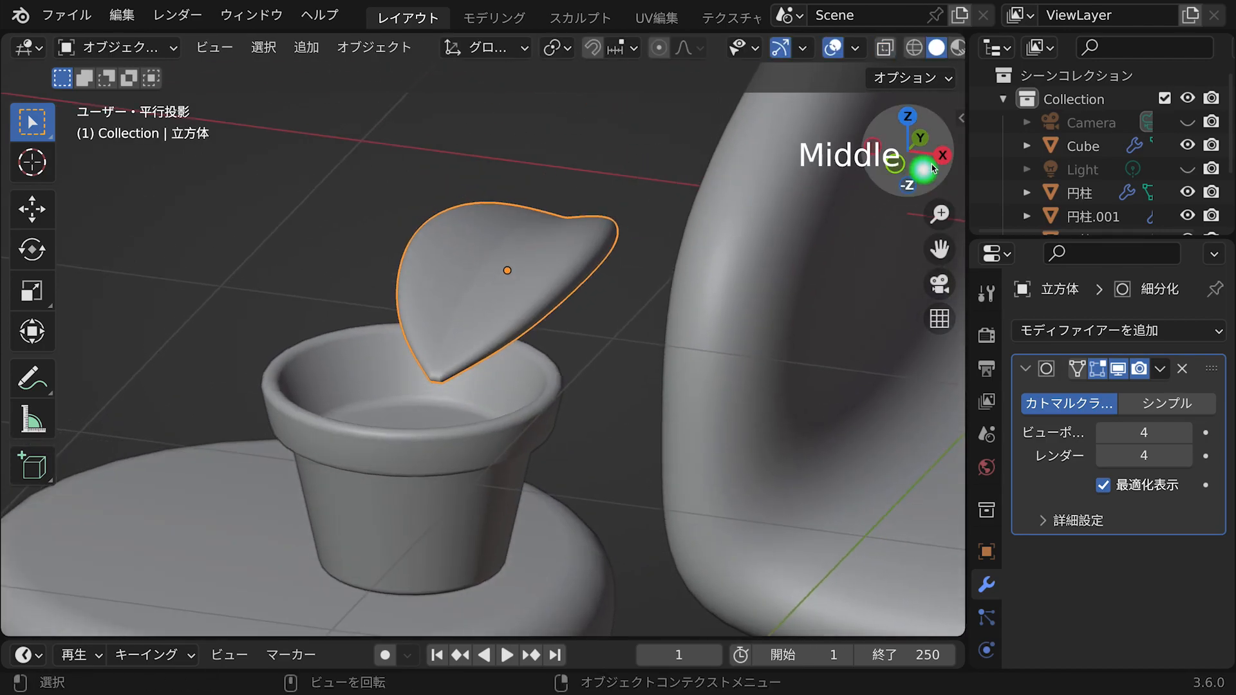
From the right-side view, move and rotate the leaf so its base rests in the pot and it leans outward.
{"action": "left_click", "coordinate": [808, 188]}
{"action": "left_click", "coordinate": [552, 248]}
{"action": "left_click", "coordinate": [942, 155]}
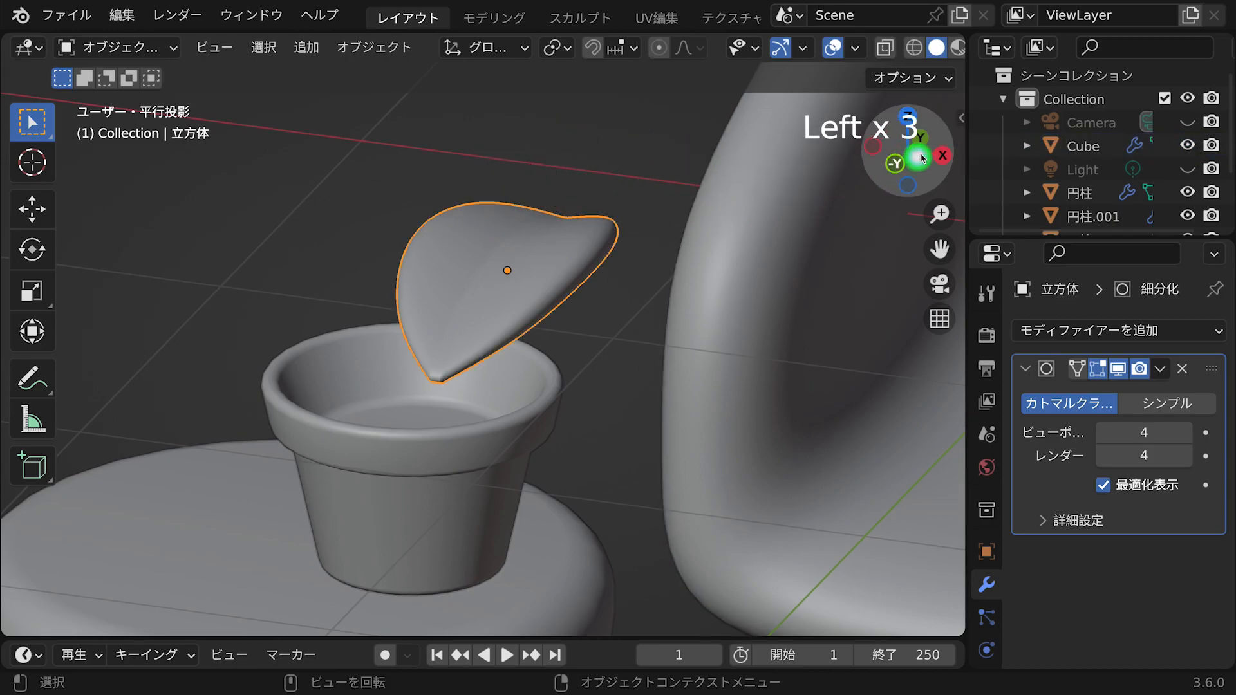
{"action": "left_click", "coordinate": [613, 233]}
{"action": "key", "text": "g"}
{"action": "left_click", "coordinate": [534, 341]}
{"action": "key", "text": "r"}
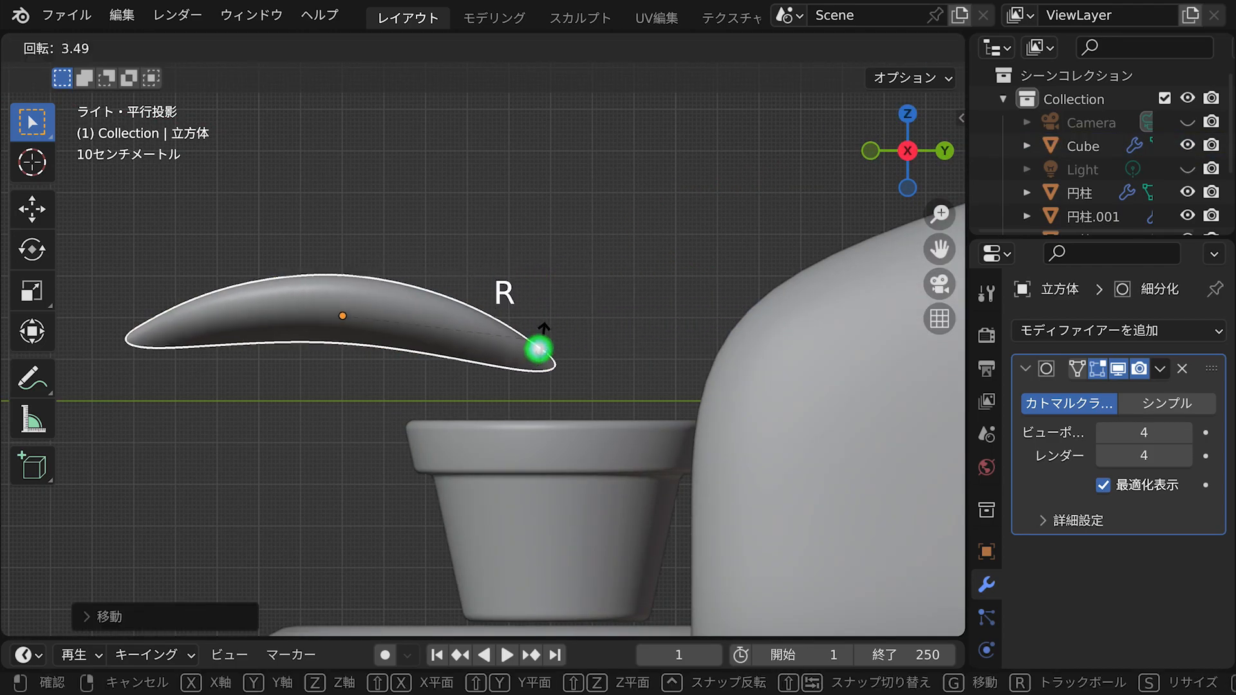
{"action": "left_click", "coordinate": [508, 410]}
{"action": "key", "text": "g"}
{"action": "left_click", "coordinate": [527, 410]}
From the top view, move the leaf sideways to line its base up with the pot's center.
{"action": "middle_click_drag", "start_coordinate": [538, 406], "coordinate": [765, 278]}
{"action": "left_click", "coordinate": [921, 127]}
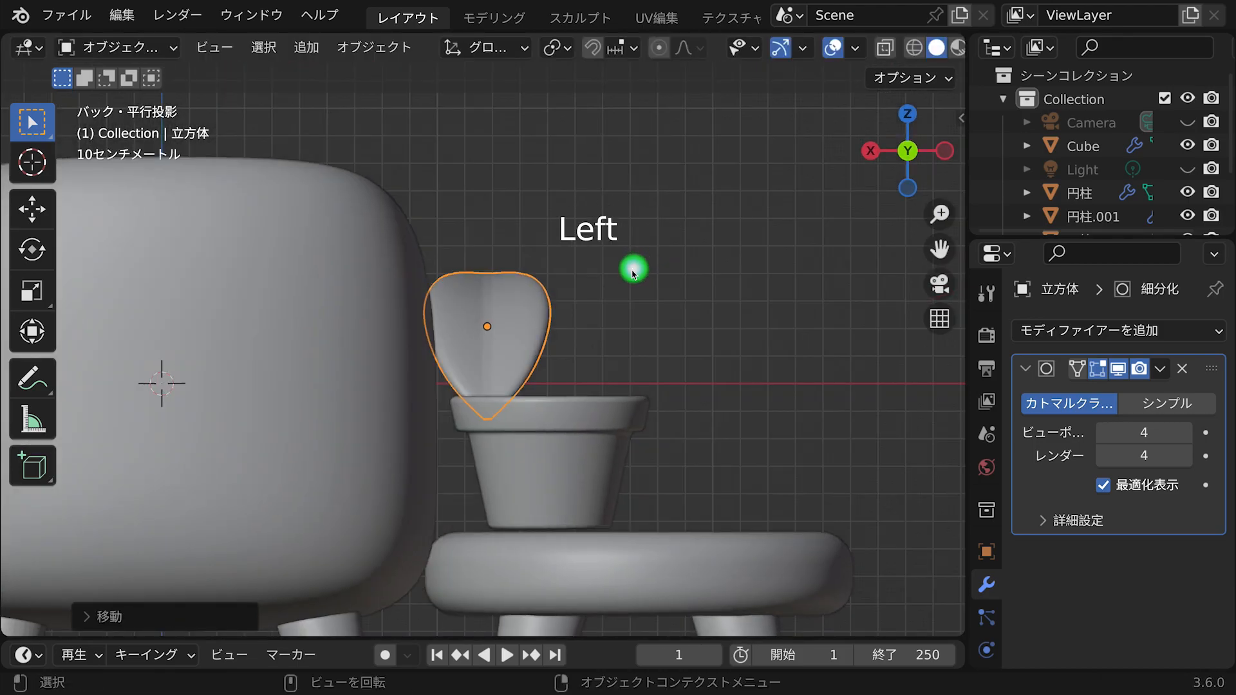
{"action": "left_click", "coordinate": [907, 114]}
{"action": "key", "text": "g"}
{"action": "left_click", "coordinate": [521, 297]}
Duplicate the leaf, rotate the copy about a quarter turn, and place its base at the pot's center.
{"action": "key", "text": "shift+d"}
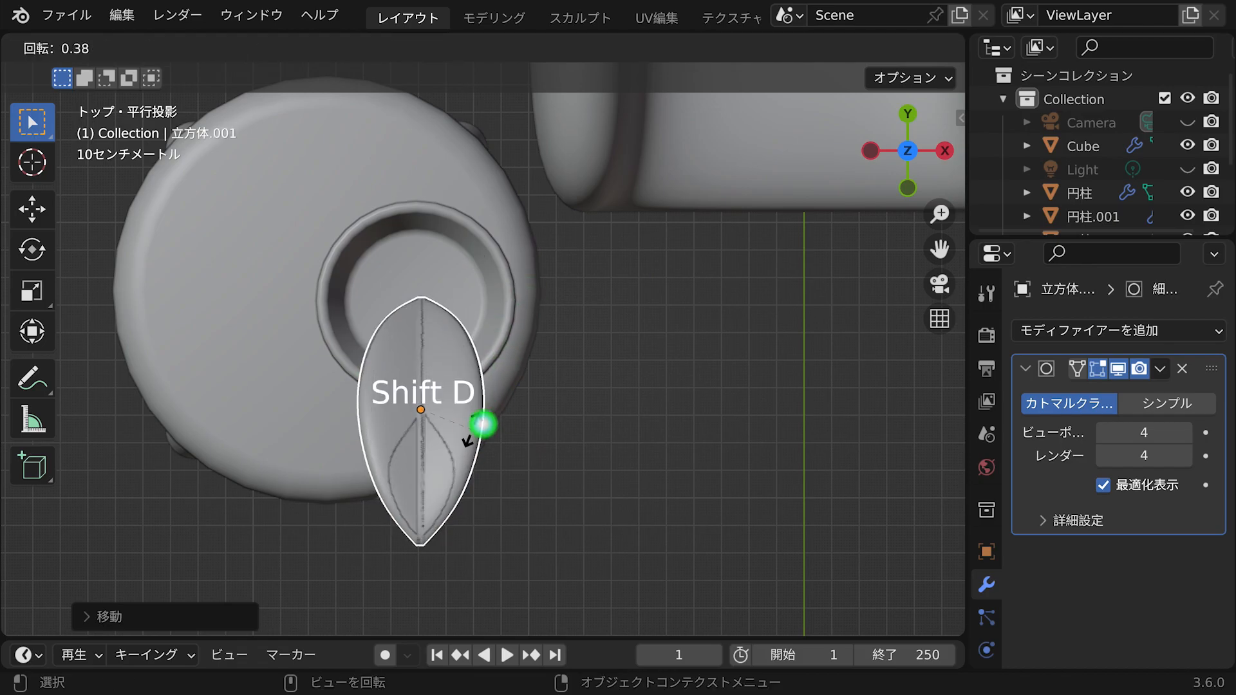
{"action": "key", "text": "g"}
{"action": "left_click", "coordinate": [612, 133]}
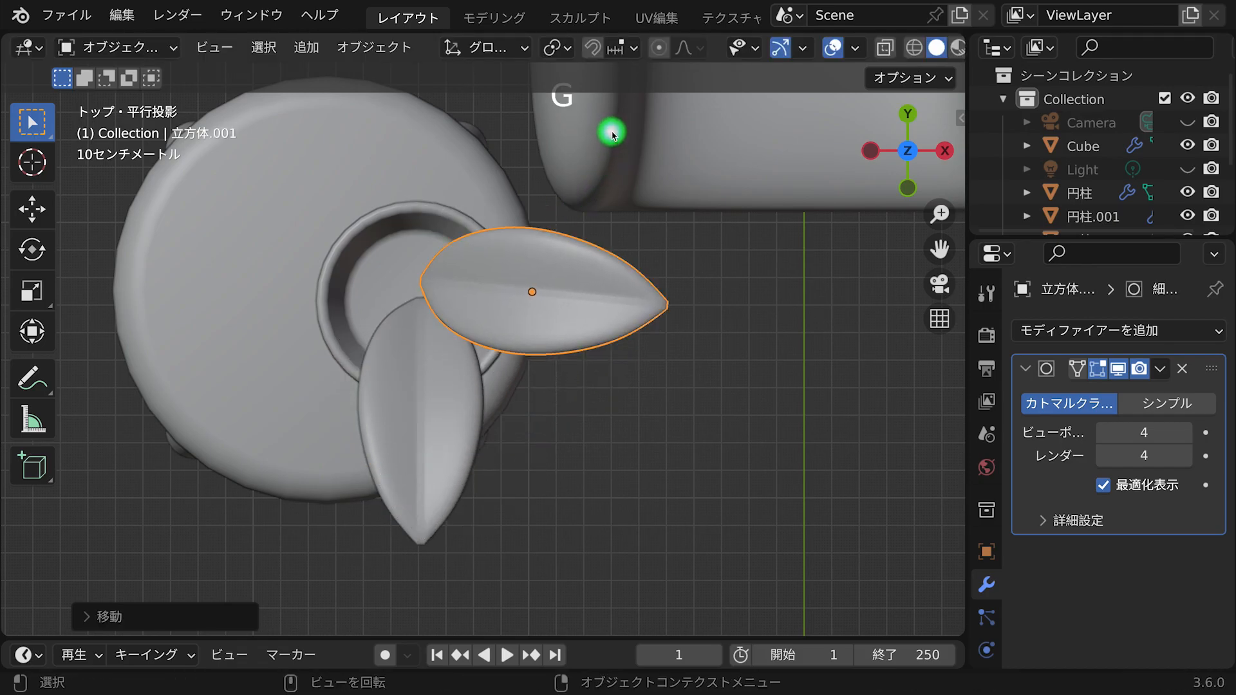
{"action": "key", "text": "g"}
{"action": "left_click", "coordinate": [574, 337]}
Duplicate the second leaf, rotate the copy about a quarter turn counterclockwise, and move its base near the pot's center.
{"action": "key", "text": "shift+d"}
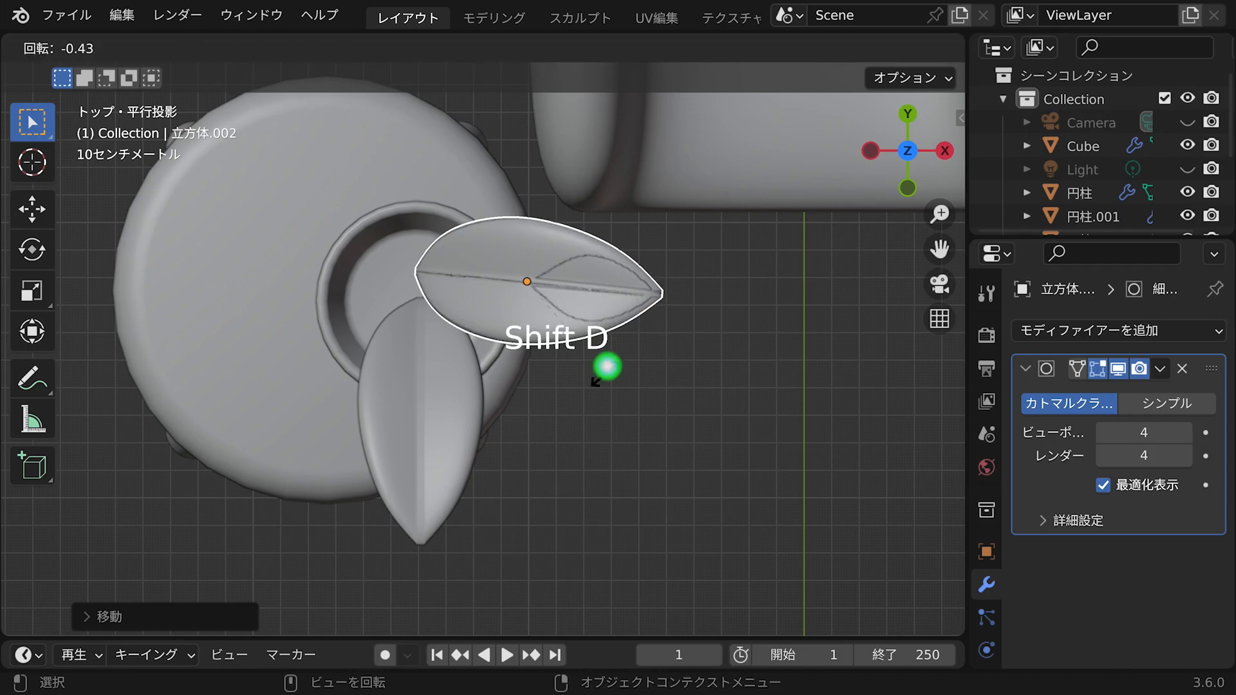
{"action": "key", "text": "r"}
{"action": "left_click", "coordinate": [523, 226]}
{"action": "key", "text": "g"}
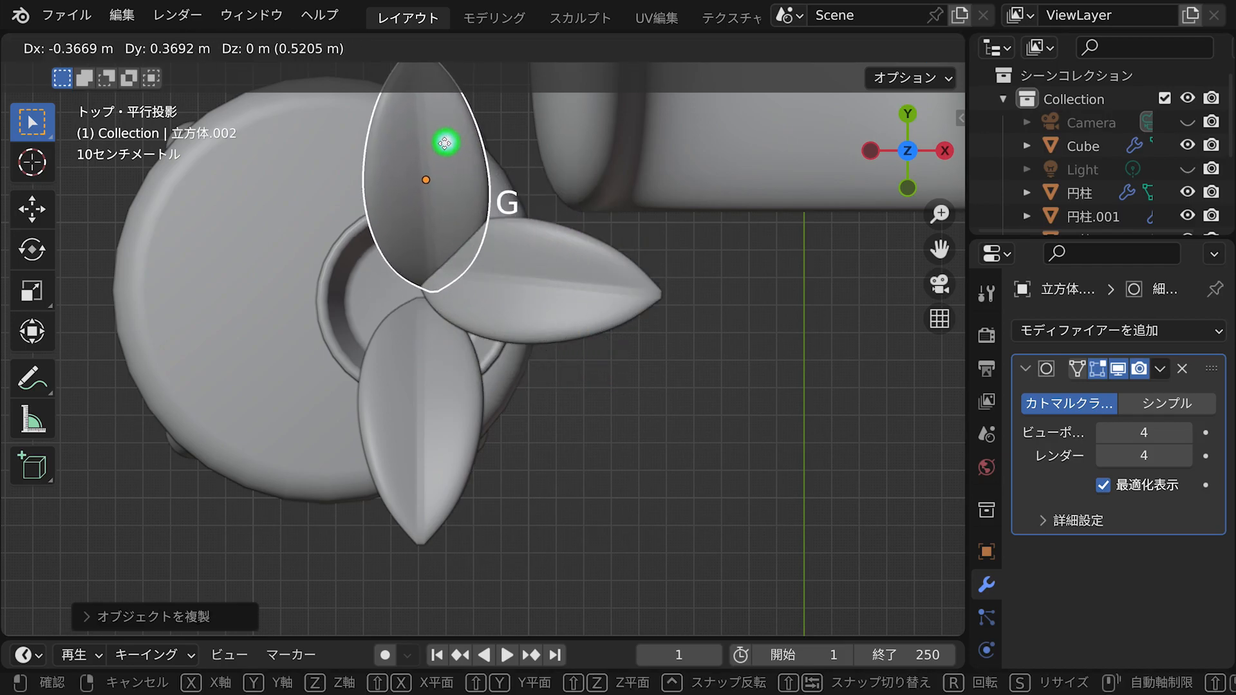
{"action": "left_click", "coordinate": [436, 149]}
Rotate the third leaf further counterclockwise and reposition it so its base meets the other leaves in the pot.
{"action": "key", "text": "r"}
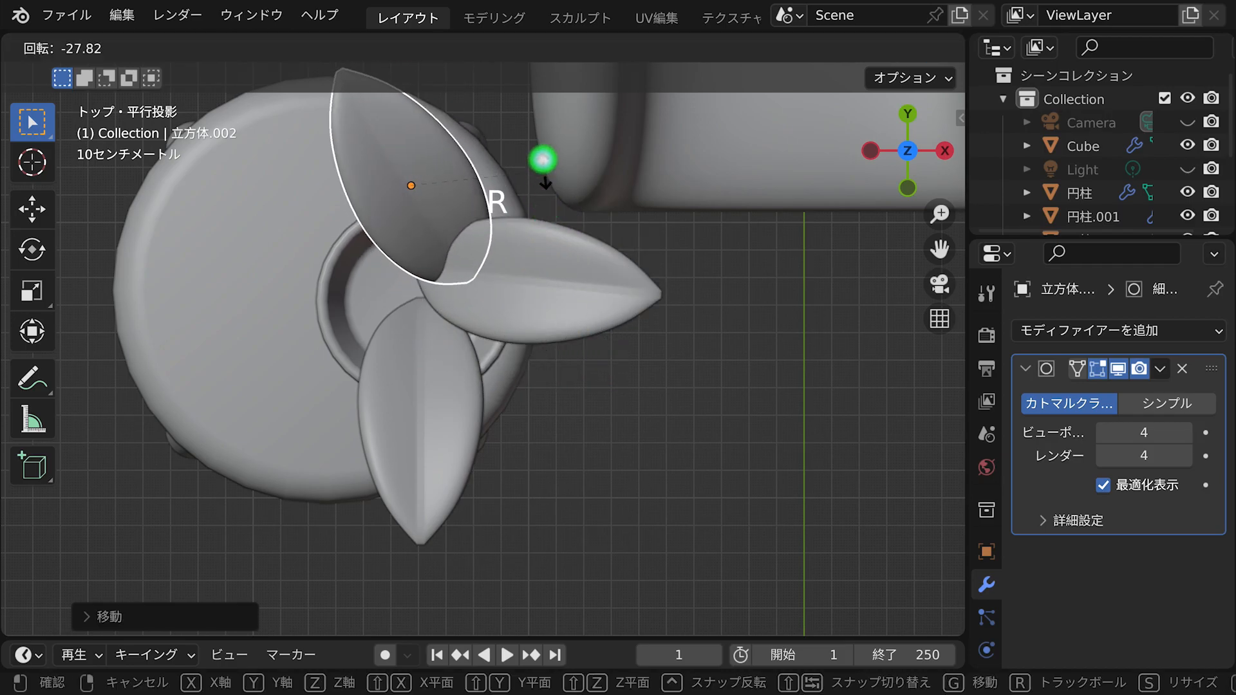
{"action": "left_click", "coordinate": [497, 169]}
{"action": "key", "text": "g"}
{"action": "left_click", "coordinate": [448, 185]}
{"action": "key", "text": "t"}
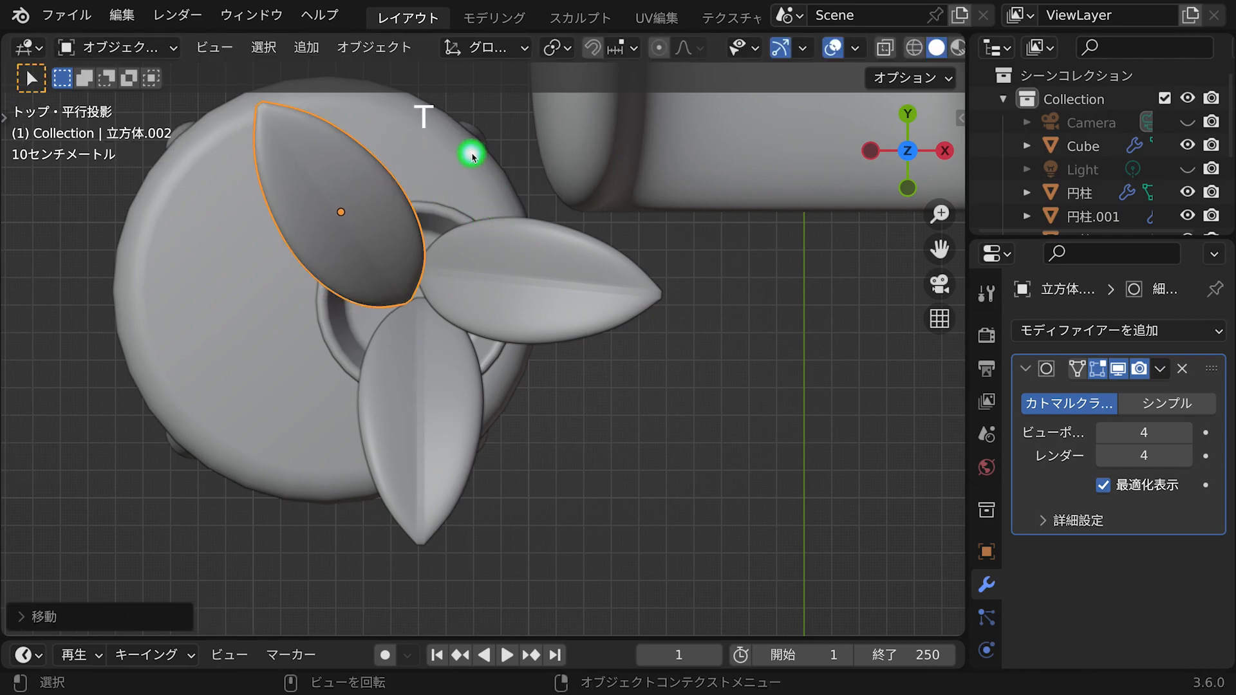
{"action": "key", "text": "r"}
{"action": "left_click", "coordinate": [493, 205]}
{"action": "key", "text": "g"}
{"action": "left_click", "coordinate": [479, 222]}
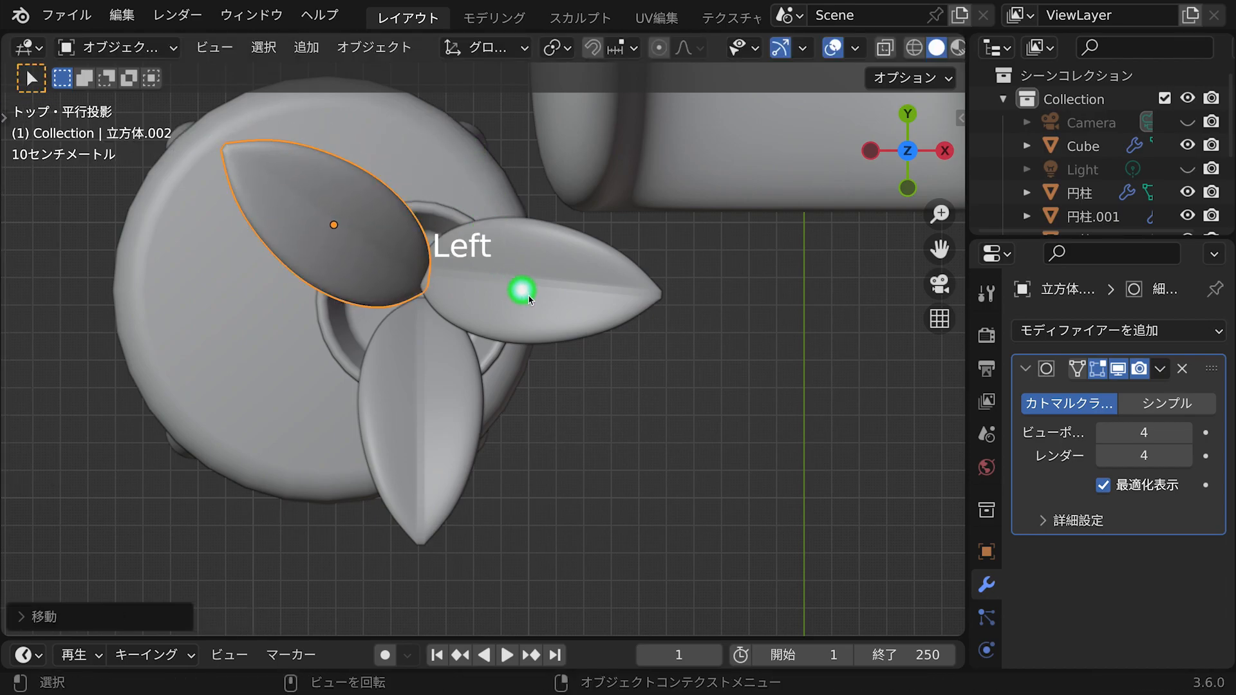
Rotate the second leaf slightly counterclockwise and nudge the third leaf so their bases meet at the pot's center.
{"action": "left_click", "coordinate": [561, 274]}
{"action": "key", "text": "t"}
{"action": "left_click", "coordinate": [392, 262]}
{"action": "key", "text": "g"}
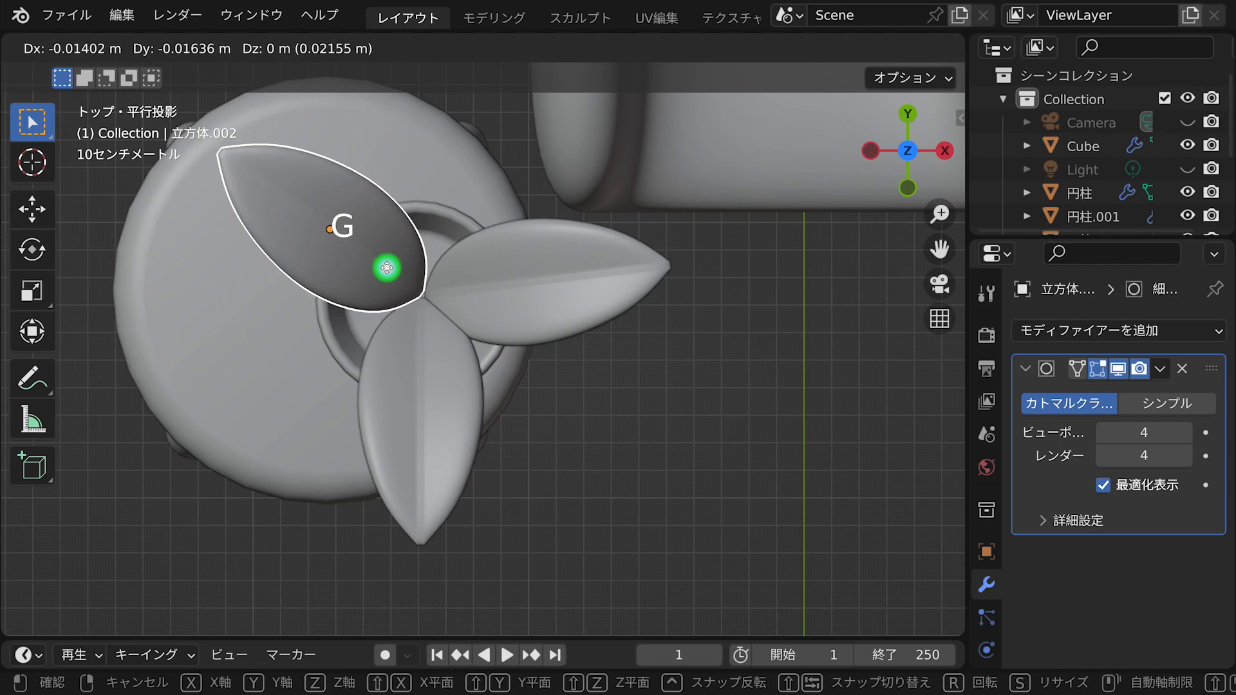
{"action": "left_click", "coordinate": [387, 268]}
Lower the second and third leaves along Z into the pot, then fine-tune the height of all three leaves together.
{"action": "middle_click_drag", "start_coordinate": [433, 295], "coordinate": [485, 276]}
{"action": "left_click", "coordinate": [485, 277], "text": "shift"}
{"action": "key", "text": "g"}
{"action": "key", "text": "z"}
{"action": "left_click", "coordinate": [481, 316]}
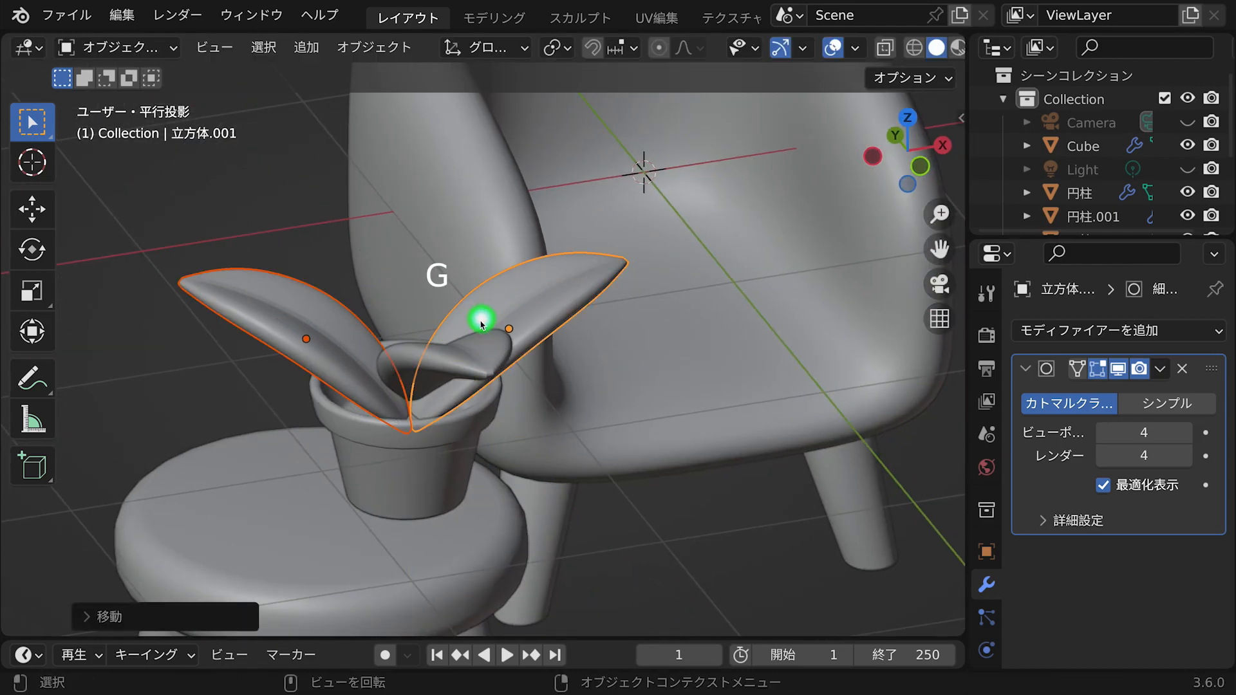
{"action": "left_click", "coordinate": [456, 356], "text": "shift"}
{"action": "key", "text": "g"}
{"action": "key", "text": "z"}
{"action": "left_click", "coordinate": [456, 354]}
{"action": "middle_click_drag", "start_coordinate": [455, 354], "coordinate": [527, 271]}
{"action": "left_click", "coordinate": [502, 248]}
{"action": "middle_click_drag", "start_coordinate": [528, 271], "coordinate": [608, 278]}
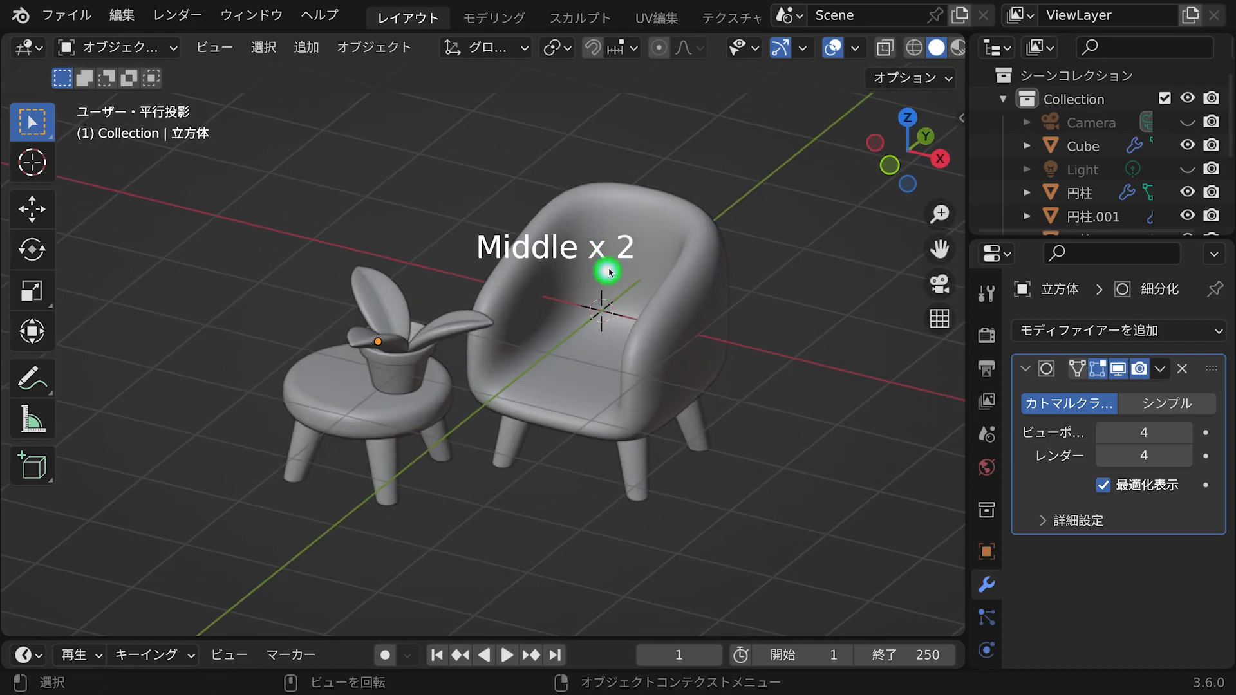
Add a plane and lower it along Z to the feet of the armchair and stool.
{"action": "middle_click_drag", "start_coordinate": [590, 231], "coordinate": [579, 171]}
{"action": "key", "text": "shift+a"}
{"action": "mouse_move", "coordinate": [599, 160]}
{"action": "left_click", "coordinate": [643, 160]}
{"action": "key", "text": "g"}
{"action": "key", "text": "z"}
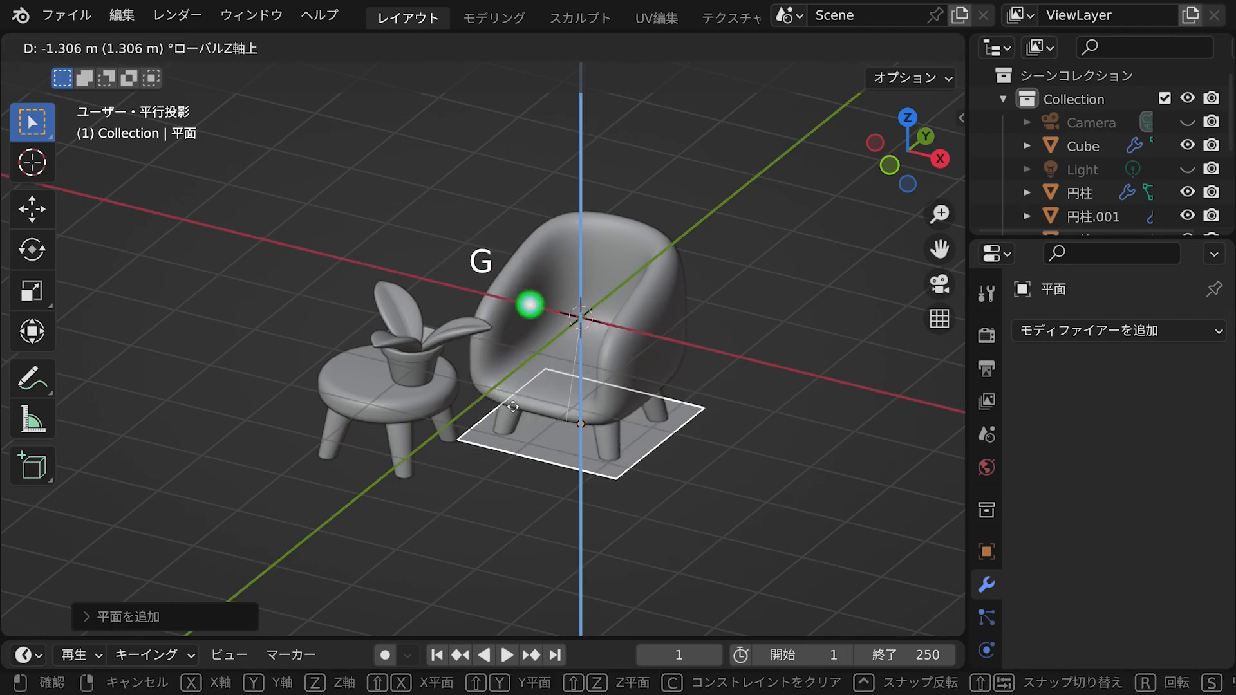
{"action": "left_click", "coordinate": [499, 394]}
Scale the plane up into a large floor extending well beyond the furniture.
{"action": "key", "text": "s"}
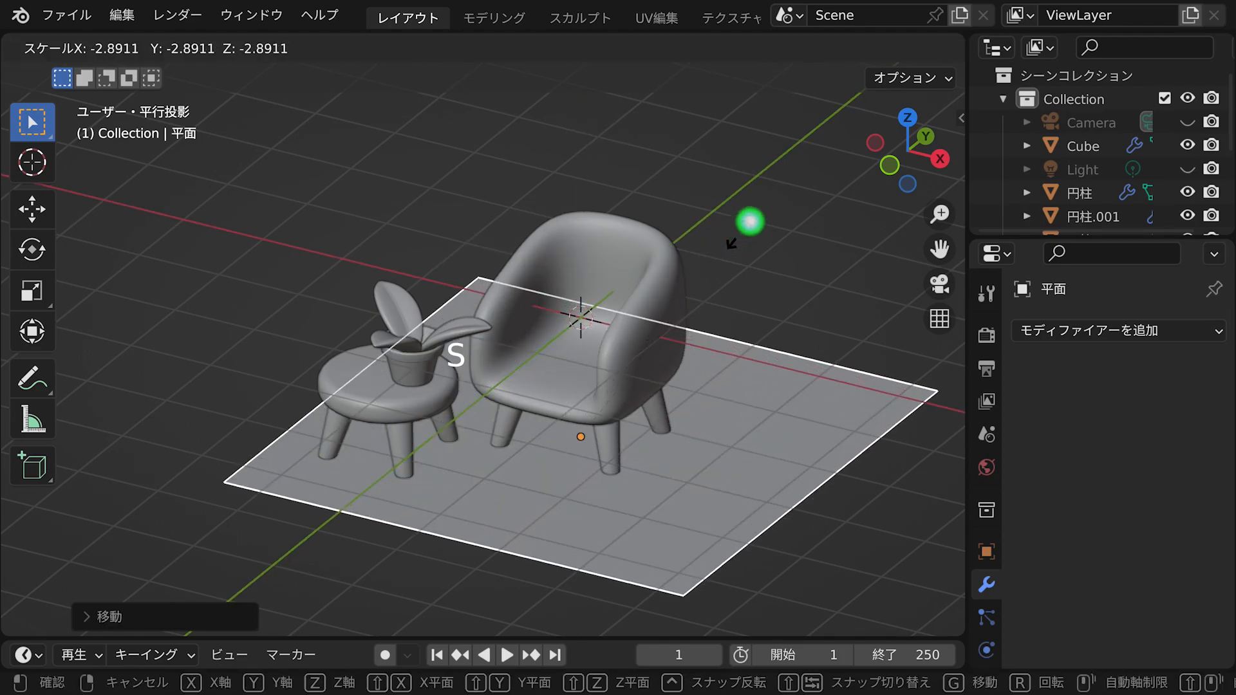
{"action": "key", "text": "s"}
{"action": "left_click", "coordinate": [687, 267]}
{"action": "middle_click_drag", "start_coordinate": [581, 315], "coordinate": [579, 298]}
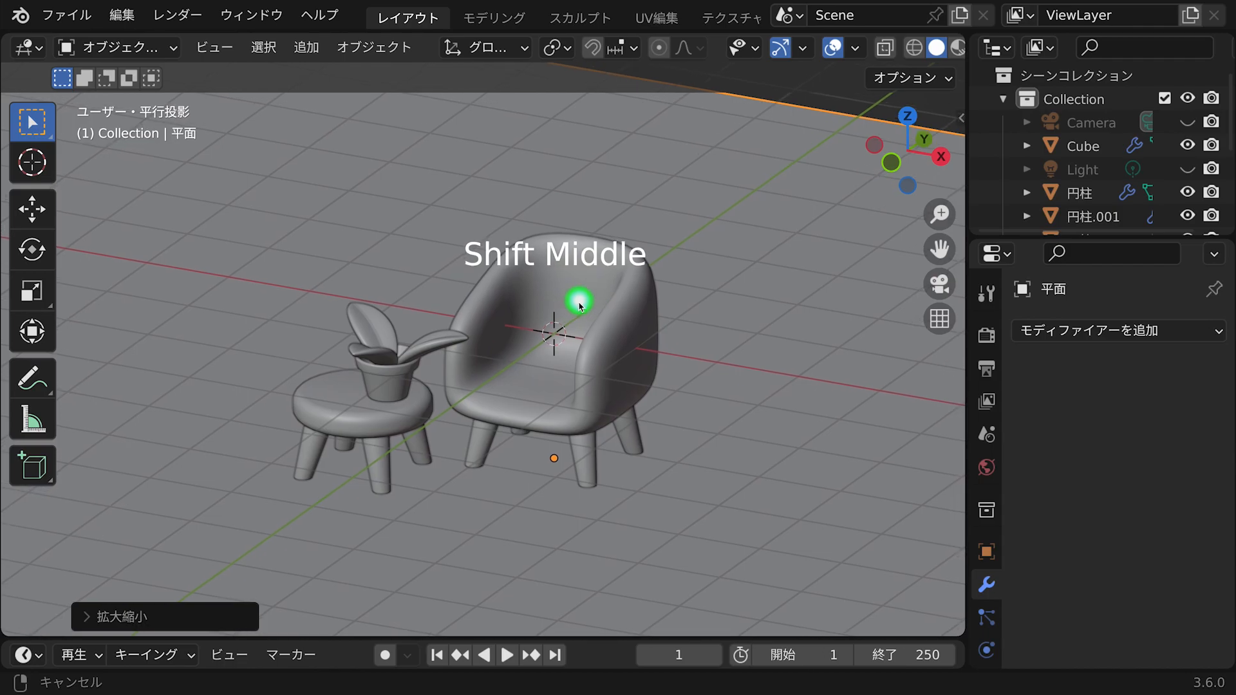
{"action": "scroll", "coordinate": [933, 48], "scroll_direction": "down", "scroll_amount": 2}
Switch the viewport to rendered shading and make the Camera and Light visible again.
{"action": "left_click", "coordinate": [937, 48]}
{"action": "left_click", "coordinate": [643, 296]}
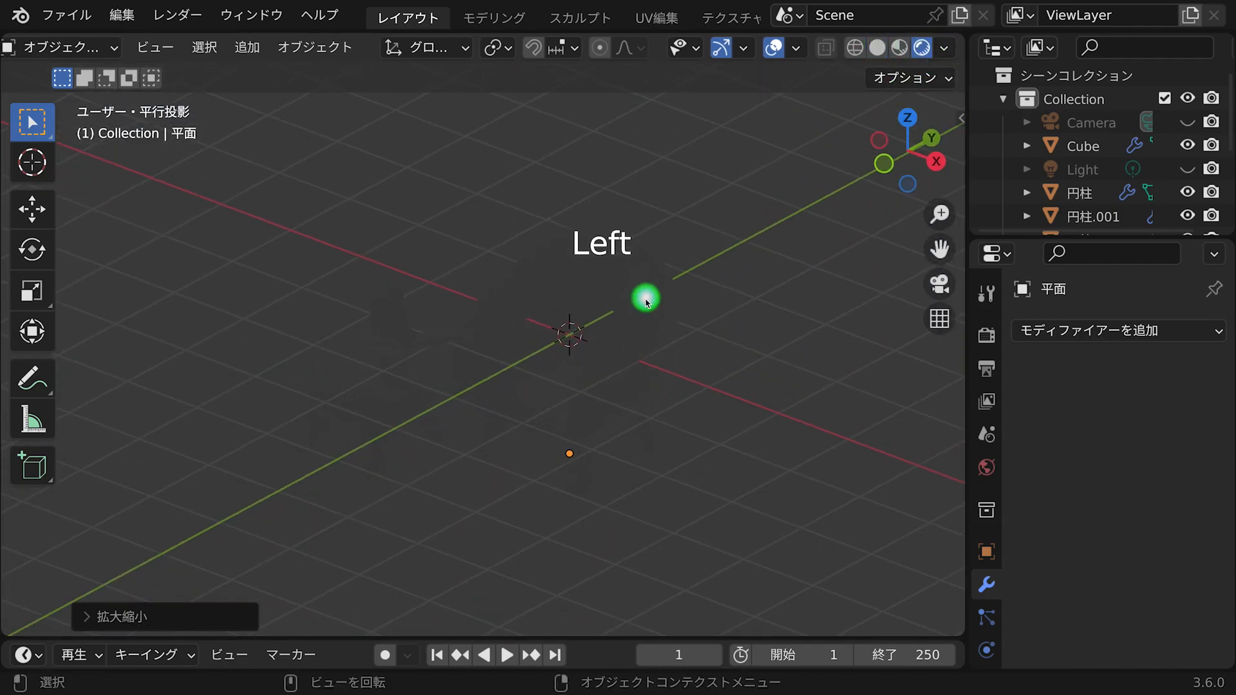
{"action": "mouse_move", "coordinate": [642, 295]}
{"action": "middle_mouse_down"}
{"action": "mouse_move", "coordinate": [686, 261]}
{"action": "mouse_move", "coordinate": [656, 283]}
{"action": "mouse_move", "coordinate": [673, 286]}
{"action": "middle_mouse_up"}
{"action": "left_click", "coordinate": [1187, 122]}
{"action": "left_click", "coordinate": [1187, 169]}
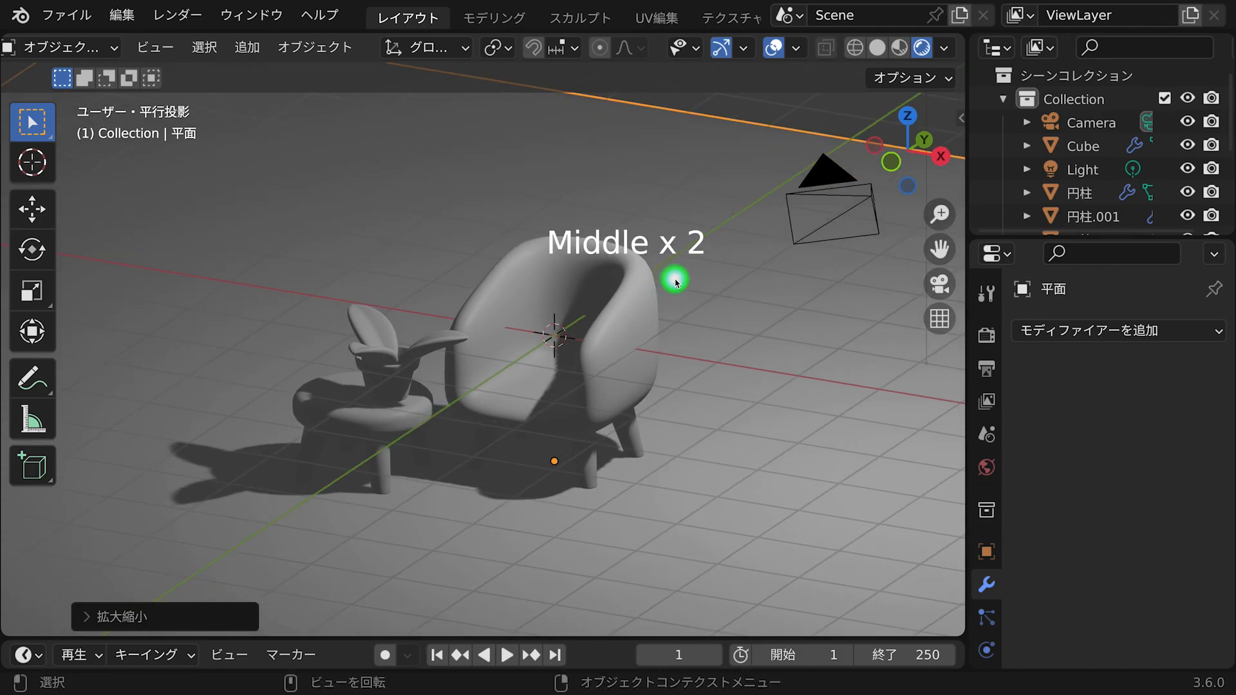
Select the armchair body and brighten the World background color to a medium gray.
{"action": "left_click", "coordinate": [598, 251]}
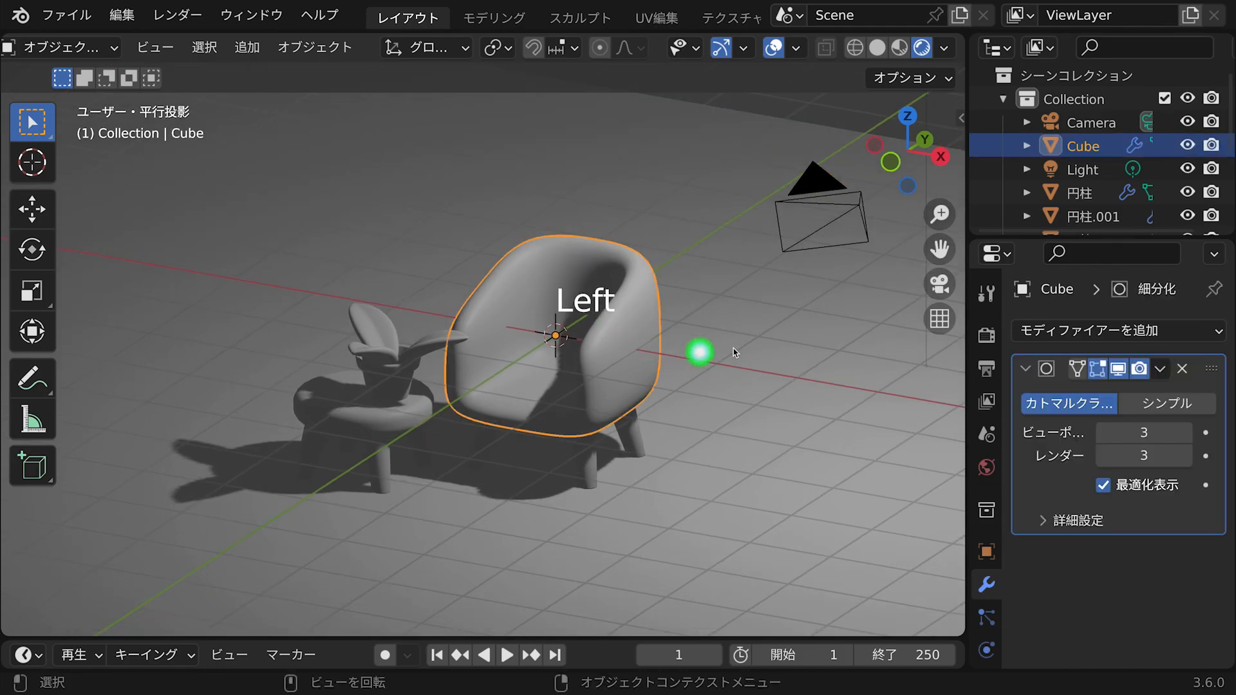
{"action": "left_click", "coordinate": [986, 334]}
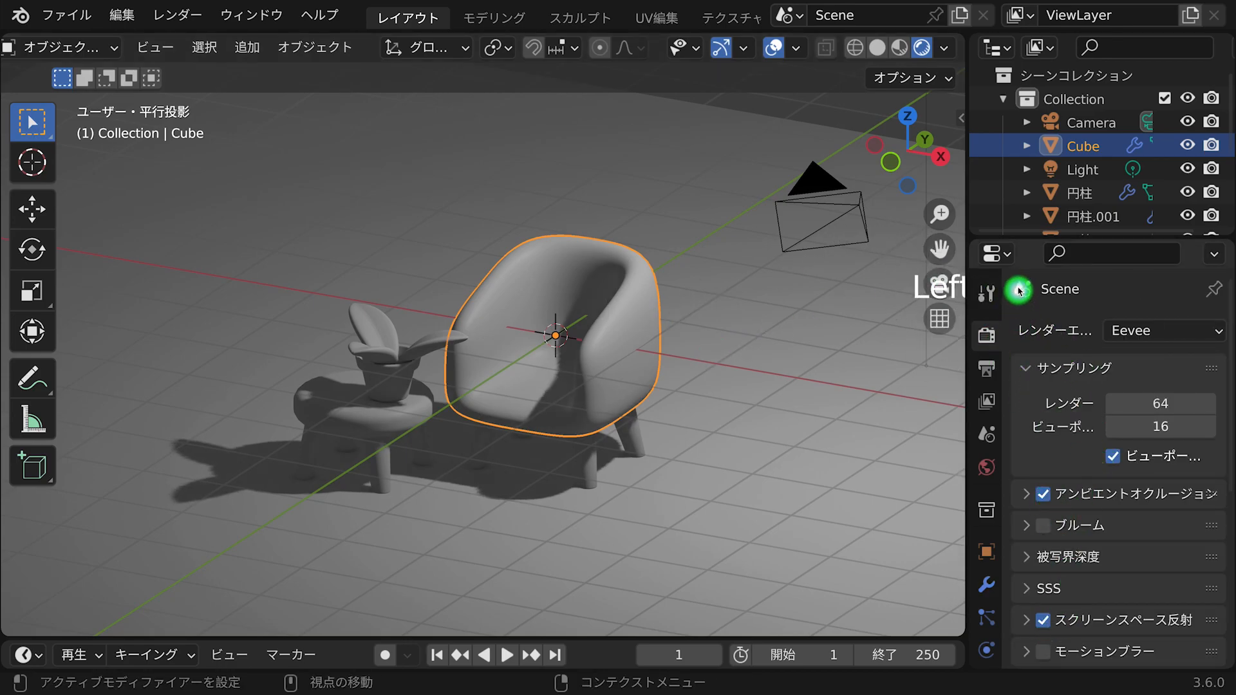
{"action": "left_click", "coordinate": [985, 468]}
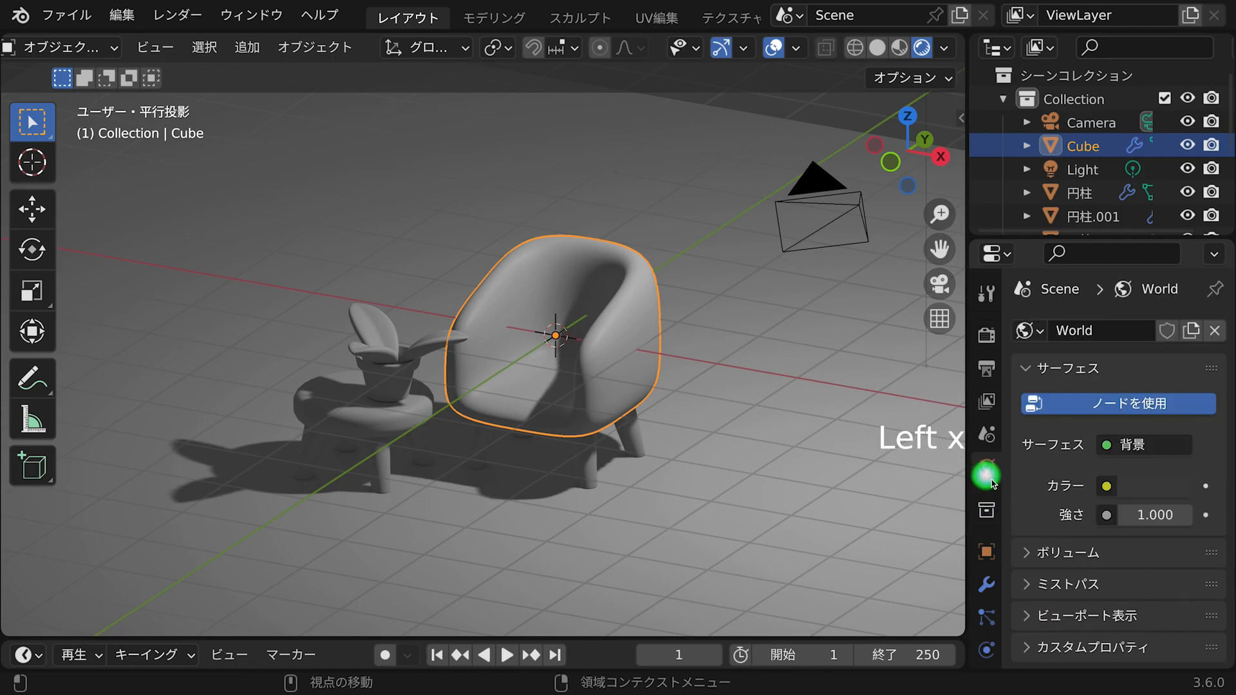
{"action": "left_click", "coordinate": [1163, 493]}
{"action": "left_click_drag", "start_coordinate": [1182, 214], "coordinate": [1175, 232]}
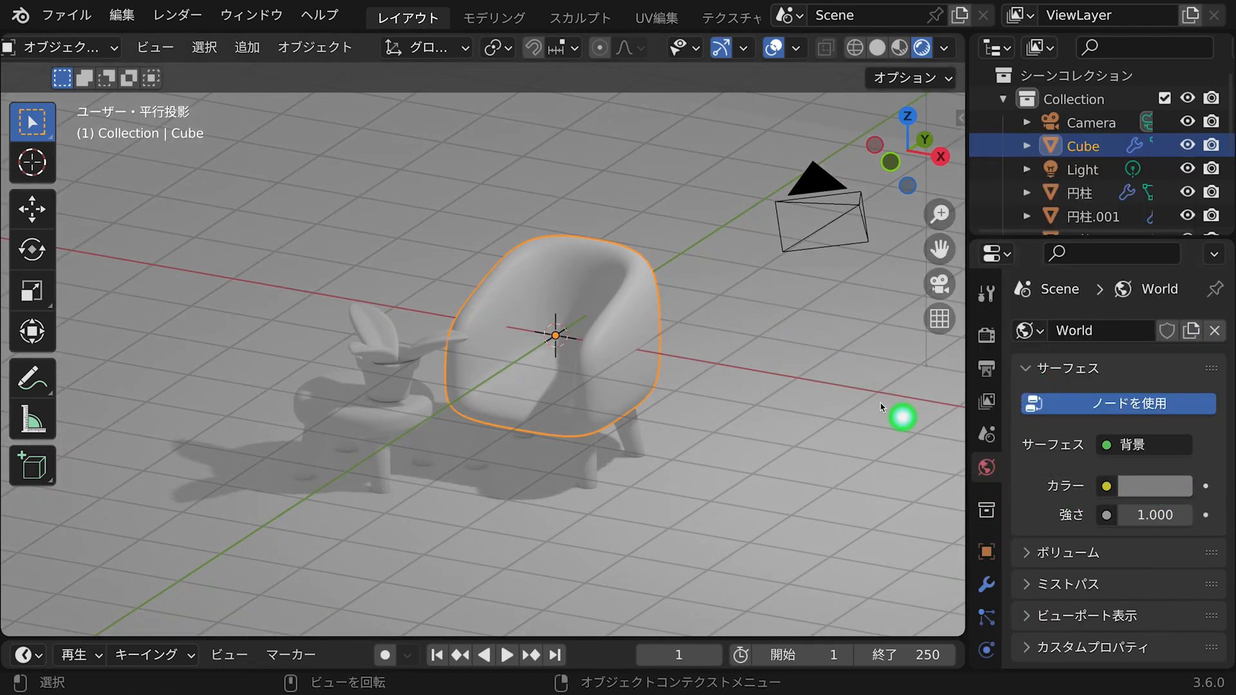
Set the base color of the armchair body's material to soft pink and rename the material "pink".
{"action": "scroll", "coordinate": [989, 613], "scroll_direction": "down", "scroll_amount": 5}
{"action": "left_click", "coordinate": [992, 605]}
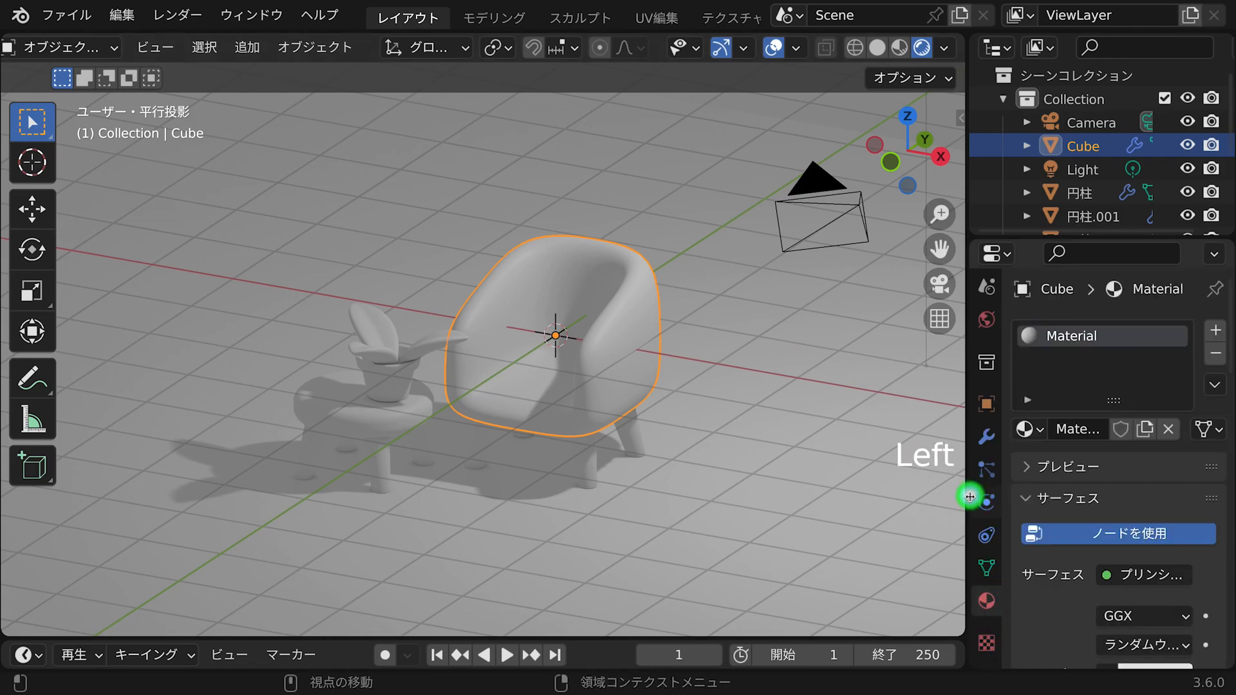
{"action": "left_click_drag", "start_coordinate": [967, 502], "coordinate": [950, 501]}
{"action": "scroll", "coordinate": [1131, 513], "scroll_direction": "down", "scroll_amount": 10}
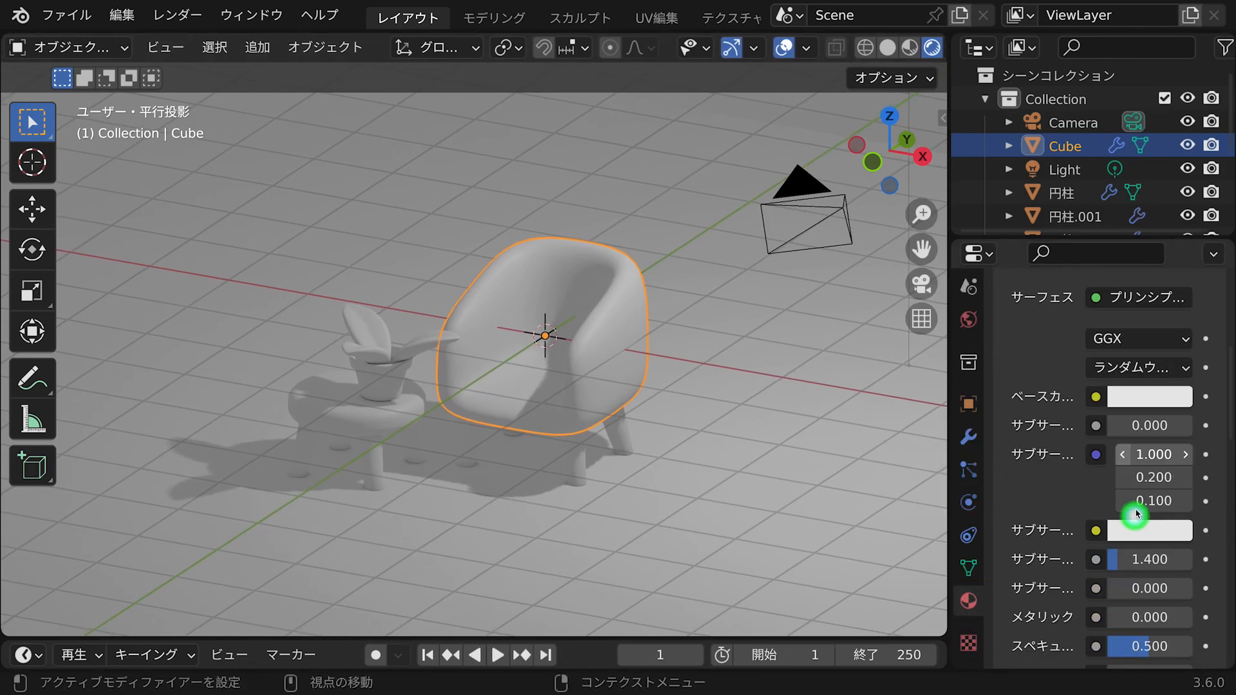
{"action": "left_click", "coordinate": [1177, 370]}
{"action": "left_click_drag", "start_coordinate": [1091, 152], "coordinate": [1077, 155]}
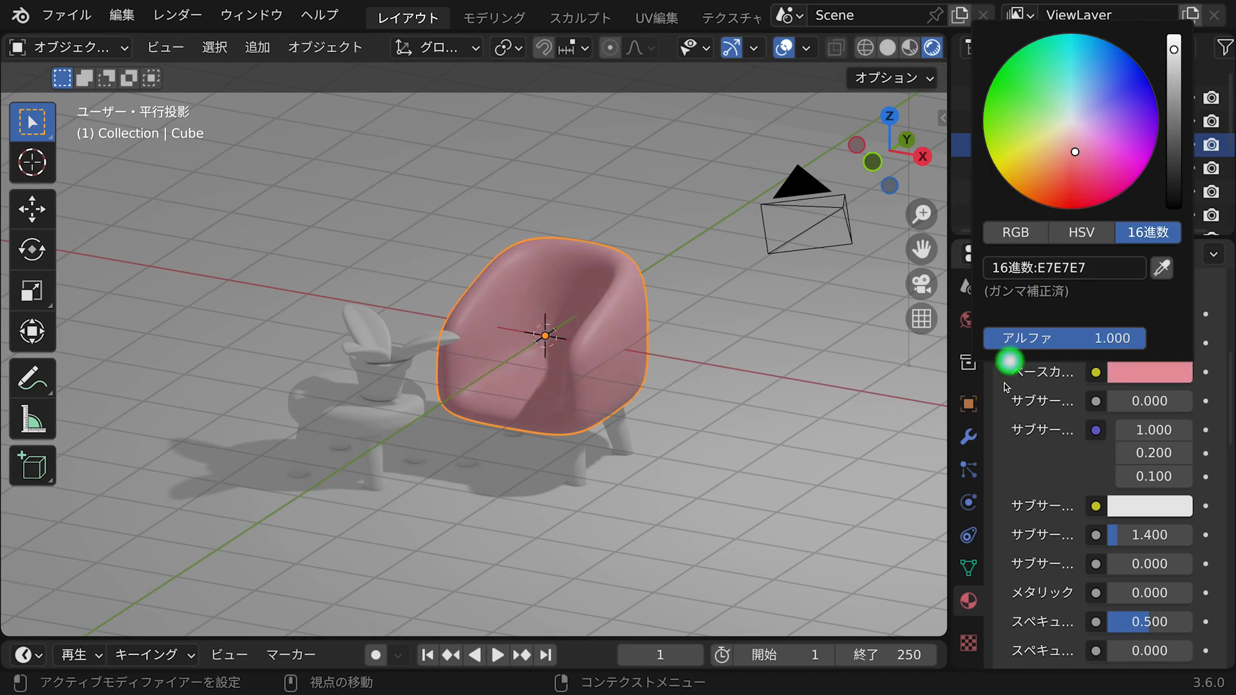
{"action": "scroll", "coordinate": [1139, 352], "scroll_direction": "up", "scroll_amount": 8}
{"action": "double_click", "coordinate": [1071, 290]}
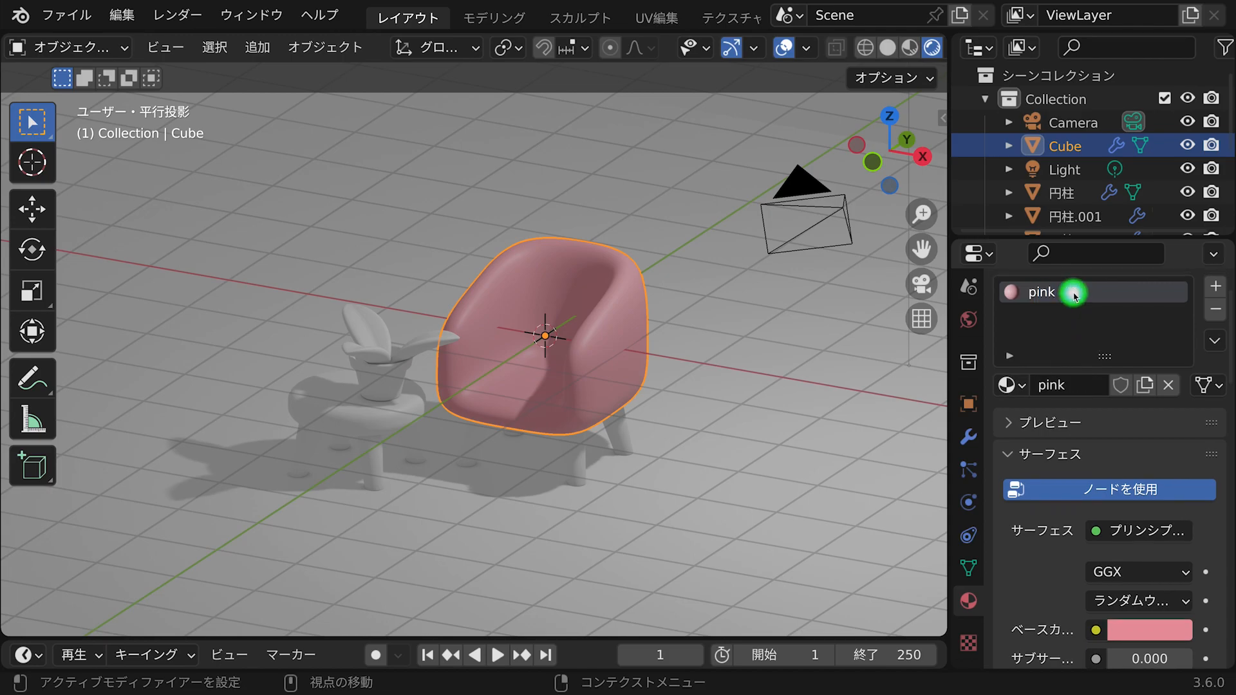
Assign the existing pink material to the plant pot.
{"action": "middle_click_drag", "start_coordinate": [650, 306], "coordinate": [381, 388]}
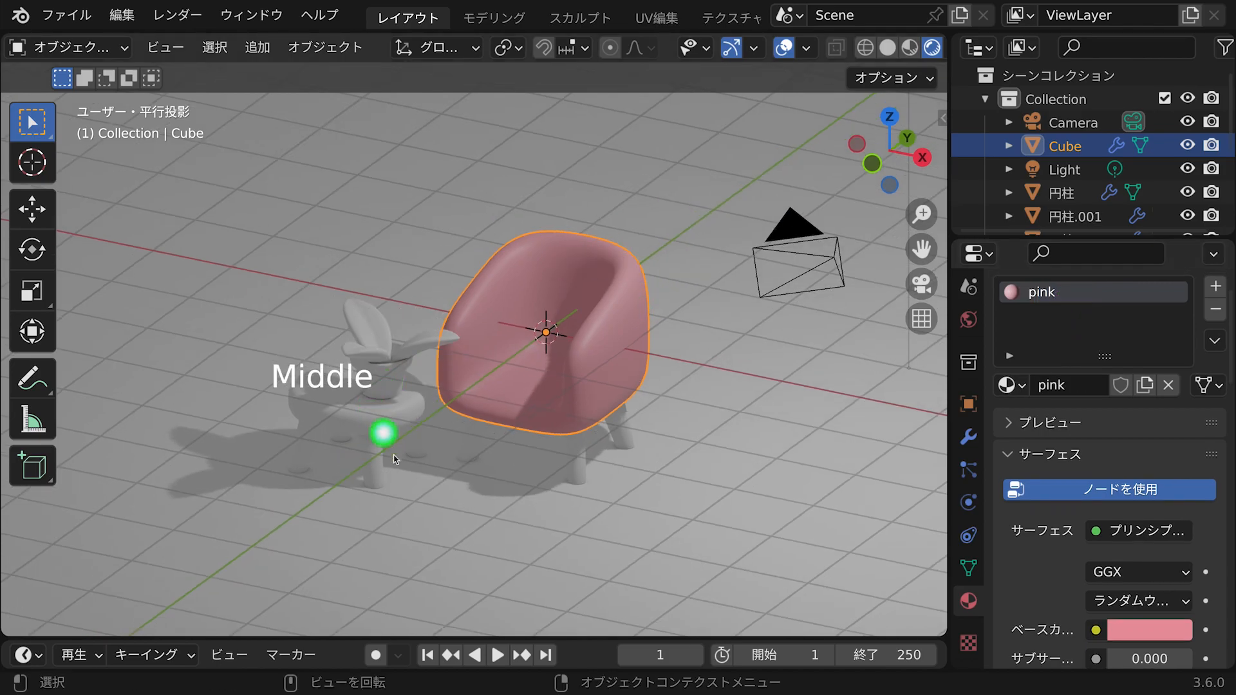
{"action": "left_click", "coordinate": [399, 472]}
{"action": "left_click", "coordinate": [384, 380]}
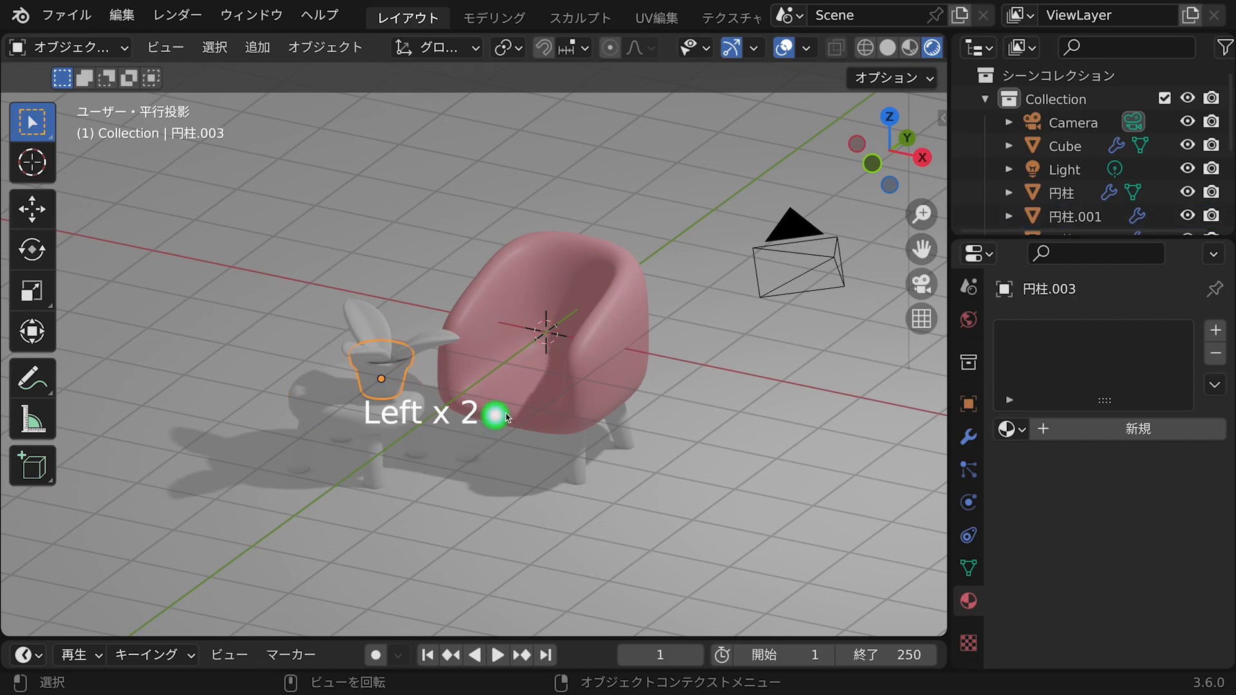
{"action": "left_click", "coordinate": [1009, 430]}
{"action": "left_click", "coordinate": [937, 194]}
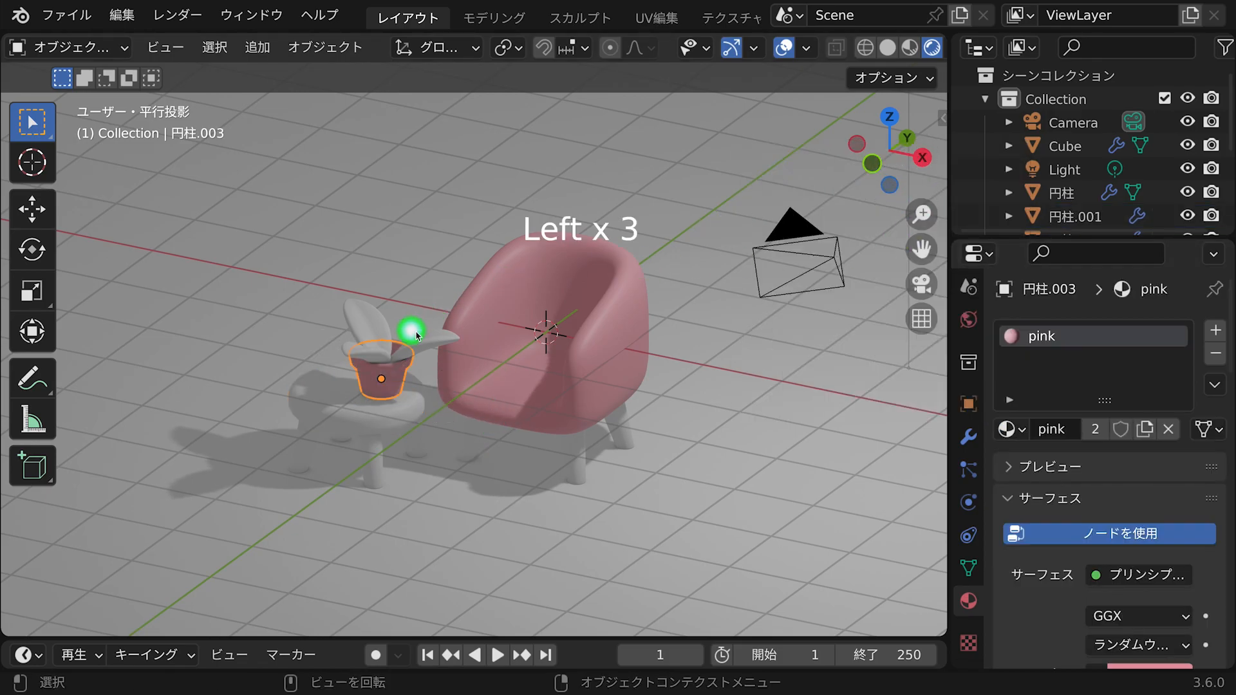
Create a new material on the upright leaf and set its base color to a medium green.
{"action": "left_click", "coordinate": [369, 325]}
{"action": "left_click", "coordinate": [1107, 431]}
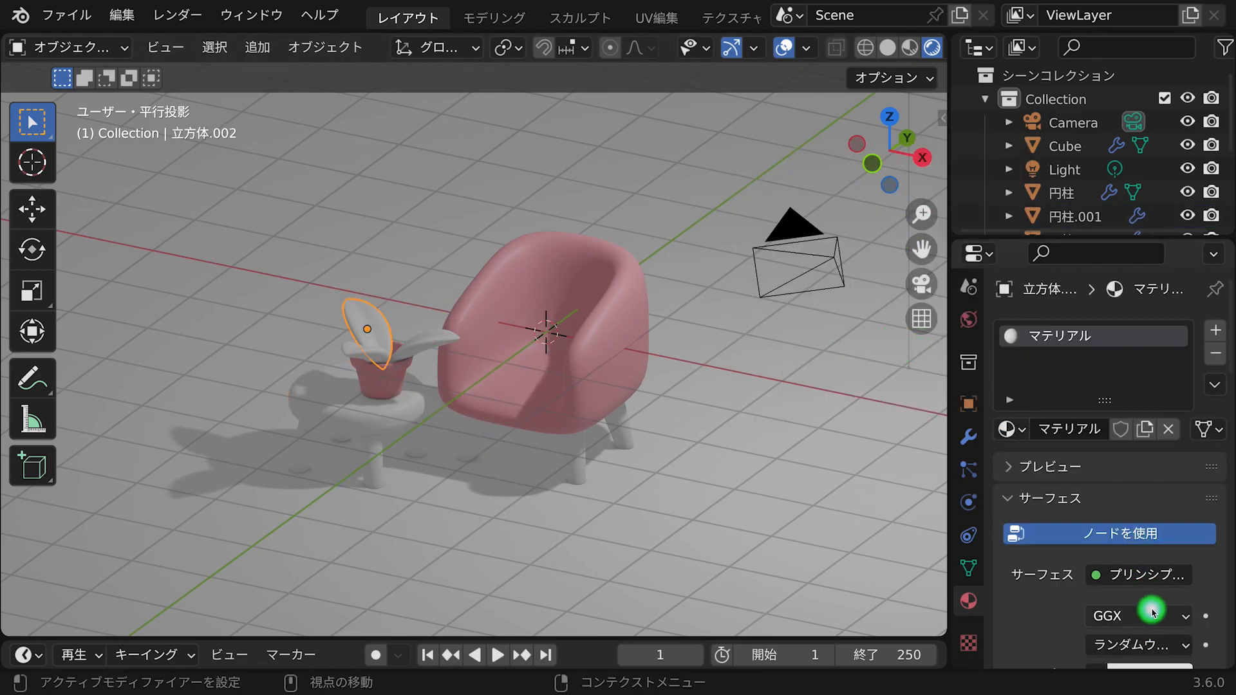
{"action": "scroll", "coordinate": [1152, 612], "scroll_direction": "down", "scroll_amount": 5}
{"action": "left_click", "coordinate": [1149, 546]}
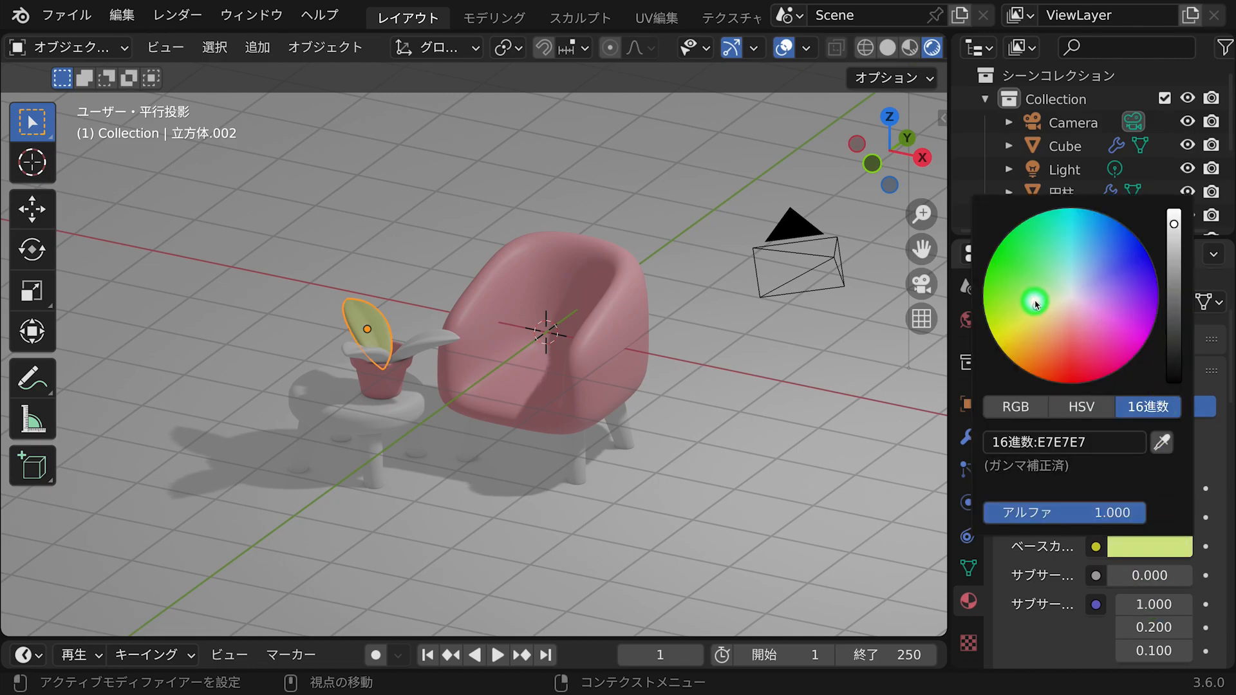
{"action": "left_click_drag", "start_coordinate": [1183, 270], "coordinate": [1173, 255]}
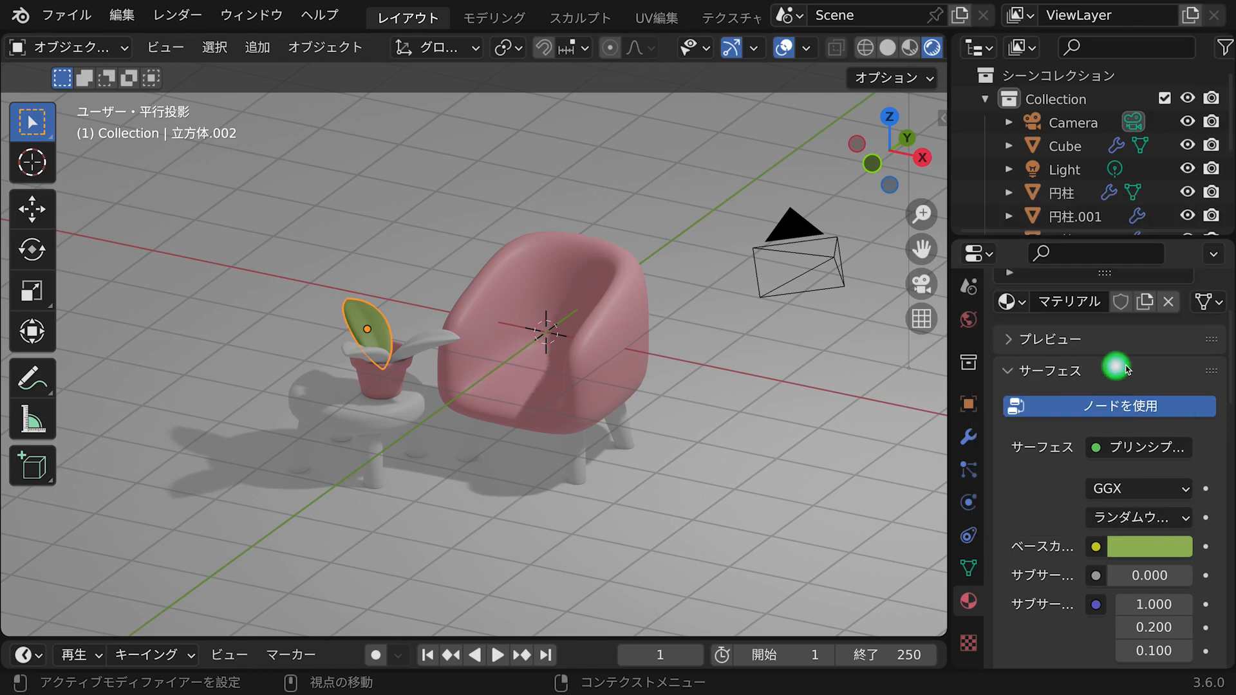
{"action": "left_click", "coordinate": [1126, 543]}
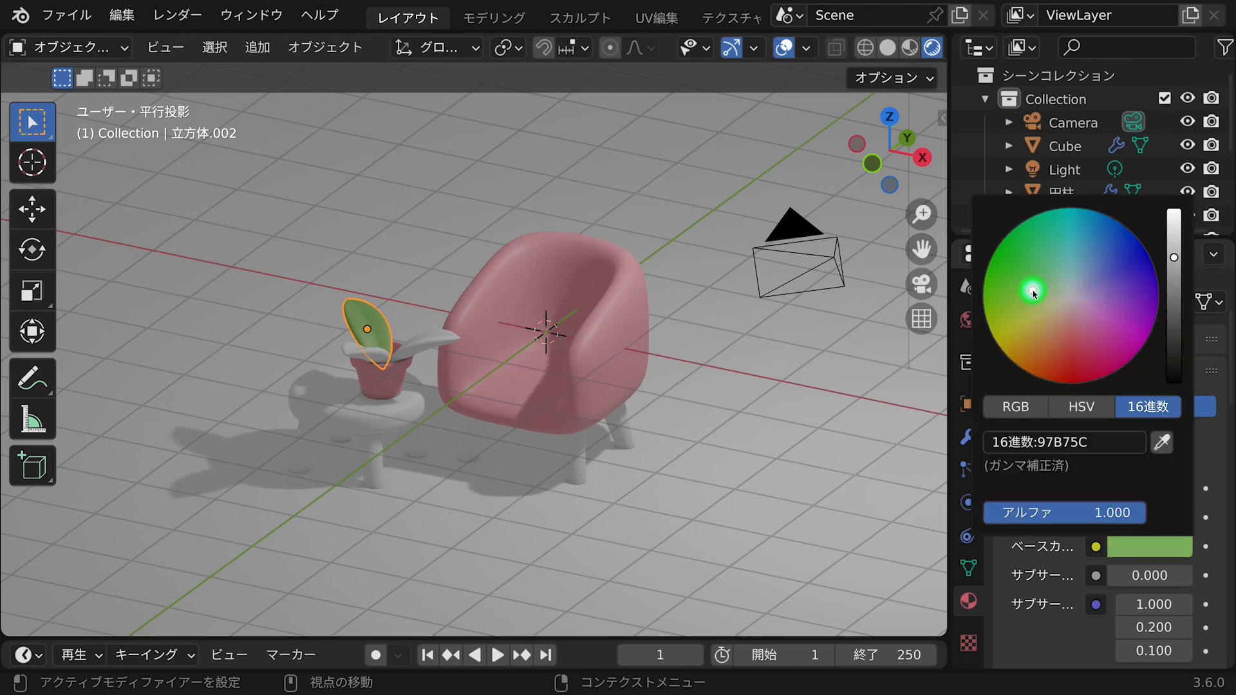
Assign the green leaf material マテリアル to the other two leaves.
{"action": "left_click", "coordinate": [372, 350]}
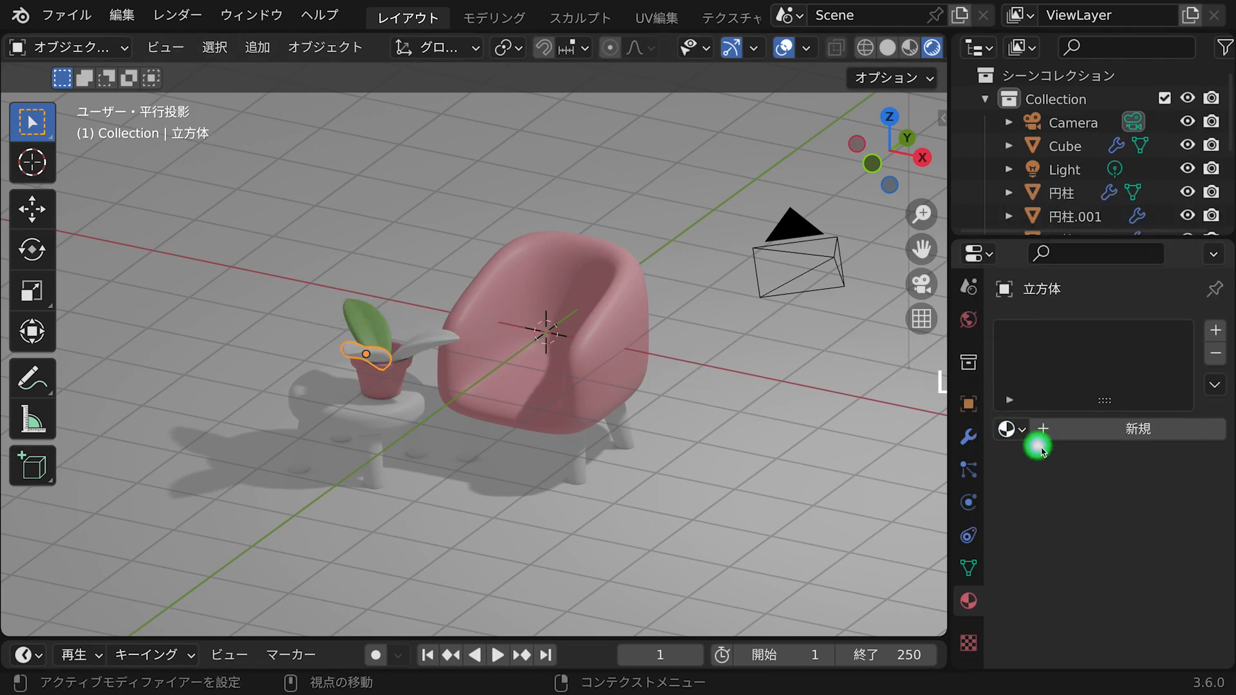
{"action": "left_click", "coordinate": [1009, 431]}
{"action": "left_click", "coordinate": [947, 218]}
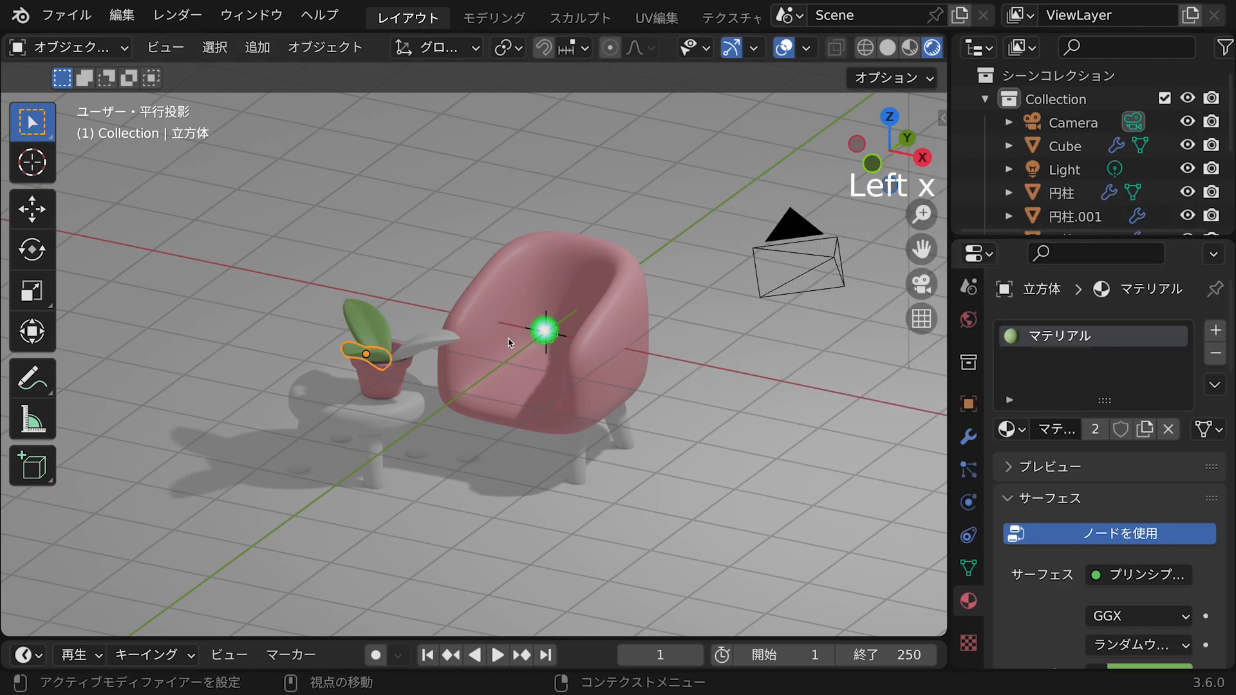
{"action": "left_click", "coordinate": [434, 339]}
{"action": "left_click", "coordinate": [1009, 430]}
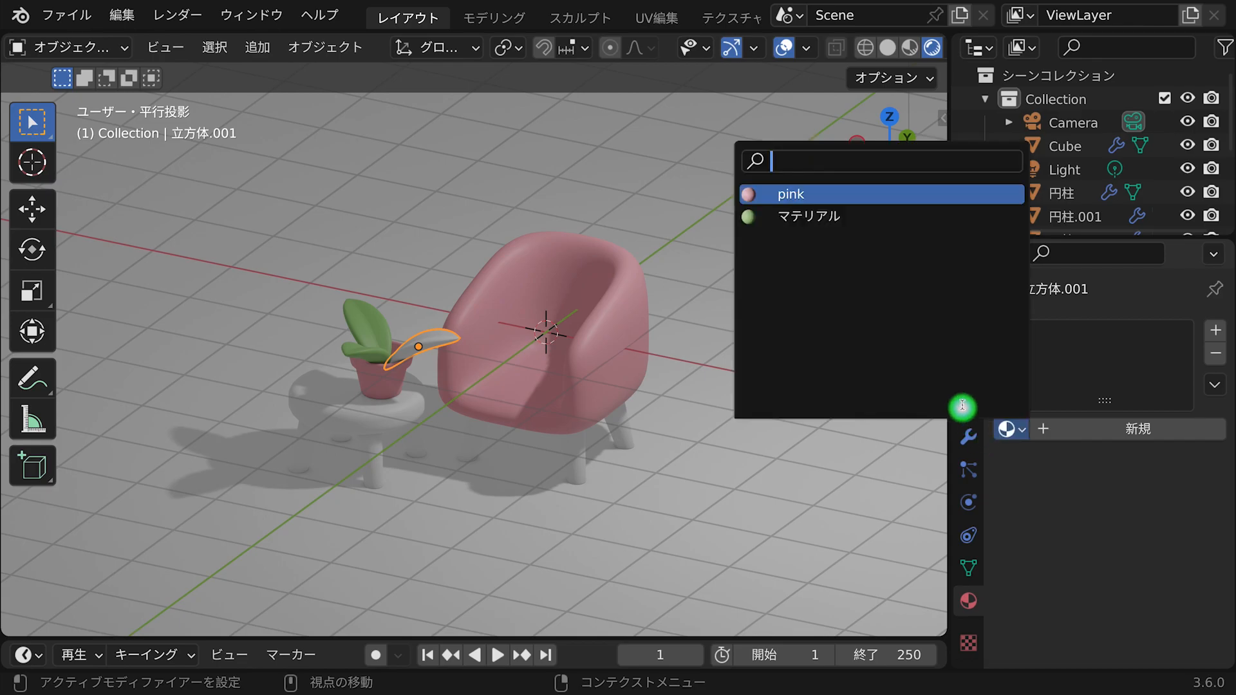
{"action": "left_click", "coordinate": [927, 221]}
Create a new material for the floor plane and darken its base color to a medium gray.
{"action": "left_click", "coordinate": [388, 426]}
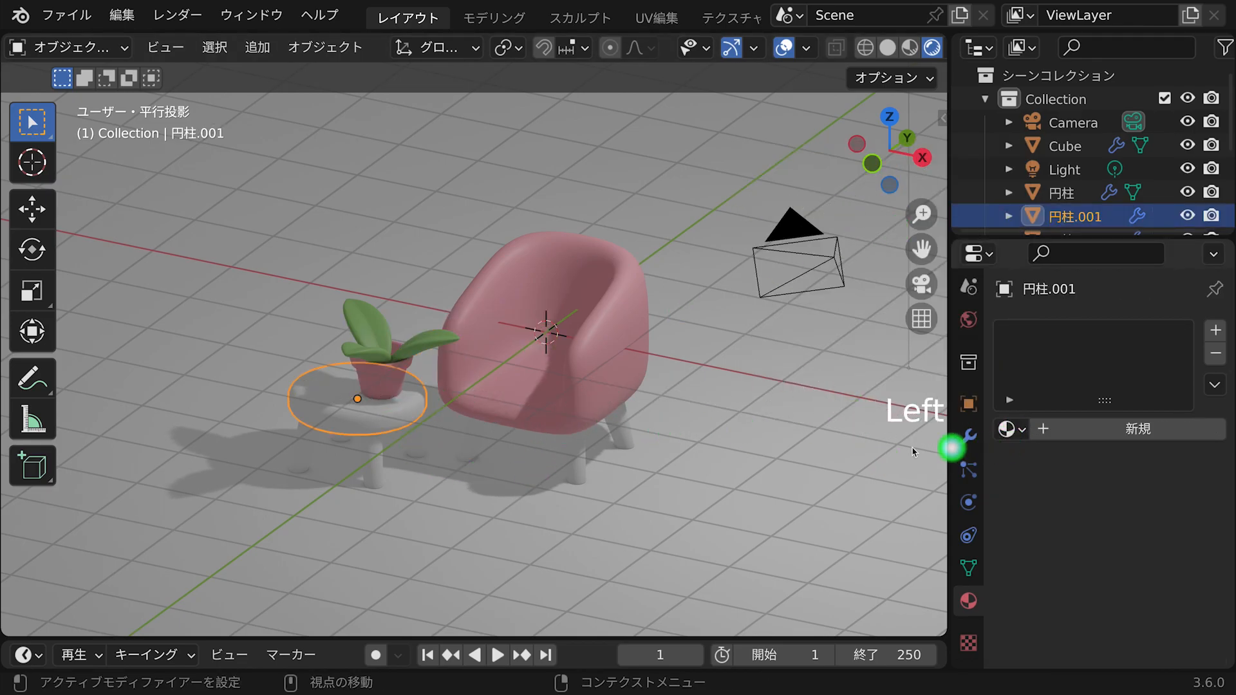
{"action": "left_click", "coordinate": [566, 491]}
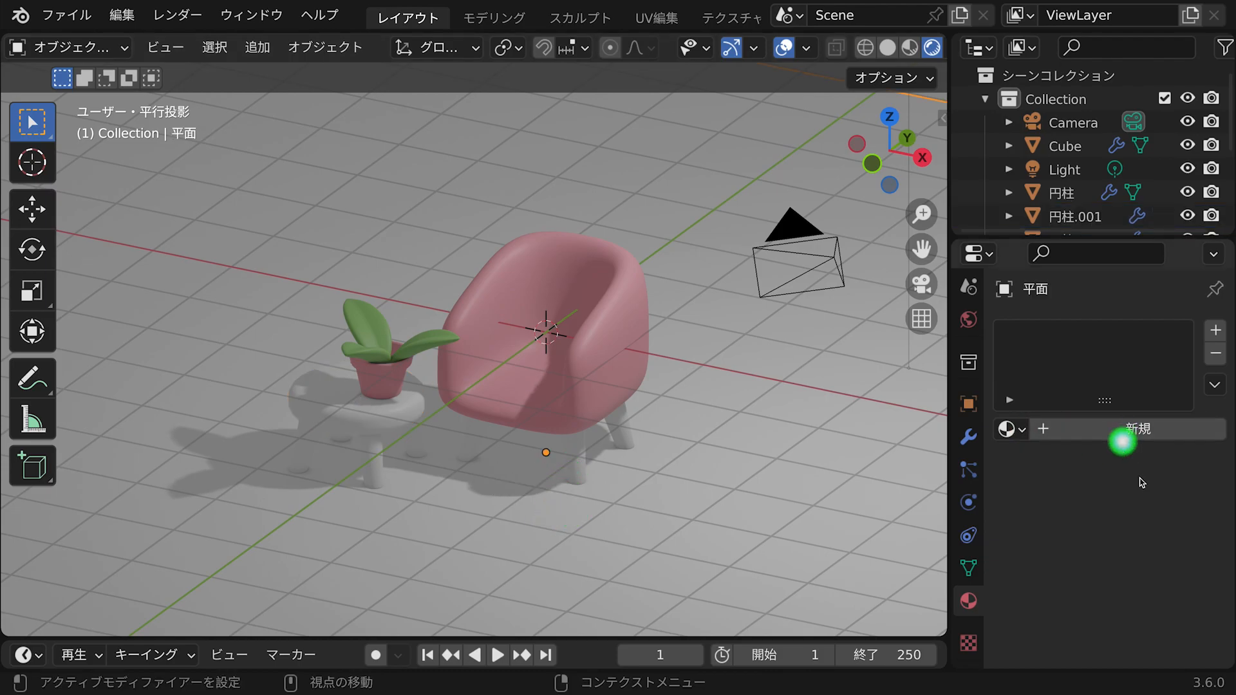
{"action": "left_click", "coordinate": [1122, 430]}
{"action": "scroll", "coordinate": [1150, 583], "scroll_direction": "down", "scroll_amount": 5}
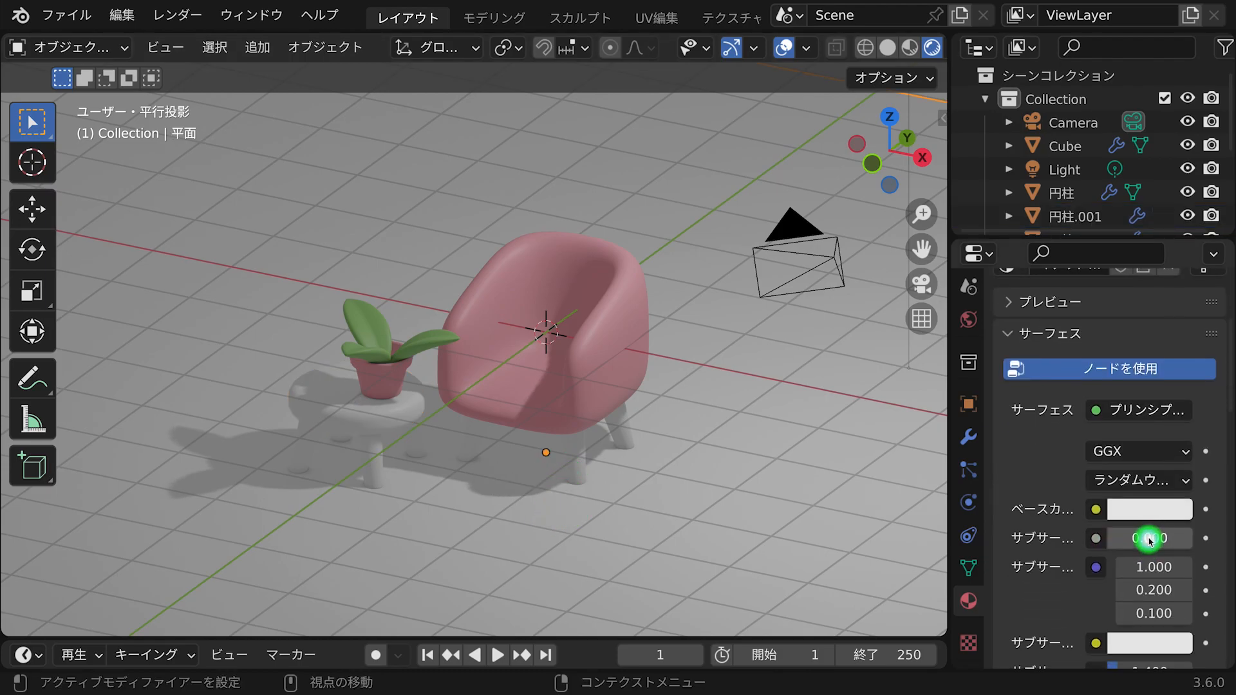
{"action": "left_click", "coordinate": [1157, 515]}
{"action": "left_click_drag", "start_coordinate": [1179, 248], "coordinate": [1172, 258]}
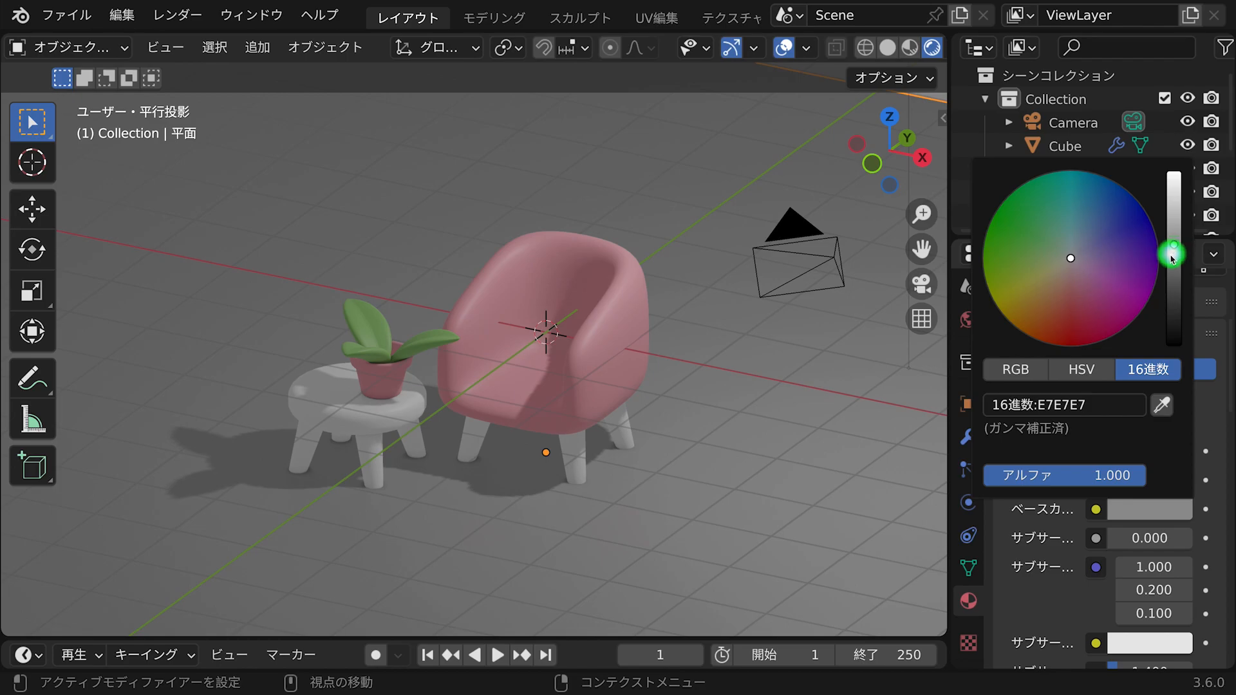
Reduce the roughness of the floor plane's material to give it a glossy, reflective finish.
{"action": "scroll", "coordinate": [1055, 540], "scroll_direction": "down", "scroll_amount": 5}
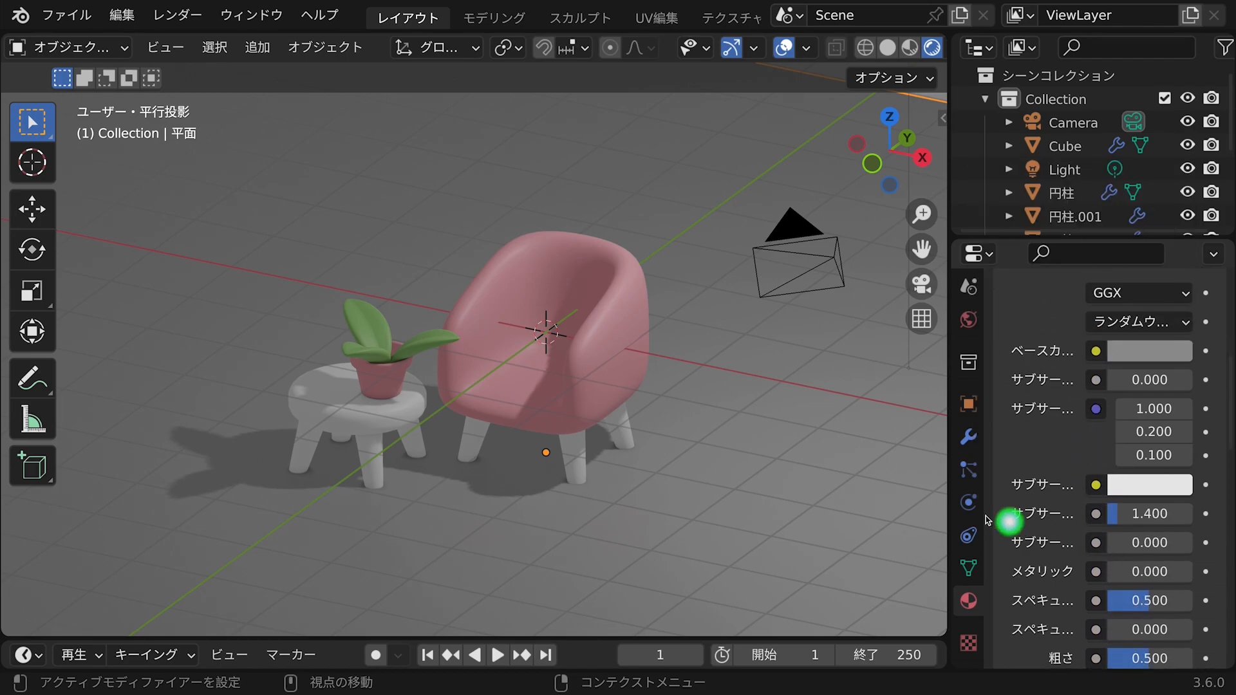
{"action": "left_click_drag", "start_coordinate": [948, 500], "coordinate": [902, 499]}
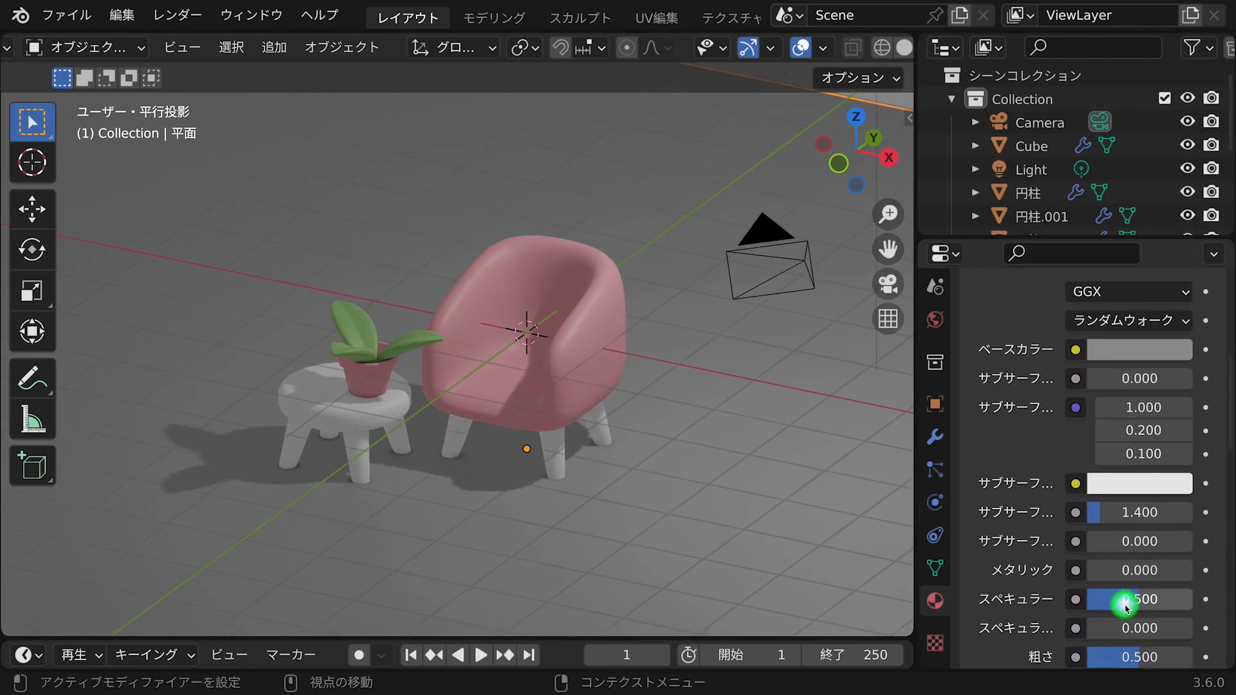
{"action": "scroll", "coordinate": [1120, 605], "scroll_direction": "down", "scroll_amount": 3}
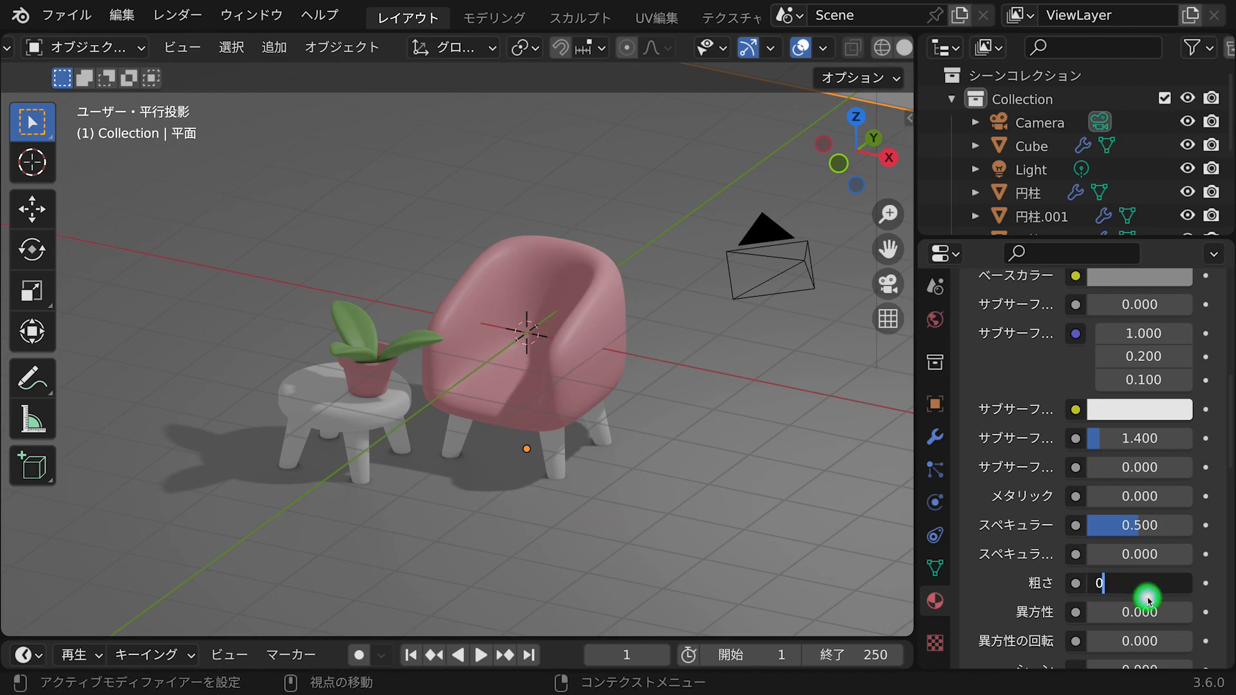
{"action": "scroll", "coordinate": [1073, 389], "scroll_direction": "up", "scroll_amount": 6}
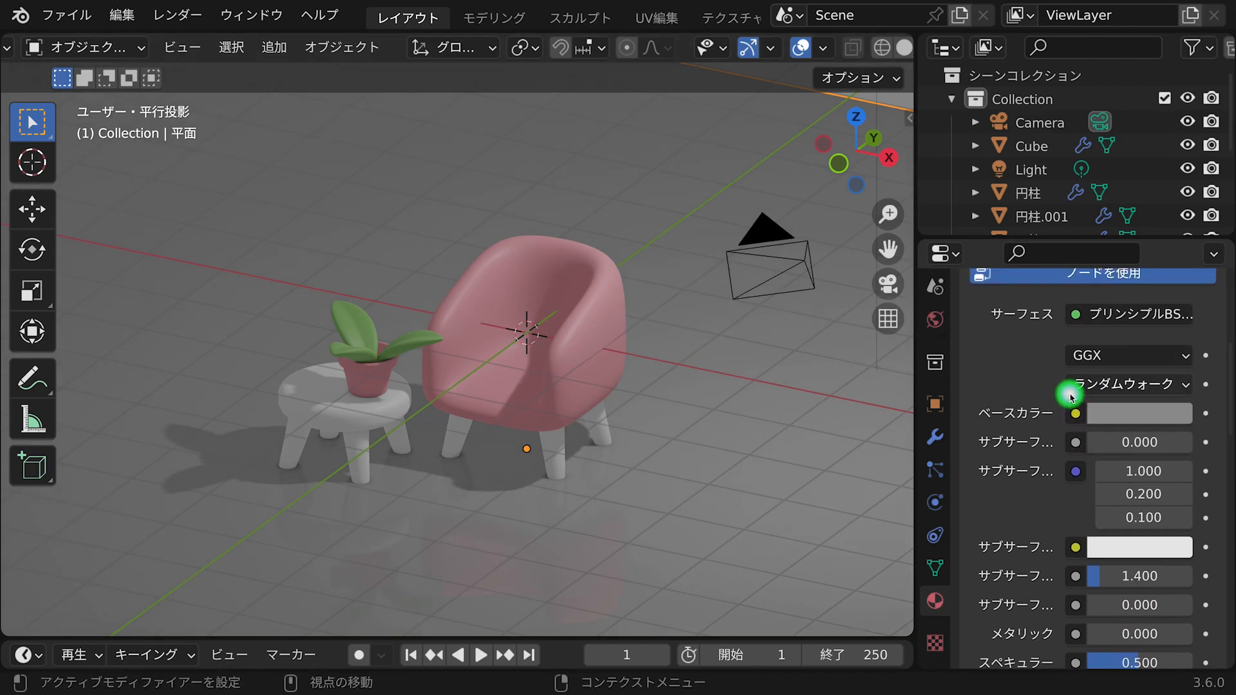
Create a new material on the armchair legs and set its base color to a dark brown.
{"action": "left_click", "coordinate": [572, 475]}
{"action": "left_click", "coordinate": [1094, 430]}
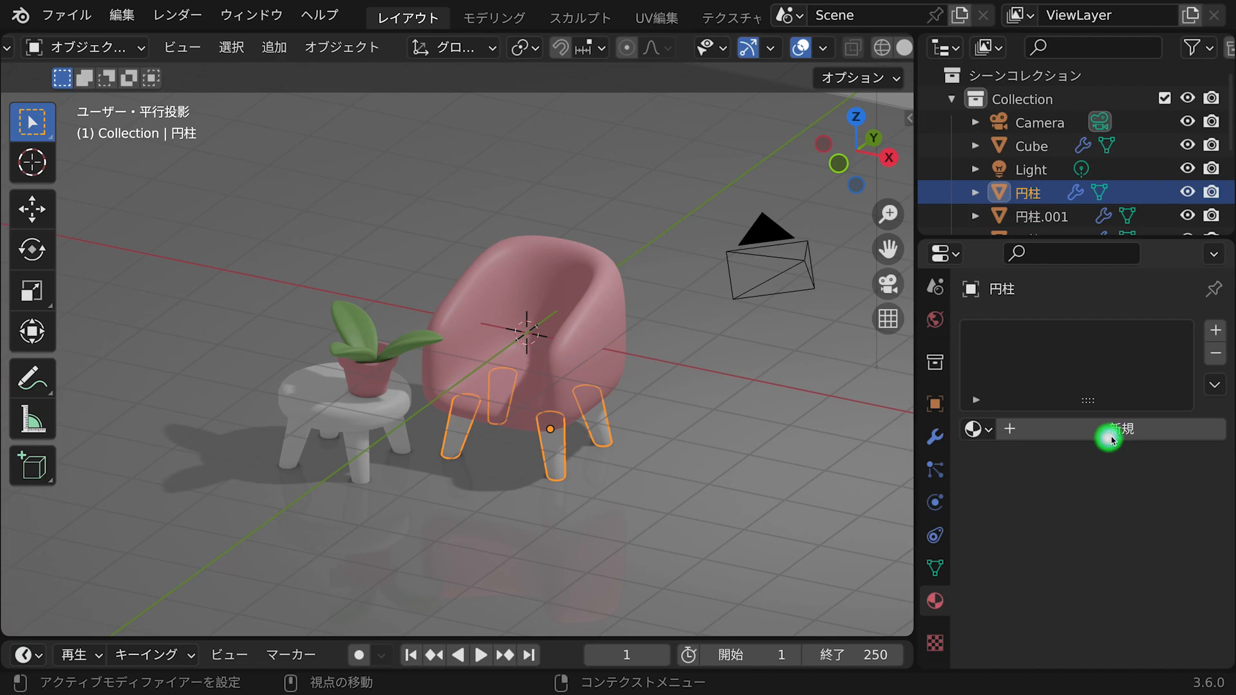
{"action": "scroll", "coordinate": [1136, 604], "scroll_direction": "down", "scroll_amount": 2}
{"action": "left_click", "coordinate": [1135, 603]}
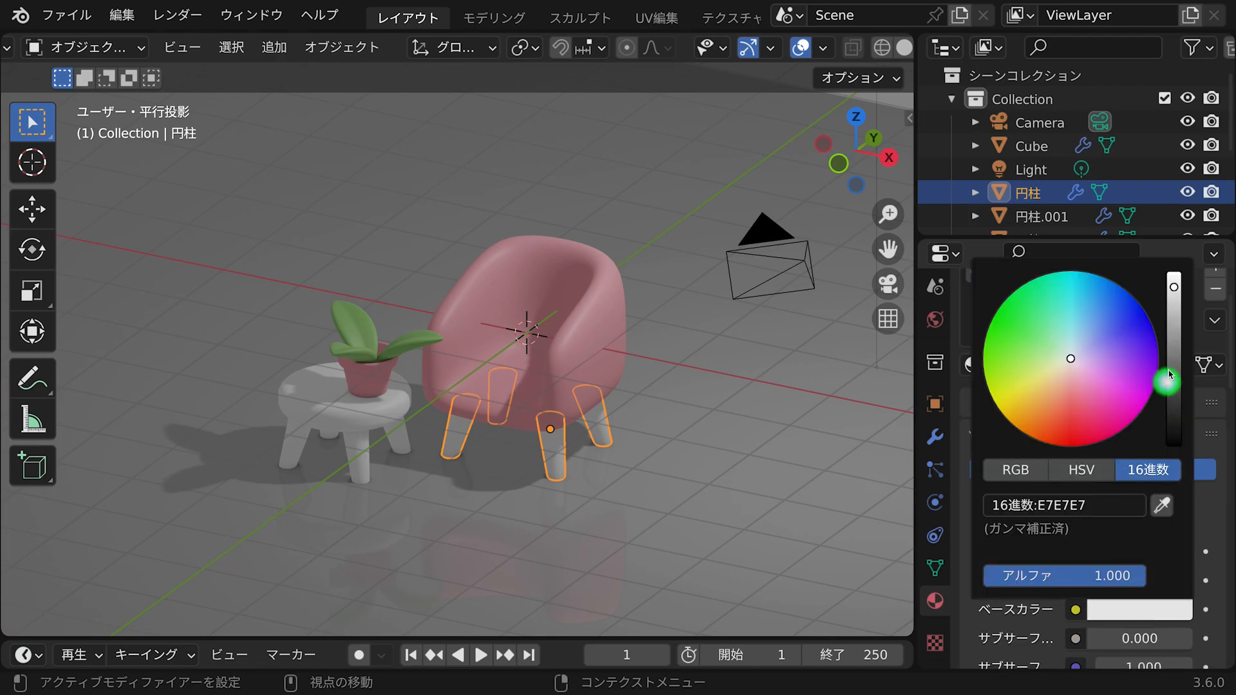
{"action": "left_click", "coordinate": [1181, 368]}
{"action": "left_click", "coordinate": [1056, 383]}
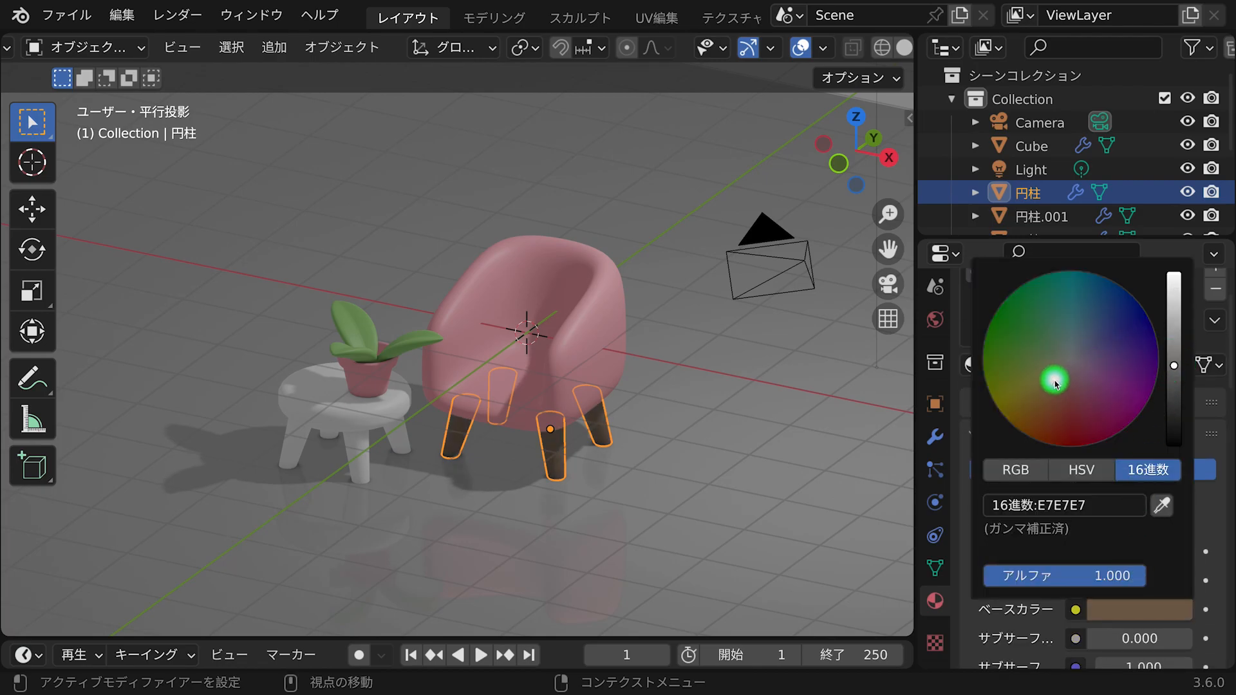
Rename the armchair legs' material as brown.
{"action": "left_click", "coordinate": [363, 458]}
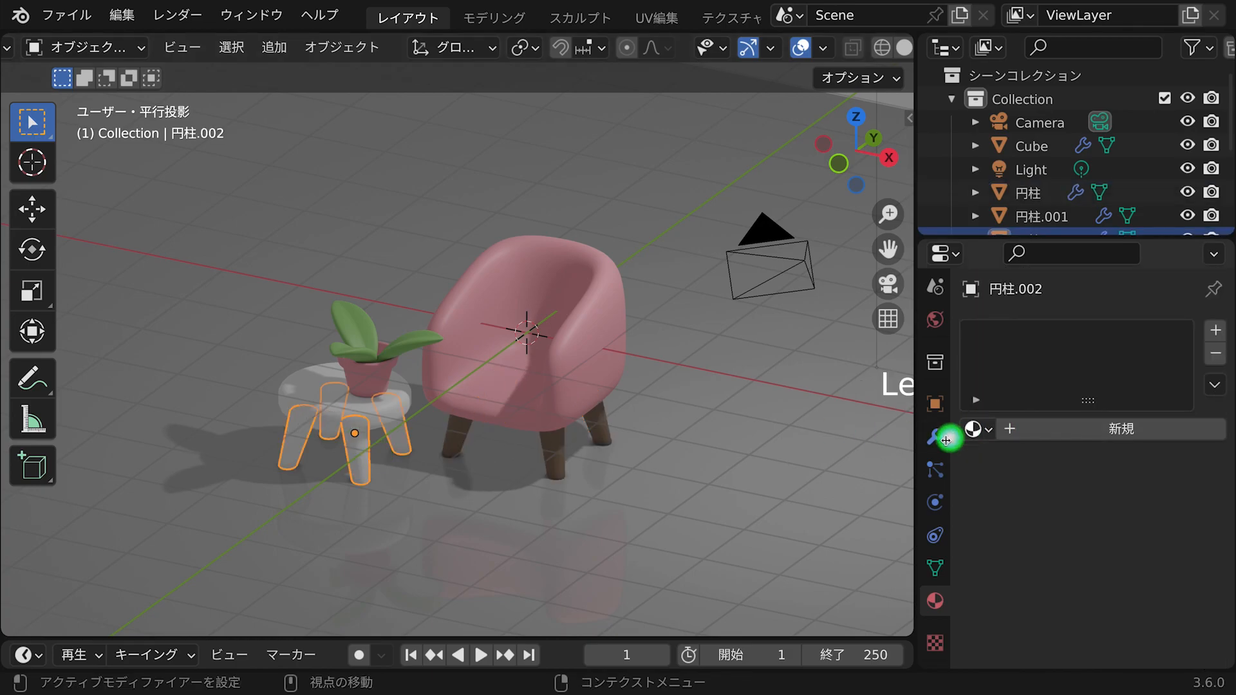
{"action": "left_click", "coordinate": [566, 450]}
{"action": "left_click", "coordinate": [1074, 351]}
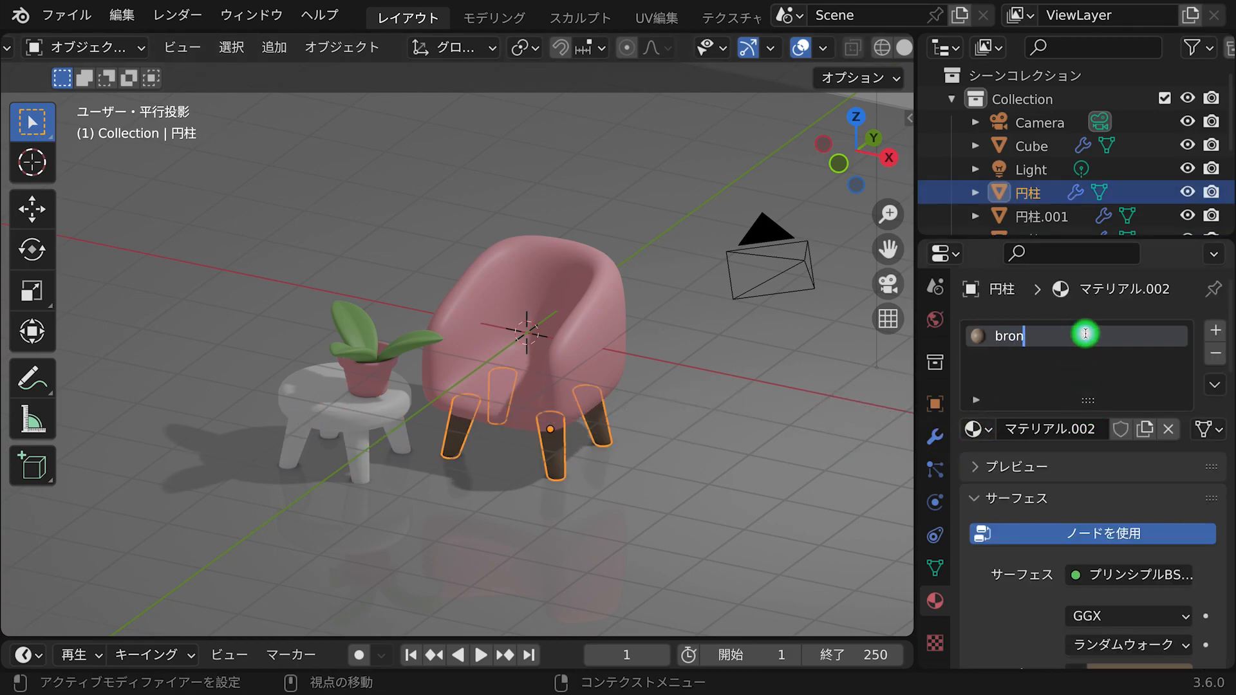
Assign the existing brown material to the stool legs.
{"action": "left_click", "coordinate": [361, 462]}
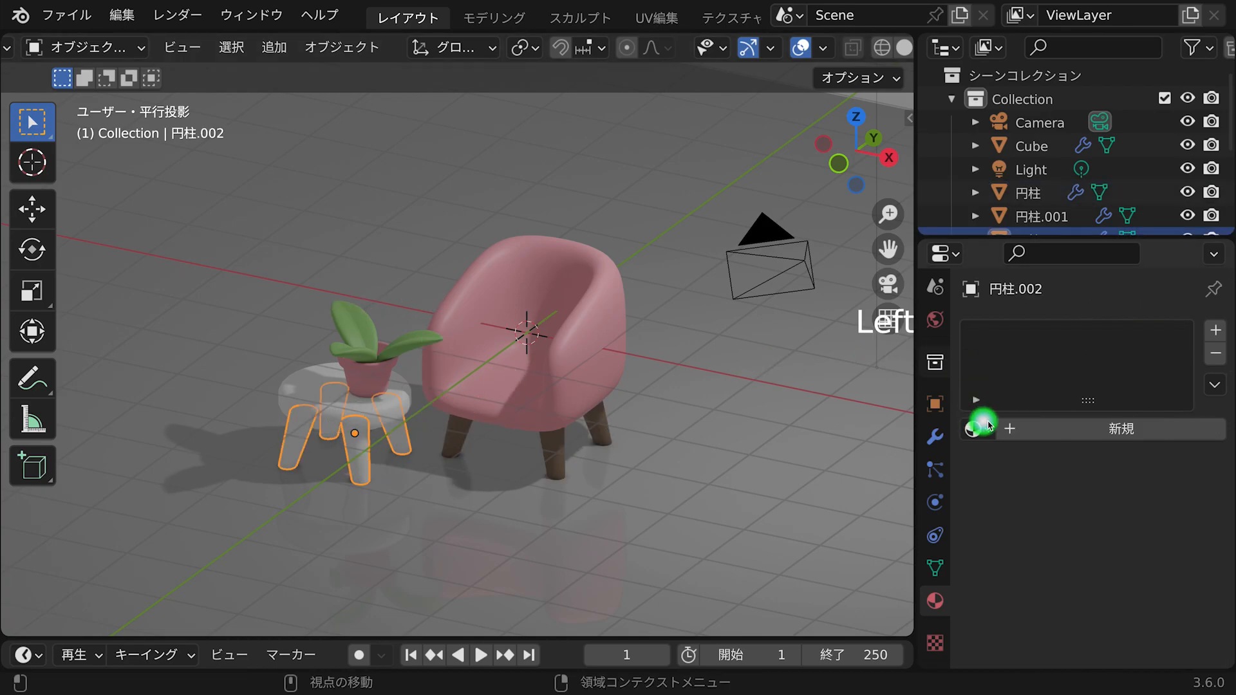
{"action": "left_click", "coordinate": [967, 430]}
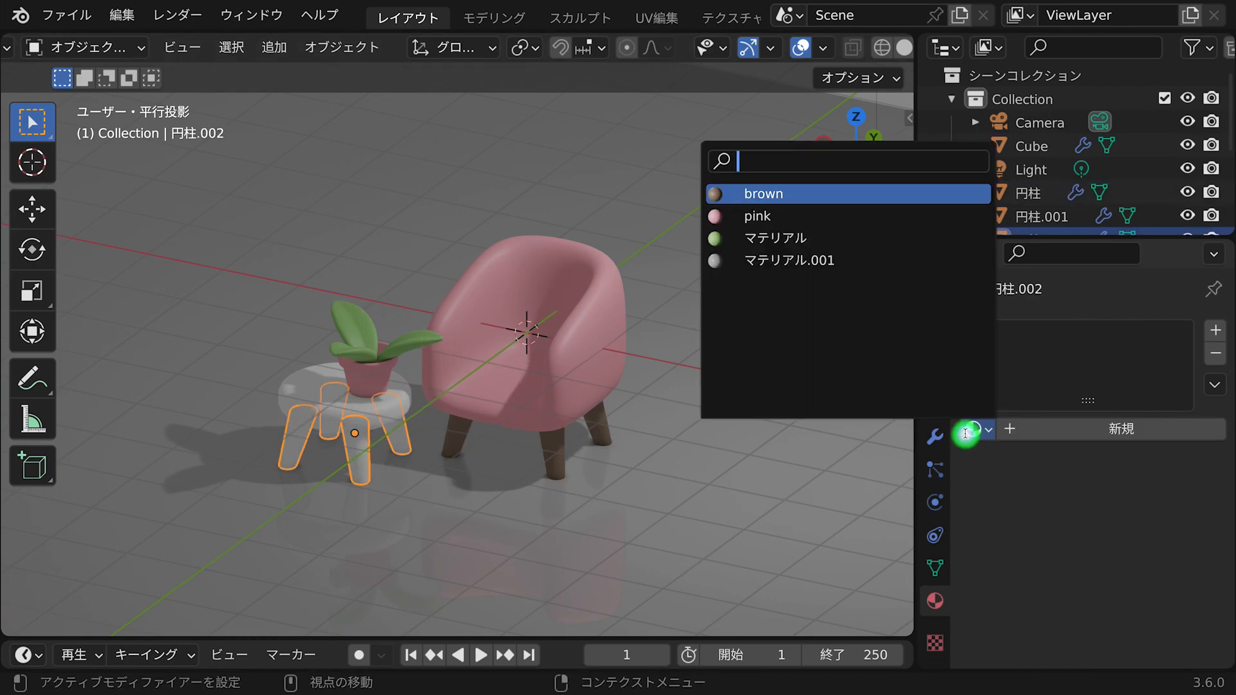
{"action": "left_click", "coordinate": [910, 191]}
Create a new material on the stool seat and set its base color to a light orange-tan.
{"action": "left_click", "coordinate": [323, 403]}
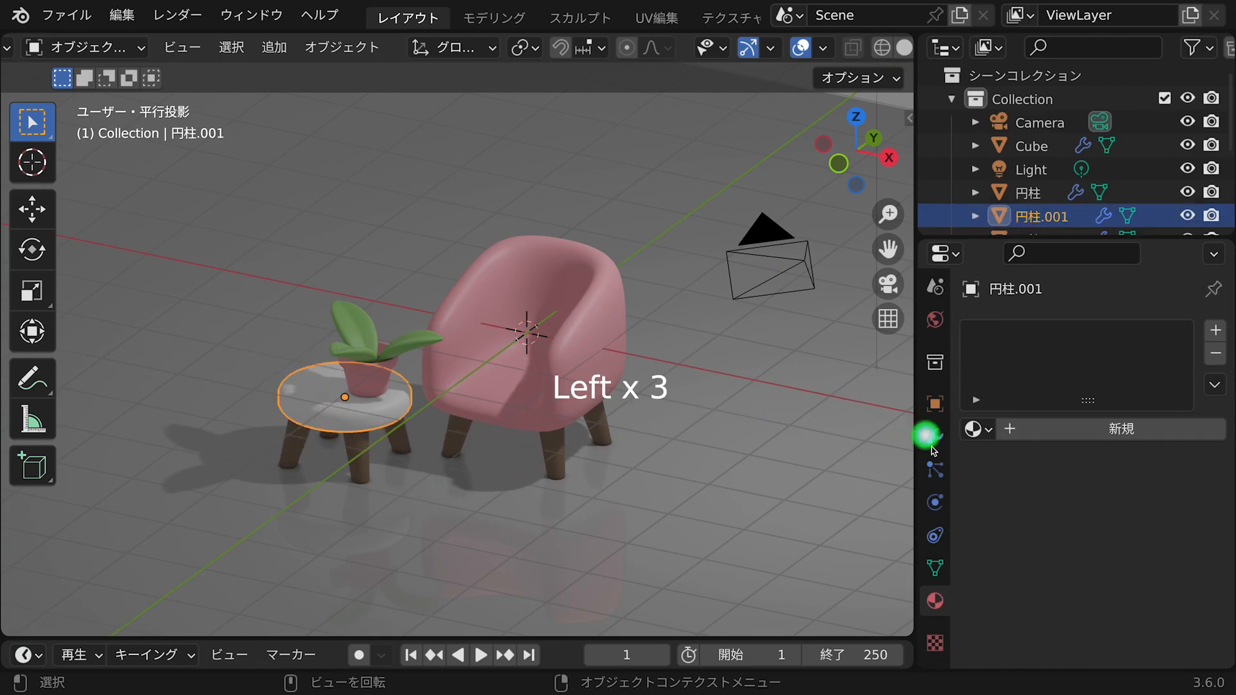
{"action": "middle_click_drag", "start_coordinate": [766, 431], "coordinate": [759, 444]}
{"action": "middle_click_drag", "start_coordinate": [757, 435], "coordinate": [745, 449]}
{"action": "left_click", "coordinate": [1121, 429]}
{"action": "scroll", "coordinate": [1131, 592], "scroll_direction": "down", "scroll_amount": 3}
{"action": "left_click", "coordinate": [1134, 583]}
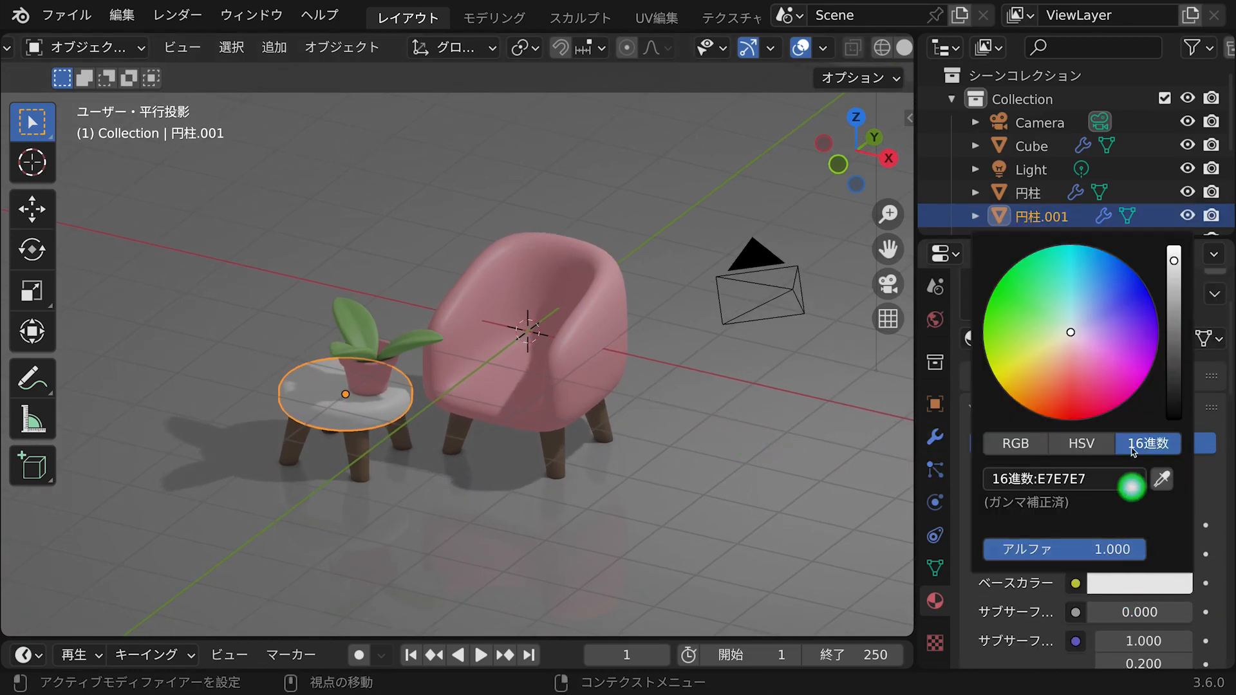
{"action": "left_click_drag", "start_coordinate": [1049, 352], "coordinate": [1051, 365]}
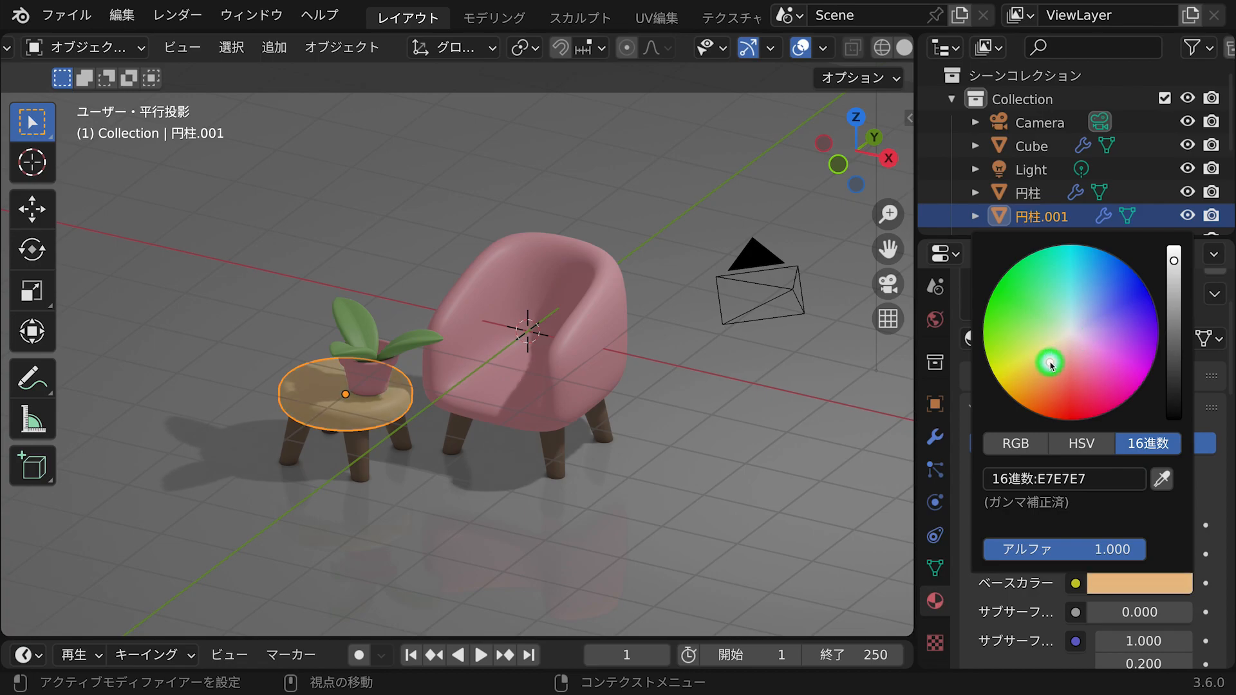
Add an area light at the 3D cursor and move it straight up along Z above the armchair.
{"action": "middle_click_drag", "start_coordinate": [618, 331], "coordinate": [626, 280]}
{"action": "left_click", "coordinate": [620, 353]}
{"action": "middle_click_drag", "start_coordinate": [626, 284], "coordinate": [636, 323], "text": "ctrl"}
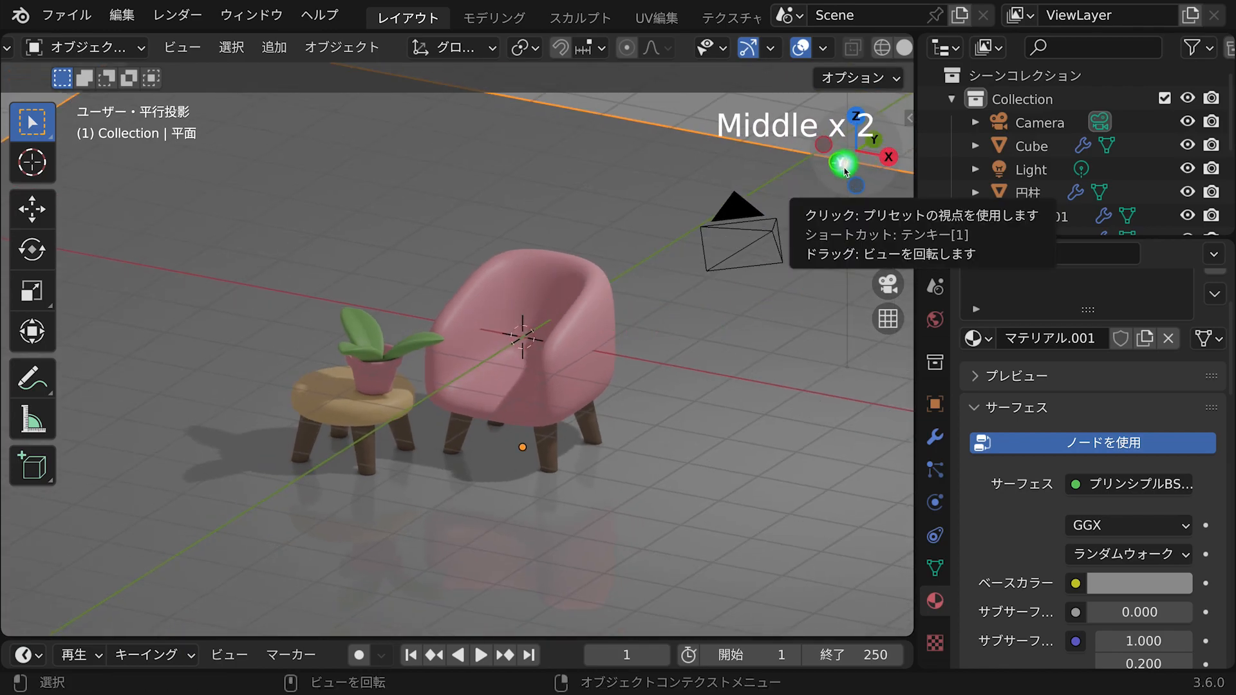
{"action": "middle_click_drag", "start_coordinate": [613, 286], "coordinate": [604, 325]}
{"action": "key", "text": "shift+a"}
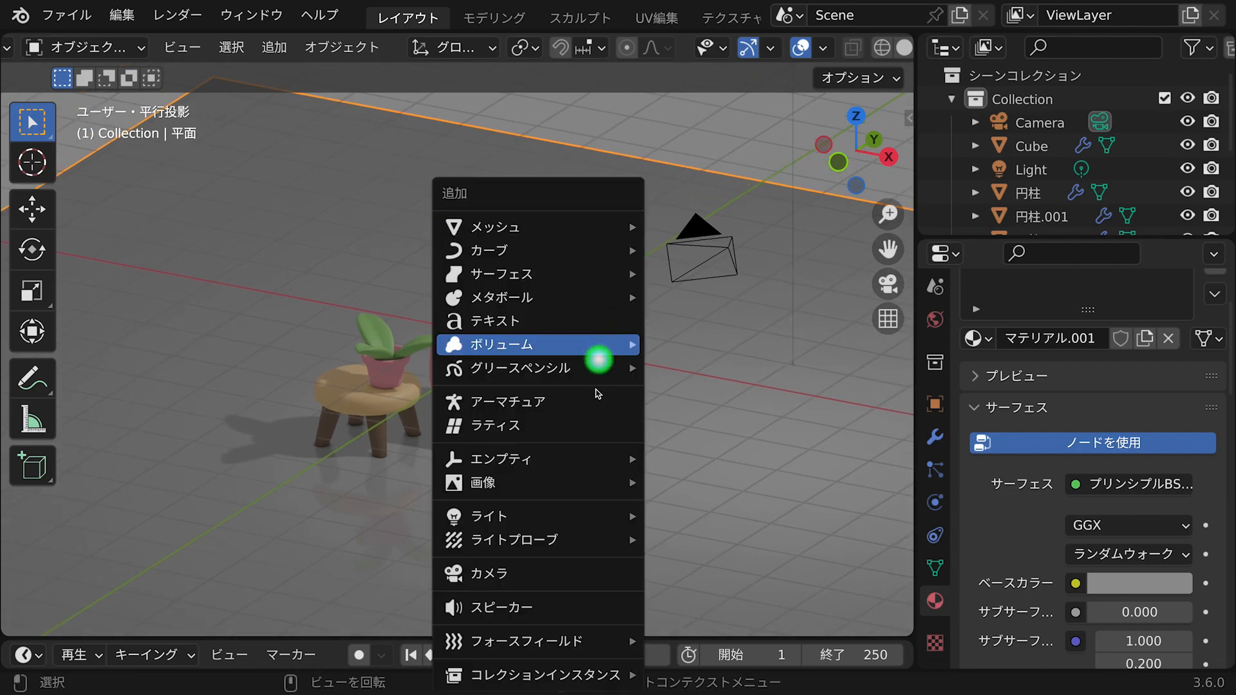
{"action": "mouse_move", "coordinate": [579, 515]}
{"action": "left_click", "coordinate": [715, 582]}
{"action": "key", "text": "g"}
{"action": "key", "text": "z"}
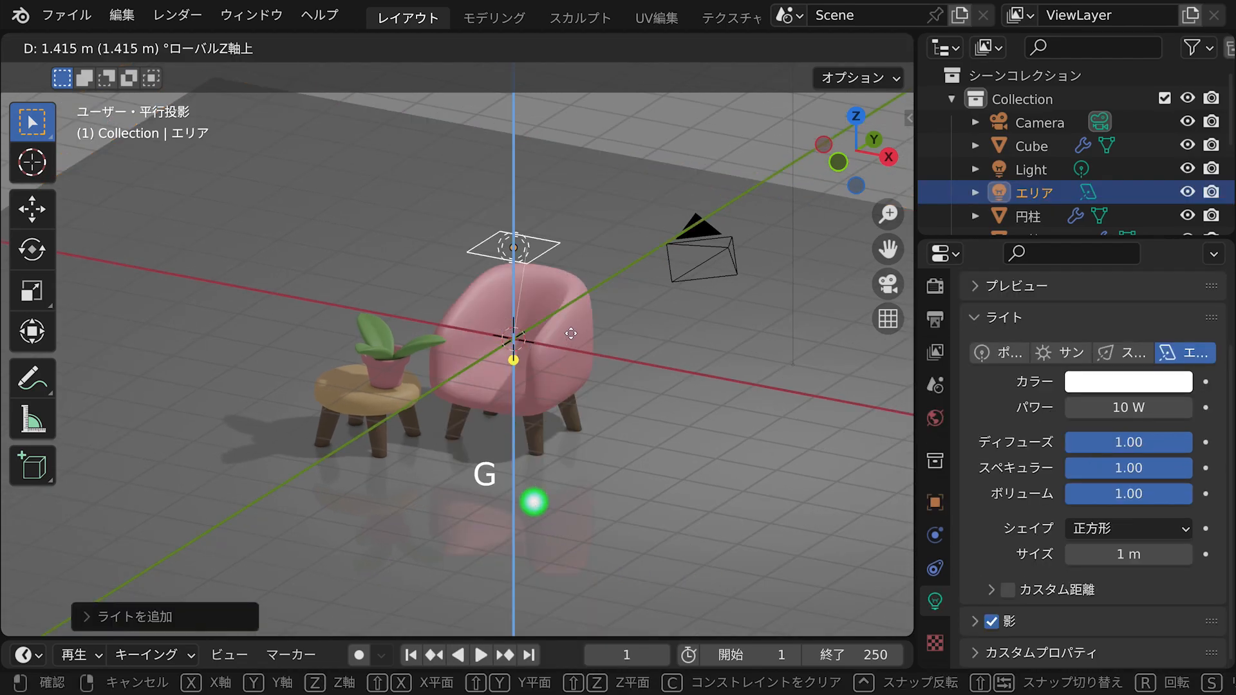
{"action": "left_click", "coordinate": [571, 226]}
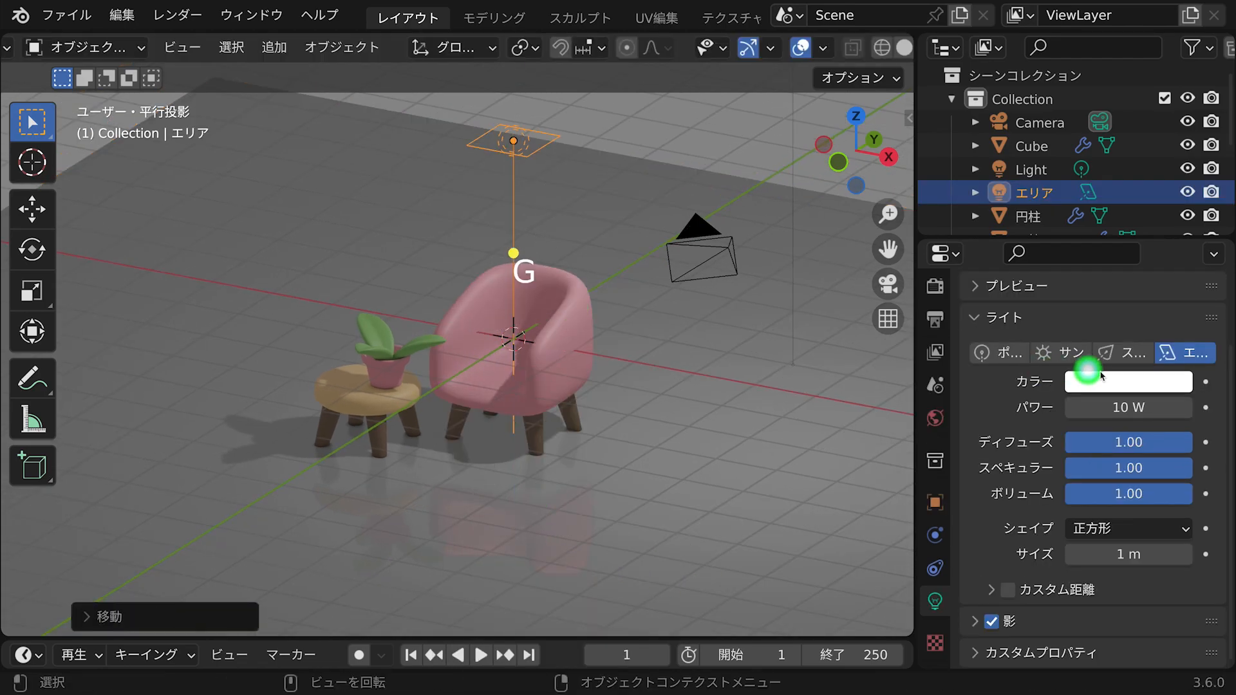
Set the area light's power to 1000 W.
{"action": "left_click", "coordinate": [1118, 404]}
{"action": "type", "text": "1000"}
{"action": "key", "text": "Return"}
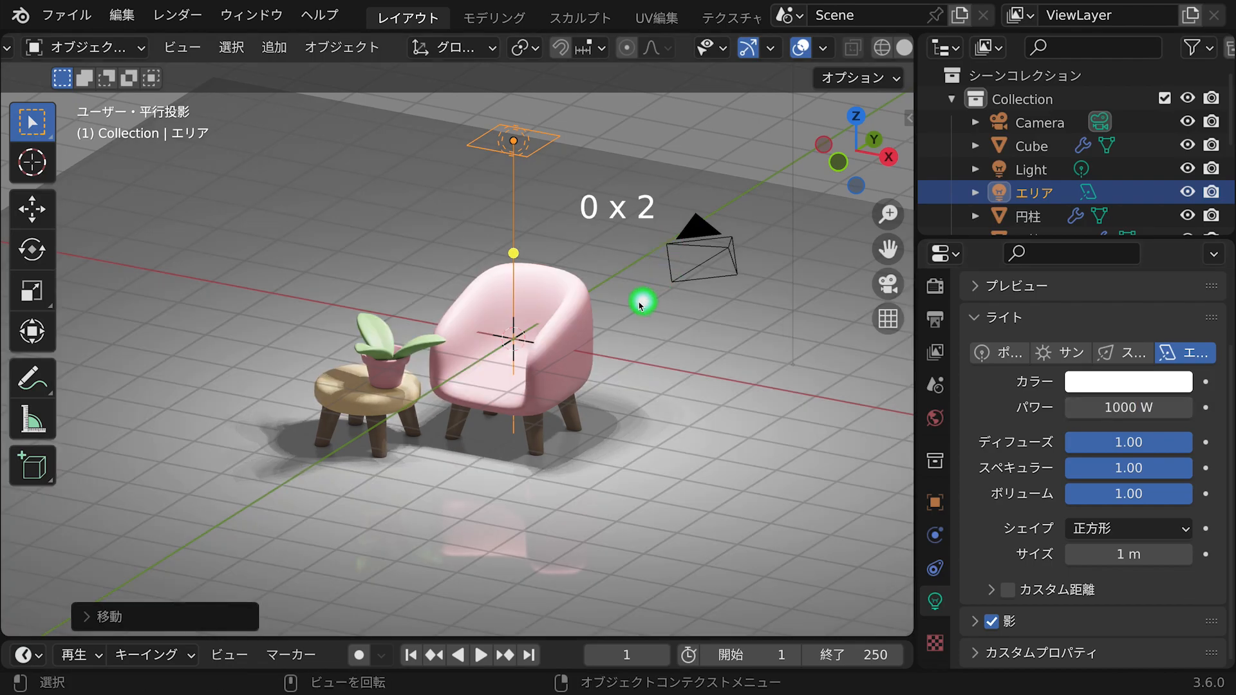
Enlarge the area light and, in front view, raise it much higher above the furniture.
{"action": "key", "text": "s"}
{"action": "left_click", "coordinate": [667, 353]}
{"action": "key", "text": "s"}
{"action": "left_click", "coordinate": [838, 164]}
{"action": "left_click", "coordinate": [839, 164]}
{"action": "key", "text": "g"}
{"action": "middle_click", "coordinate": [637, 399]}
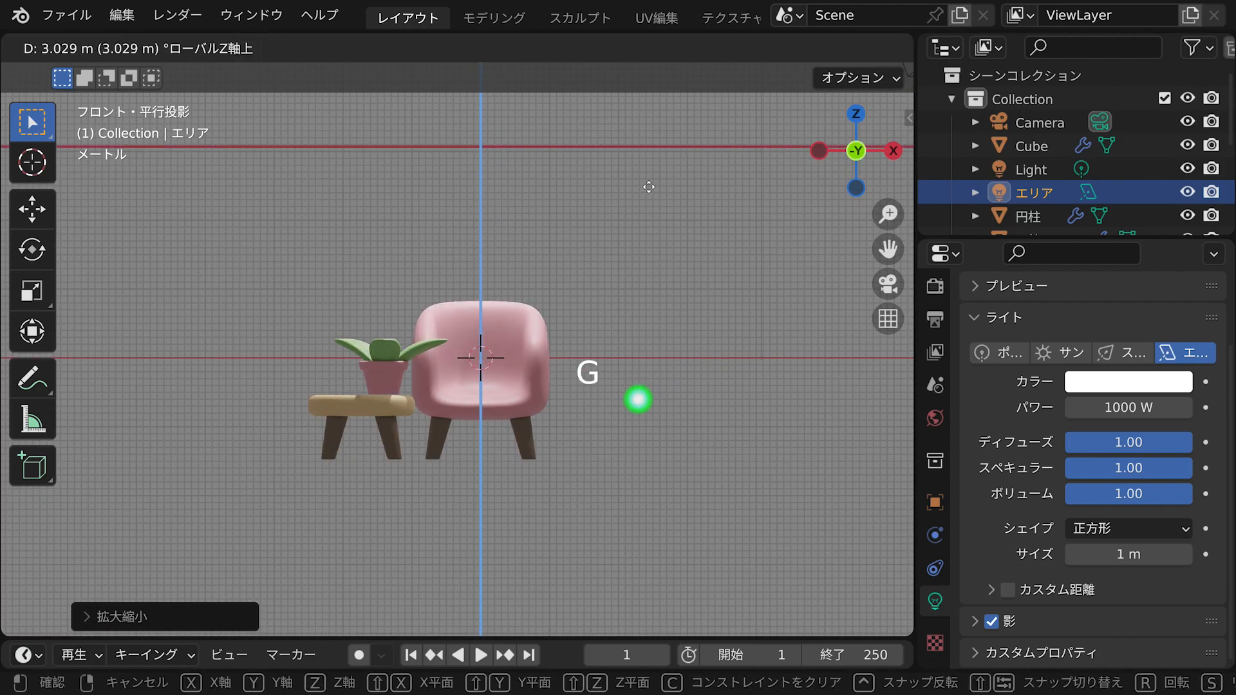
{"action": "left_click", "coordinate": [625, 227]}
{"action": "key", "text": "g"}
{"action": "middle_click", "coordinate": [596, 293]}
{"action": "middle_click_drag", "start_coordinate": [598, 346], "coordinate": [626, 323], "text": "ctrl"}
{"action": "left_click", "coordinate": [603, 251]}
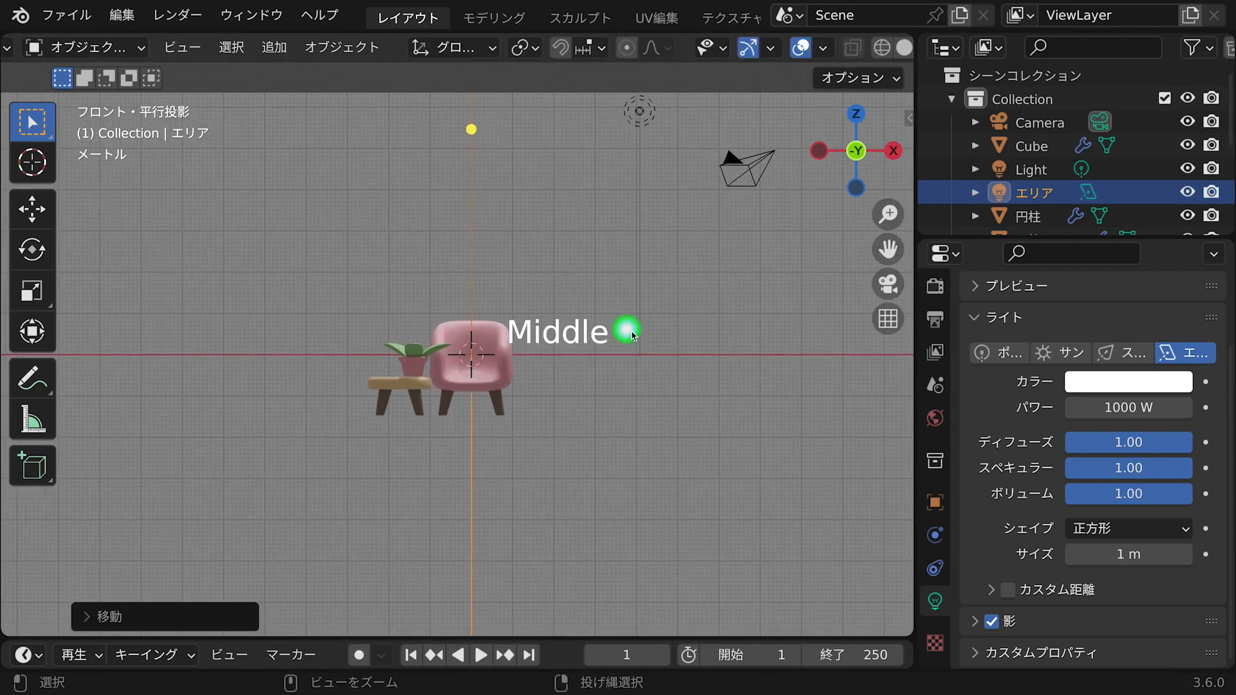
Set the pivot point to the 3D cursor, duplicate the area light, and rotate the copy around the cursor toward the stool side.
{"action": "key", "text": "period"}
{"action": "left_click", "coordinate": [850, 358]}
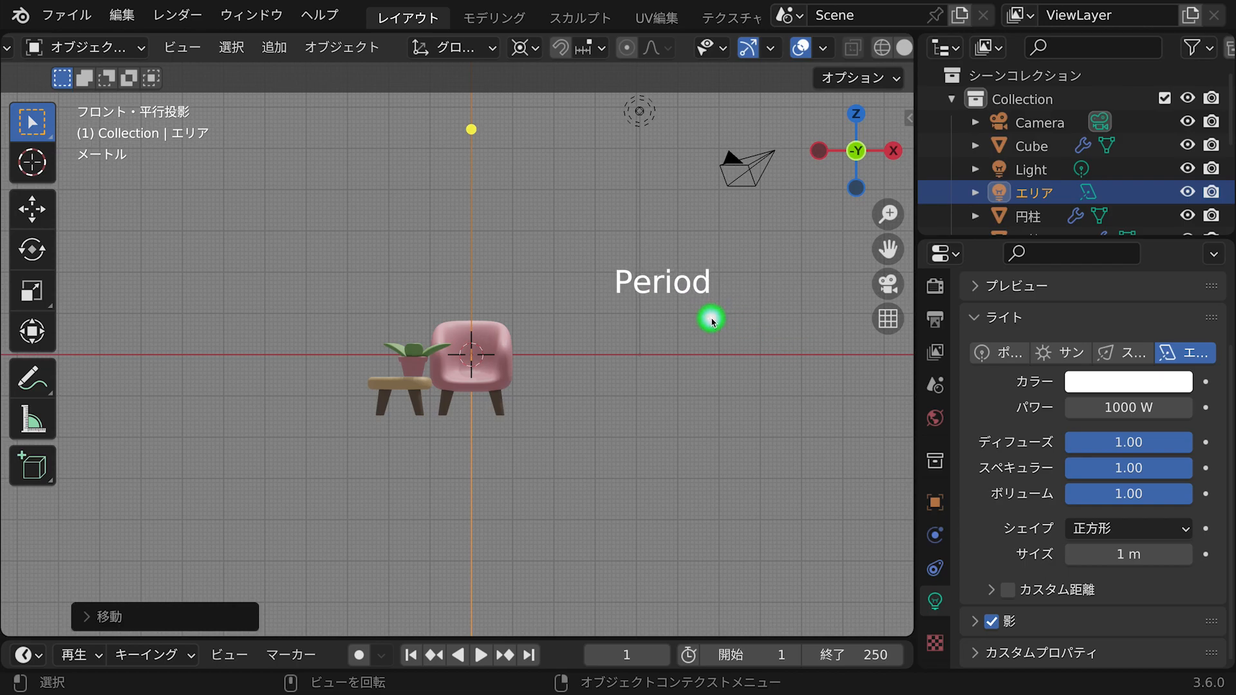
{"action": "key", "text": "shift+d"}
{"action": "key", "text": "r"}
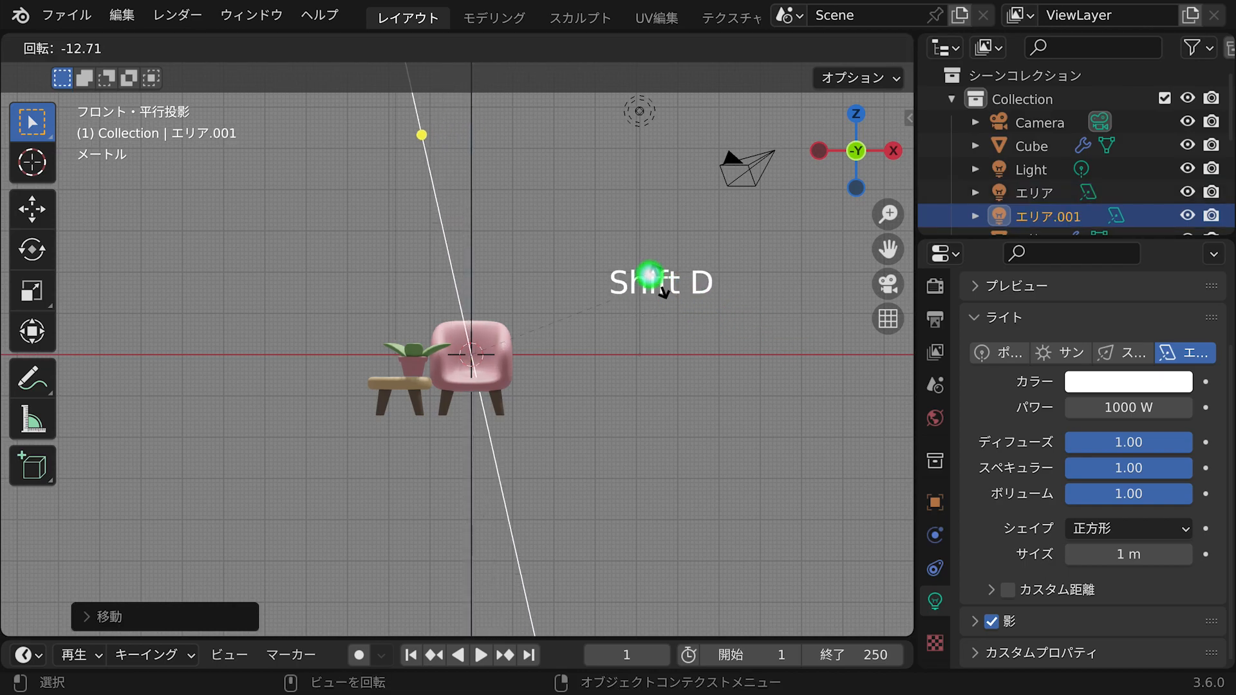
{"action": "left_click", "coordinate": [510, 262]}
Scale the duplicated area light by about 2.67 around the 3D cursor to move it farther out.
{"action": "middle_click_drag", "start_coordinate": [592, 287], "coordinate": [877, 276]}
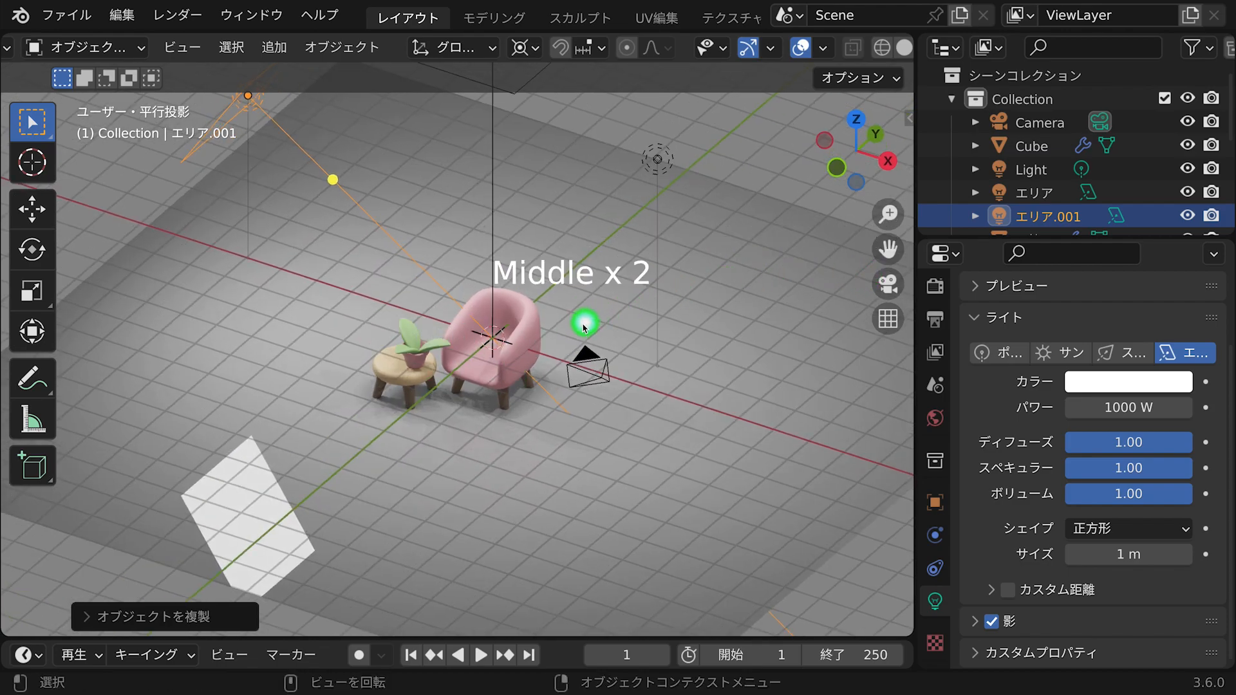
{"action": "key", "text": "s"}
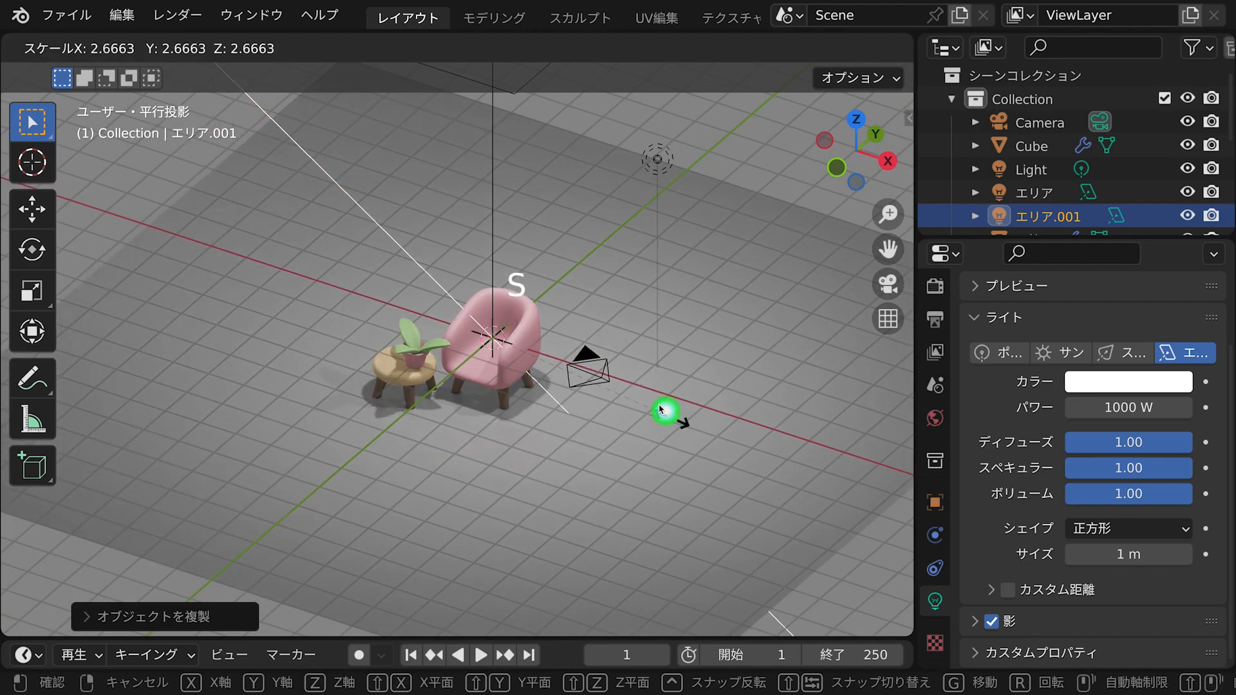
{"action": "left_click", "coordinate": [661, 409]}
View the scene through the camera and change the camera's lens type to orthographic (平行投影).
{"action": "middle_click_drag", "start_coordinate": [660, 410], "coordinate": [720, 331]}
{"action": "left_click", "coordinate": [888, 284]}
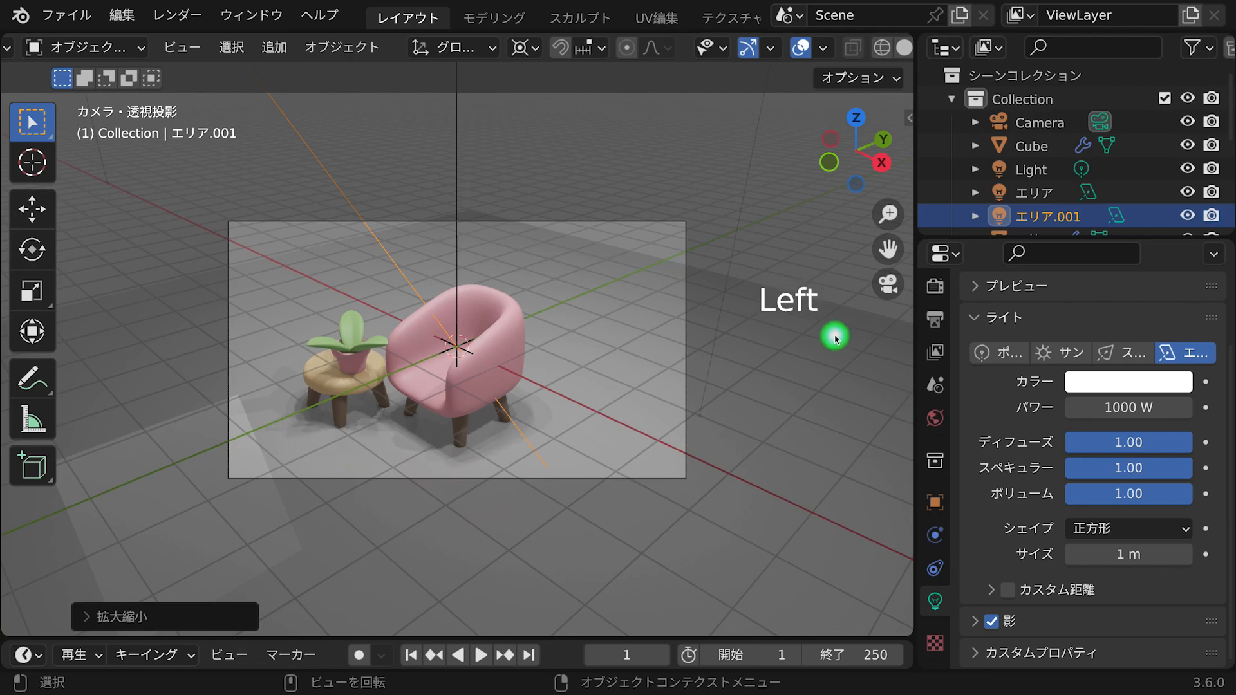
{"action": "left_click", "coordinate": [1036, 117]}
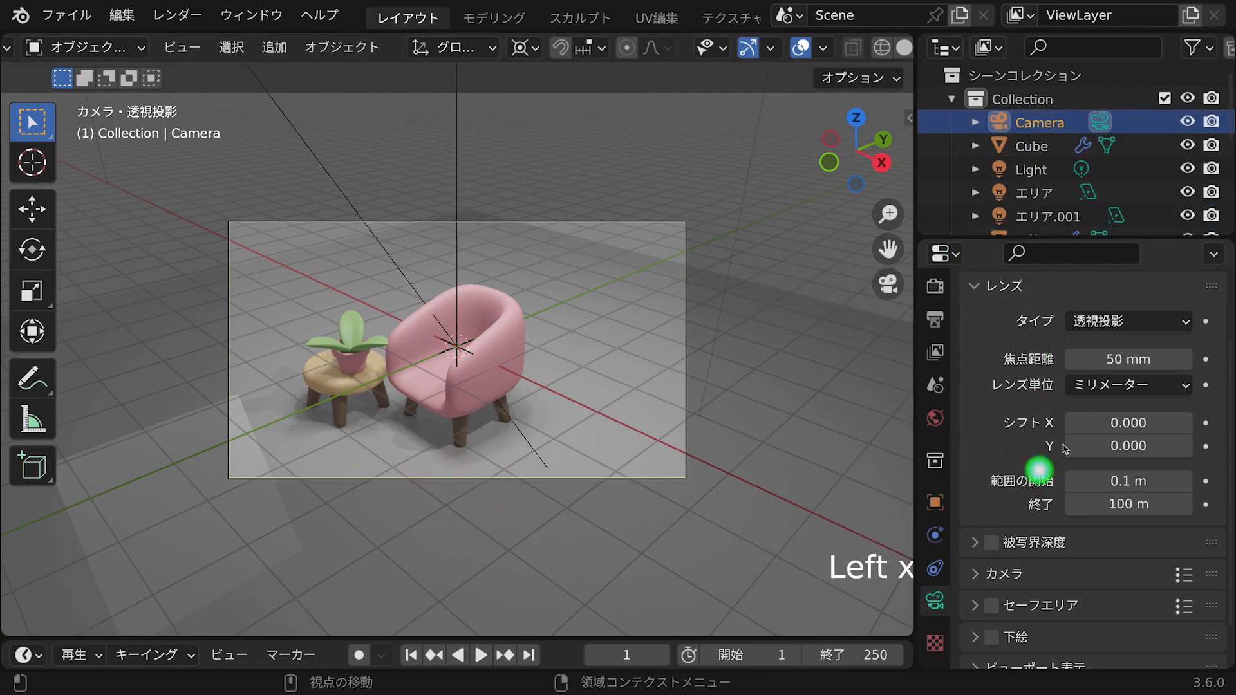
{"action": "left_click", "coordinate": [1121, 327]}
{"action": "left_click", "coordinate": [1114, 367]}
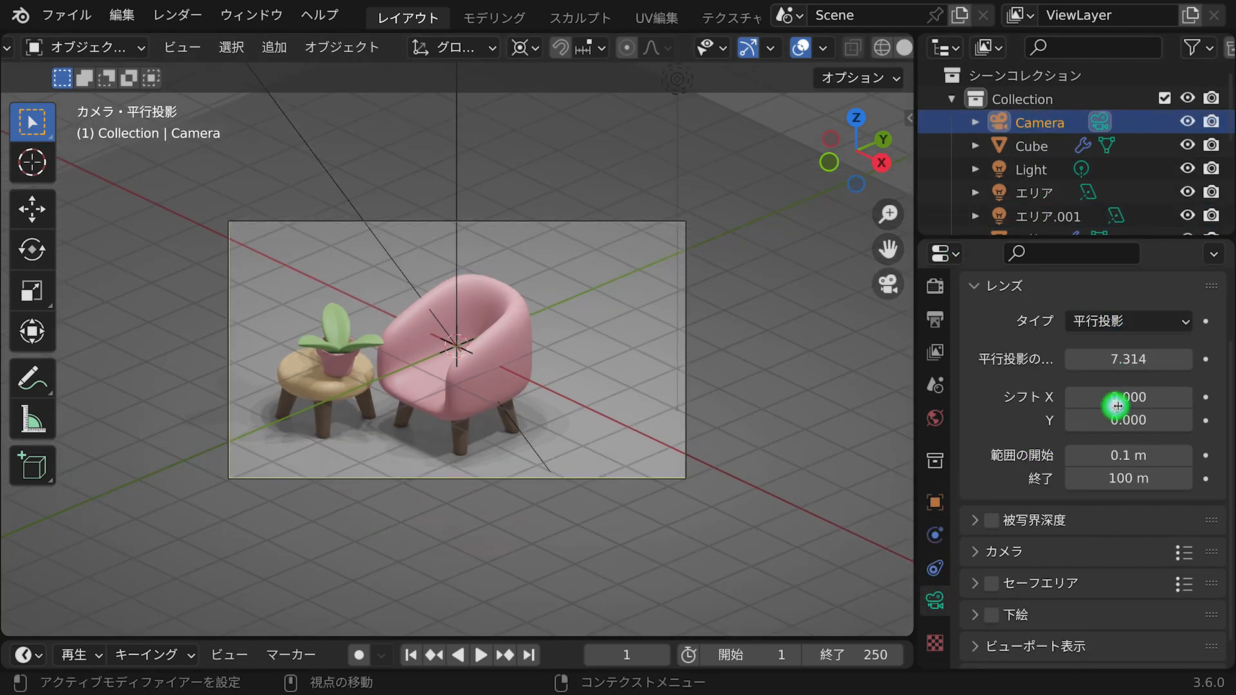
Lock the camera to the view and reframe it so the armchair and stool sit centered in the shot.
{"action": "middle_click_drag", "start_coordinate": [504, 353], "coordinate": [532, 349]}
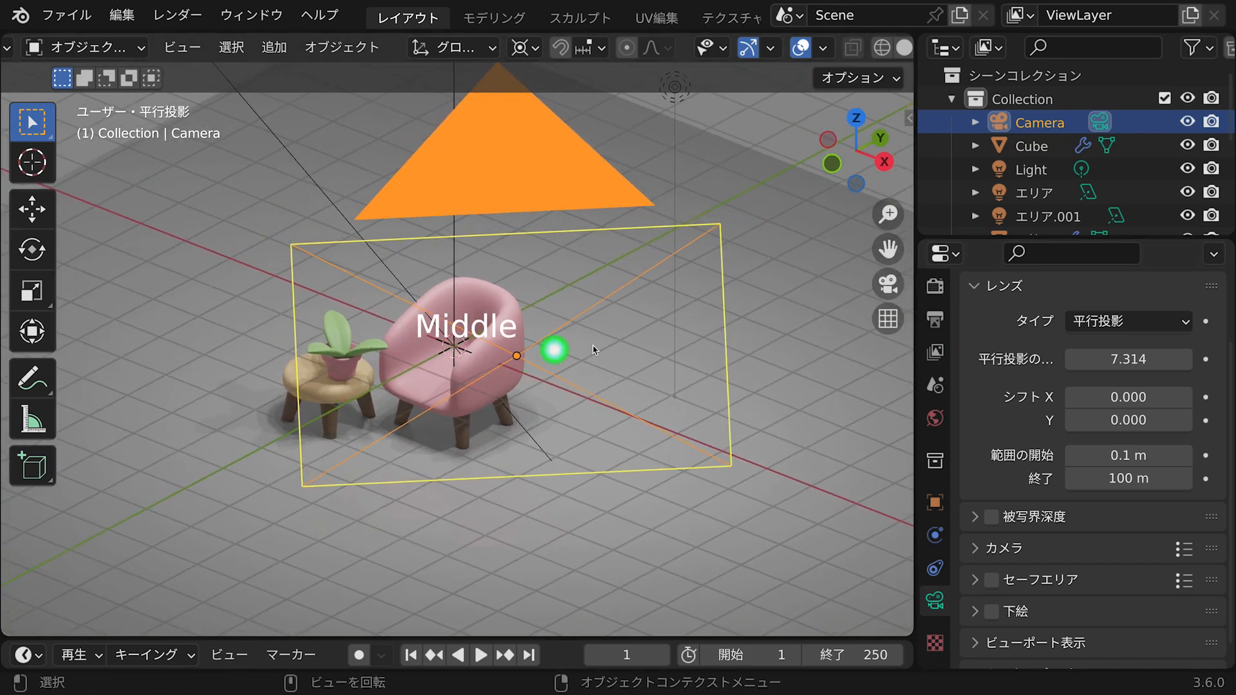
{"action": "left_click", "coordinate": [888, 284]}
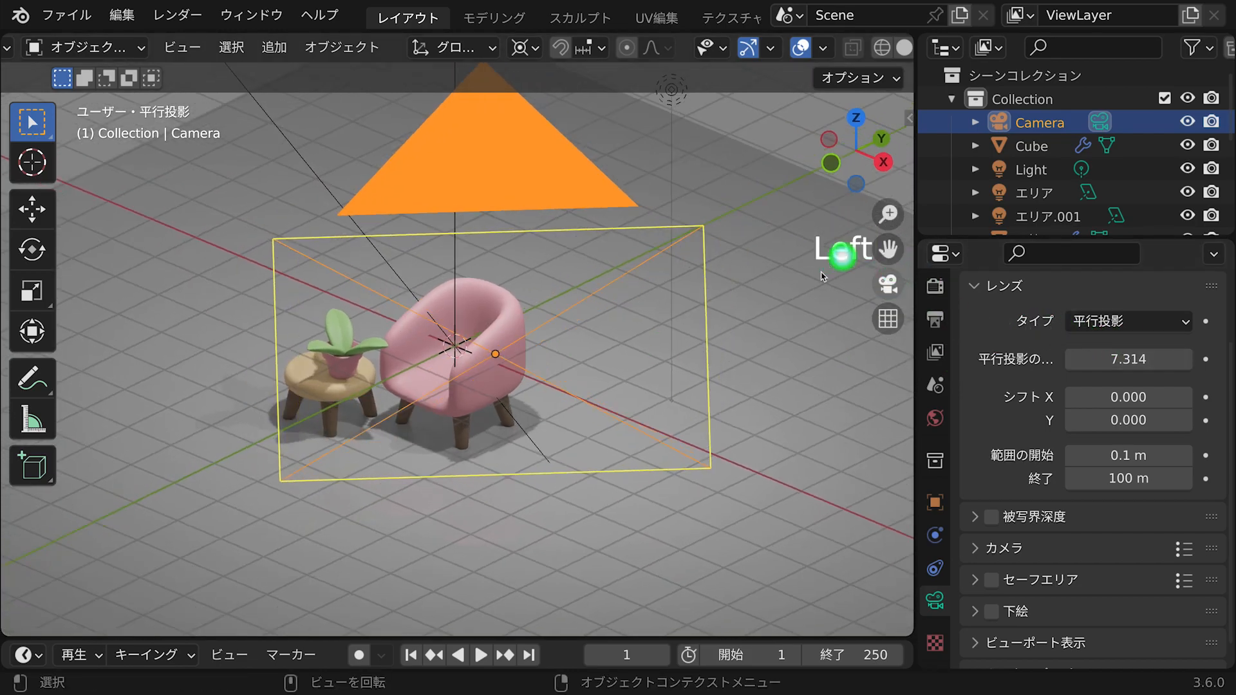
{"action": "key", "text": "n"}
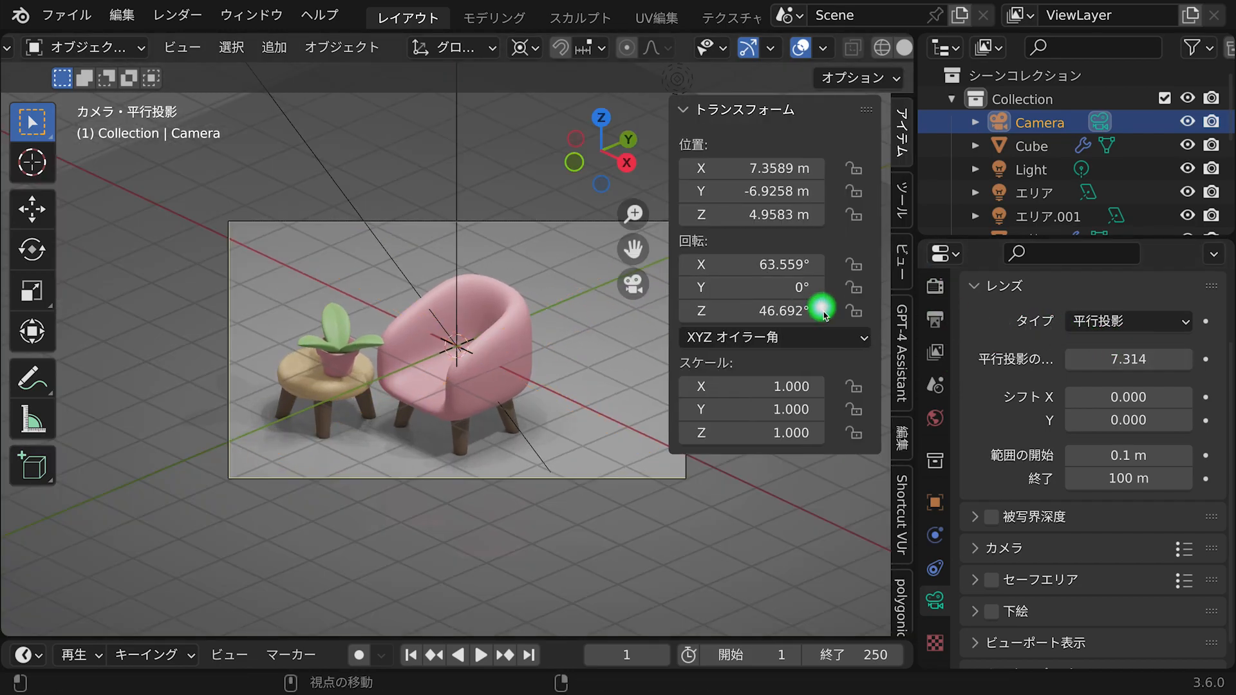
{"action": "left_click", "coordinate": [904, 231]}
{"action": "left_click", "coordinate": [903, 264]}
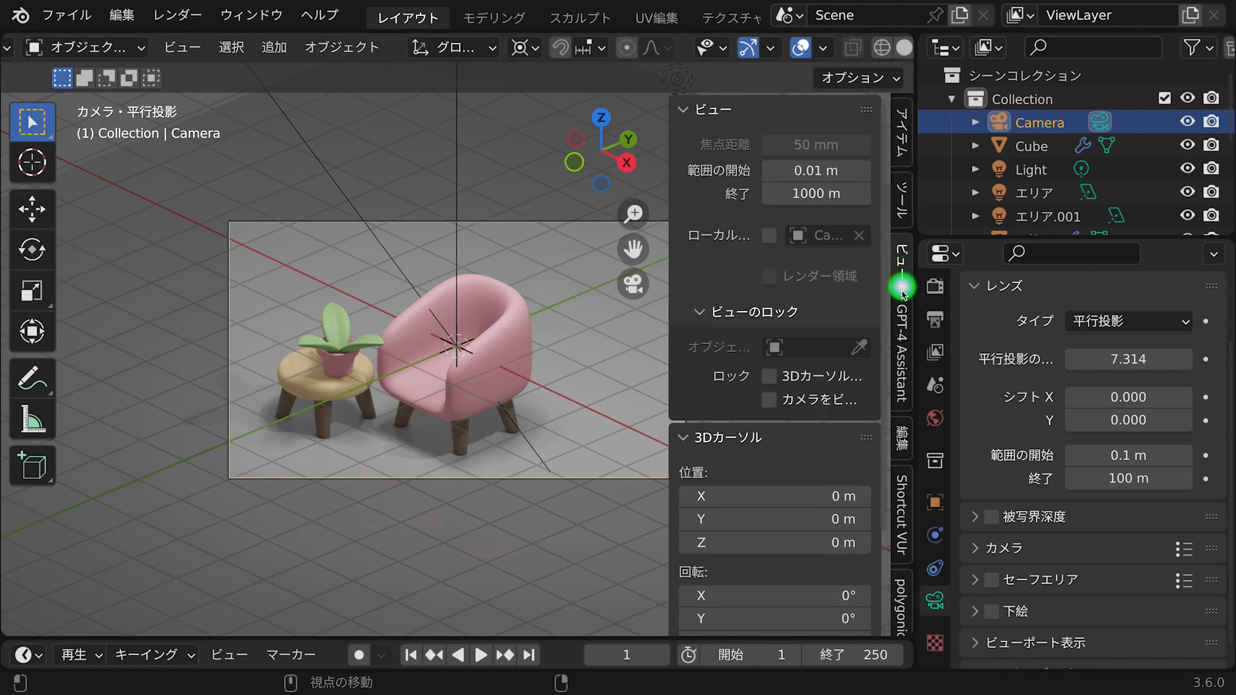
{"action": "key", "text": "n"}
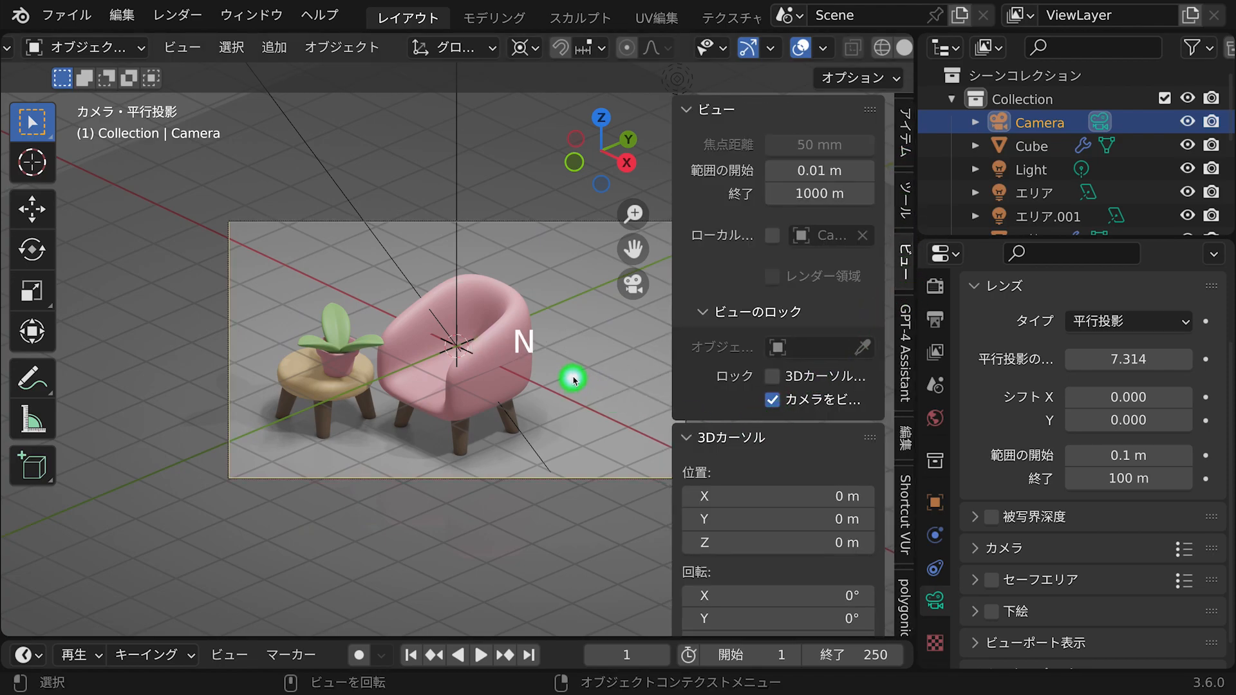
{"action": "middle_click_drag", "start_coordinate": [585, 341], "coordinate": [626, 322]}
{"action": "middle_click_drag", "start_coordinate": [621, 324], "coordinate": [640, 342]}
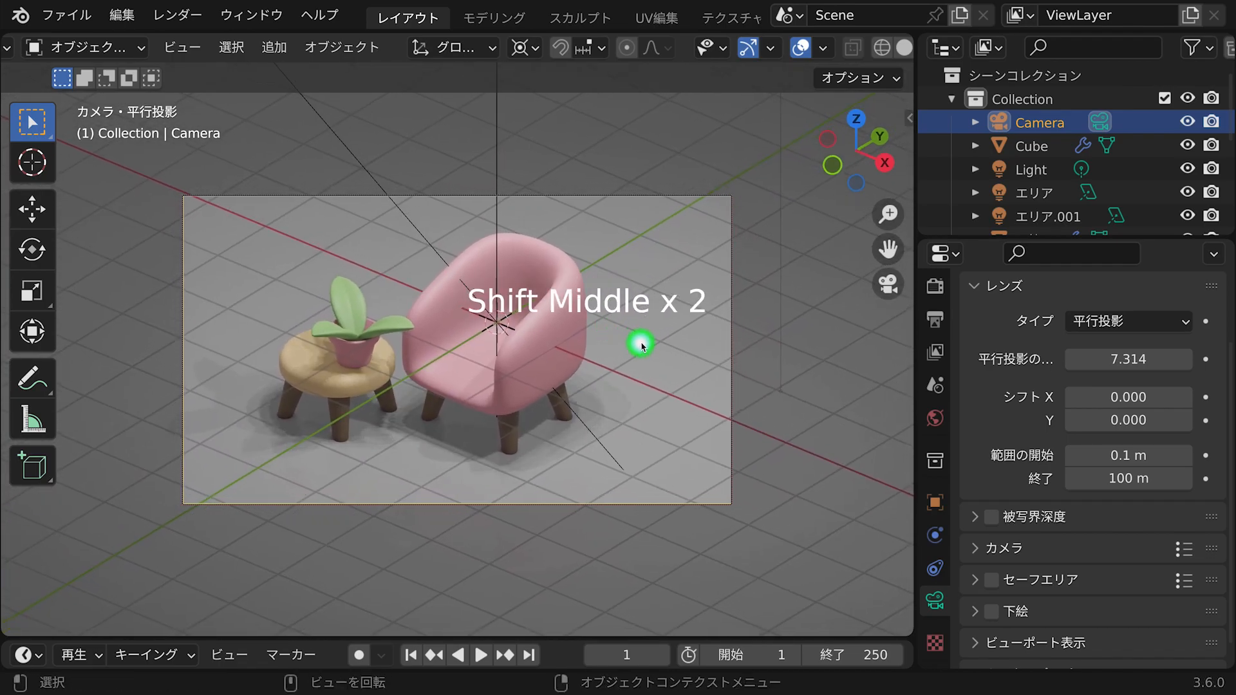
Change the floor material's base color to a darker warm grey-brown (6D625C).
{"action": "left_click", "coordinate": [640, 342]}
{"action": "left_click", "coordinate": [1125, 592]}
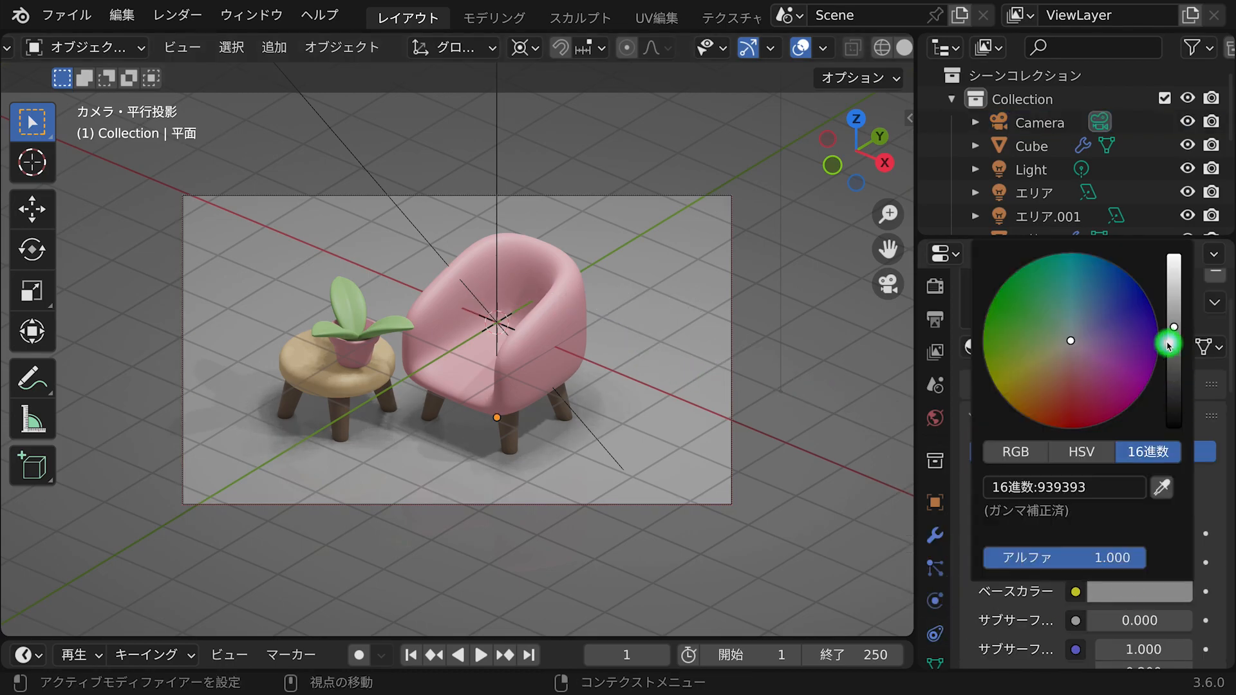
{"action": "left_click_drag", "start_coordinate": [1072, 370], "coordinate": [1085, 368]}
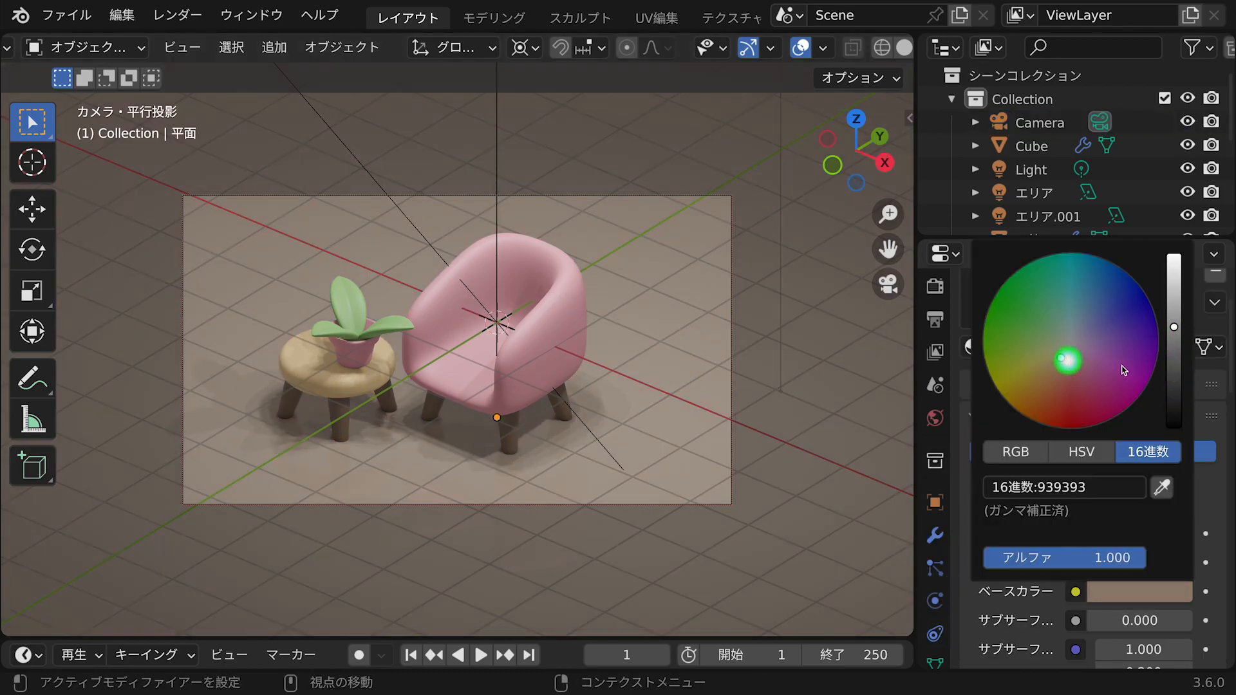
{"action": "left_click", "coordinate": [1059, 370]}
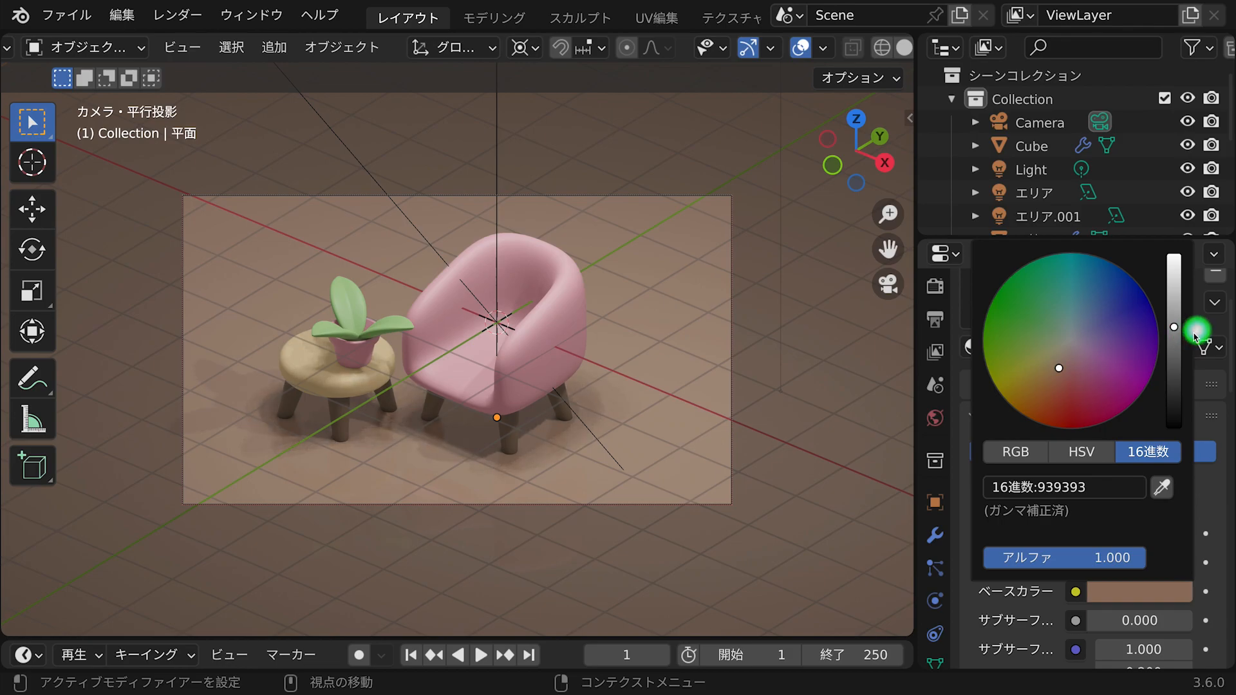
{"action": "left_click_drag", "start_coordinate": [1176, 348], "coordinate": [1172, 357]}
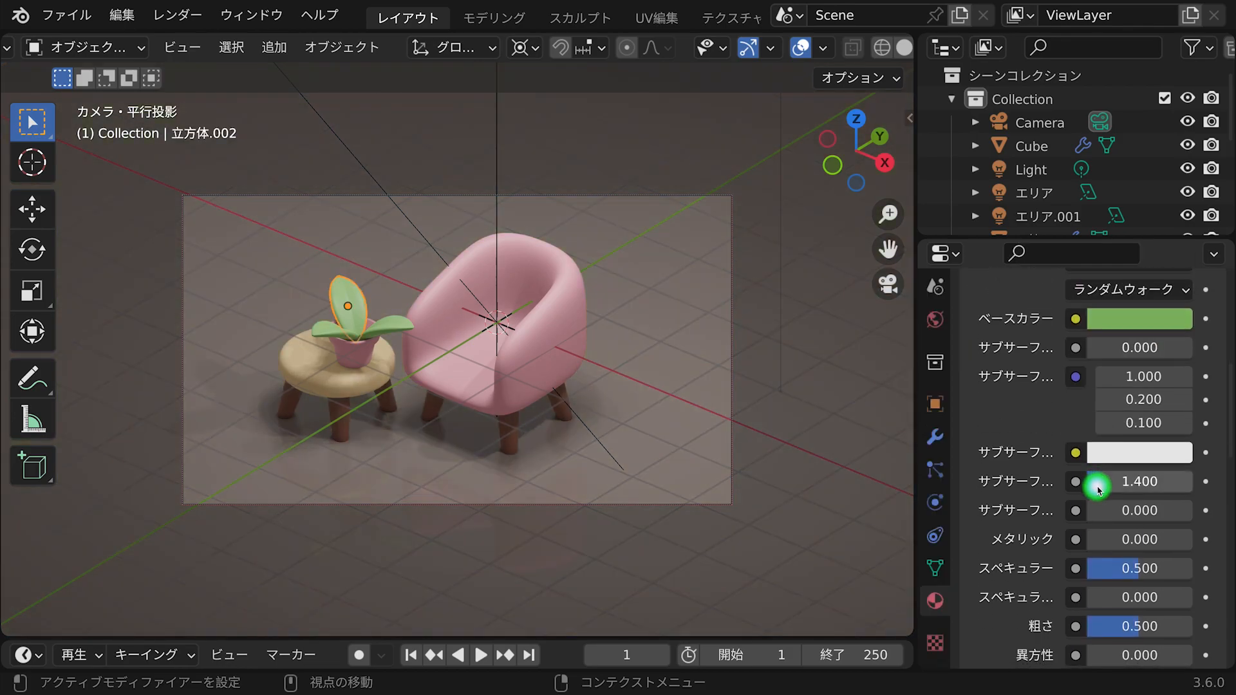
Set the roughness of the plant's green leaf material to 0.2.
{"action": "scroll", "coordinate": [1094, 485], "scroll_direction": "down", "scroll_amount": 5}
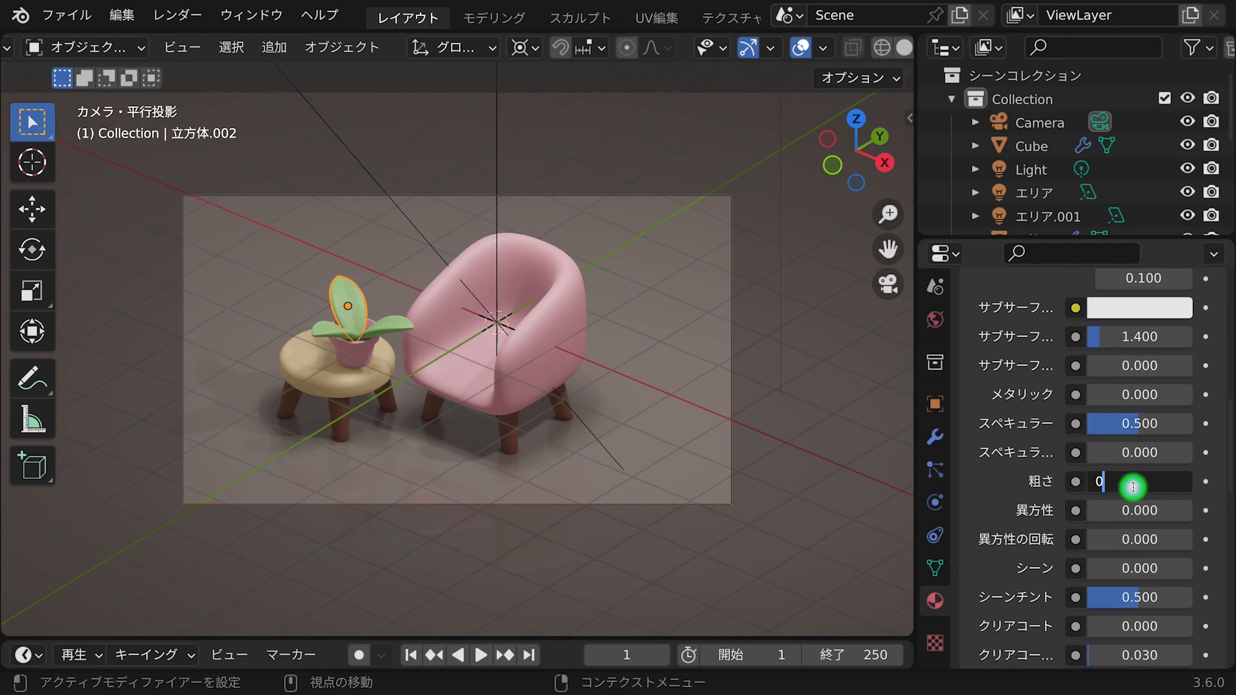
{"action": "double_click", "coordinate": [495, 265]}
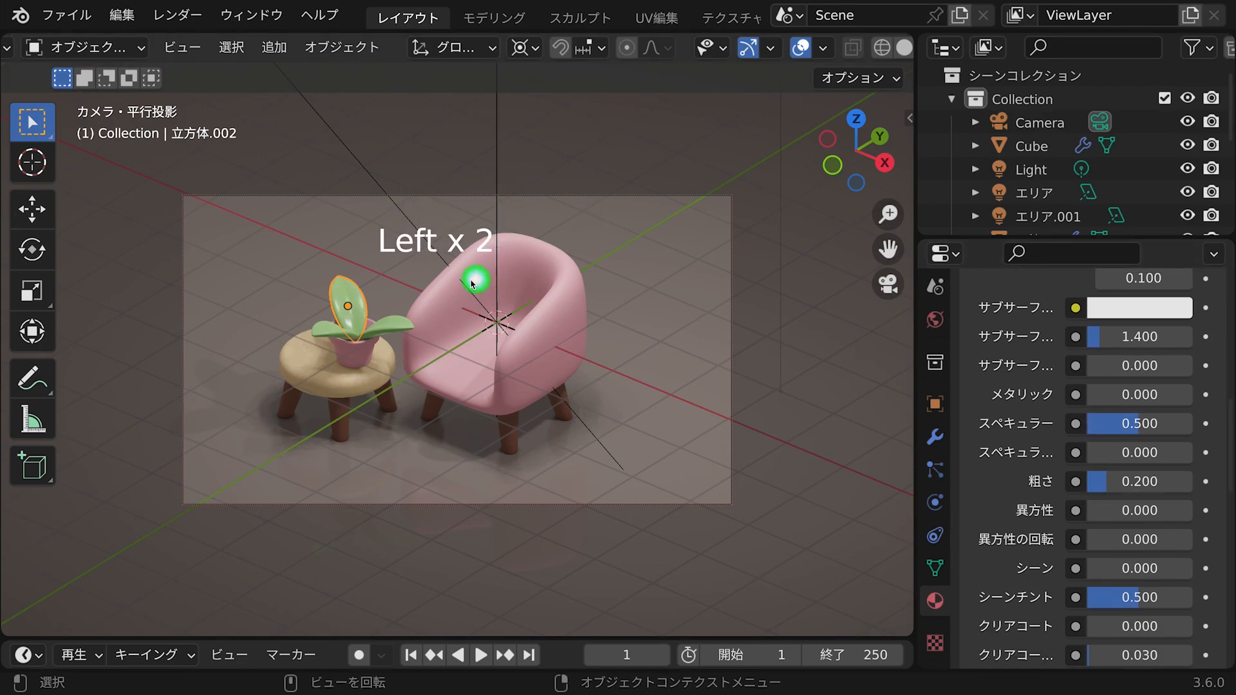
{"action": "left_click", "coordinate": [391, 331]}
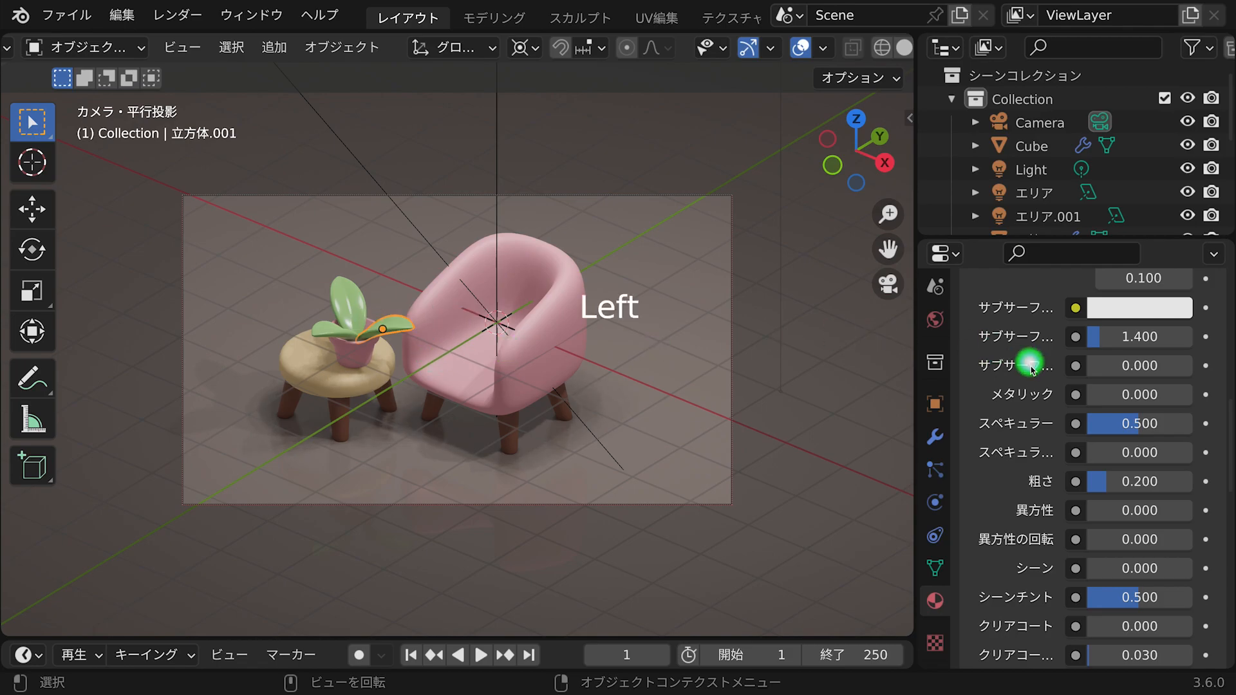
{"action": "scroll", "coordinate": [990, 378], "scroll_direction": "up", "scroll_amount": 10}
{"action": "scroll", "coordinate": [990, 380], "scroll_direction": "down", "scroll_amount": 10}
{"action": "scroll", "coordinate": [990, 380], "scroll_direction": "up", "scroll_amount": 5}
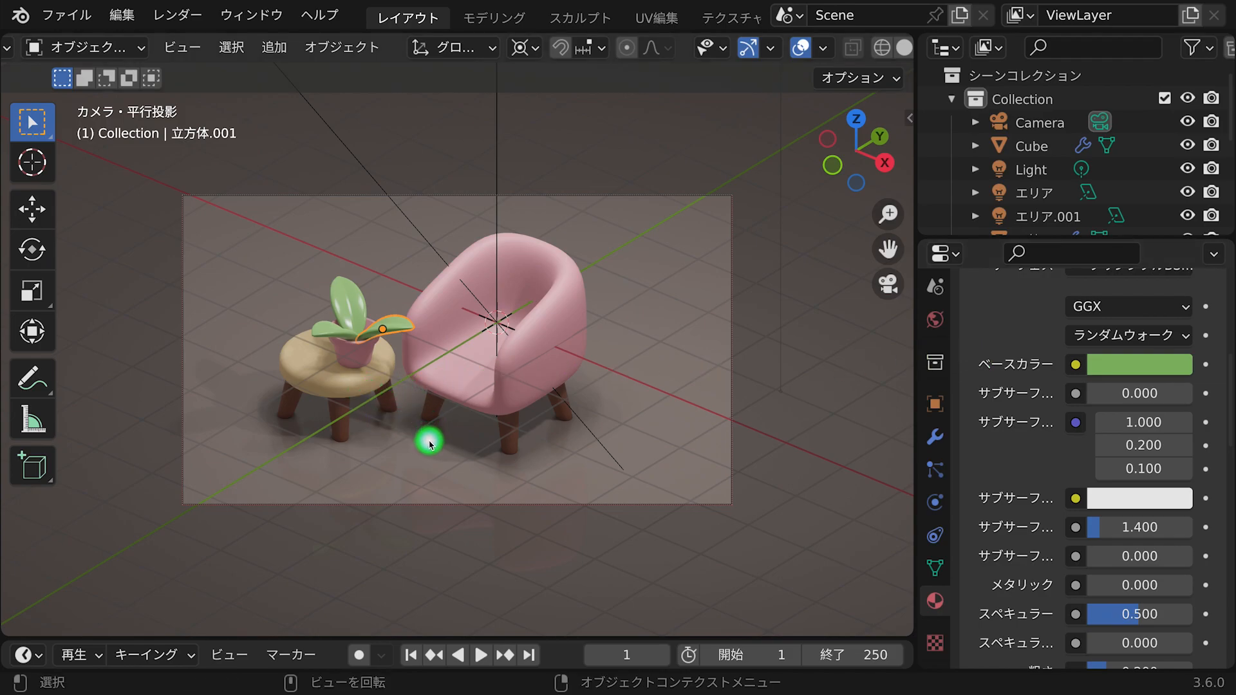
{"action": "left_click", "coordinate": [427, 475]}
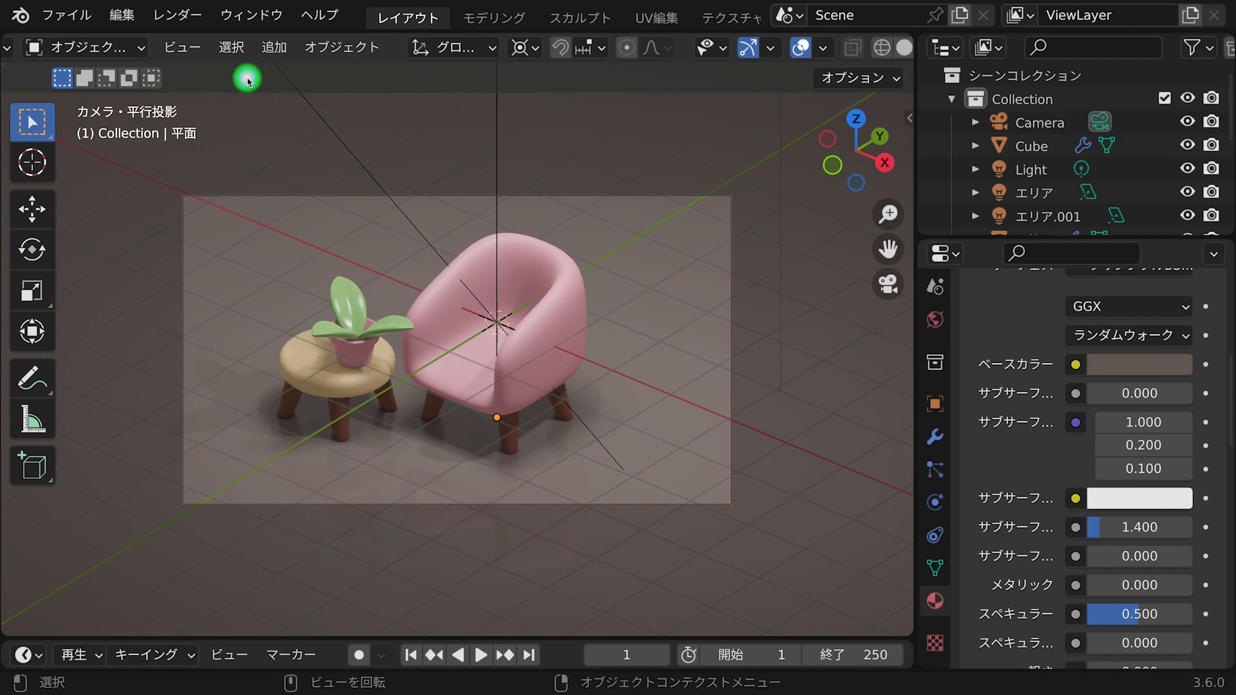
Duplicate the plant's three leaves and pot in front view, placing the copy low beside the armchair, opposite the stool.
{"action": "left_click", "coordinate": [352, 328]}
{"action": "left_click", "coordinate": [354, 349], "text": "shift"}
{"action": "left_click", "coordinate": [393, 327], "text": "shift"}
{"action": "left_click", "coordinate": [345, 303], "text": "shift"}
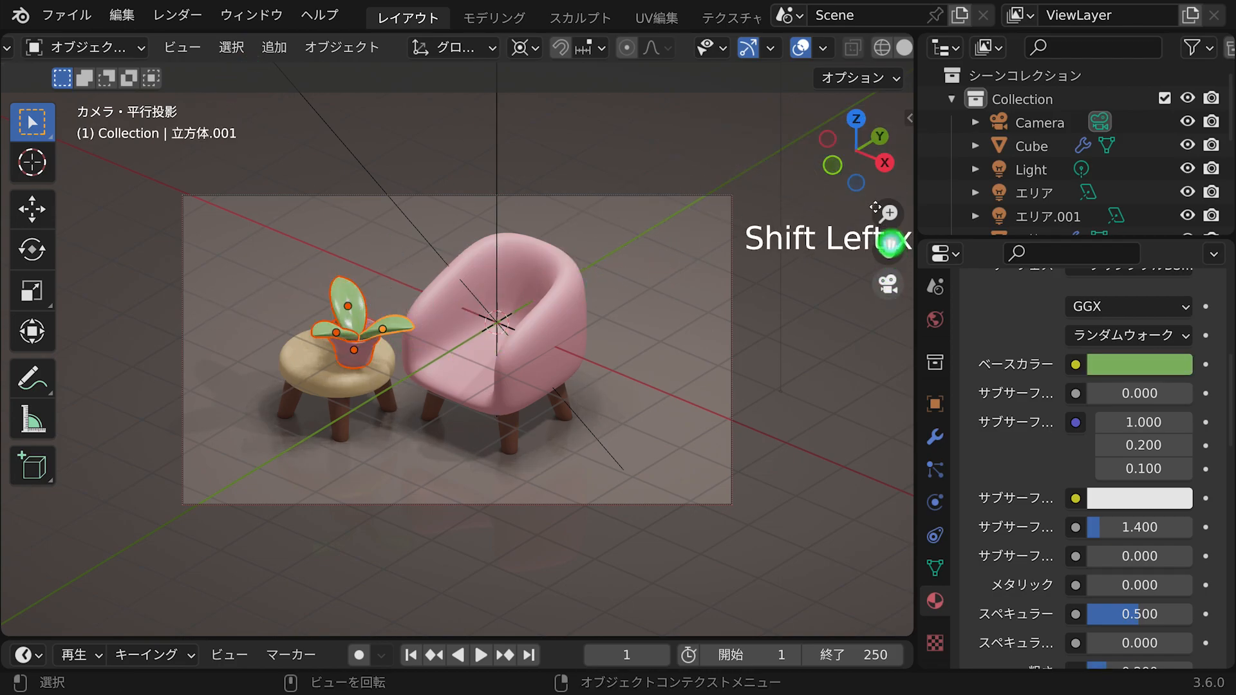
{"action": "left_click", "coordinate": [832, 165]}
{"action": "left_click", "coordinate": [832, 164]}
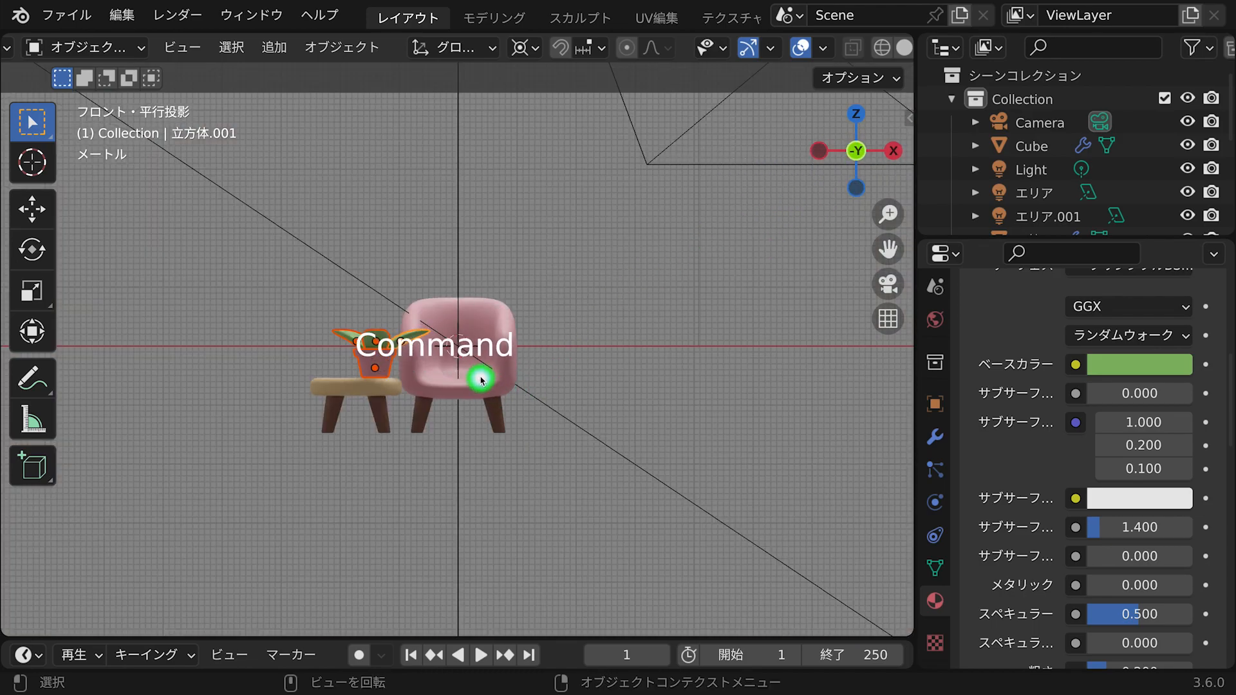
{"action": "key", "text": "shift+d"}
{"action": "left_click", "coordinate": [608, 422]}
Scale down the duplicated potted plant and move it down to the level of the armchair's feet.
{"action": "key", "text": "s"}
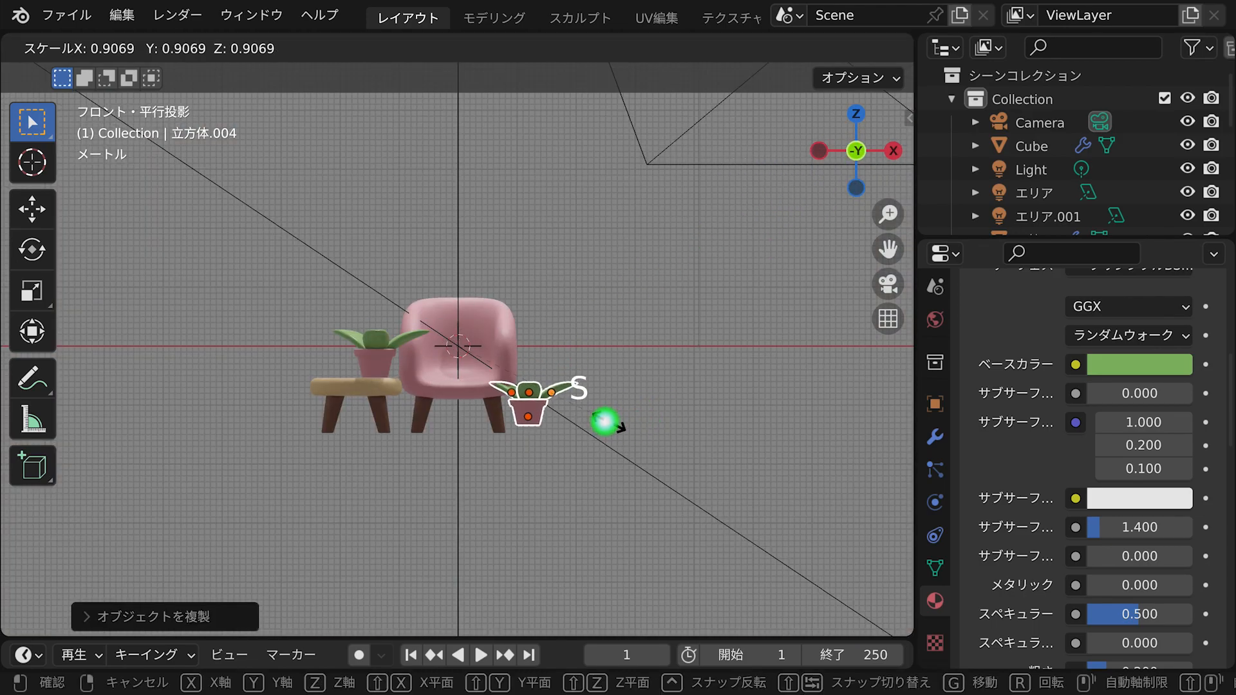
{"action": "left_click", "coordinate": [579, 404]}
{"action": "key", "text": "g"}
{"action": "left_click", "coordinate": [583, 412]}
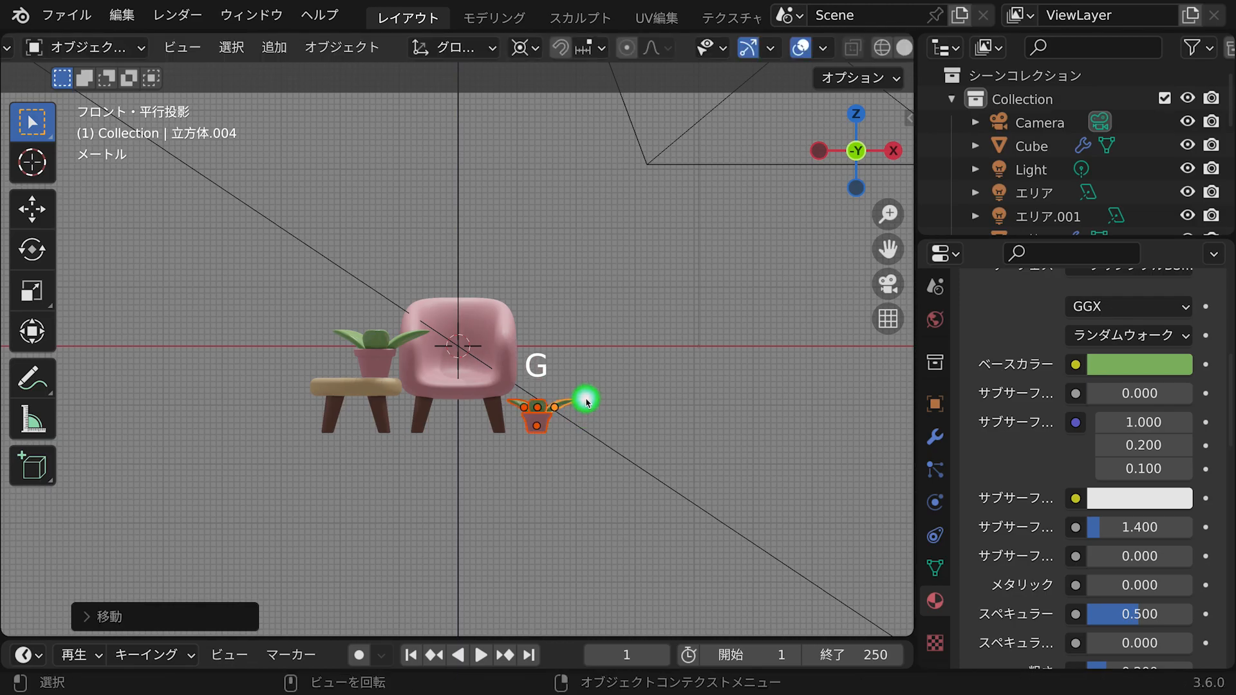
Move the small potted plant along the Y axis toward the front of the armchair.
{"action": "scroll", "coordinate": [601, 360], "scroll_direction": "up", "scroll_amount": 5}
{"action": "middle_click_drag", "start_coordinate": [614, 391], "coordinate": [864, 316]}
{"action": "key", "text": "g"}
{"action": "key", "text": "y"}
{"action": "left_click", "coordinate": [539, 440]}
In the camera view, position the small plant on the floor by the armchair's front leg and slightly adjust the camera framing.
{"action": "middle_click", "coordinate": [903, 286]}
{"action": "middle_click", "coordinate": [876, 286]}
{"action": "left_click", "coordinate": [888, 284]}
{"action": "middle_click_drag", "start_coordinate": [546, 371], "coordinate": [505, 442]}
{"action": "key", "text": "g"}
{"action": "left_click", "coordinate": [533, 403]}
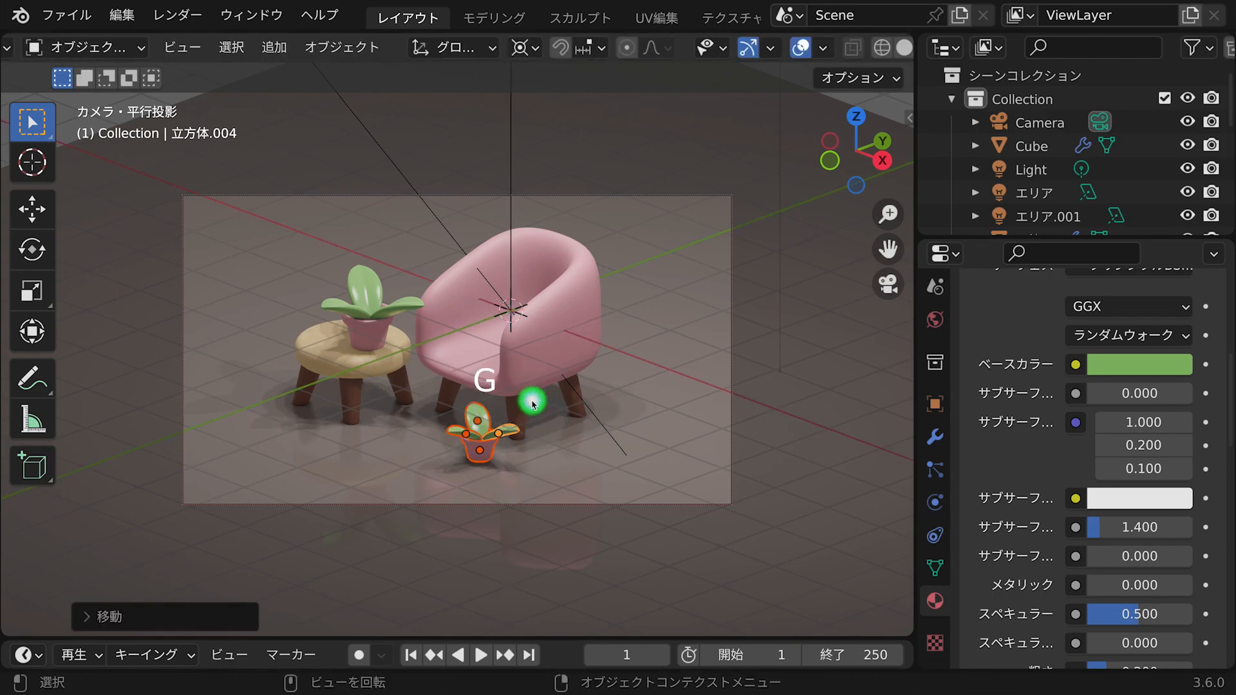
{"action": "key", "text": "g"}
{"action": "key", "text": "z"}
{"action": "key", "text": "g"}
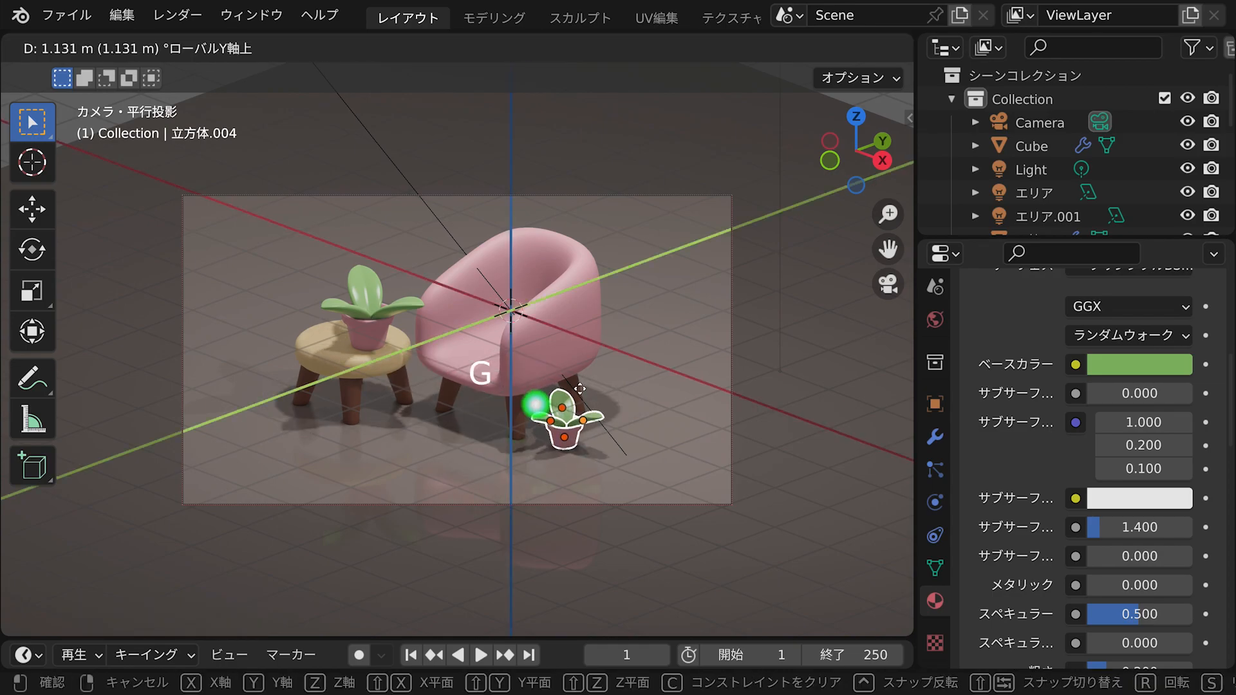
{"action": "left_click", "coordinate": [562, 403]}
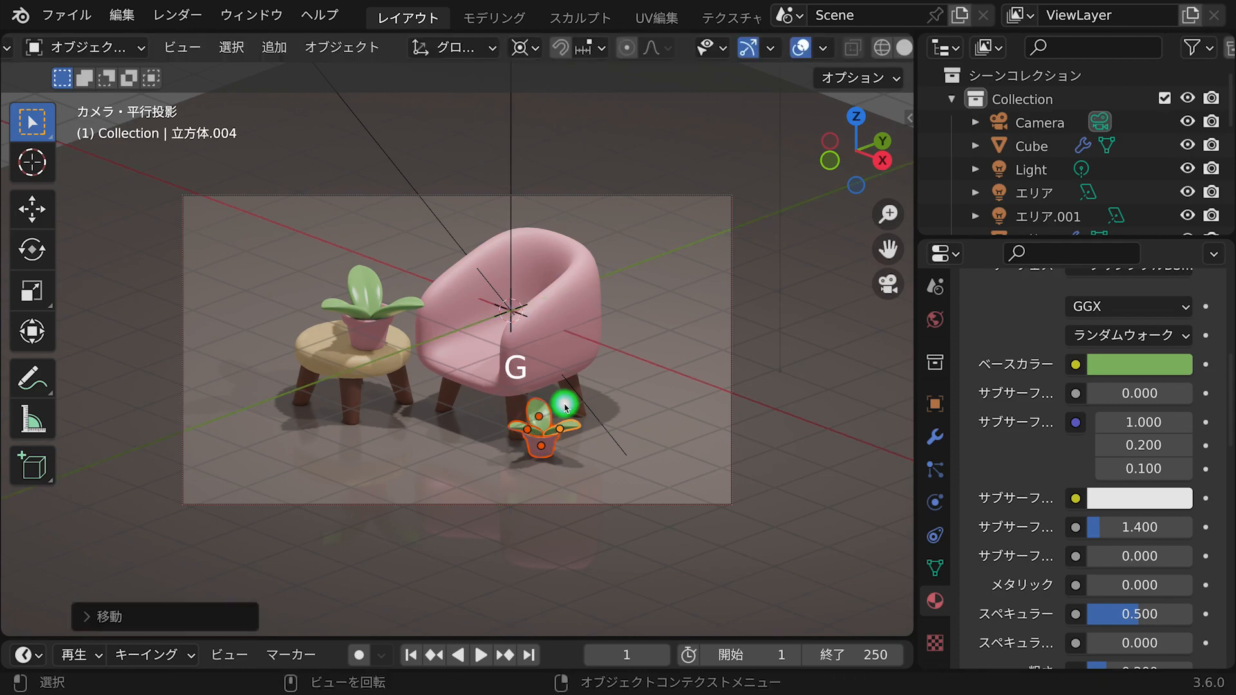
{"action": "middle_click_drag", "start_coordinate": [566, 406], "coordinate": [618, 392]}
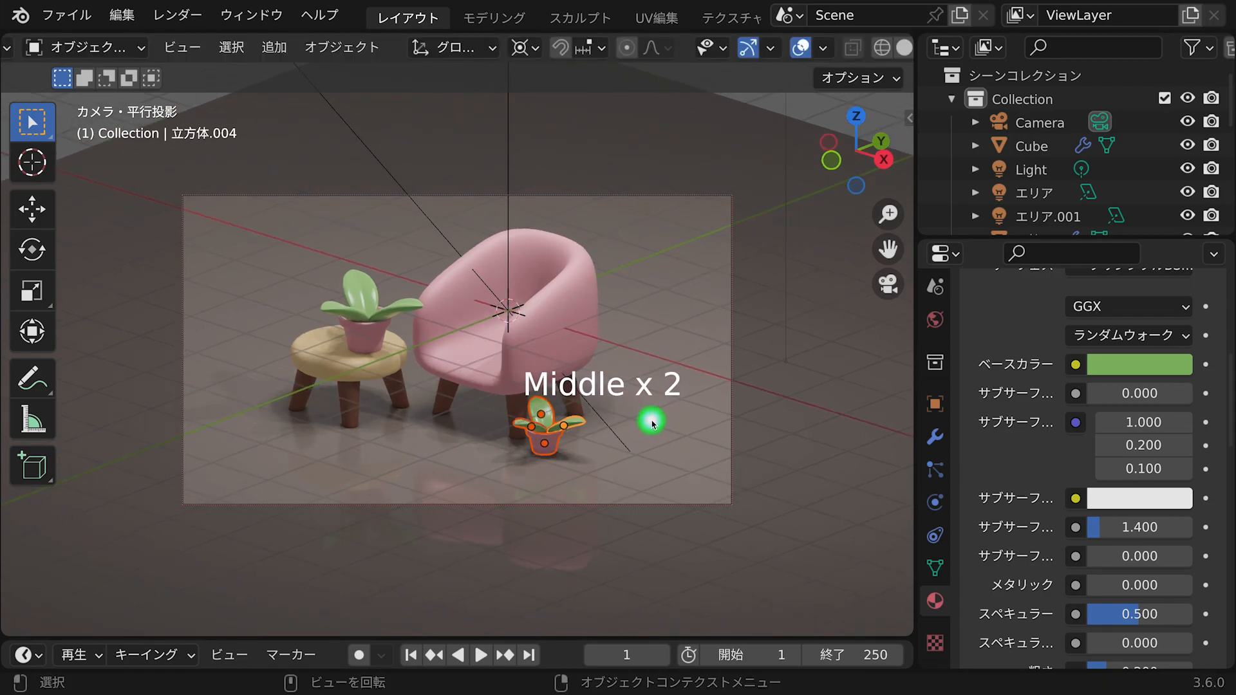
{"action": "middle_click_drag", "start_coordinate": [601, 386], "coordinate": [569, 390]}
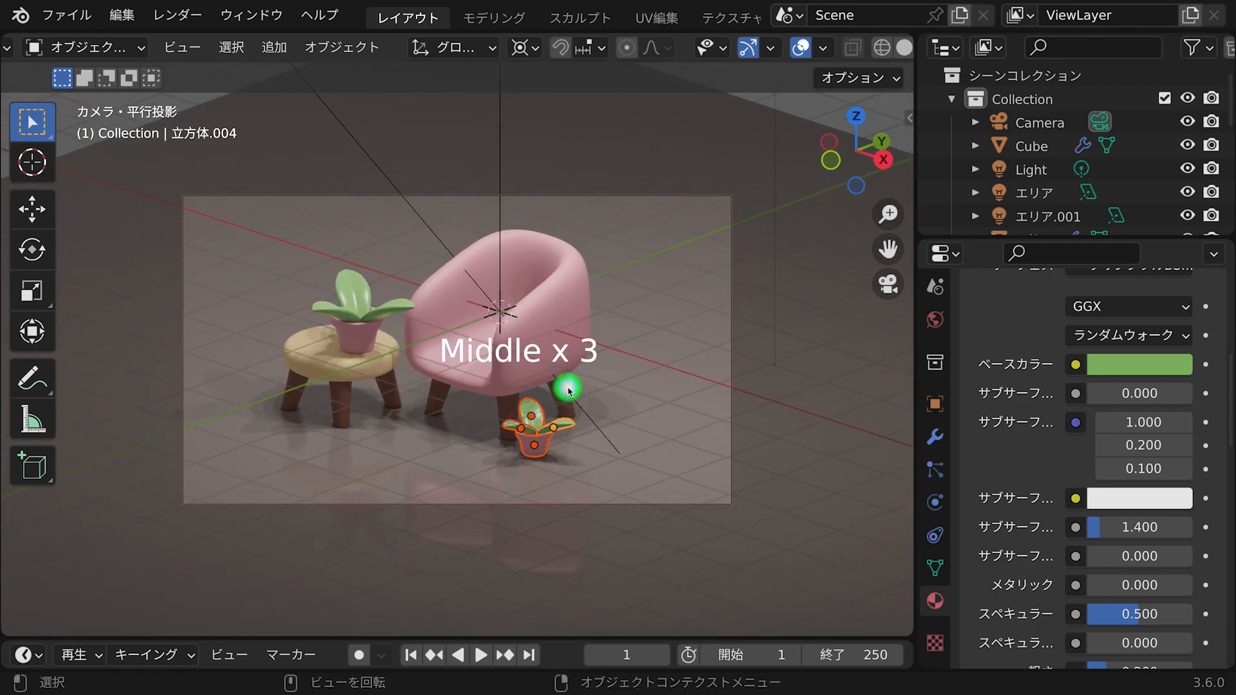
Darken the floor material's base color to a very dark brown.
{"action": "left_click", "coordinate": [657, 414]}
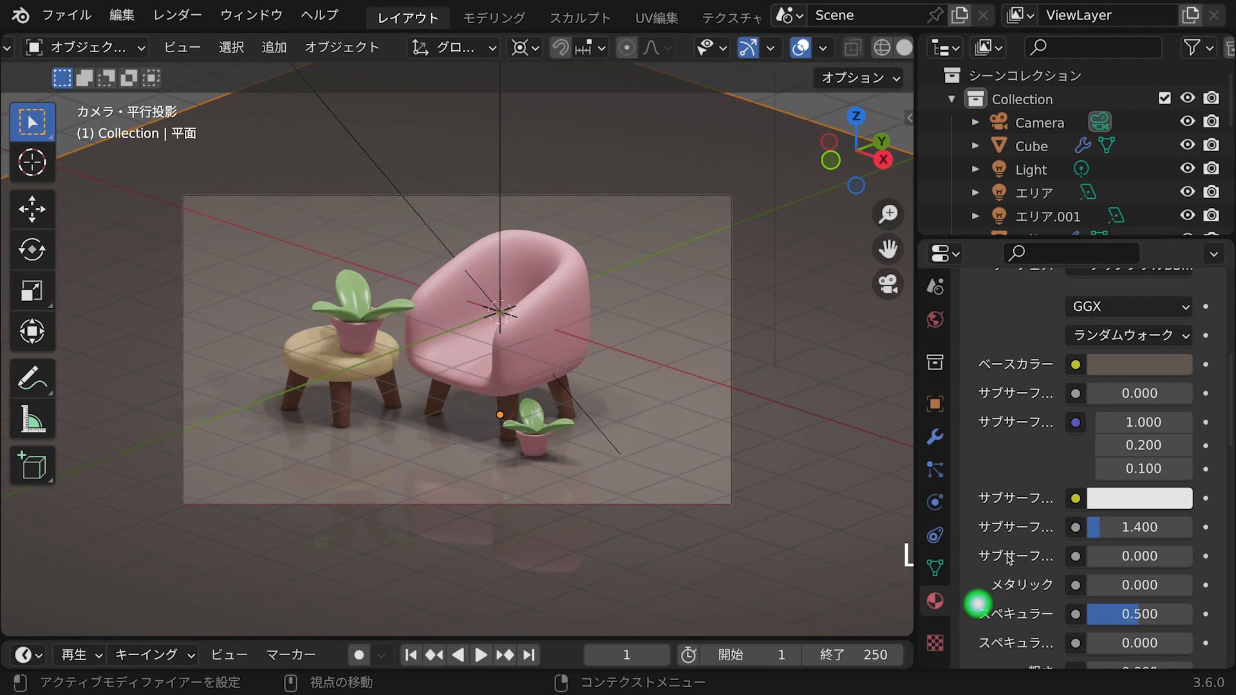
{"action": "left_click", "coordinate": [1129, 367]}
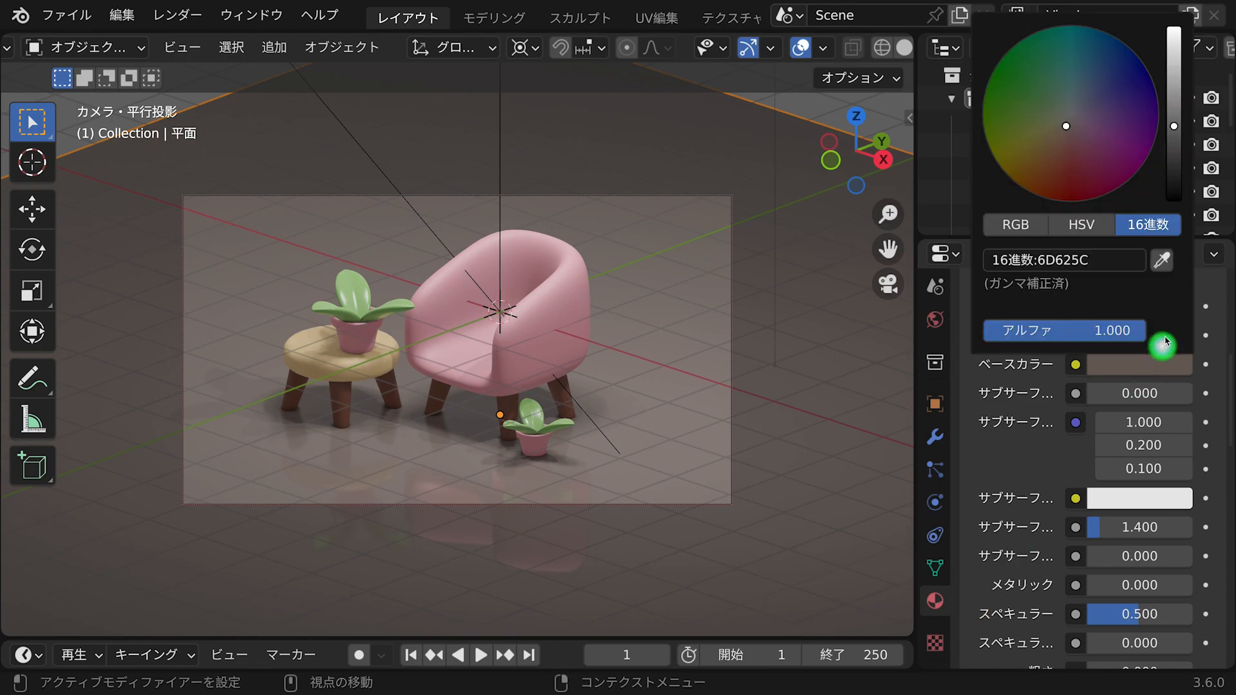
{"action": "left_click", "coordinate": [1181, 162]}
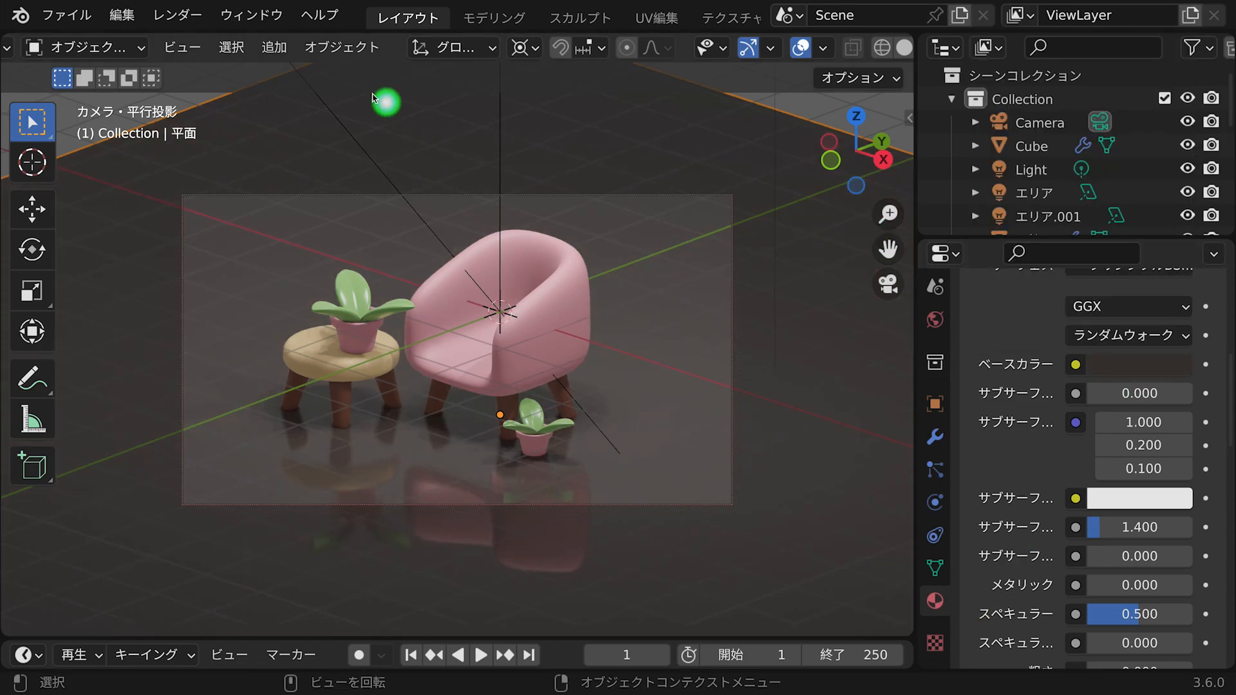
Render a still image of the scene and close the render result.
{"action": "left_click", "coordinate": [228, 14]}
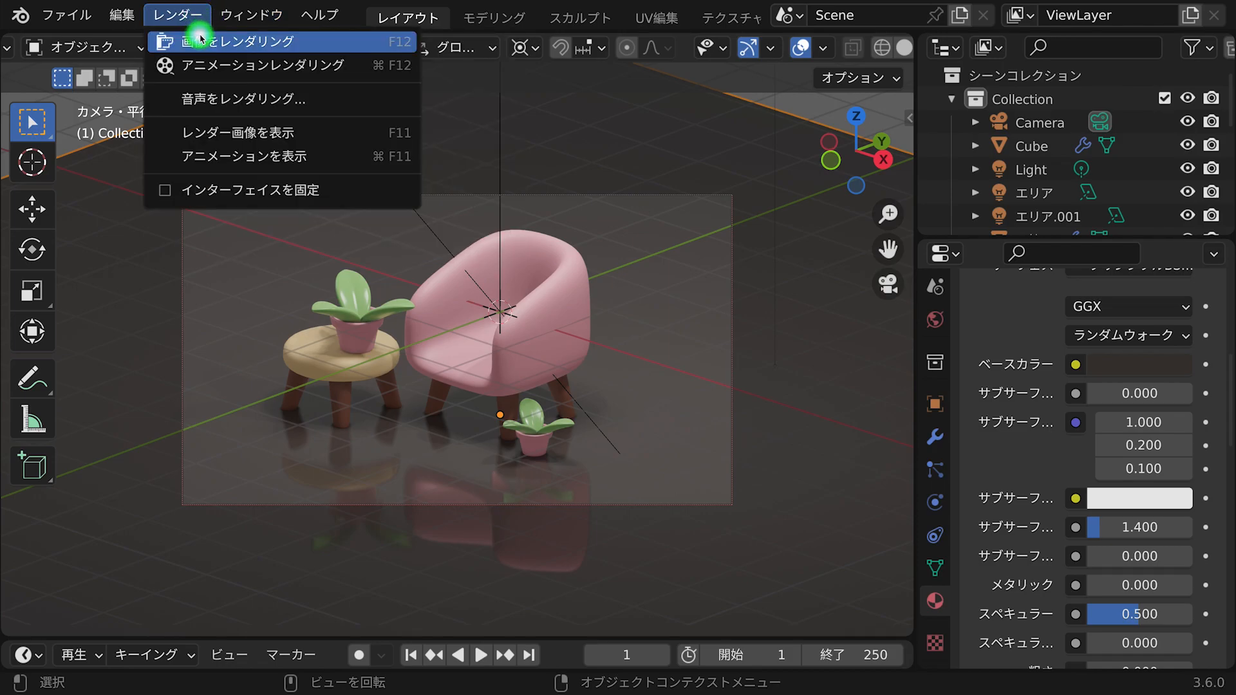
{"action": "left_click", "coordinate": [193, 36]}
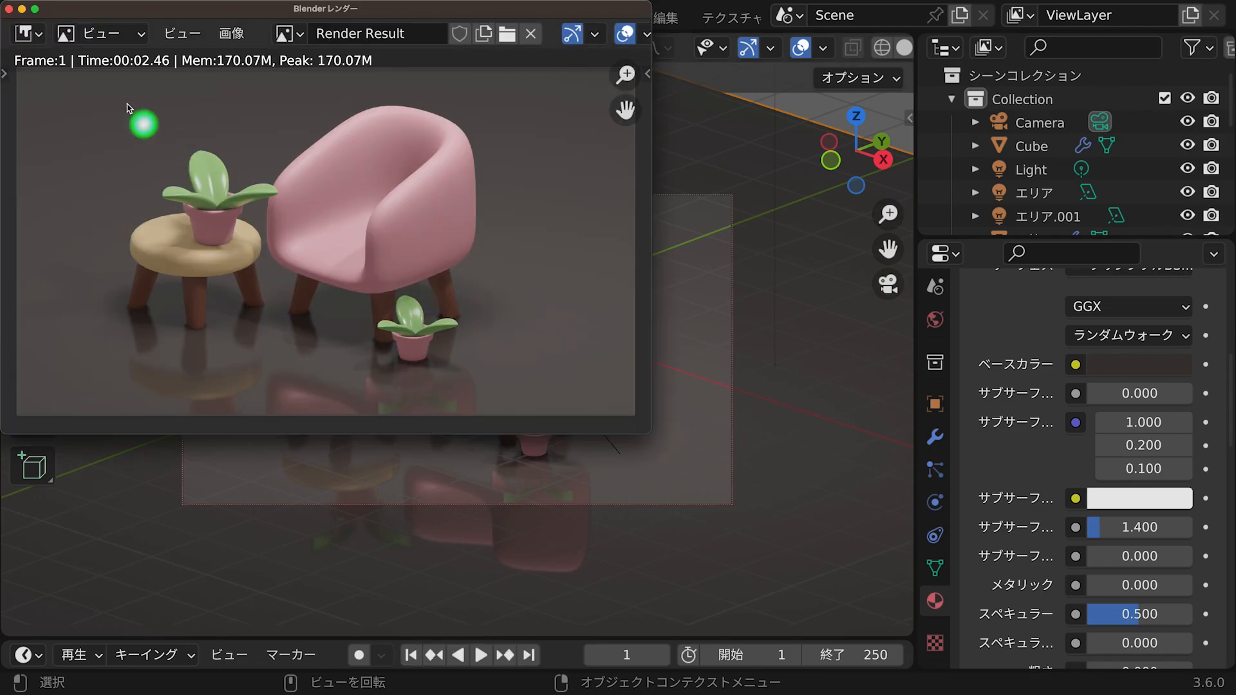
{"action": "left_click", "coordinate": [11, 9]}
Leave the camera view and hide the Camera object in the viewport.
{"action": "left_click", "coordinate": [890, 287]}
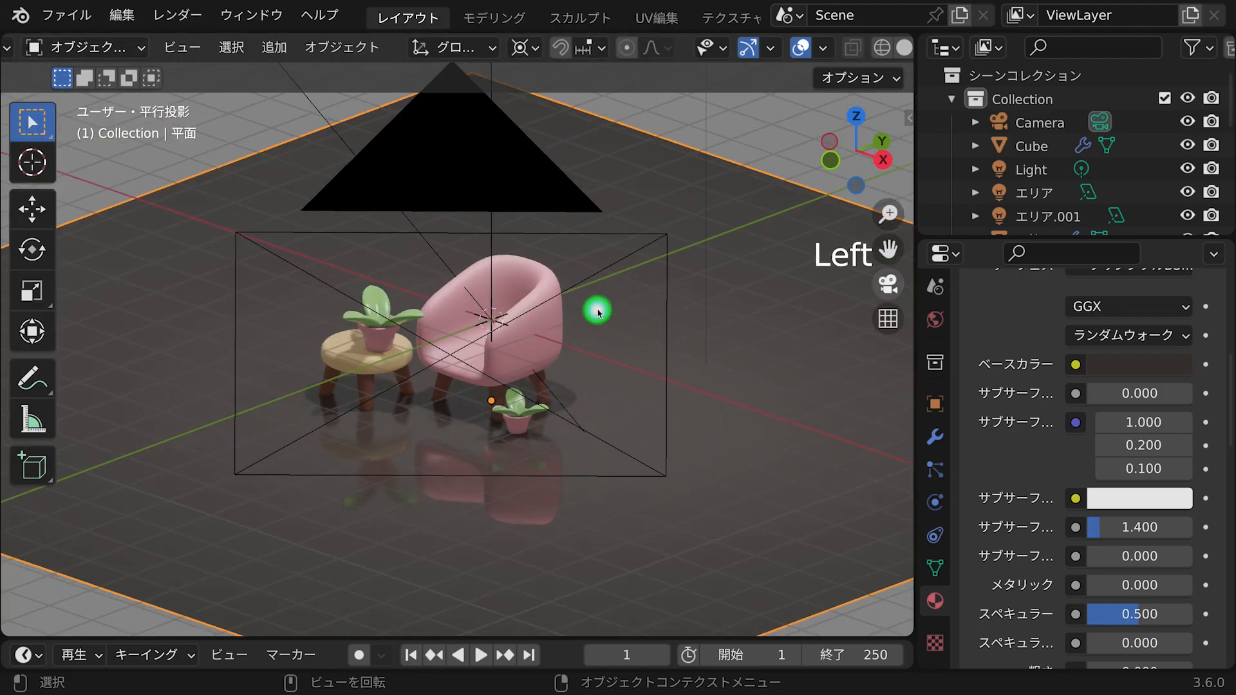
{"action": "left_click", "coordinate": [1187, 122]}
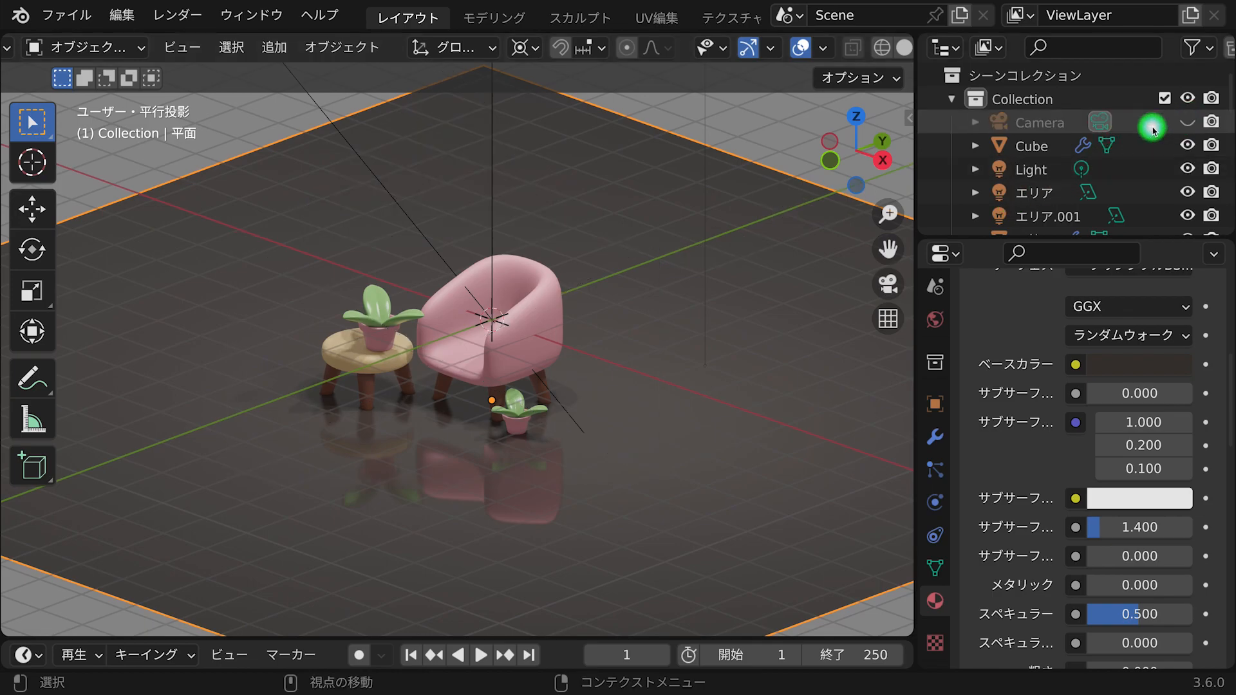
{"action": "middle_click_drag", "start_coordinate": [587, 264], "coordinate": [649, 218], "text": "ctrl"}
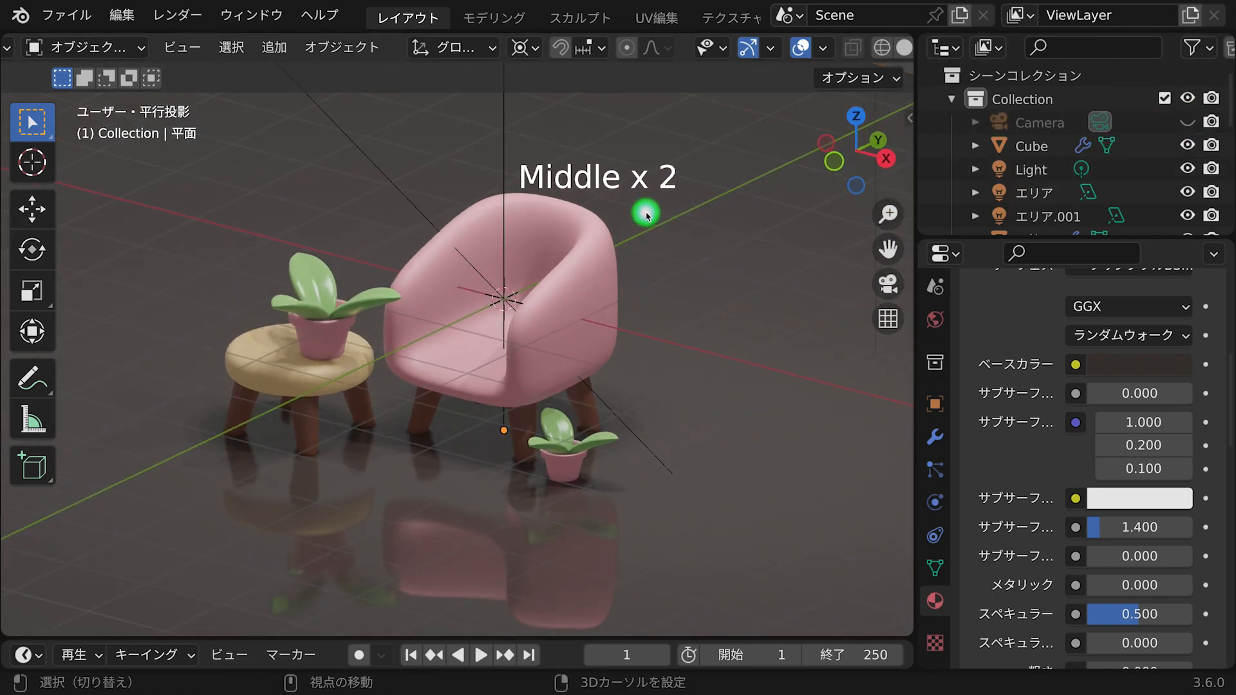
Add a cube at the armchair and assign it the existing pink material.
{"action": "key", "text": "shift+a"}
{"action": "mouse_move", "coordinate": [639, 62]}
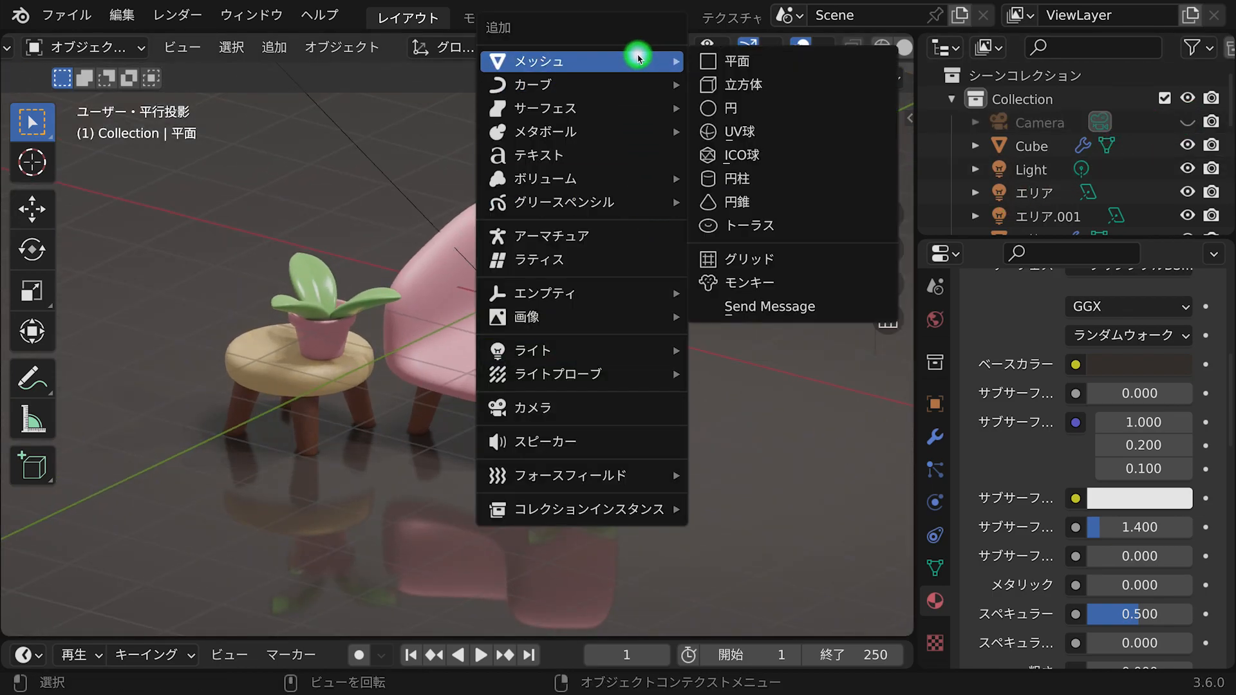
{"action": "left_click", "coordinate": [769, 84]}
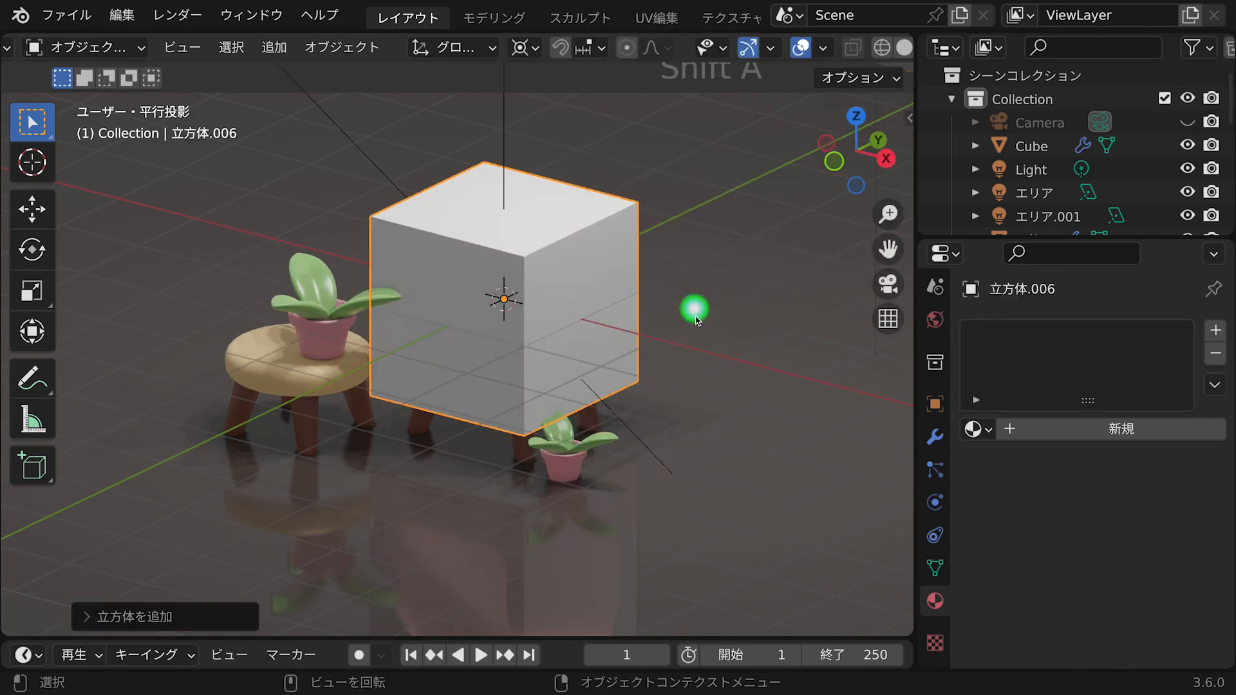
{"action": "left_click", "coordinate": [989, 440]}
{"action": "left_click", "coordinate": [872, 212]}
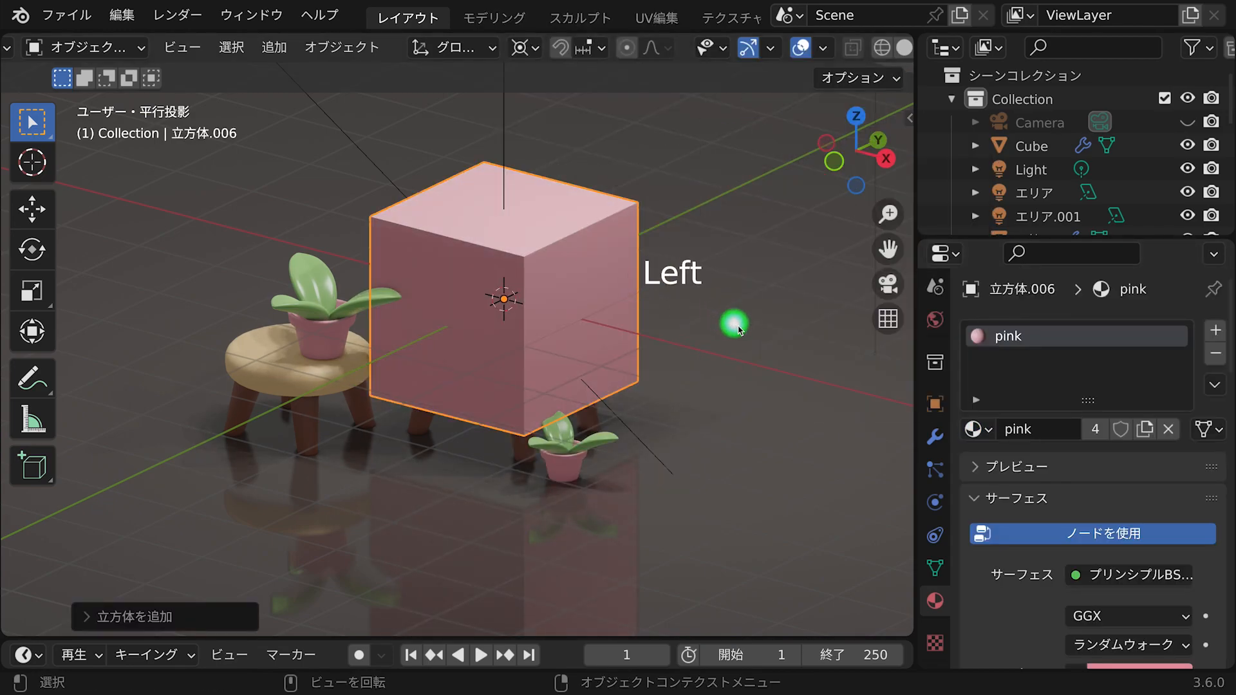
Add a Subdivision Surface modifier to the new cube with viewport level 3.
{"action": "left_click", "coordinate": [939, 444]}
{"action": "left_click", "coordinate": [1032, 326]}
{"action": "scroll", "coordinate": [750, 670], "scroll_direction": "down", "scroll_amount": 2}
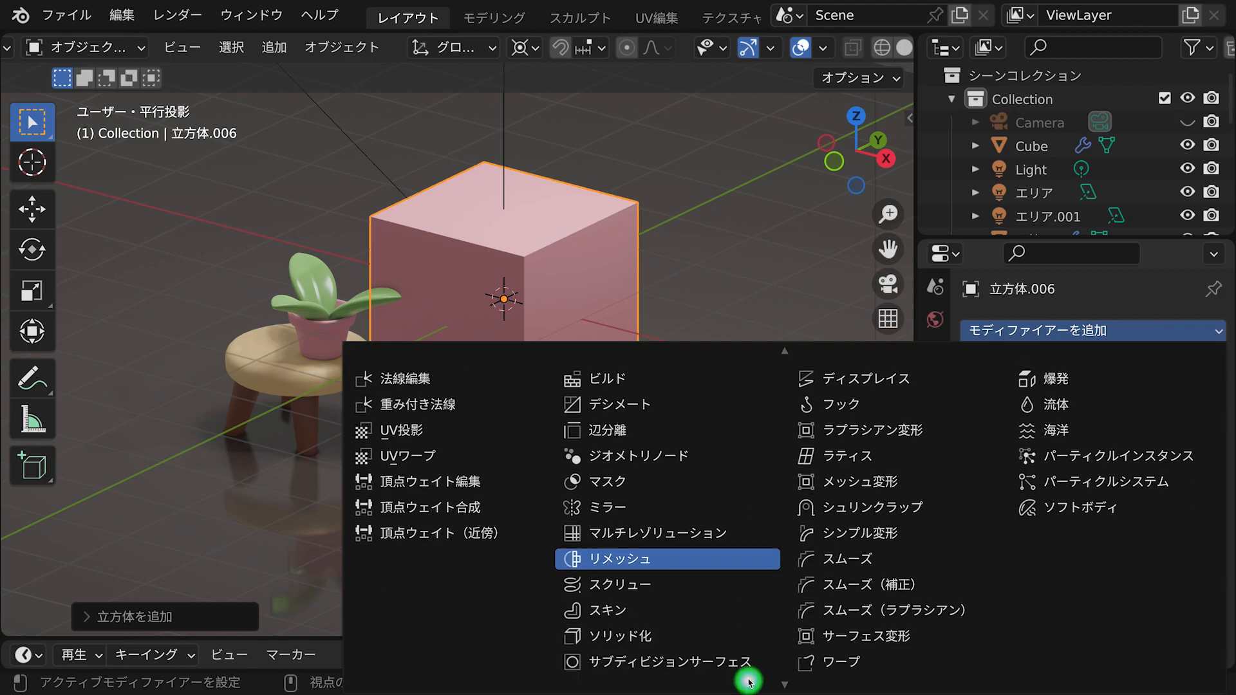
{"action": "left_click", "coordinate": [747, 634]}
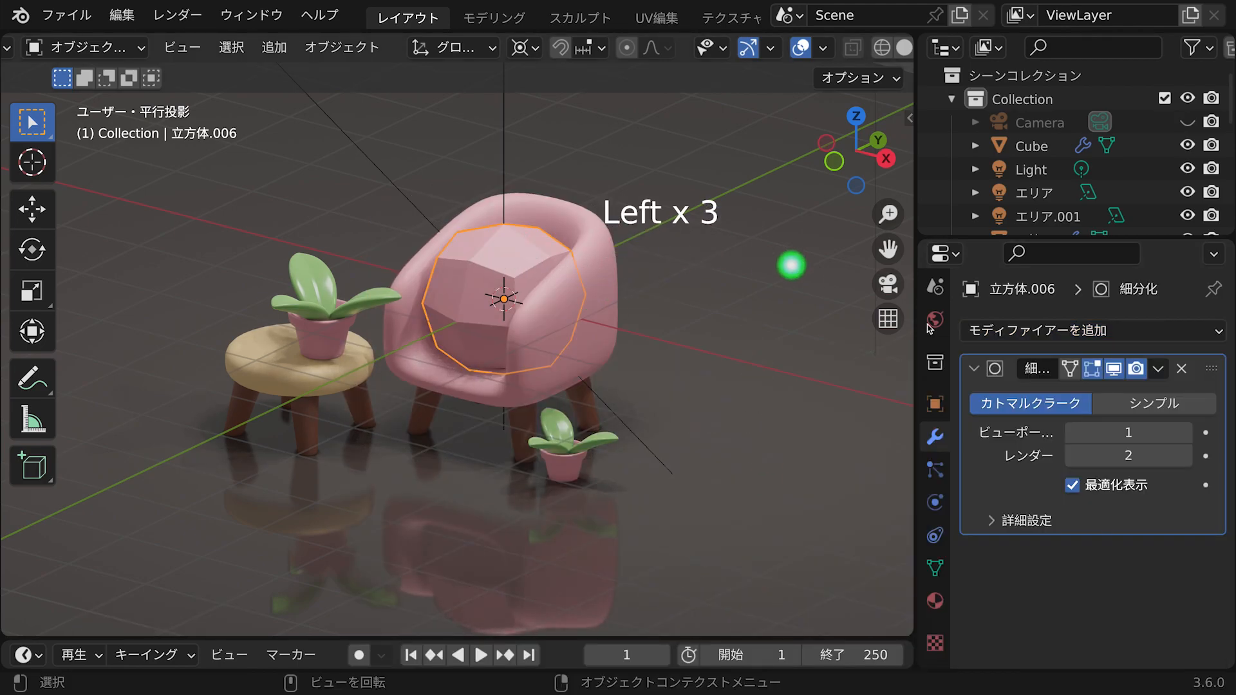
{"action": "left_click", "coordinate": [1185, 434]}
{"action": "left_click", "coordinate": [1186, 433]}
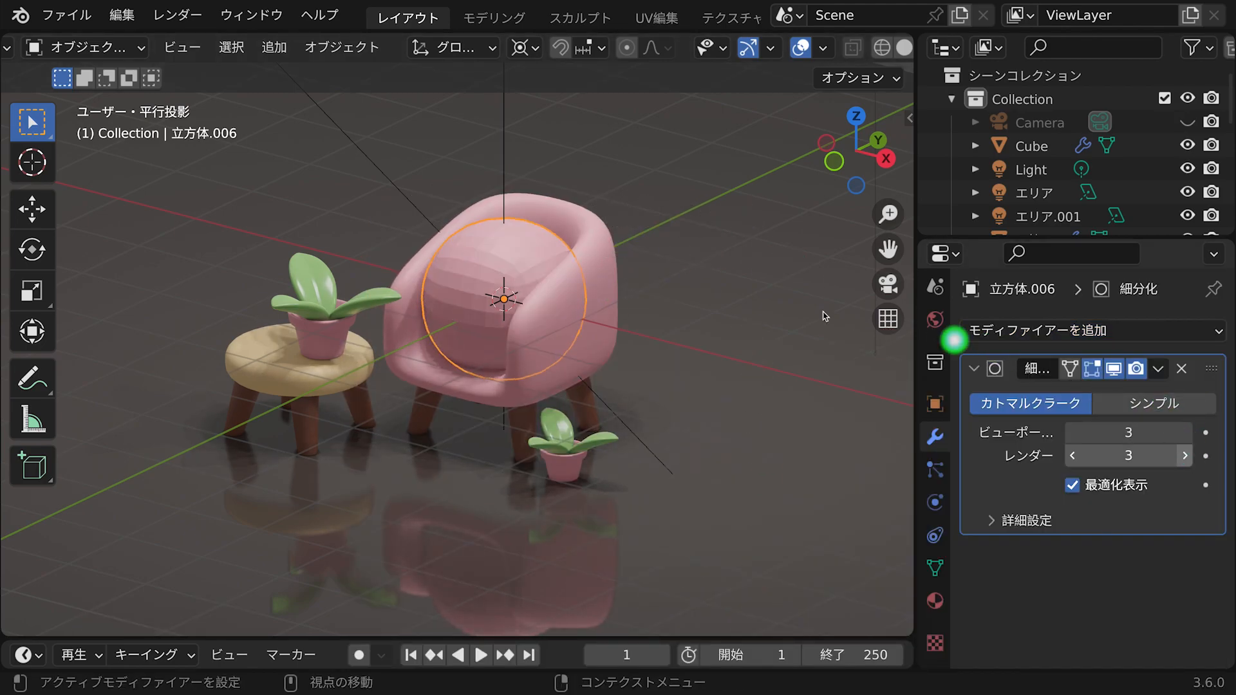
Apply smooth shading to the subdivided cube.
{"action": "left_click", "coordinate": [722, 256]}
{"action": "right_click", "coordinate": [714, 254]}
{"action": "left_click", "coordinate": [704, 254]}
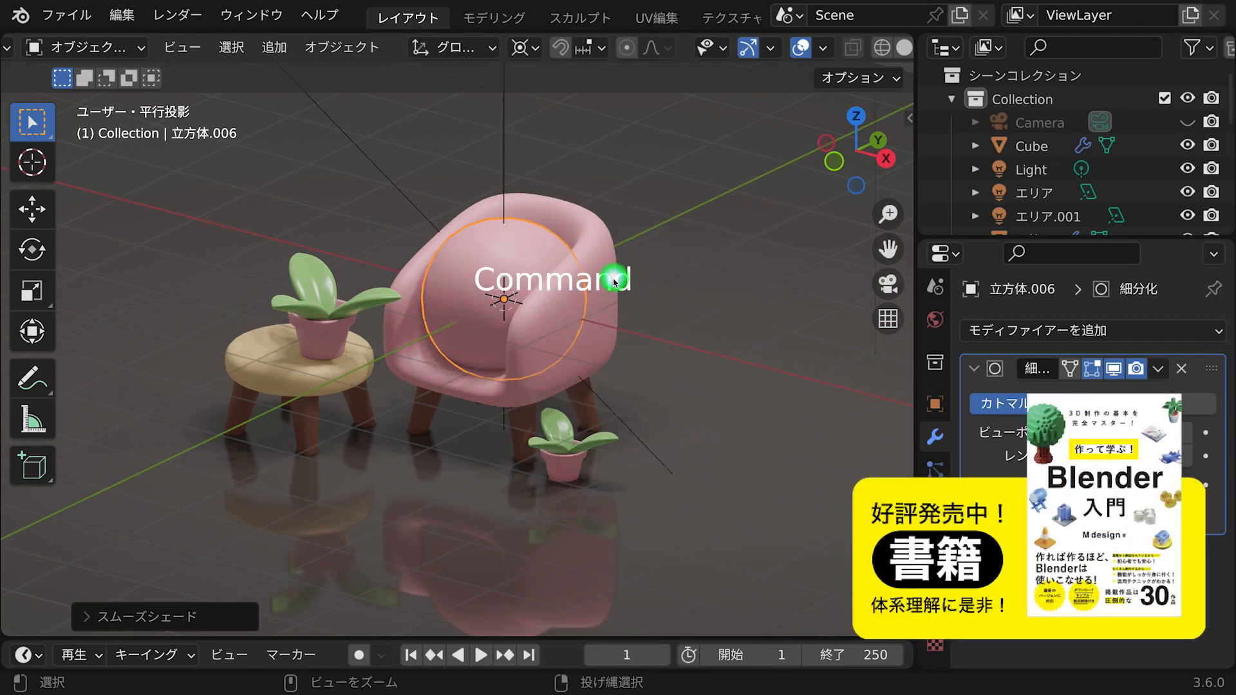
Enter Edit Mode on the cube and add one centered vertical loop cut splitting it into front and back halves.
{"action": "middle_click_drag", "start_coordinate": [614, 281], "coordinate": [615, 284], "text": "ctrl"}
{"action": "key", "text": "Tab"}
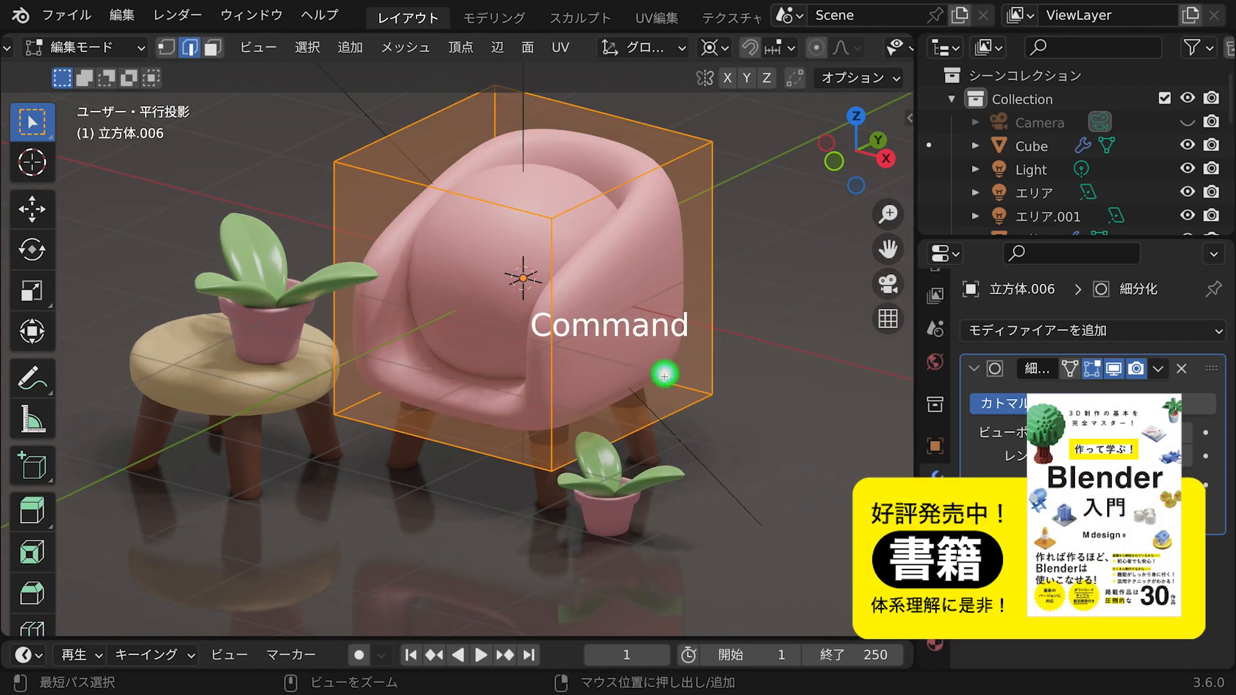
{"action": "key", "text": "ctrl+r"}
{"action": "left_click", "coordinate": [665, 410]}
{"action": "right_click", "coordinate": [665, 408]}
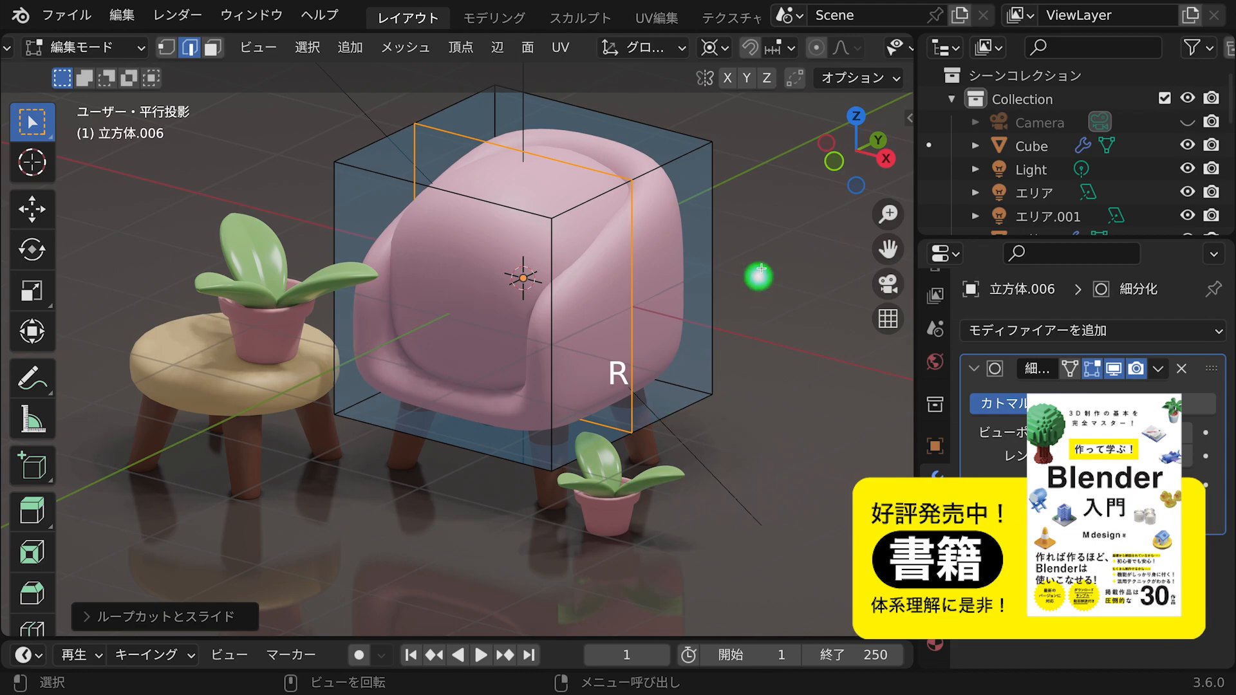
Scale the entire cube mesh along the Y axis to about 0.6 to make it thinner front to back.
{"action": "key", "text": "a"}
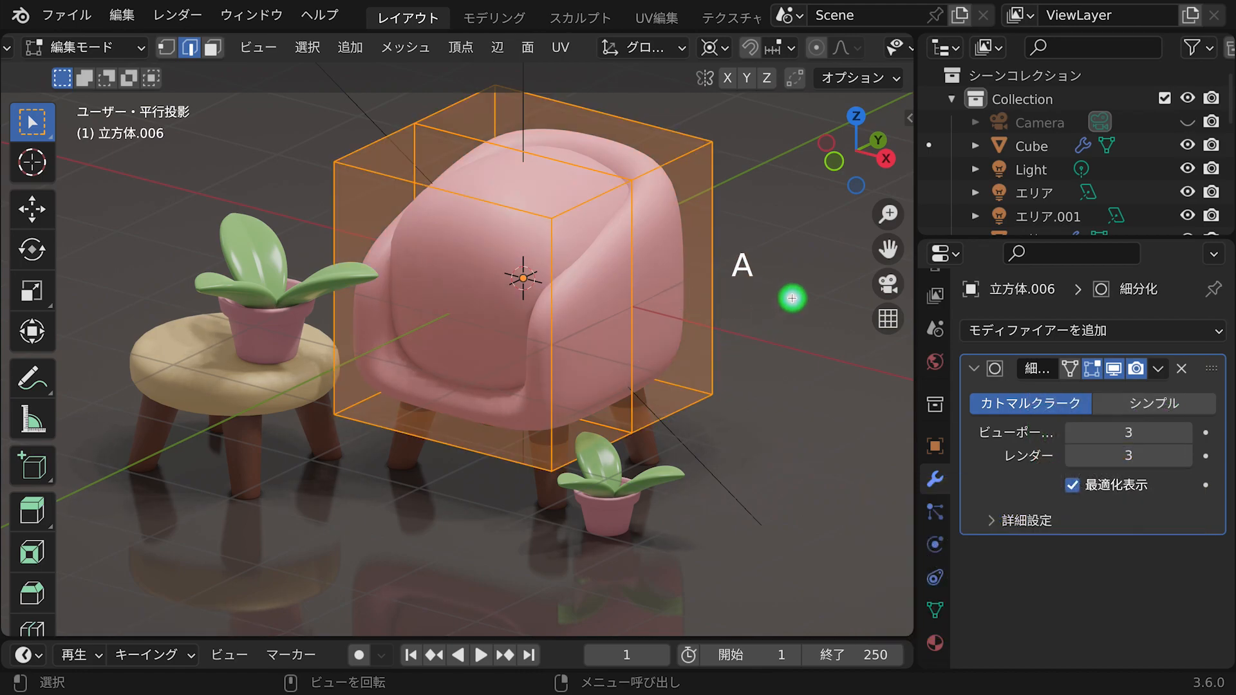
{"action": "key", "text": "s"}
{"action": "key", "text": "y"}
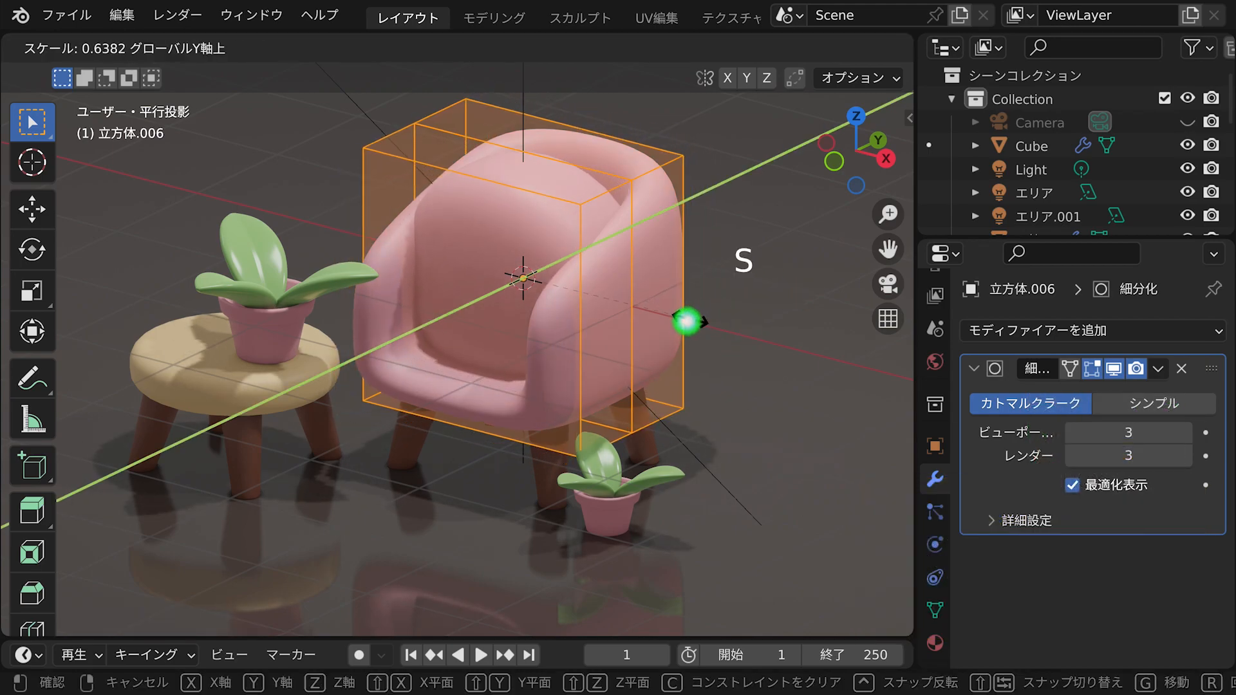
{"action": "left_click", "coordinate": [663, 326]}
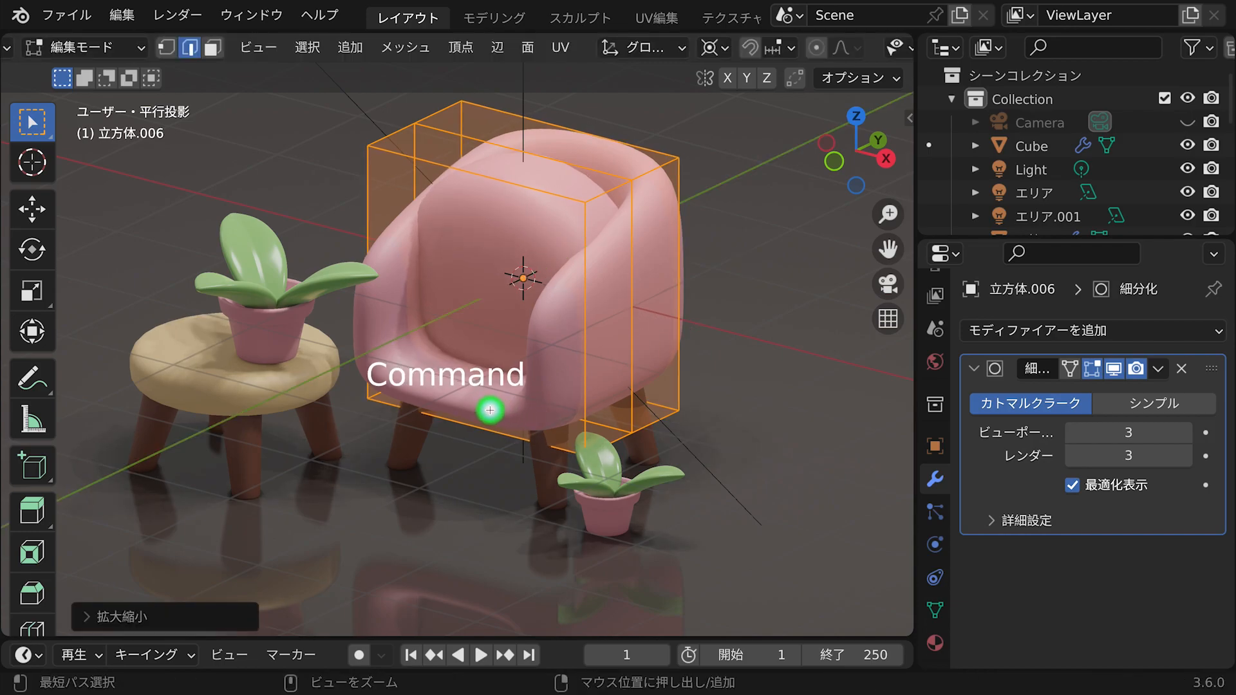
Add a vertical loop cut near the middle of the block's width, splitting it into left and right halves, and return to Object Mode.
{"action": "key", "text": "ctrl+r"}
{"action": "left_click", "coordinate": [490, 410]}
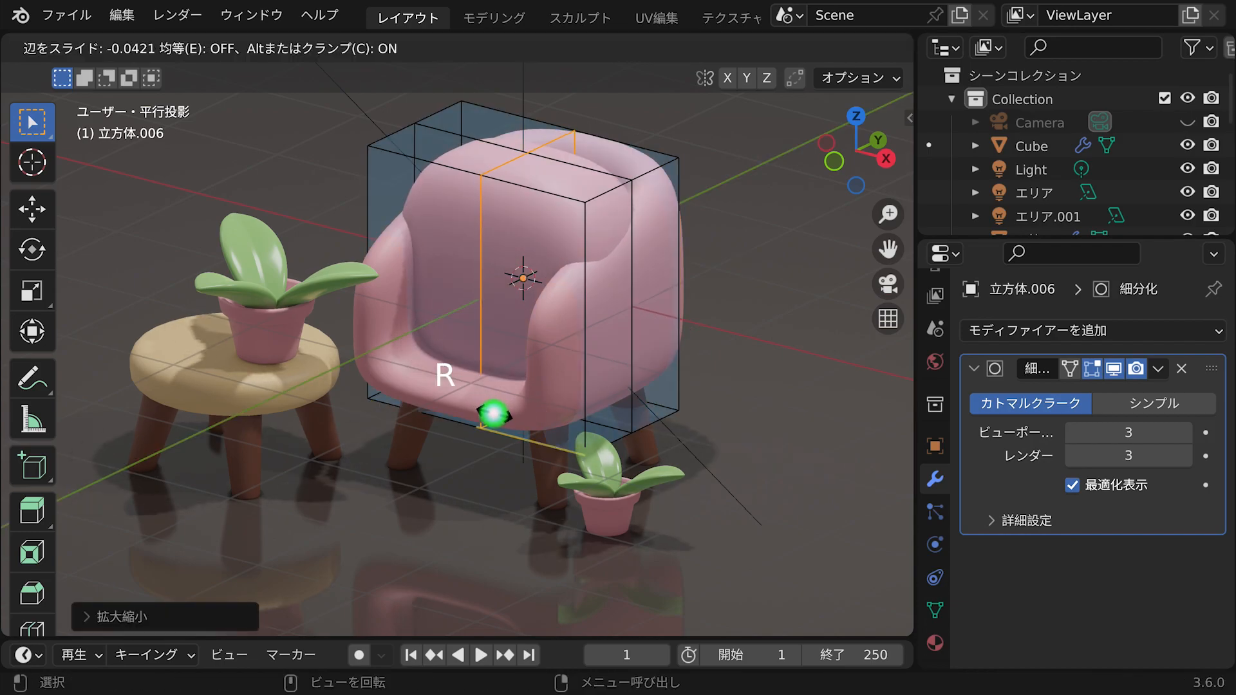
{"action": "left_click", "coordinate": [501, 421]}
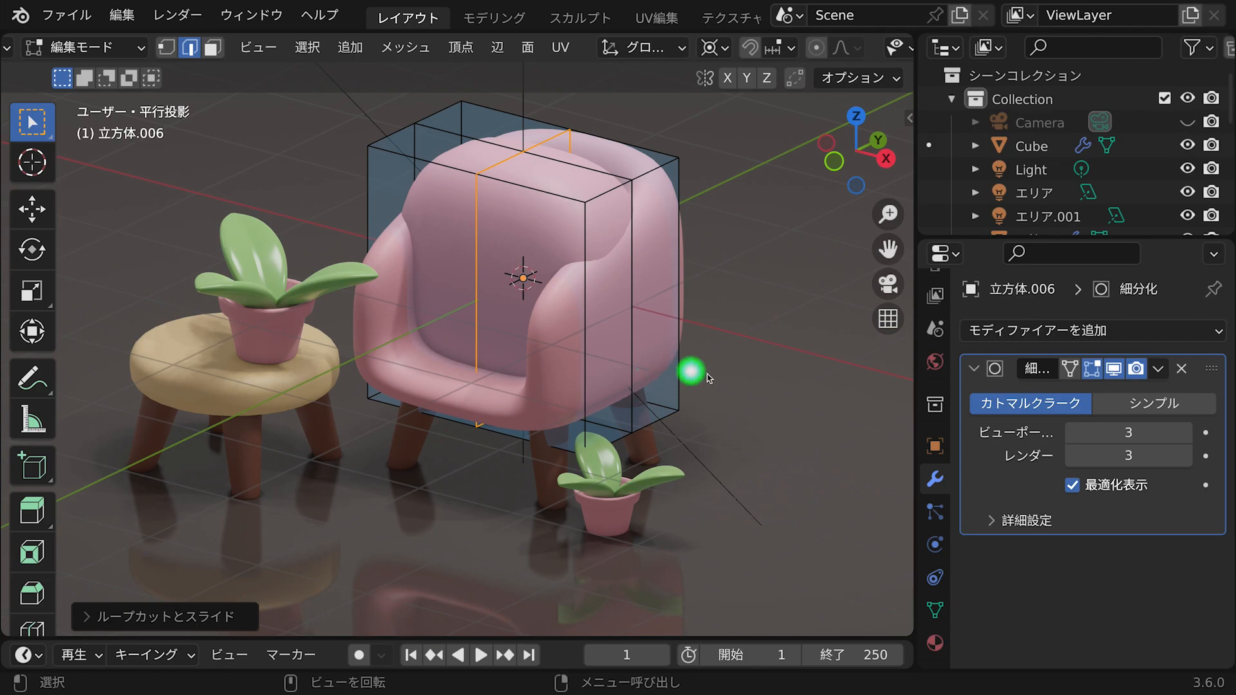
{"action": "key", "text": "Tab"}
Scale the cushion to about 0.66 and move it up and back against the armchair's backrest.
{"action": "key", "text": "s"}
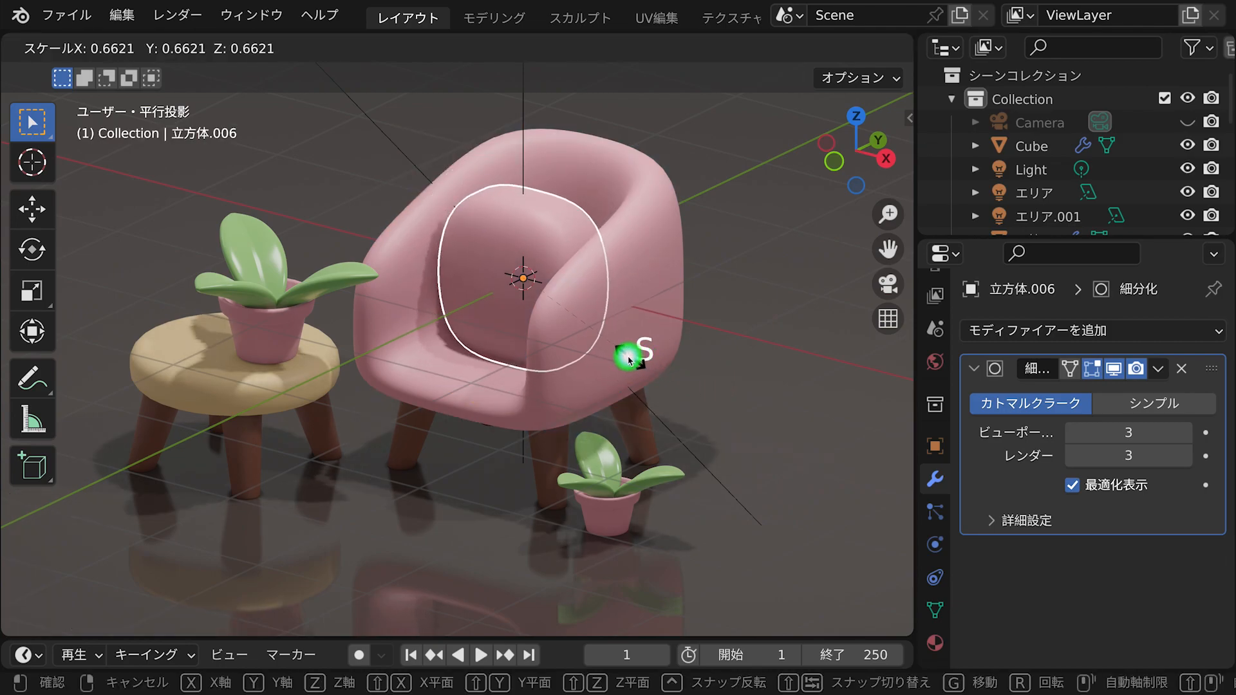
{"action": "left_click", "coordinate": [630, 359]}
{"action": "left_click", "coordinate": [885, 158]}
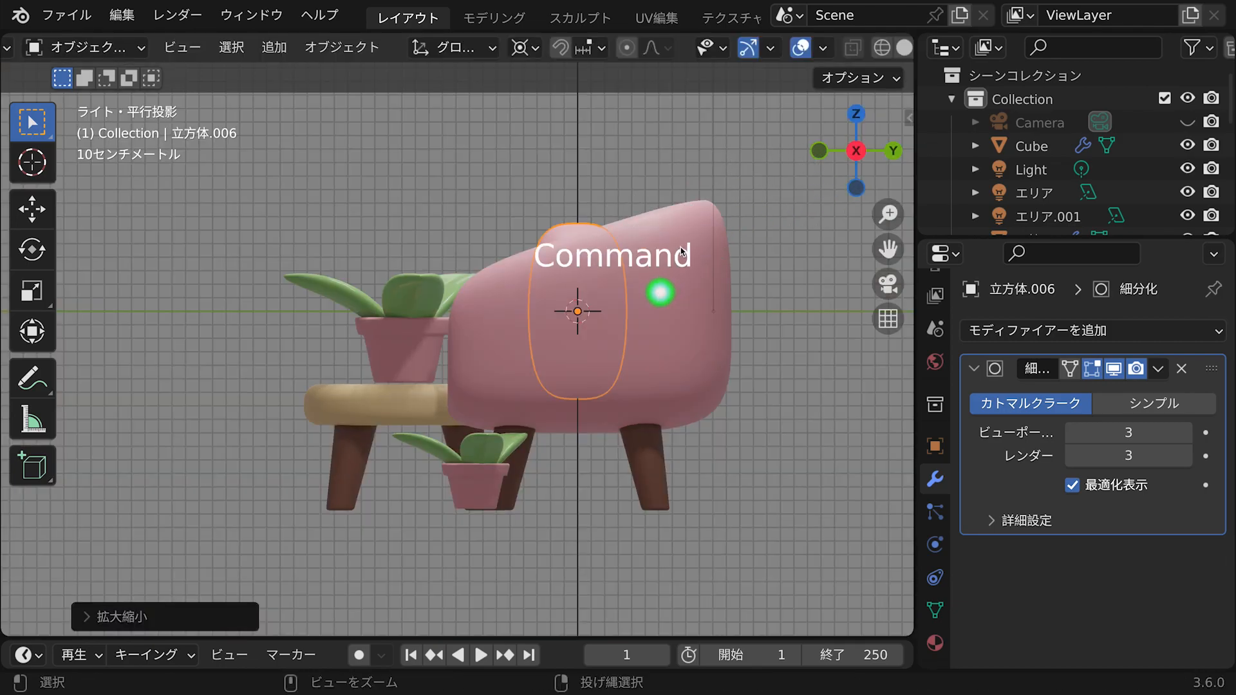
{"action": "middle_click_drag", "start_coordinate": [682, 251], "coordinate": [680, 272], "text": "super"}
{"action": "key", "text": "g"}
{"action": "key", "text": "r"}
{"action": "key", "text": "Escape"}
{"action": "key", "text": "g"}
{"action": "key", "text": "Escape"}
Duplicate the backrest cushion and place the copy directly in front of it over the seat.
{"action": "middle_click_drag", "start_coordinate": [800, 256], "coordinate": [647, 379]}
{"action": "scroll", "coordinate": [647, 380], "scroll_direction": "down", "scroll_amount": 3}
{"action": "middle_click_drag", "start_coordinate": [731, 276], "coordinate": [659, 330]}
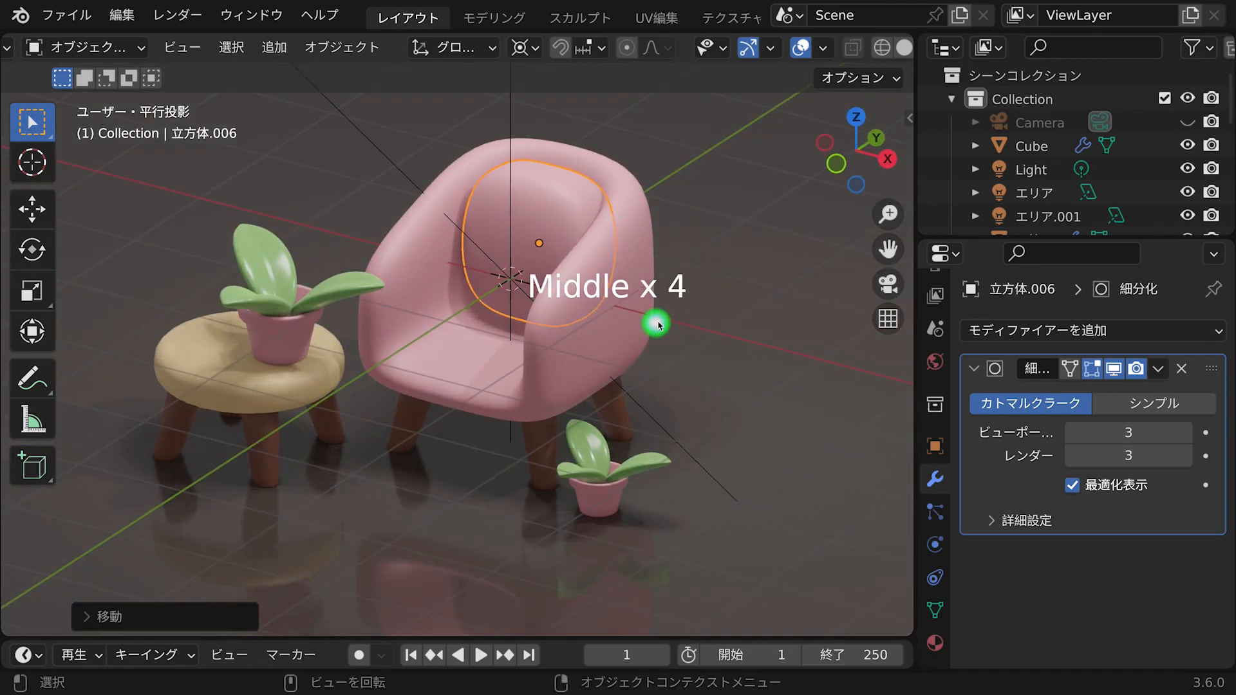
{"action": "left_click", "coordinate": [888, 283]}
{"action": "left_click", "coordinate": [659, 377]}
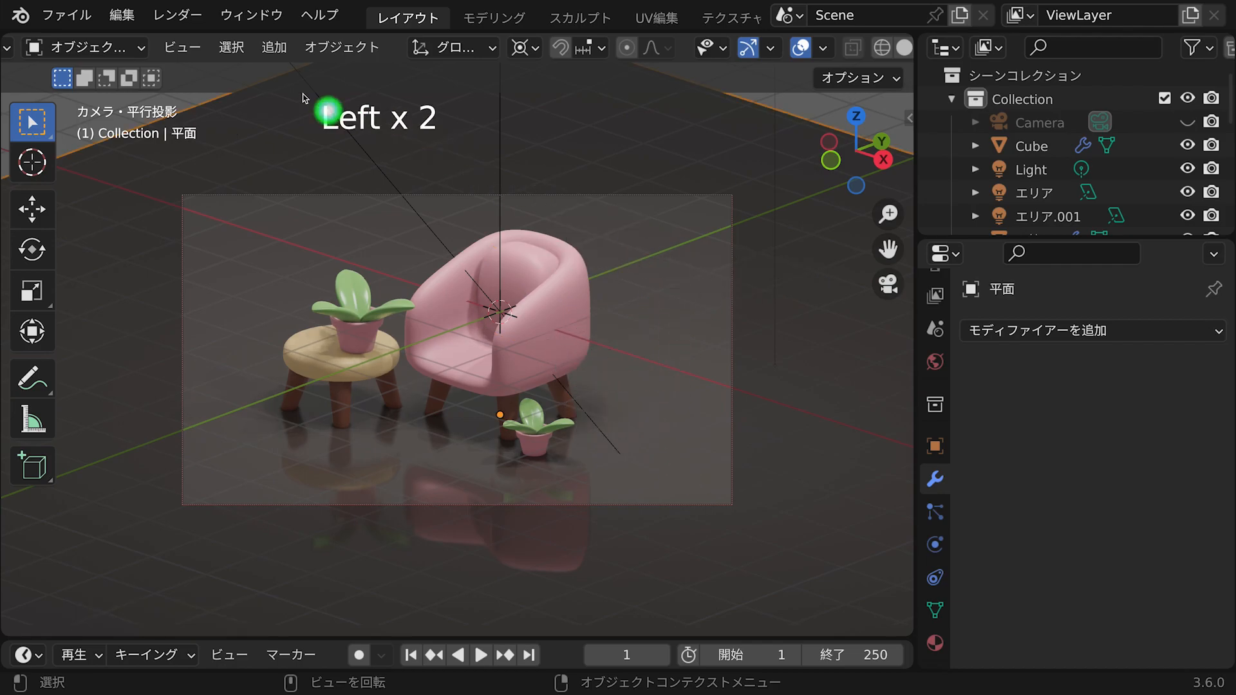
{"action": "left_click", "coordinate": [856, 116]}
{"action": "double_click", "coordinate": [504, 221]}
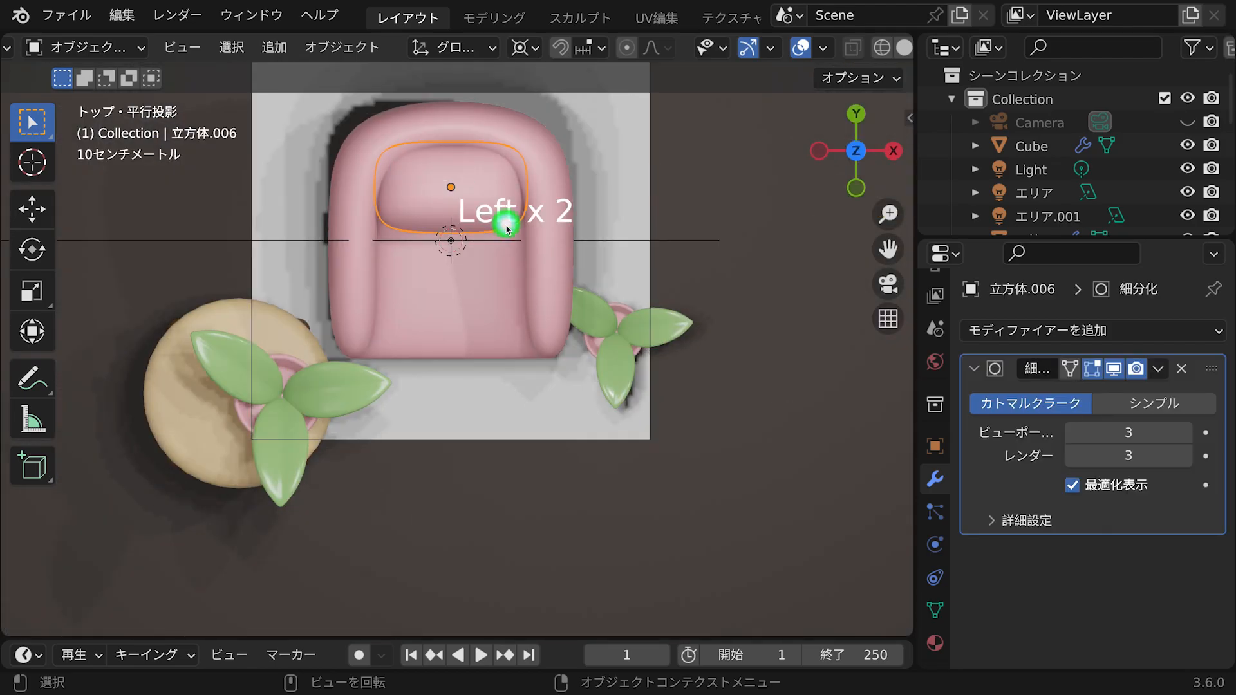
{"action": "key", "text": "shift+d"}
{"action": "left_click", "coordinate": [488, 309]}
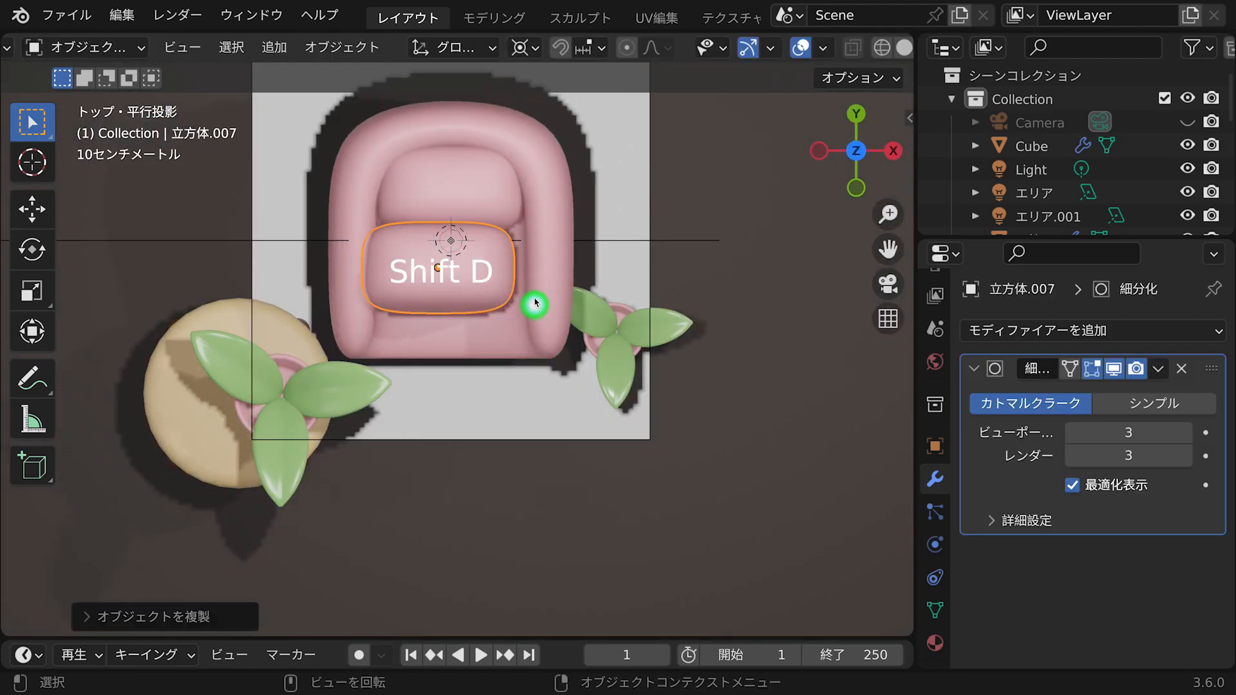
Rotate the copied cushion diagonally as seen from above and scale it down to roughly half size.
{"action": "key", "text": "r"}
{"action": "left_click", "coordinate": [544, 286]}
{"action": "key", "text": "s"}
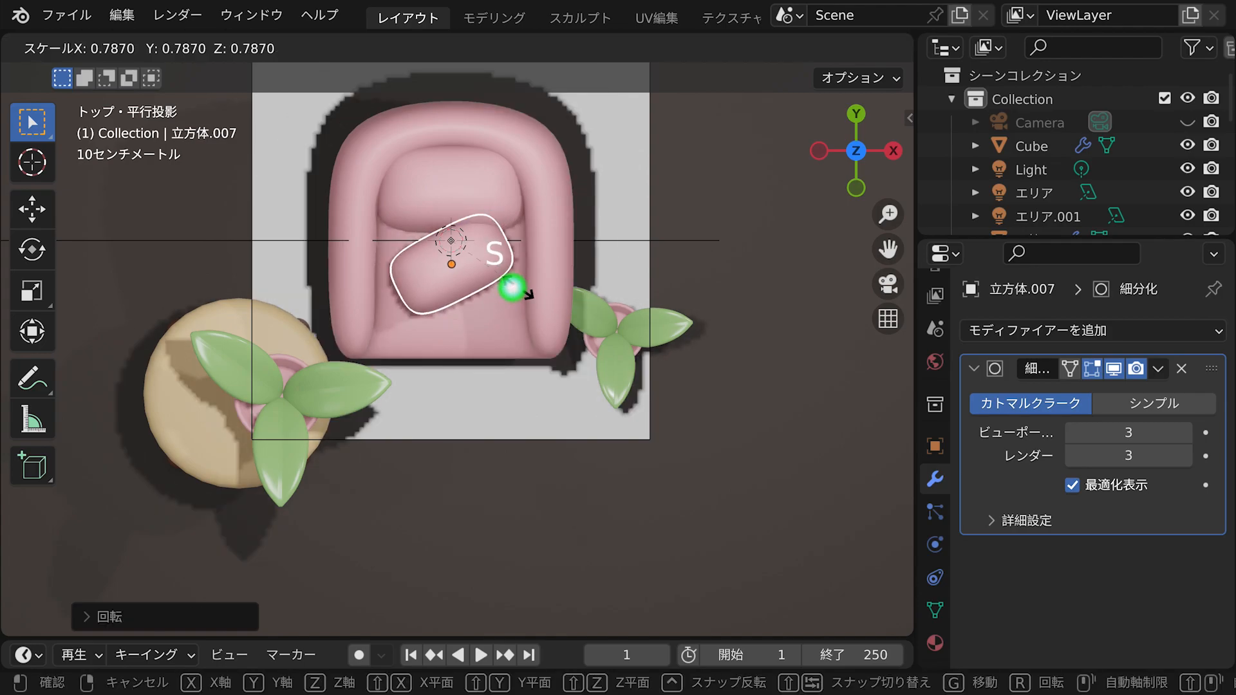
{"action": "left_click", "coordinate": [496, 278]}
Lower the small cushion onto the armchair seat and shift it toward the armrest on the stool side.
{"action": "left_click", "coordinate": [850, 154]}
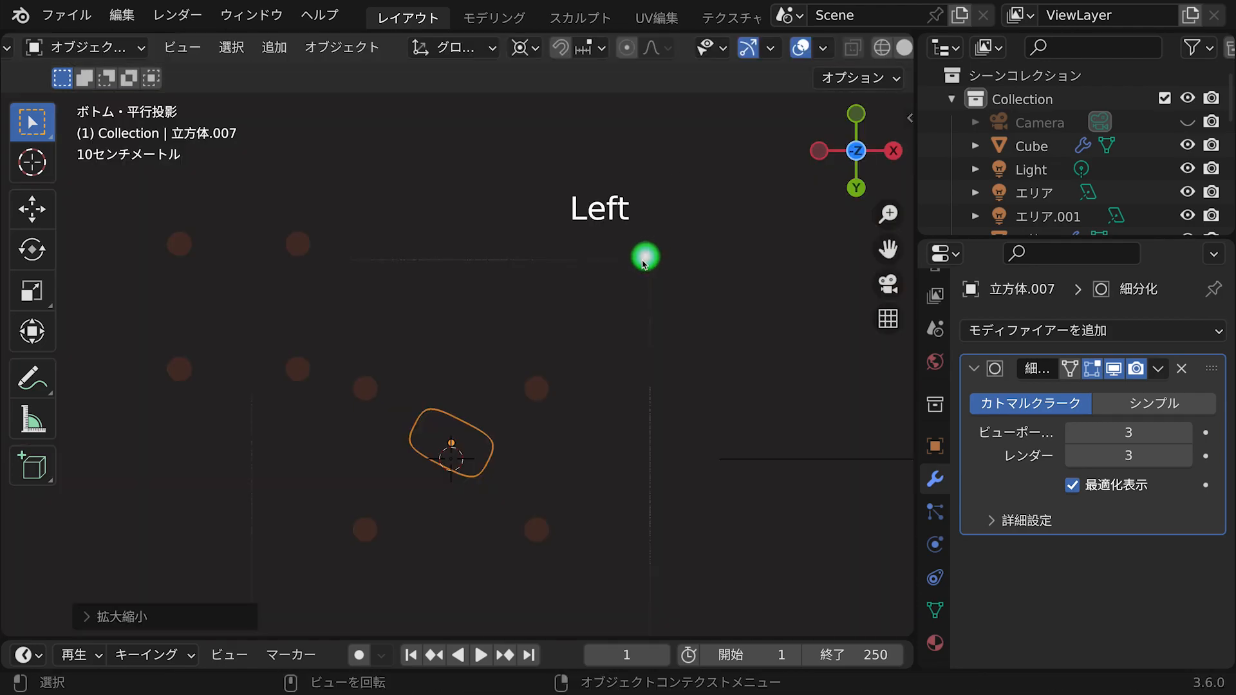
{"action": "left_click", "coordinate": [855, 114]}
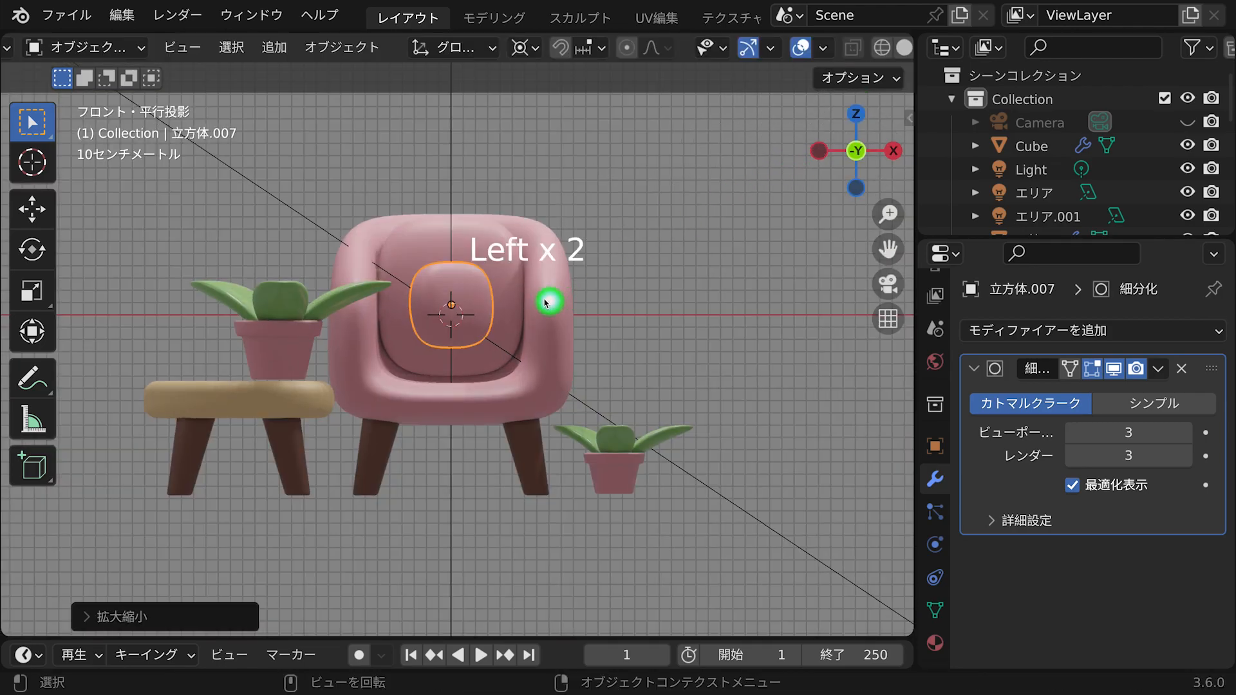
{"action": "key", "text": "g"}
{"action": "left_click", "coordinate": [541, 282]}
{"action": "mouse_move", "coordinate": [540, 281]}
{"action": "middle_mouse_down"}
{"action": "mouse_move", "coordinate": [516, 283]}
{"action": "mouse_move", "coordinate": [475, 326]}
{"action": "mouse_move", "coordinate": [537, 303]}
{"action": "middle_mouse_up"}
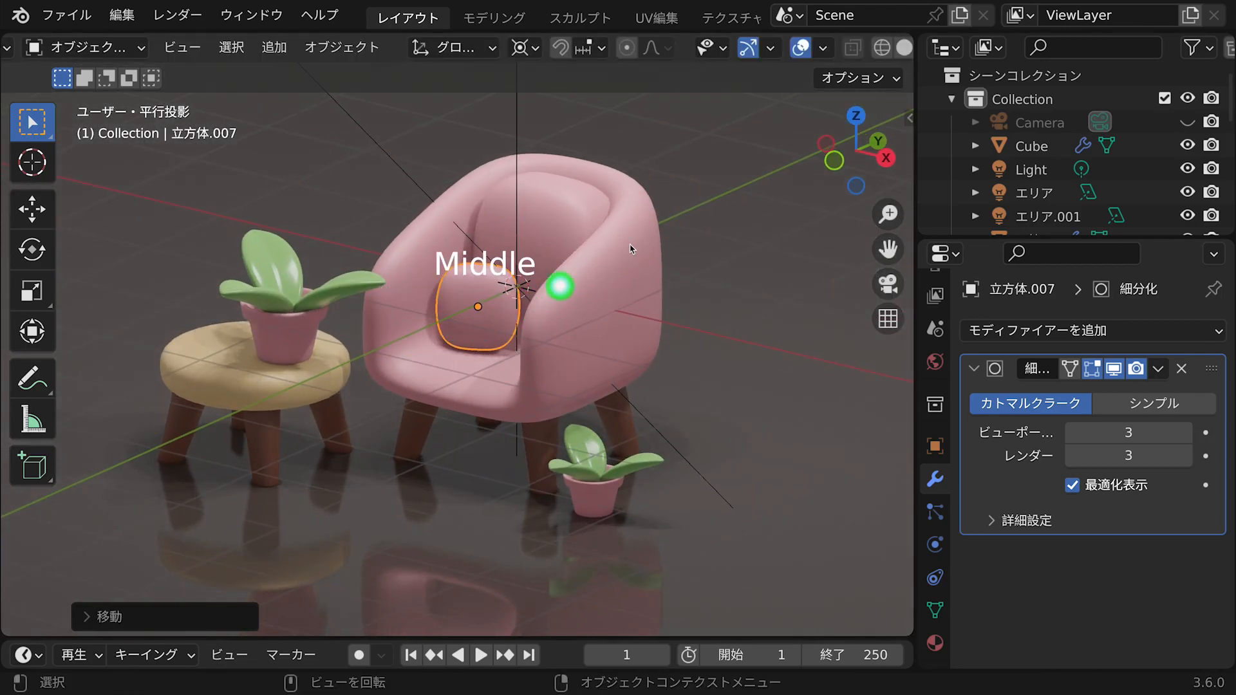
Rotate the small cushion slightly further counter-clockwise from above, nudge it forward on the seat, and show the scene through the camera.
{"action": "left_click", "coordinate": [854, 116]}
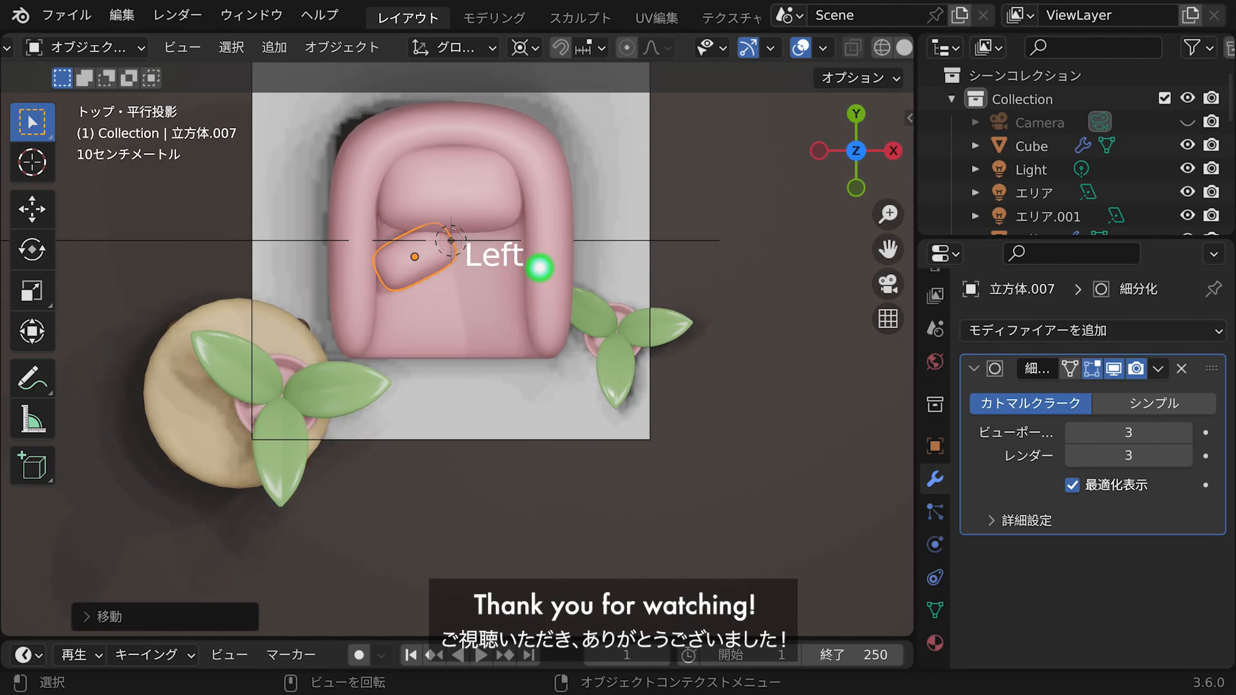
{"action": "key", "text": "r"}
{"action": "left_click", "coordinate": [524, 262]}
{"action": "key", "text": "g"}
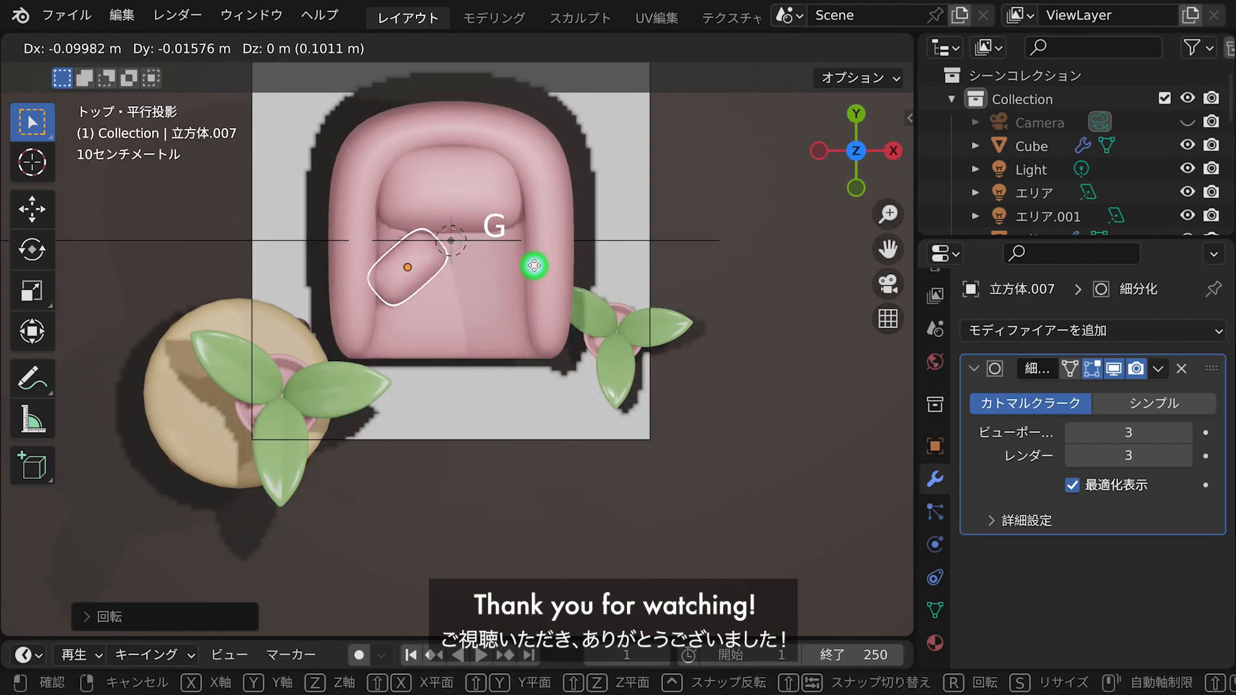
{"action": "left_click", "coordinate": [536, 264]}
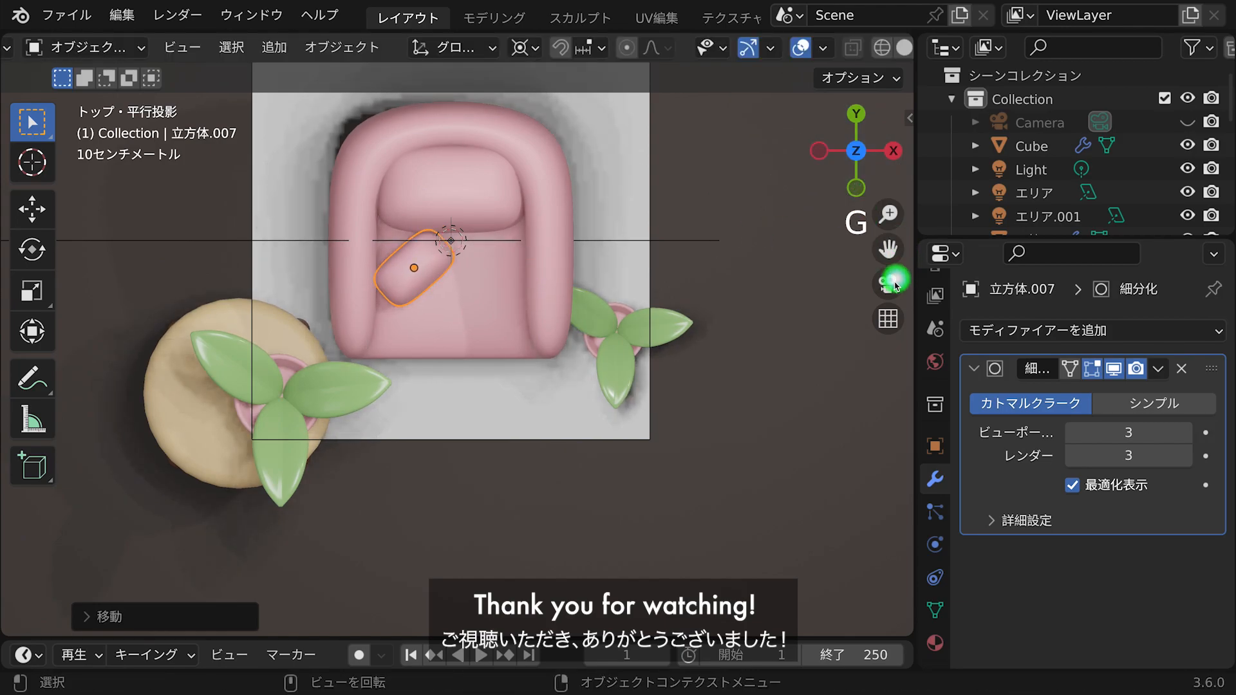
{"action": "left_click", "coordinate": [893, 283]}
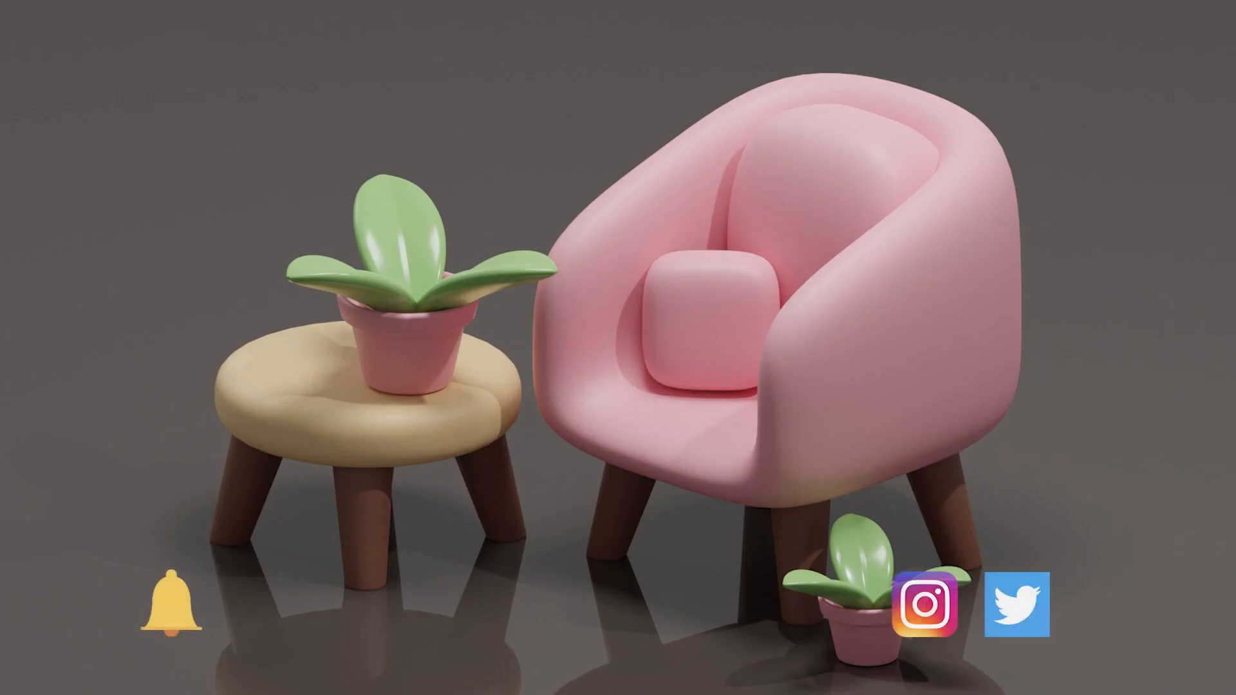